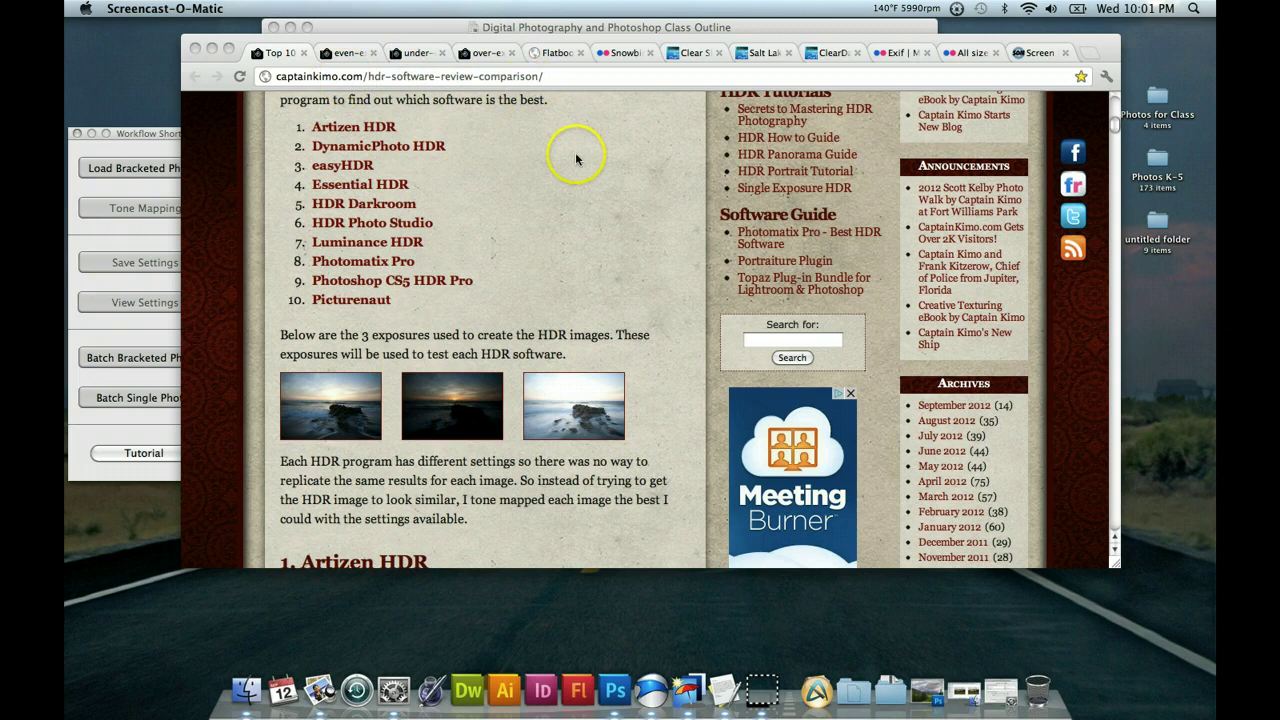
Read the introduction of the Top 10 Best HDR Software Review 2012 article and its list of ten programs
scroll(564, 226, up, 1)
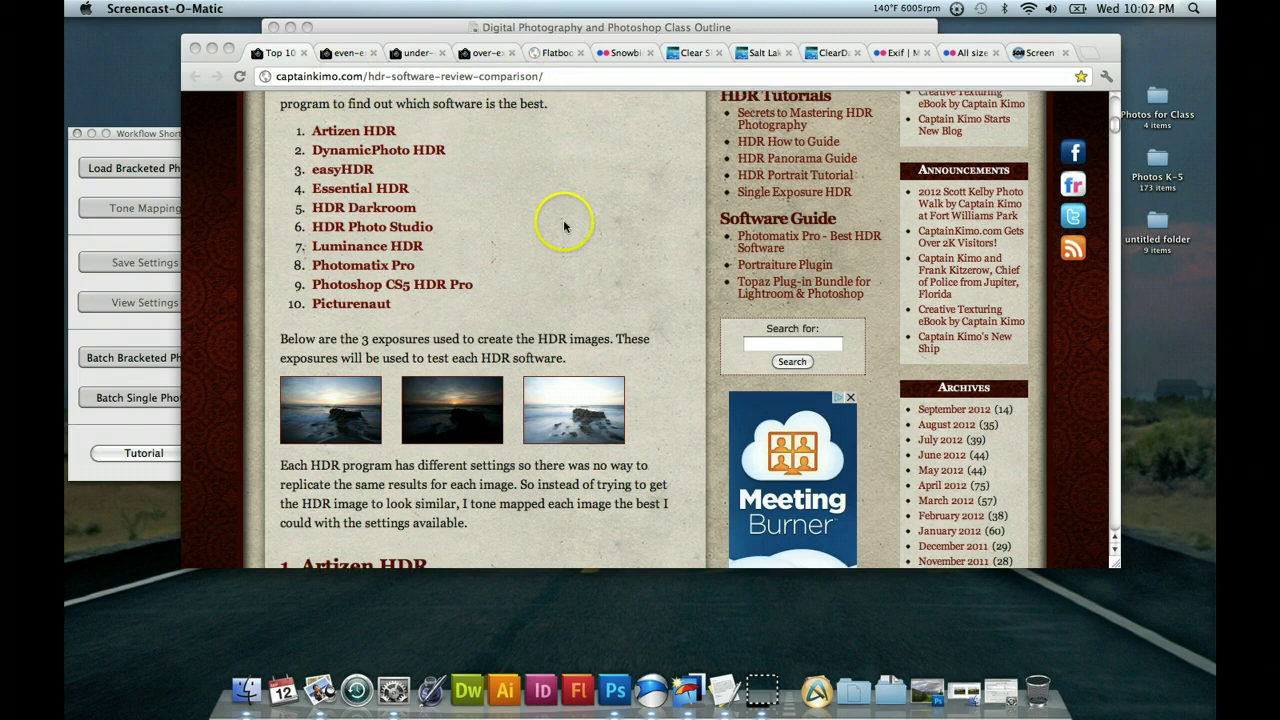
scroll(564, 226, up, 3)
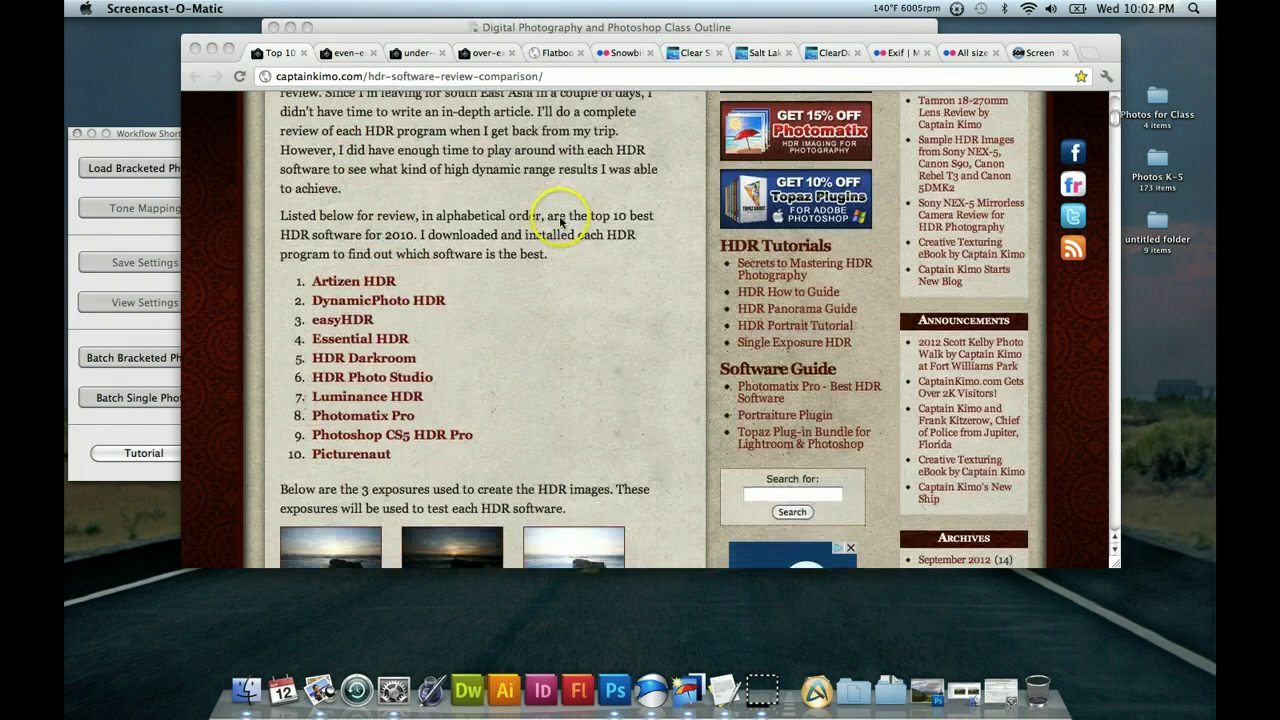
scroll(562, 224, up, 4)
scroll(562, 222, up, 1)
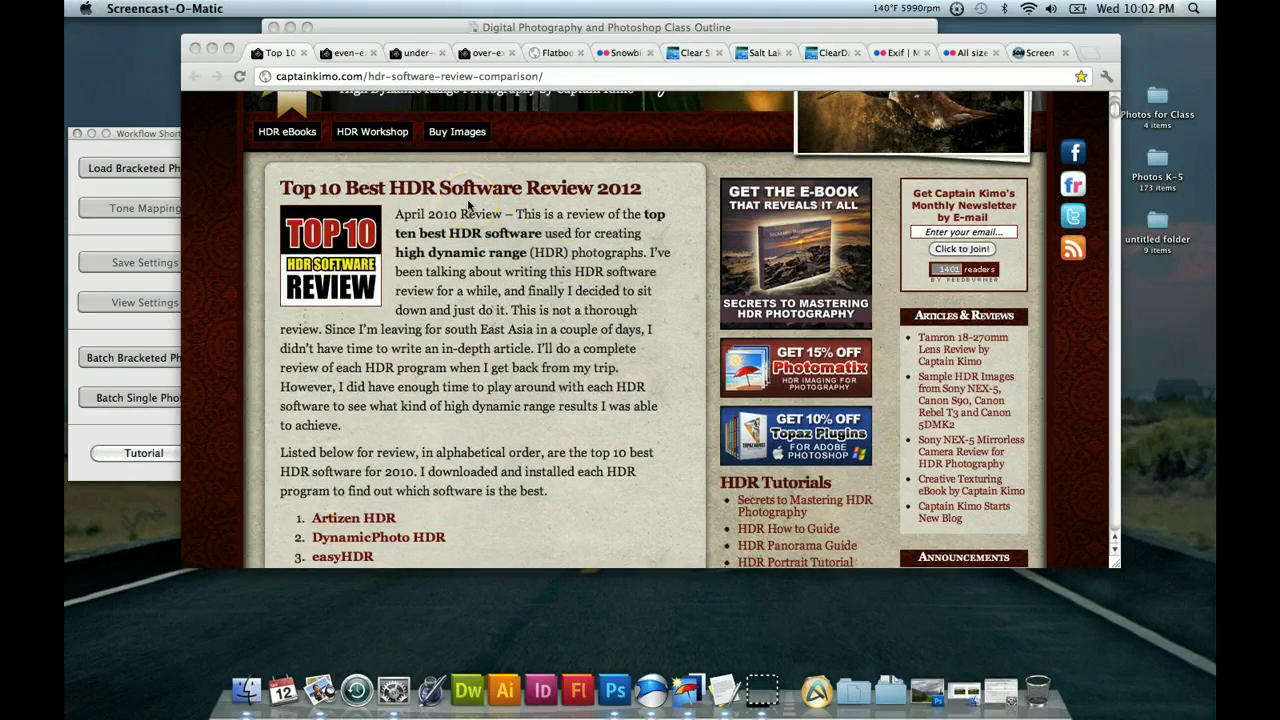
scroll(500, 228, up, 1)
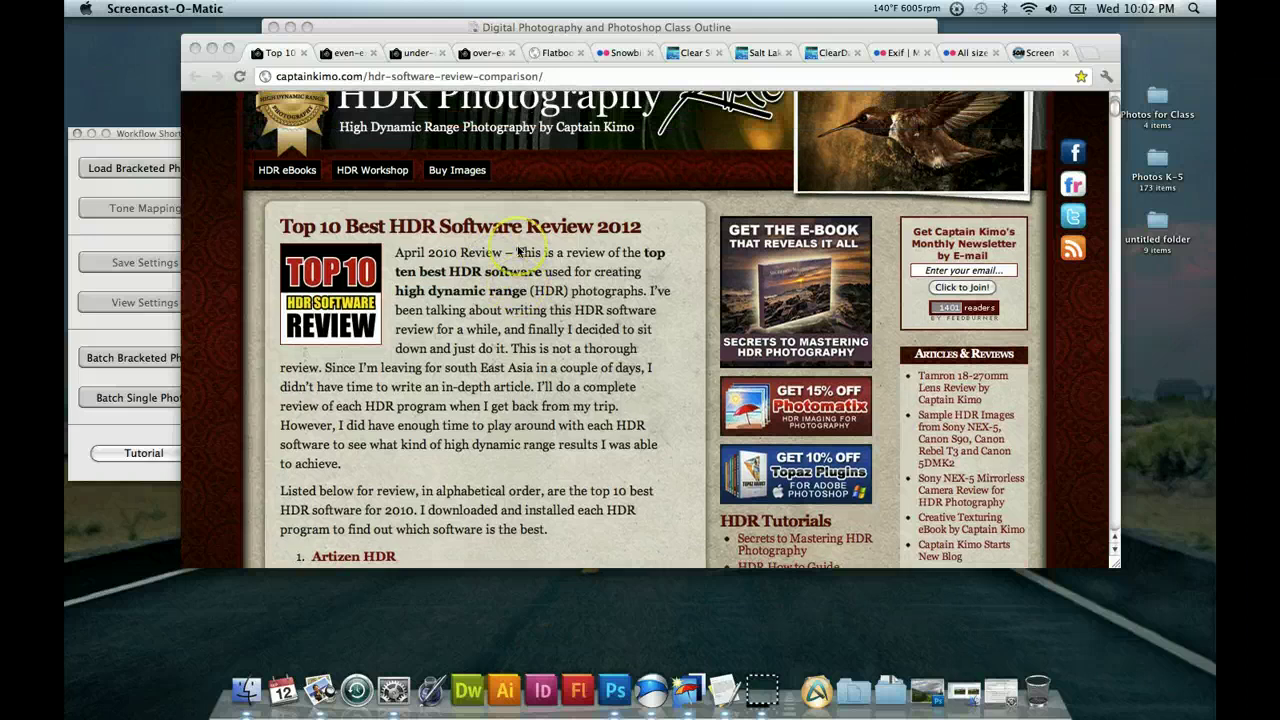
scroll(560, 240, down, 5)
scroll(620, 265, down, 3)
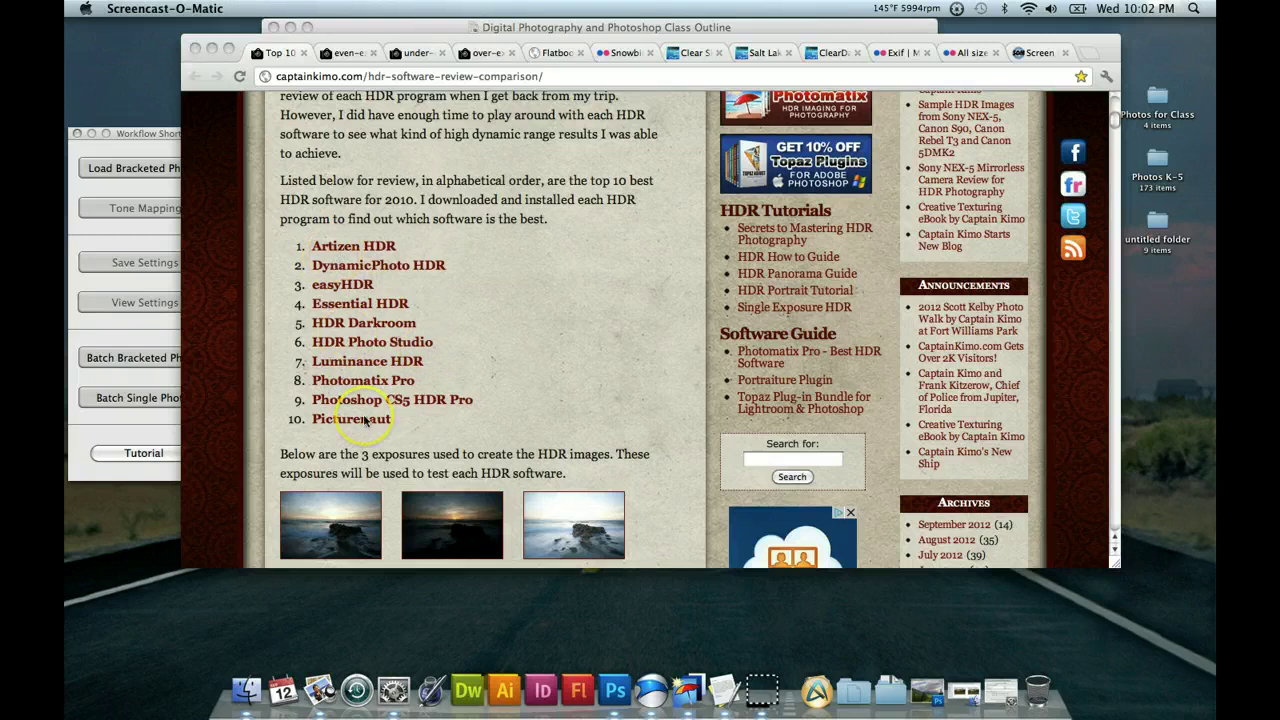
click(510, 408)
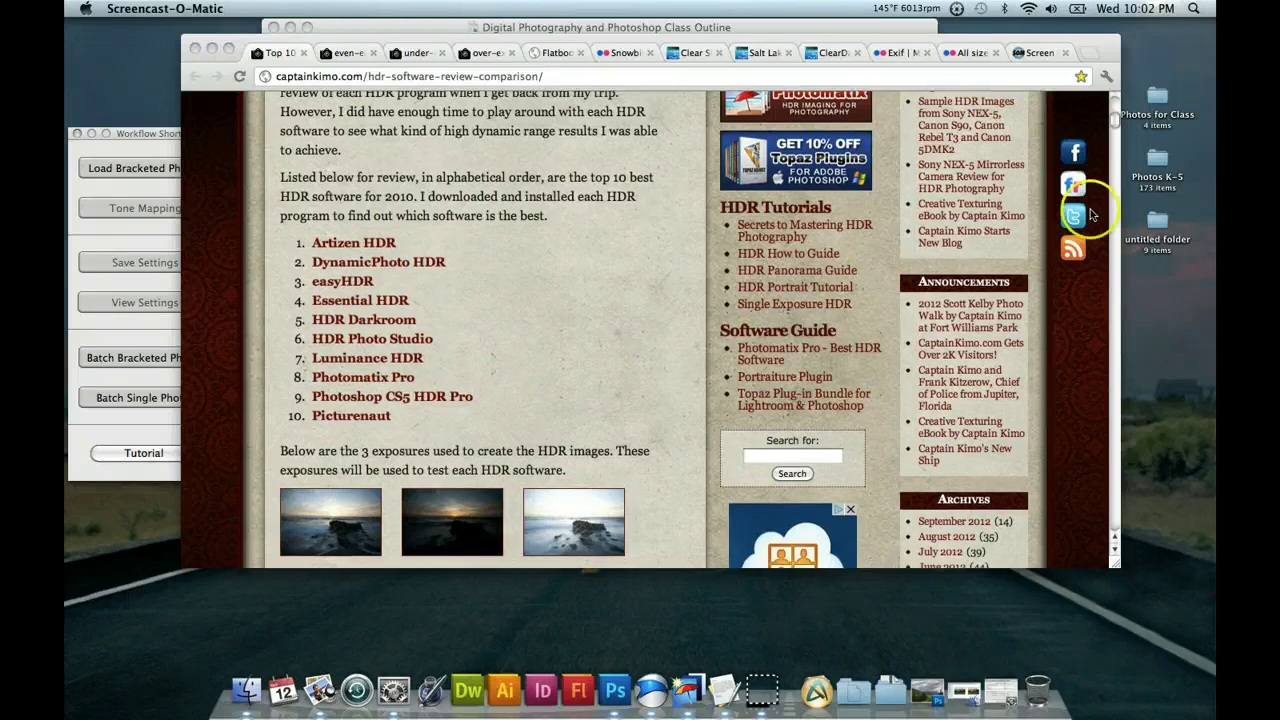
Skim the individual HDR program reviews and the reader responses beneath the article
drag(1116, 121, 1116, 143)
click(1116, 143)
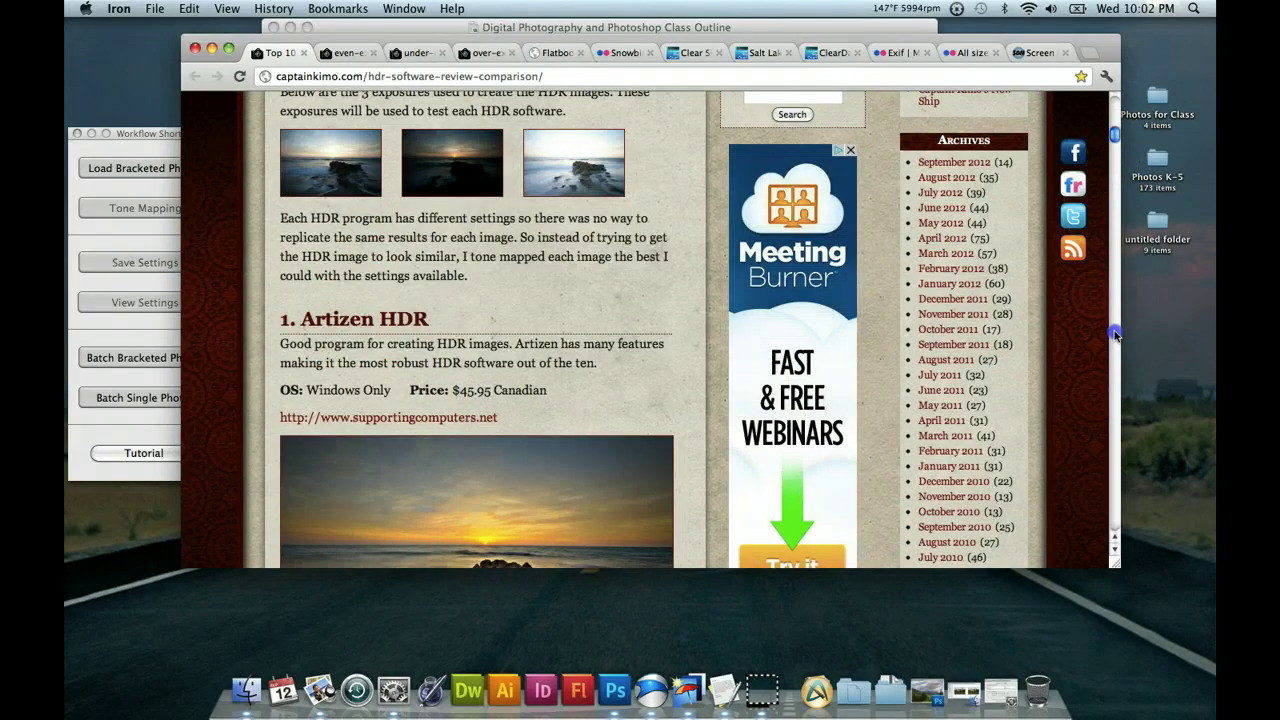
click(1117, 137)
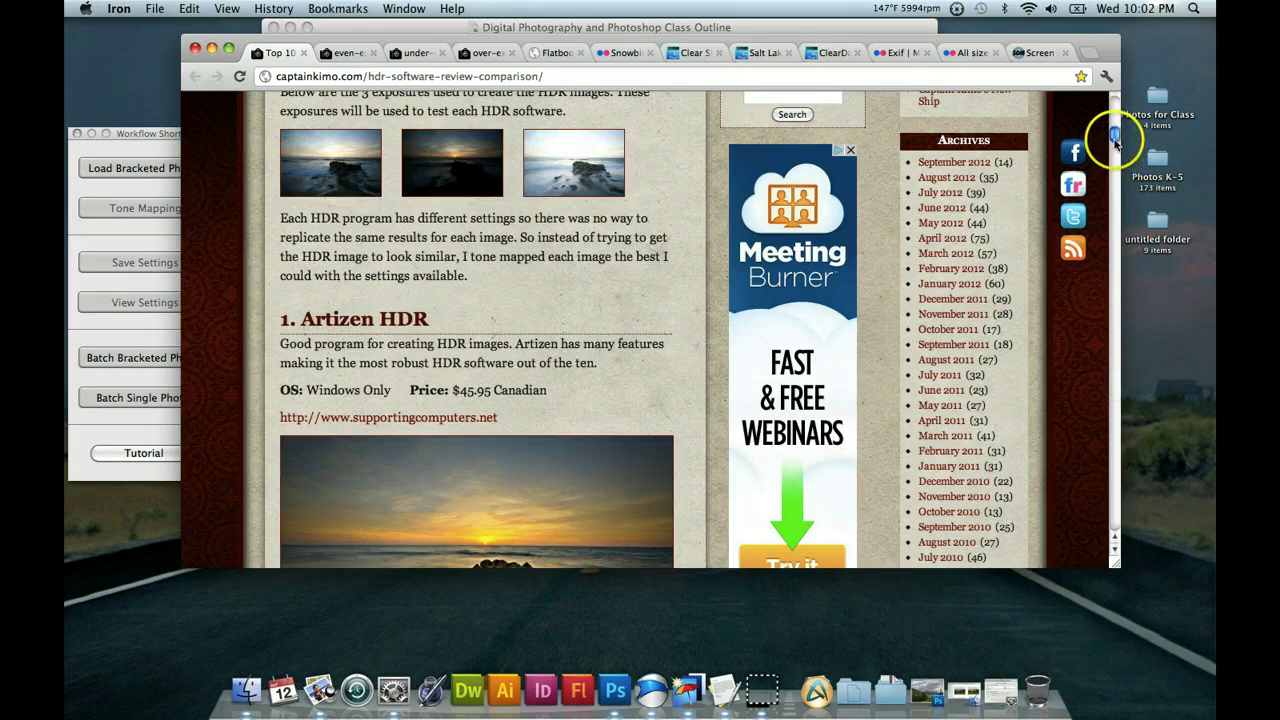
scroll(1110, 330, down, 20)
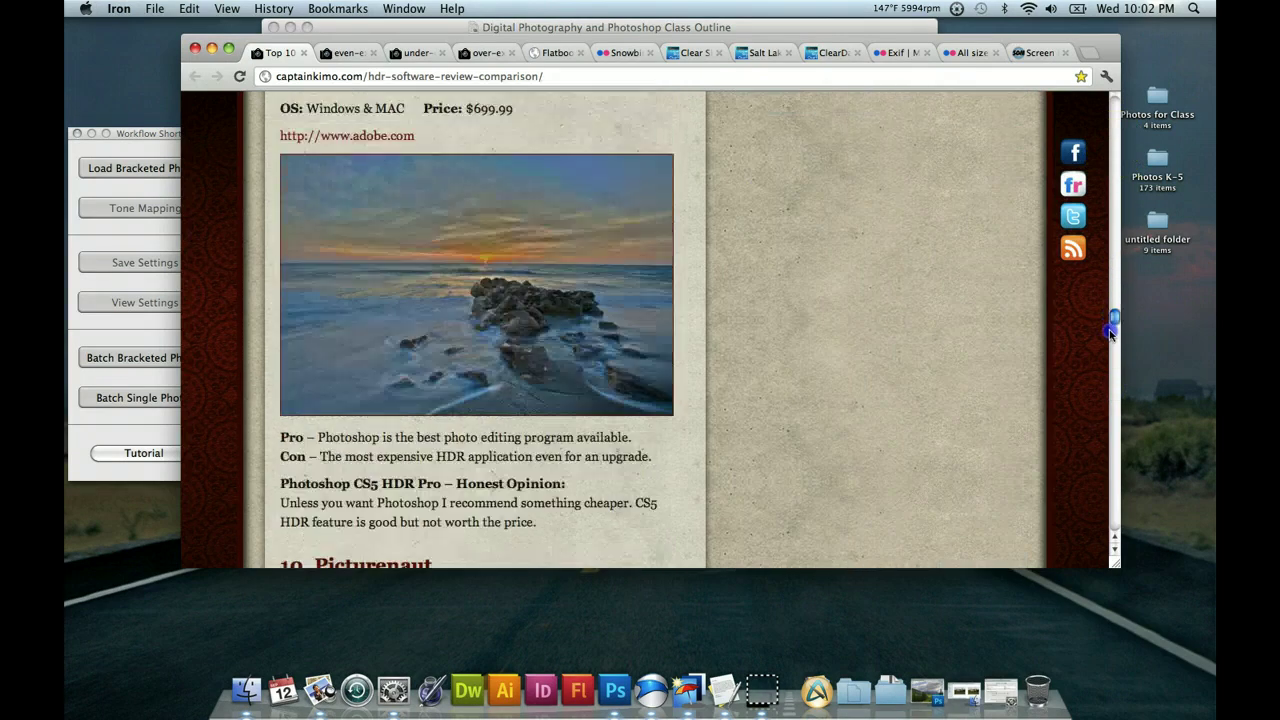
scroll(1101, 448, down, 12)
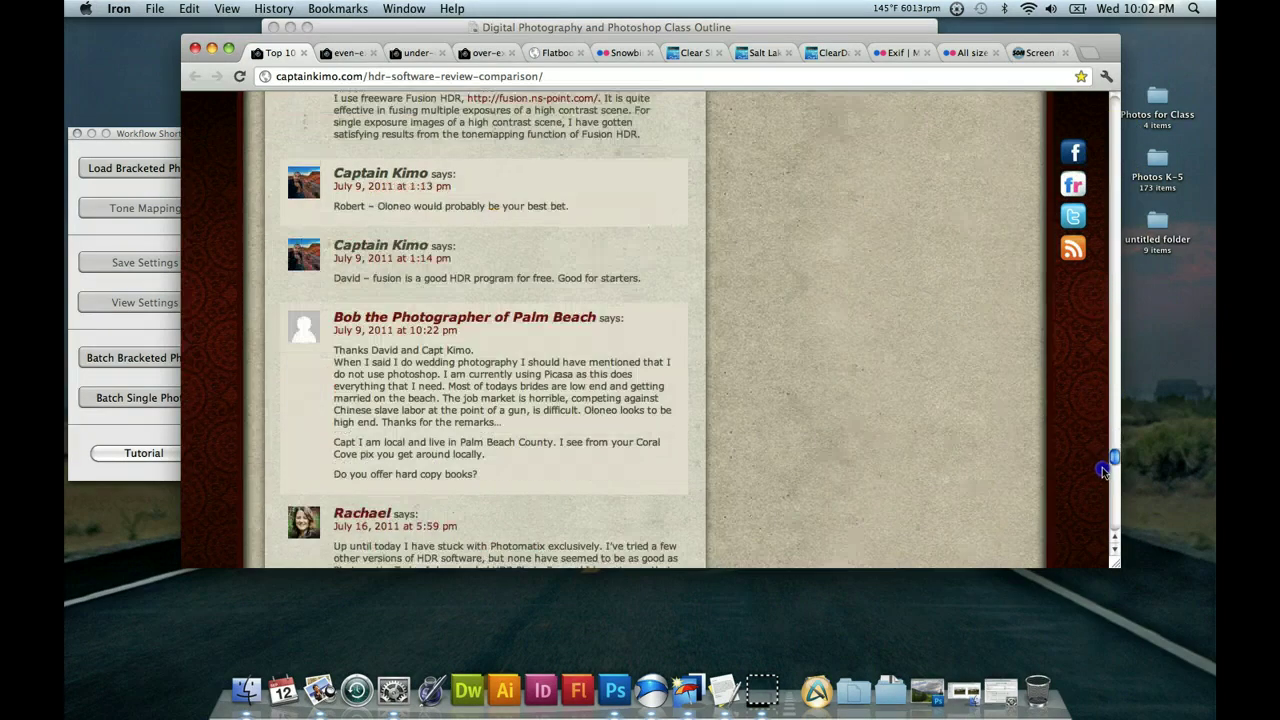
scroll(1100, 398, up, 12)
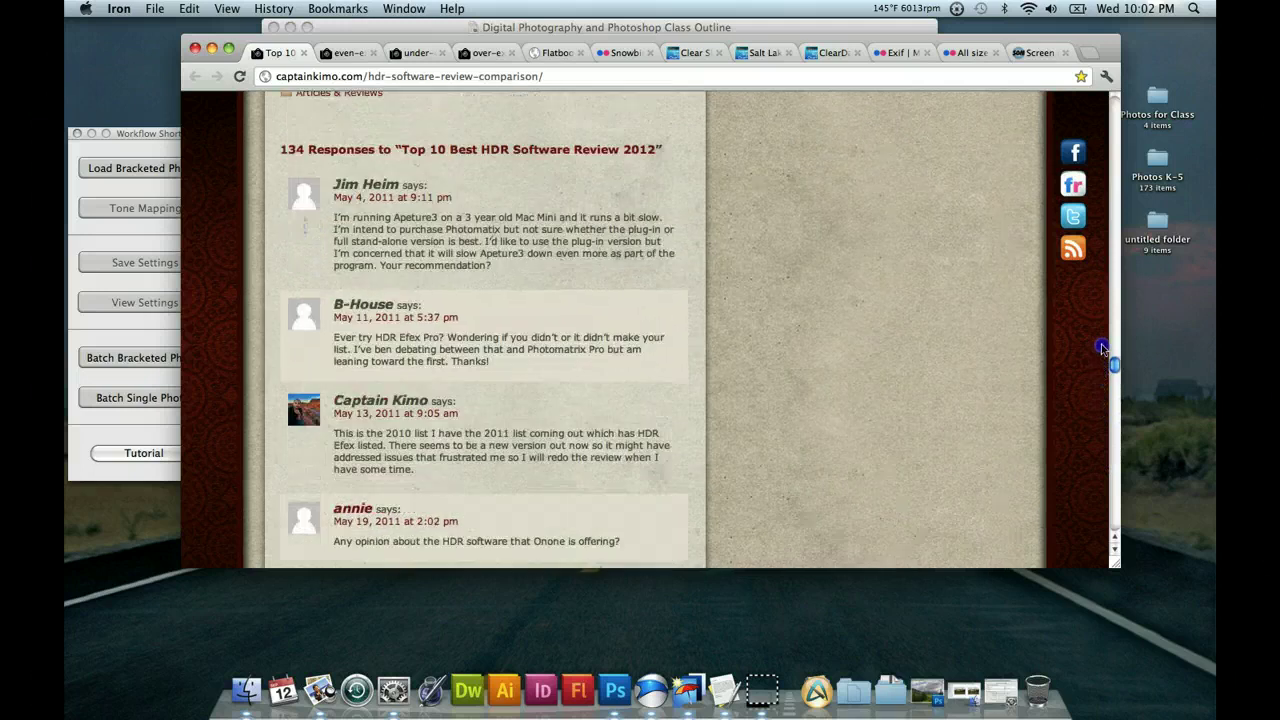
scroll(1100, 355, down, 3)
scroll(1100, 365, down, 10)
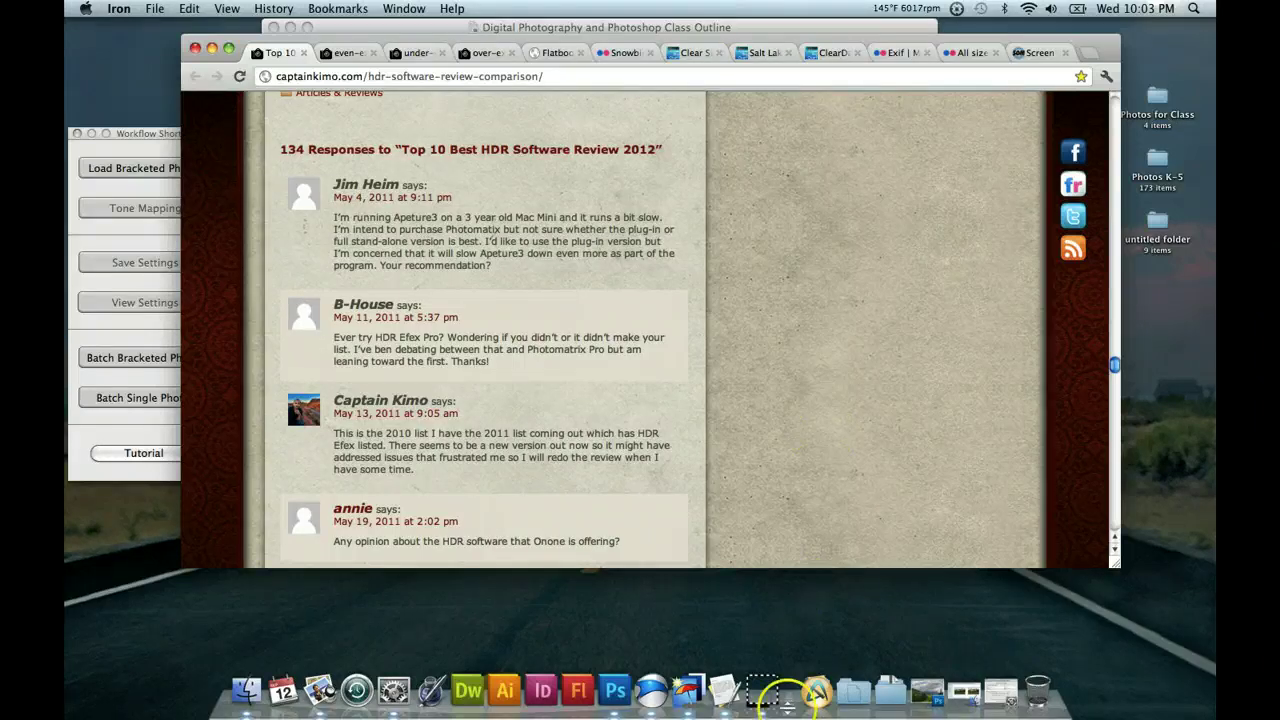
click(763, 692)
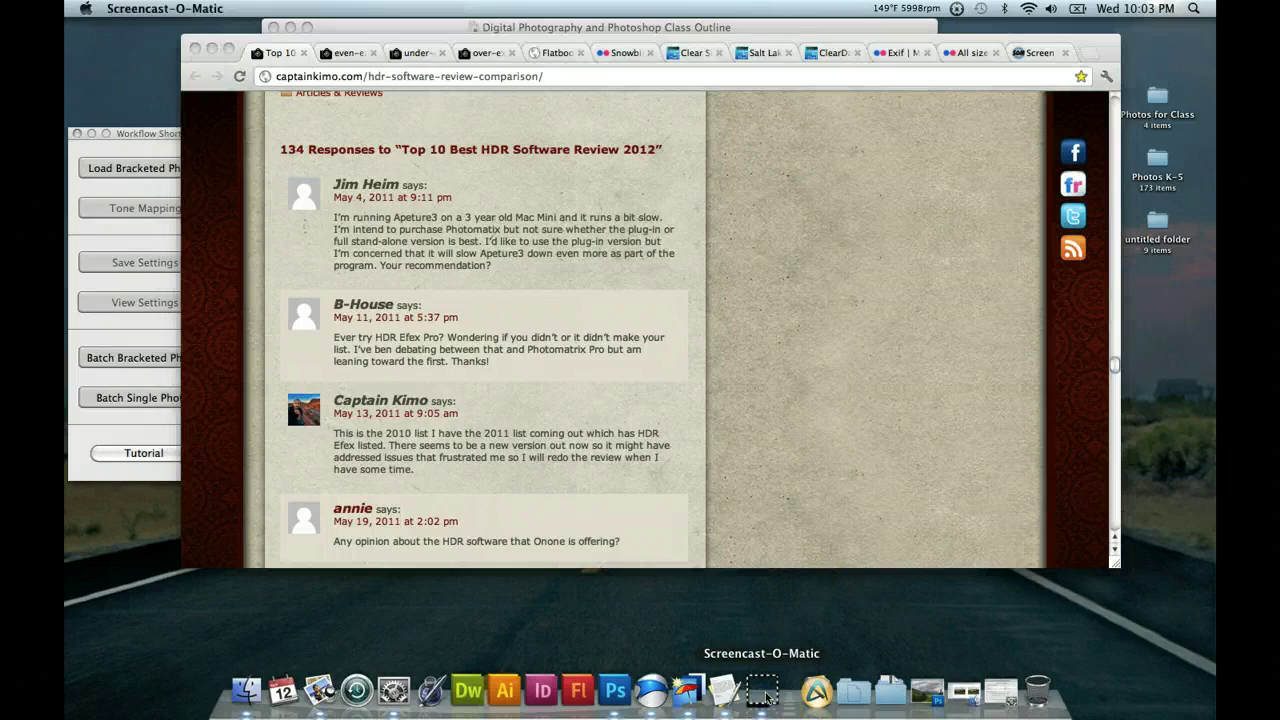
right_click(763, 692)
click(790, 583)
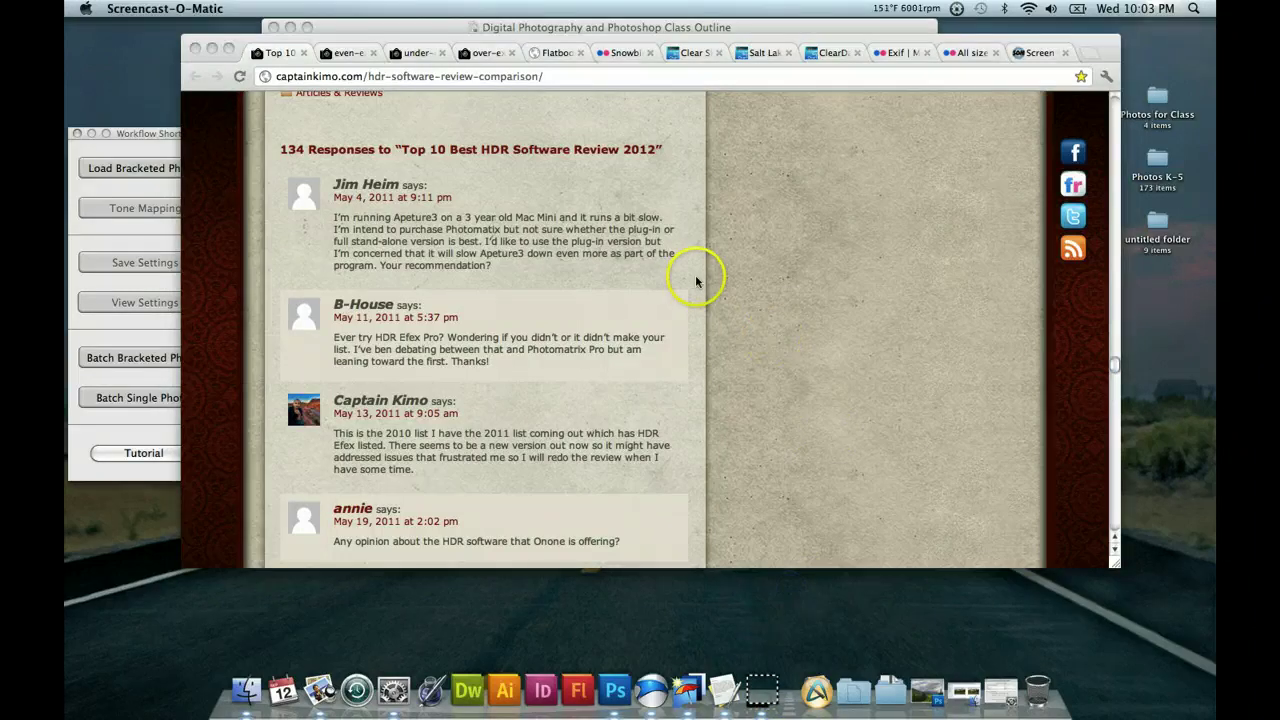
Move the browser window clear of the Workflow Shortcuts palette and read the first reader responses to the review
scroll(666, 277, up, 1)
scroll(530, 322, up, 1)
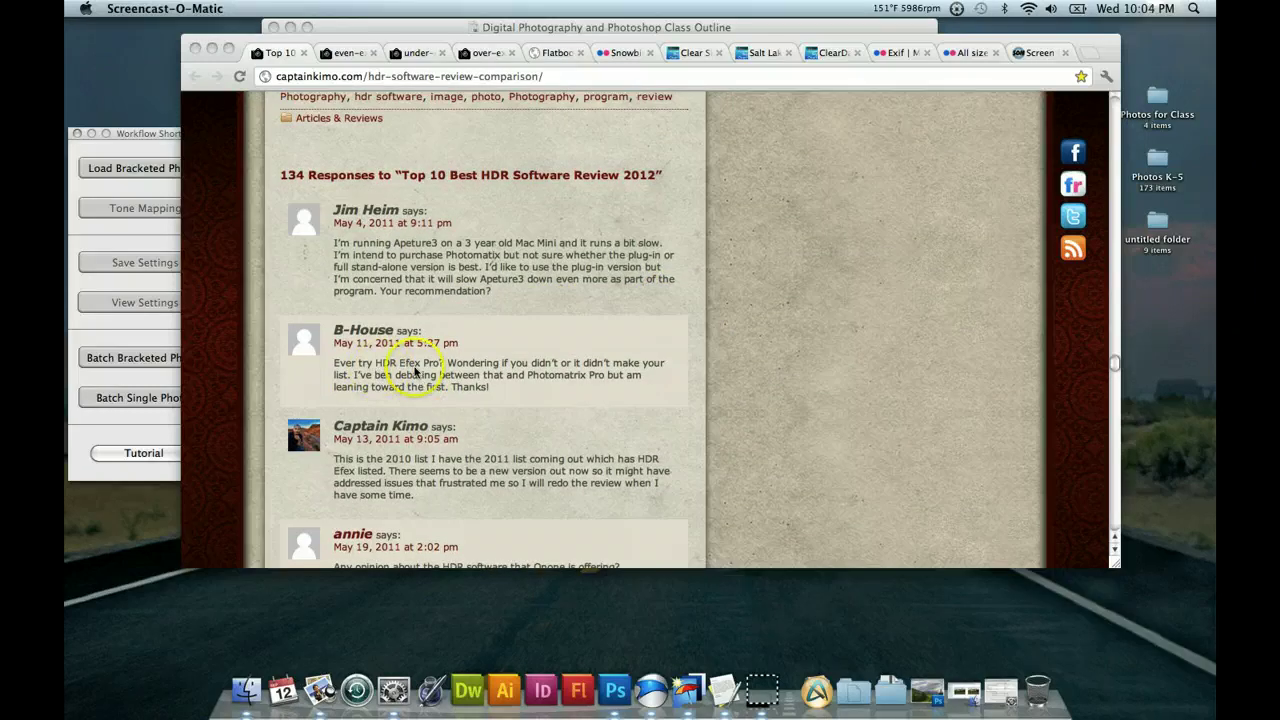
click(1115, 363)
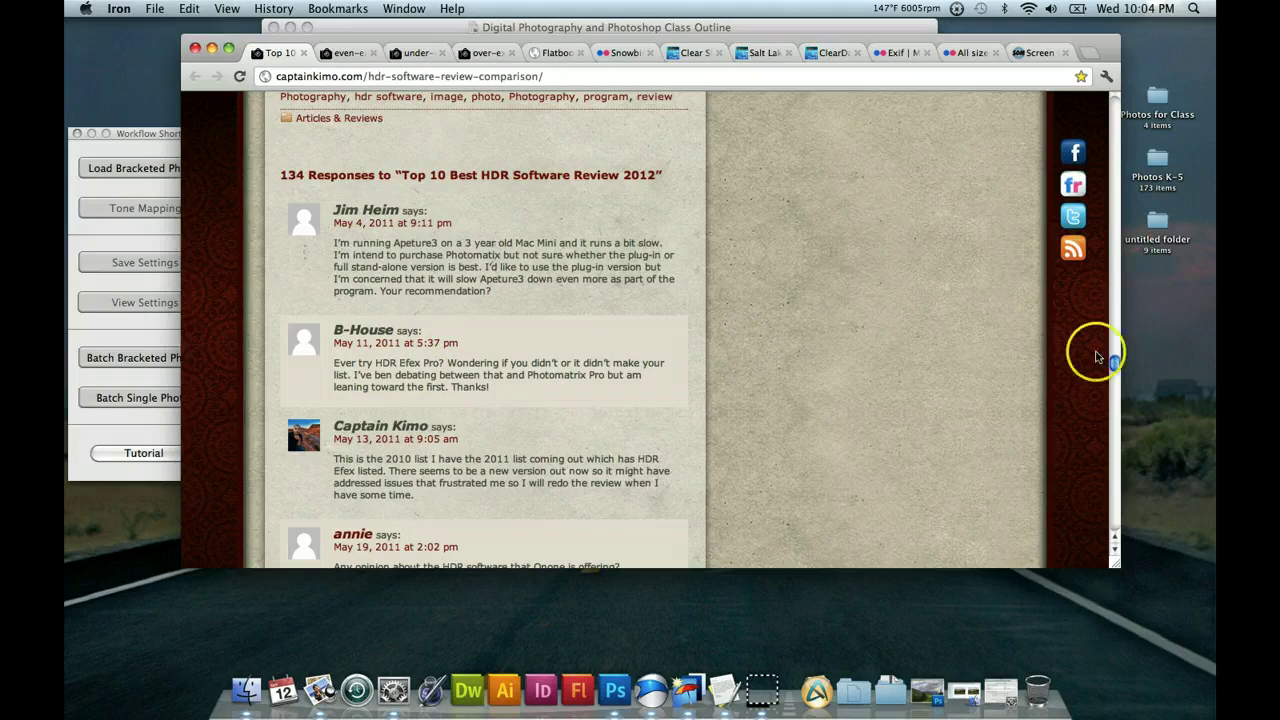
drag(850, 45, 896, 55)
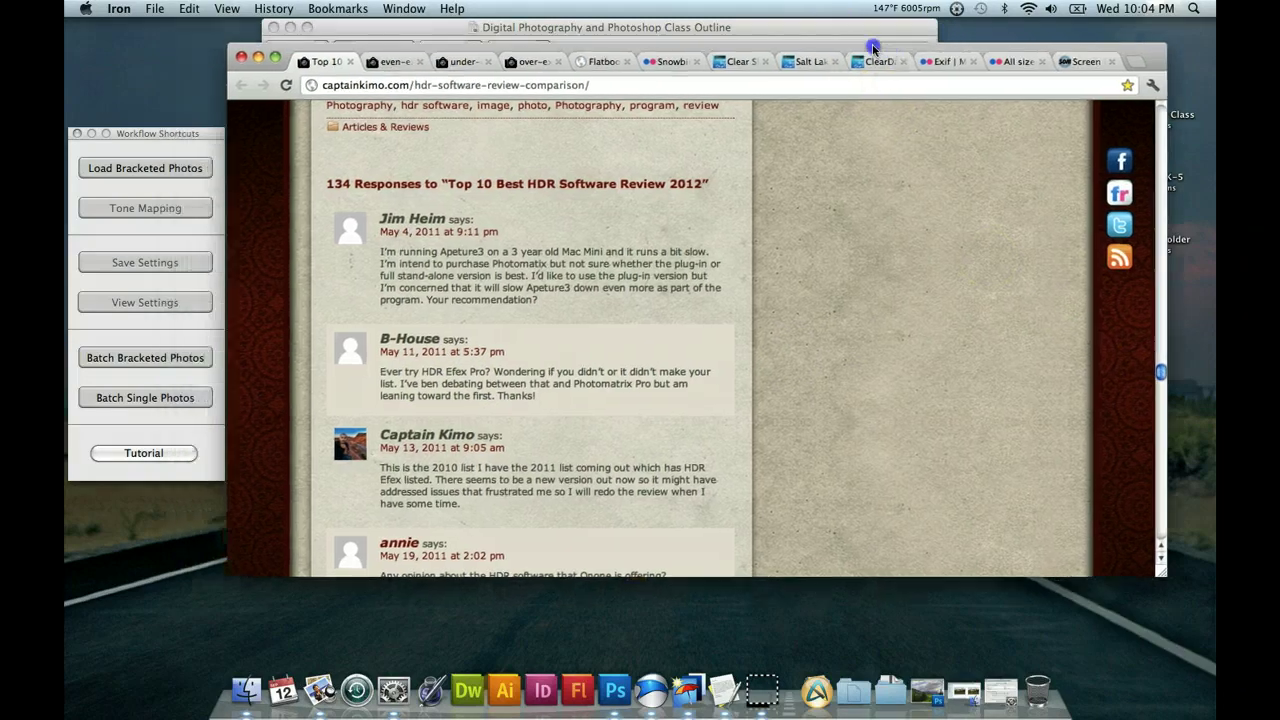
click(846, 150)
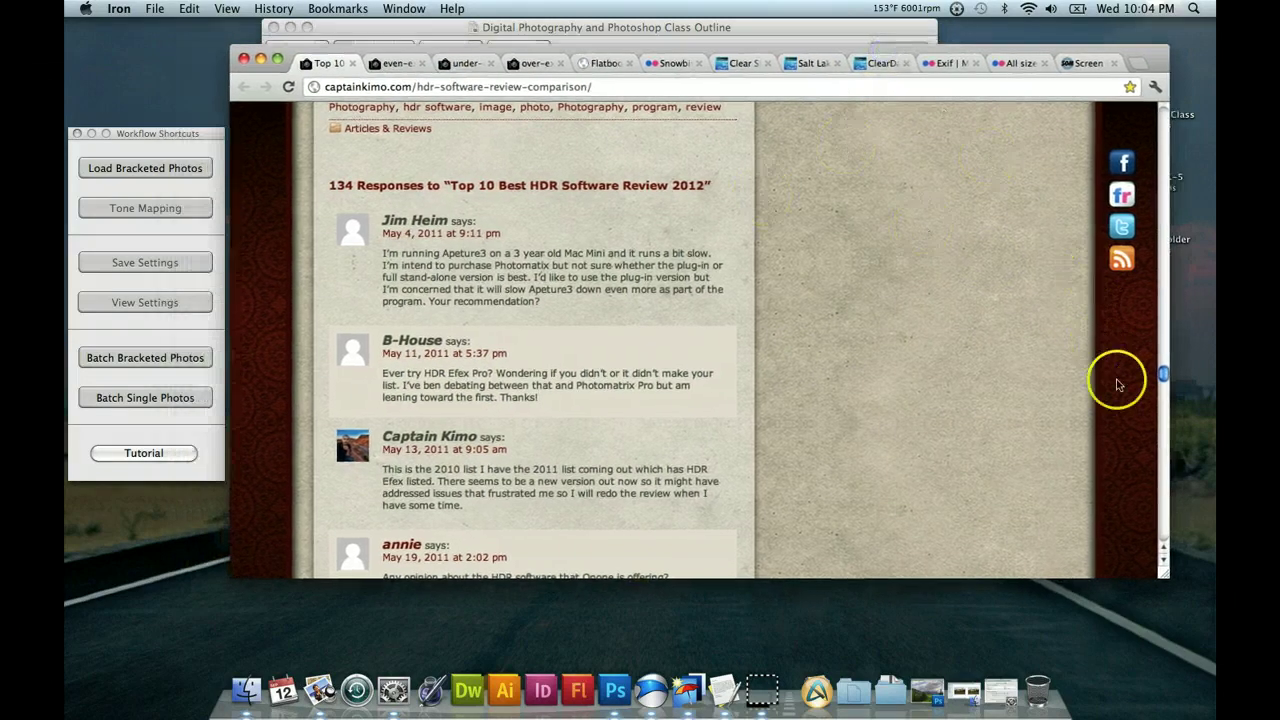
drag(1163, 374, 1163, 383)
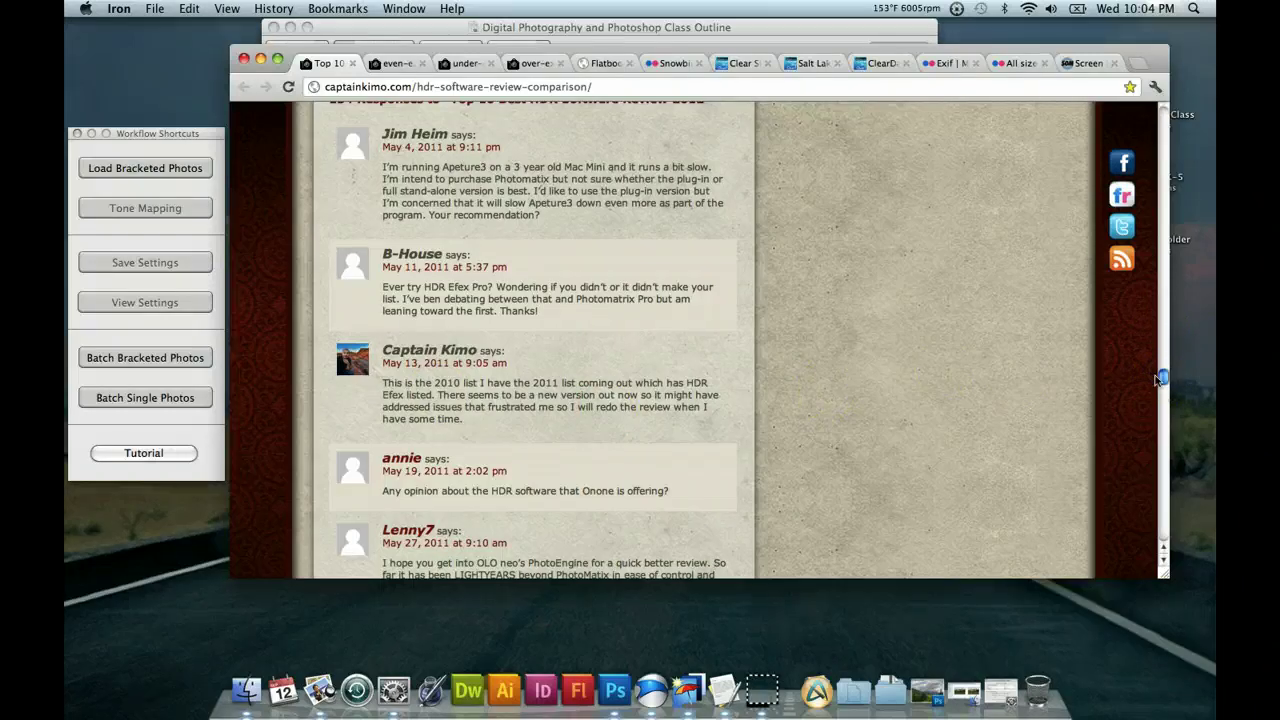
click(797, 376)
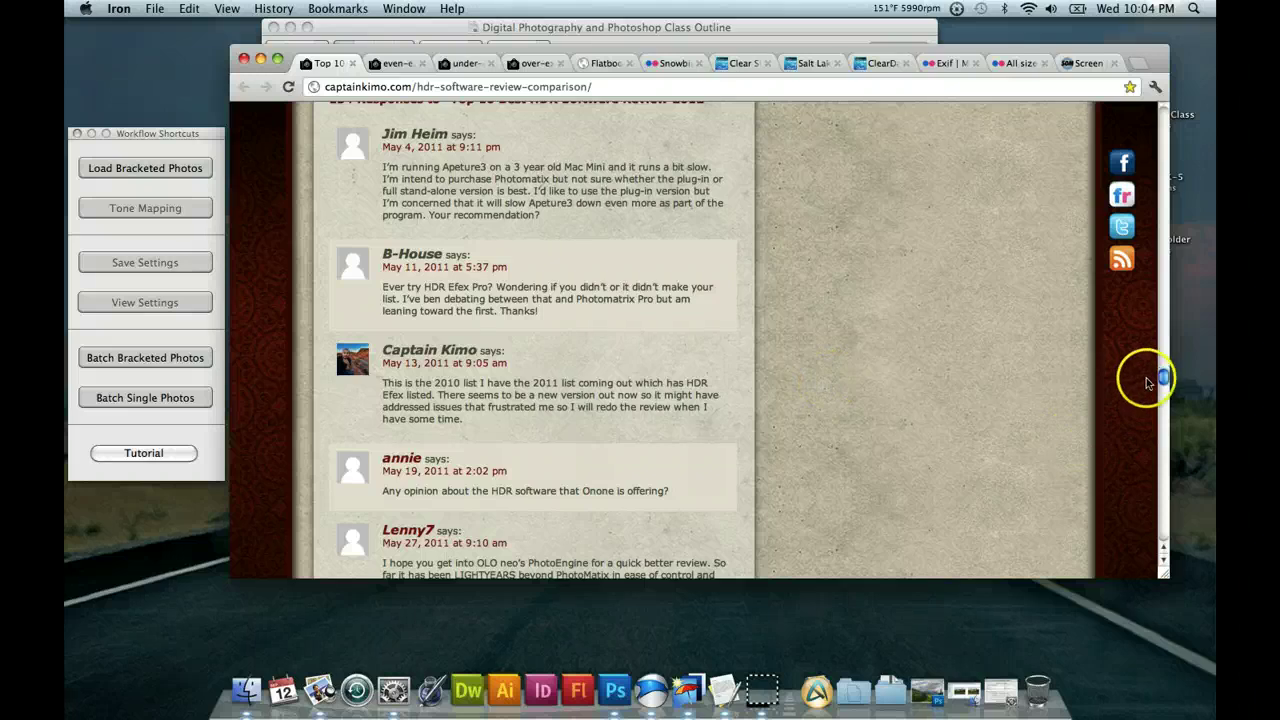
Review the ranked program list, the reader responses and the Artizen HDR example image in the article once more
drag(1148, 382, 1154, 114)
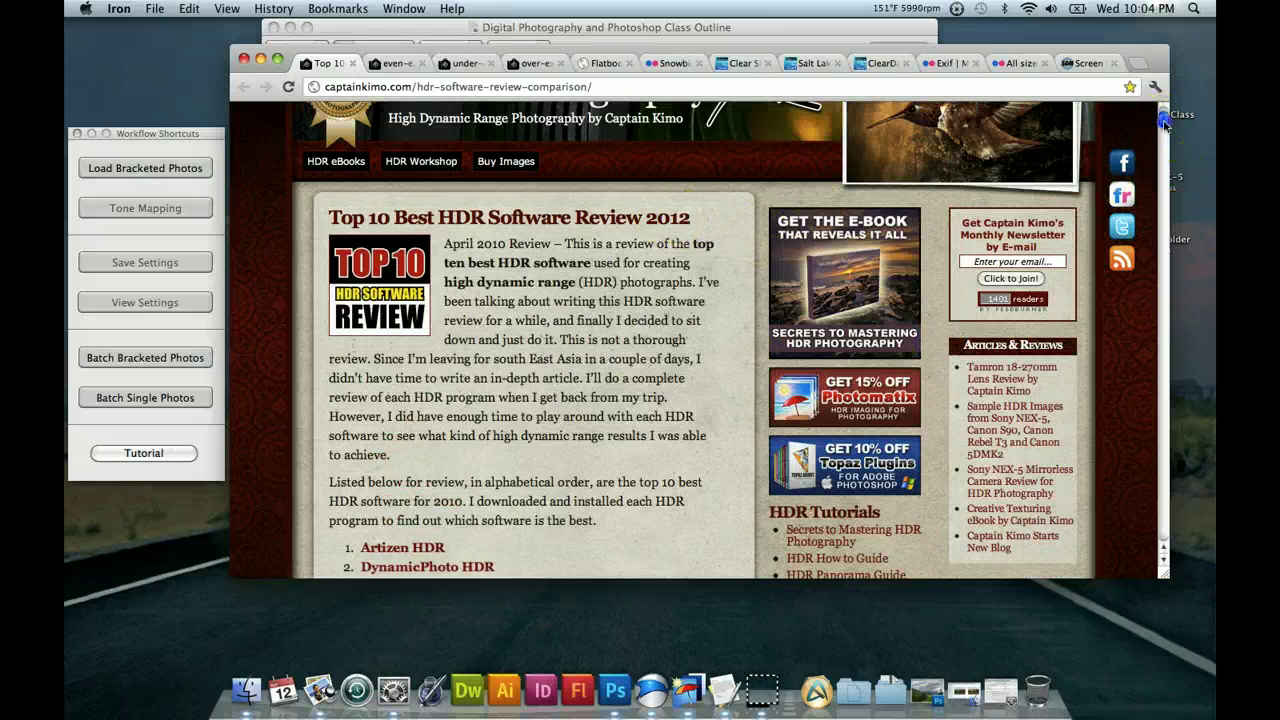
scroll(1164, 125, down, 5)
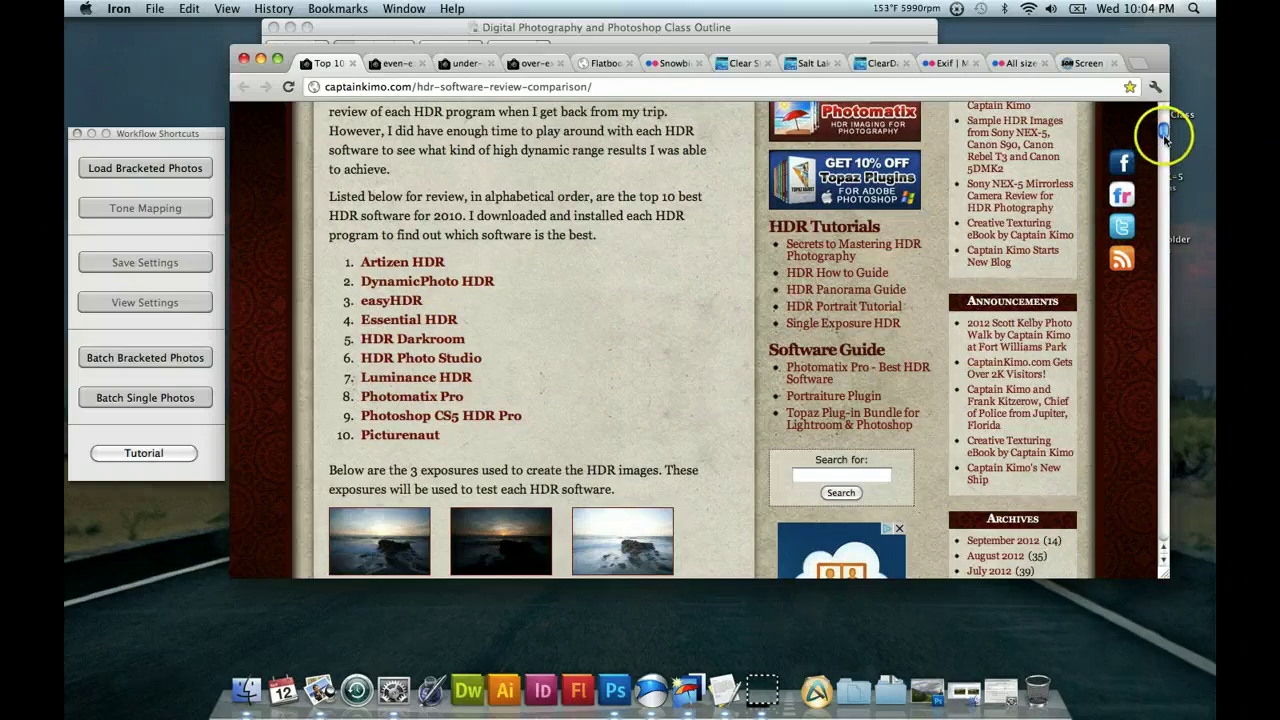
drag(1164, 133, 1162, 374)
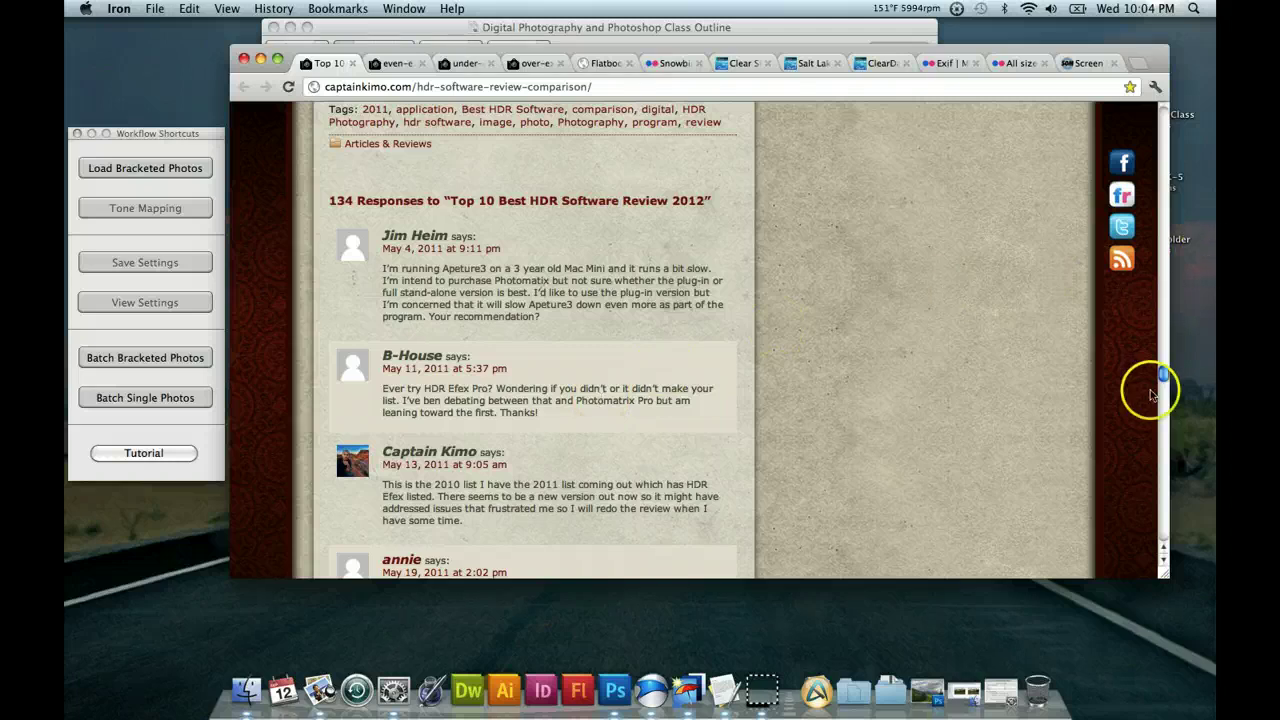
drag(1165, 374, 1161, 160)
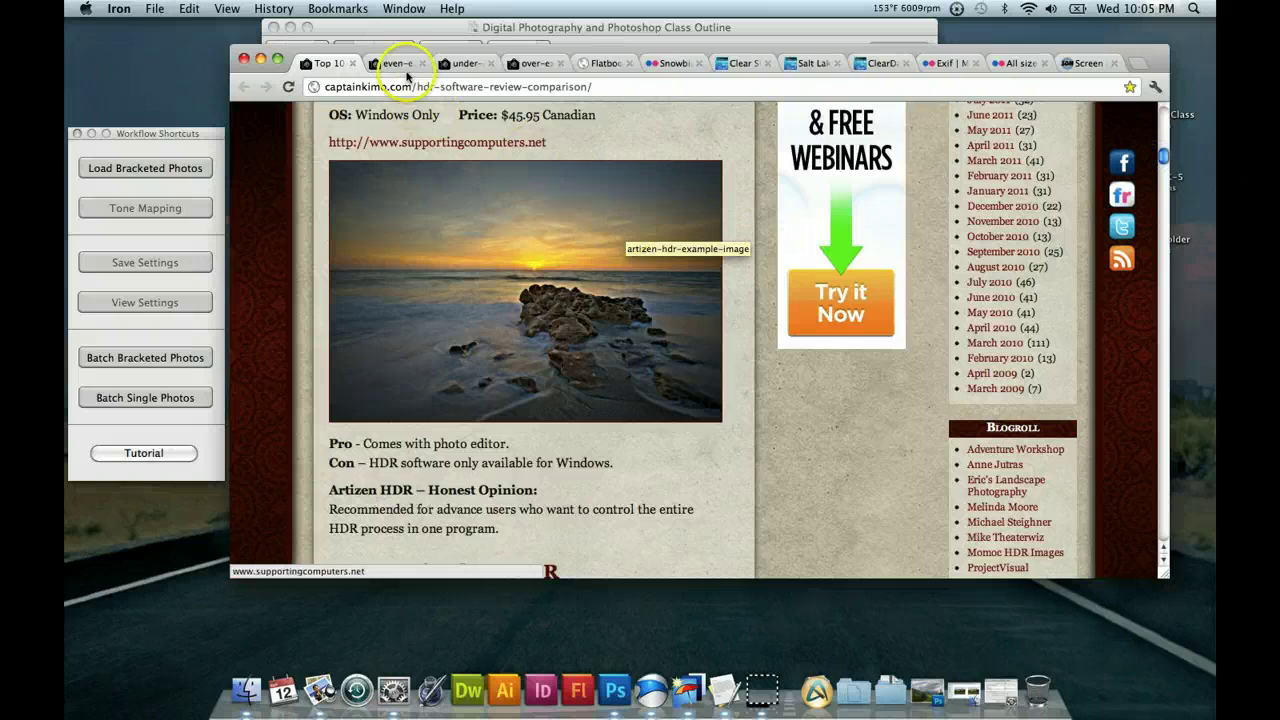
View the even-exposure and under-exposure sample photos used for the HDR software review
click(397, 64)
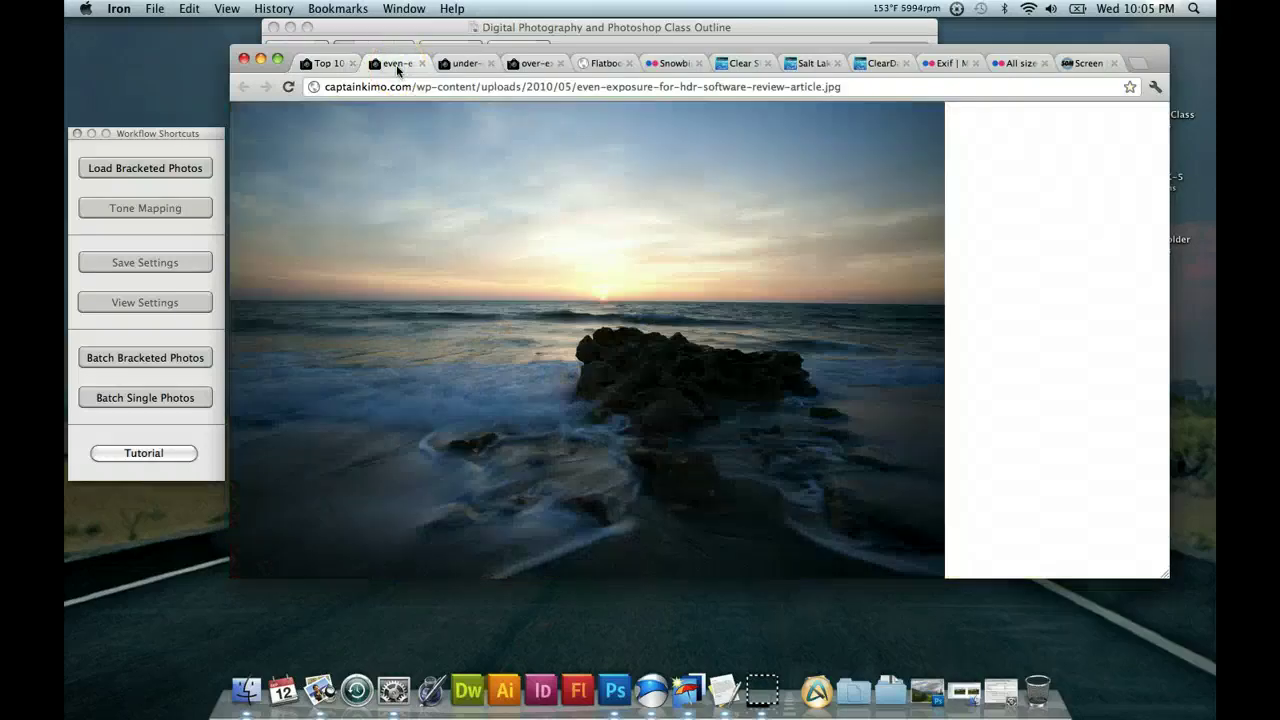
click(460, 66)
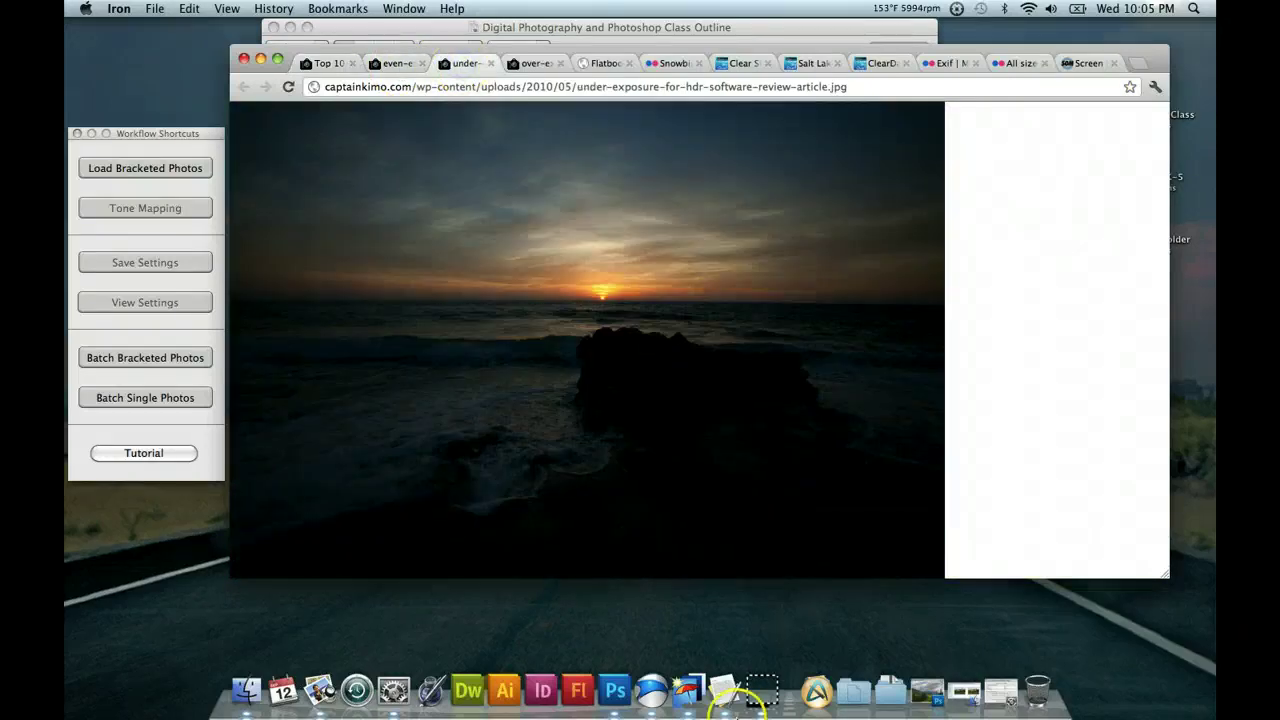
Reposition the browser window so that the whole Workflow Shortcuts palette stays uncovered
drag(762, 697, 766, 574)
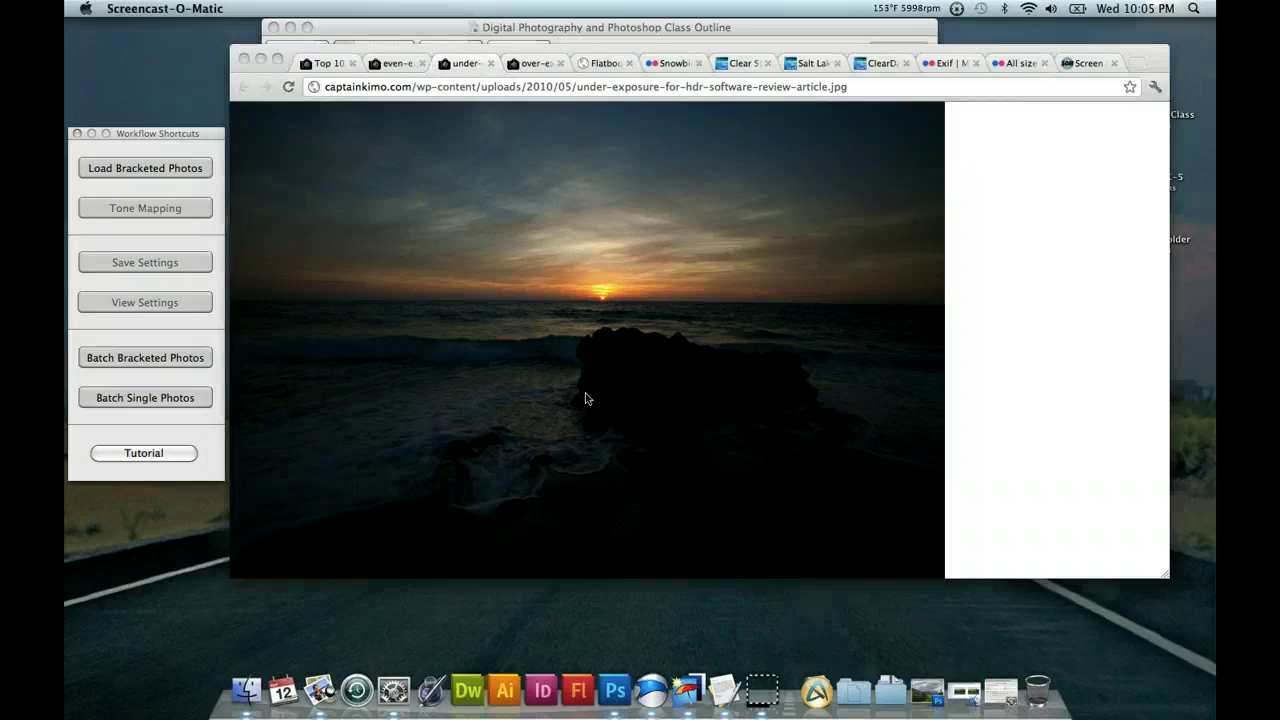
click(744, 52)
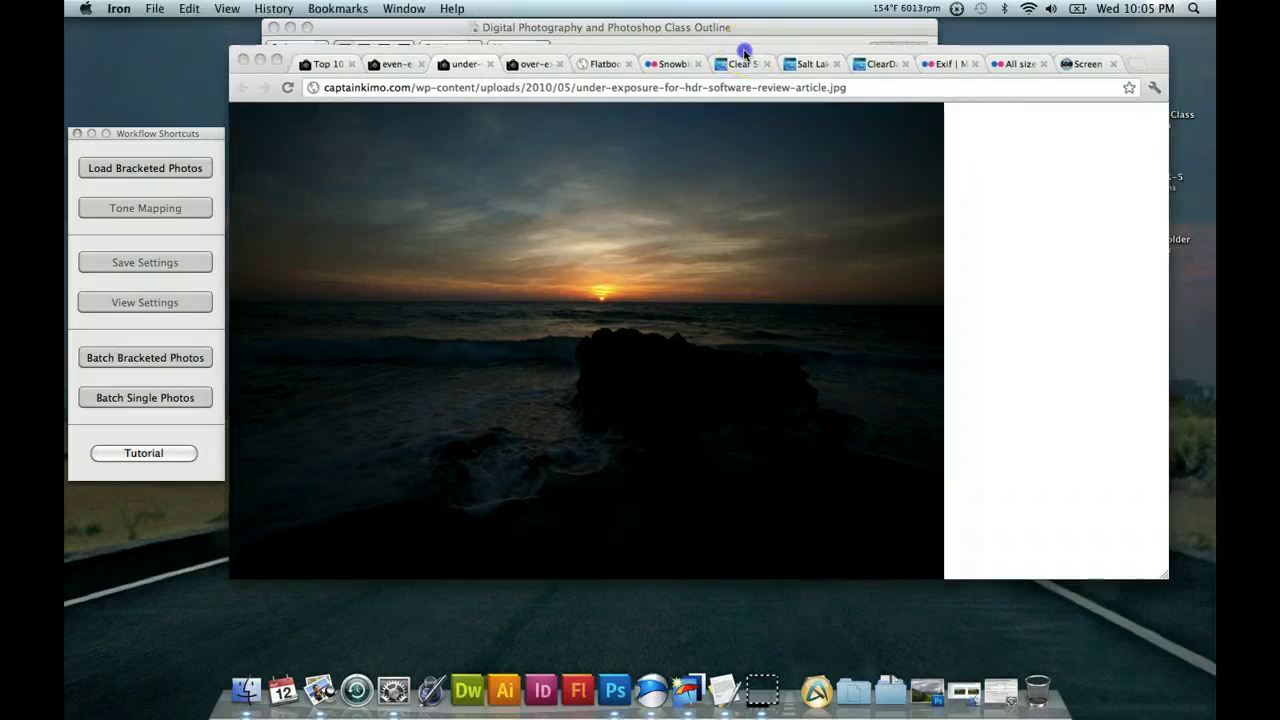
drag(744, 52, 724, 60)
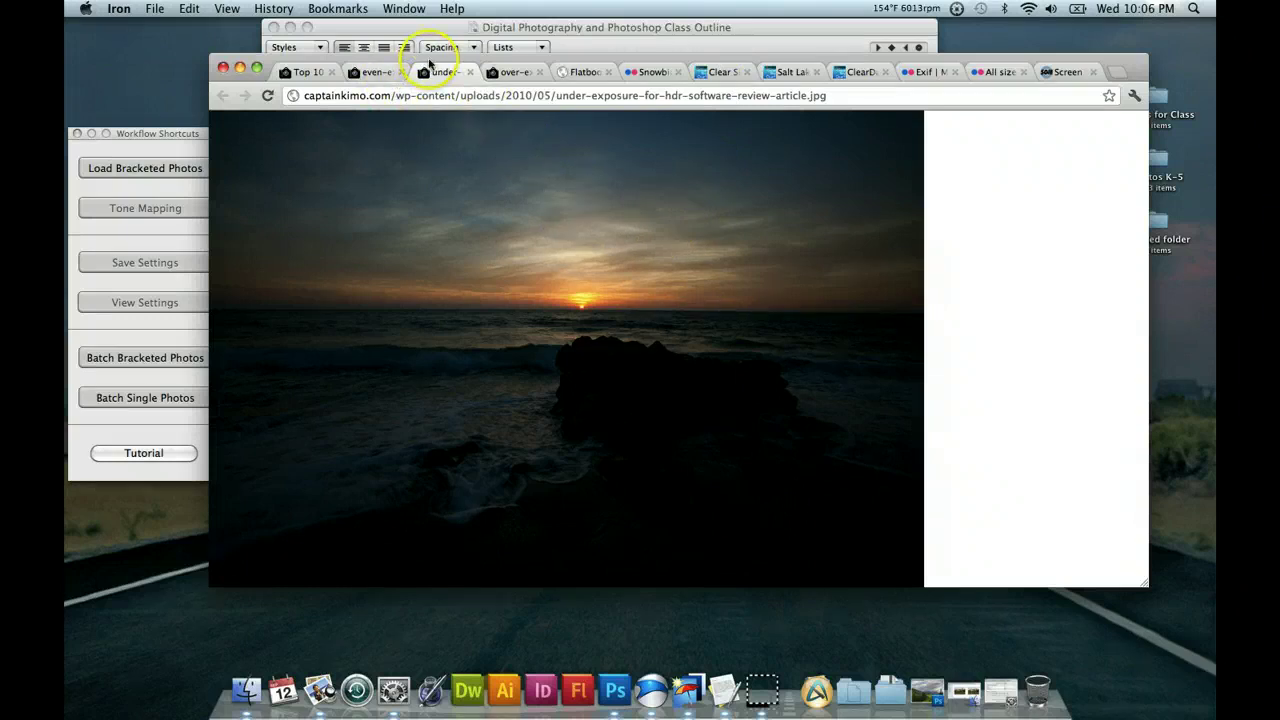
drag(430, 63, 460, 79)
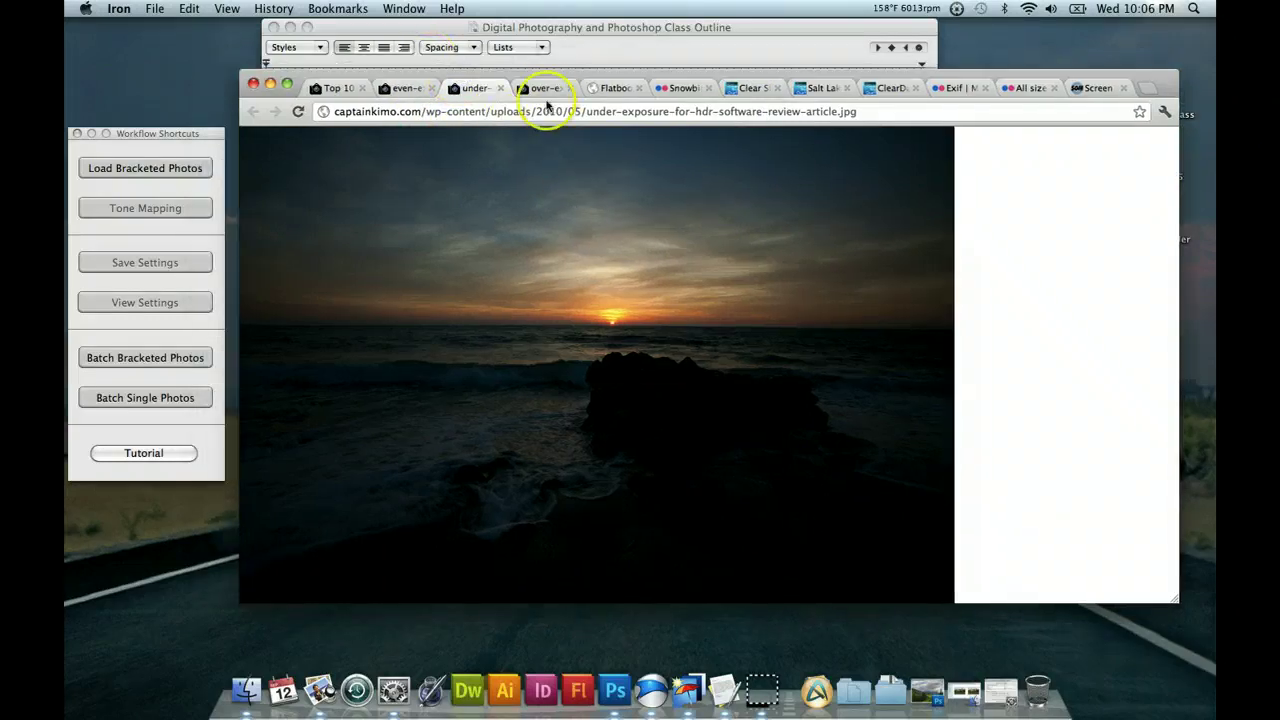
Compare the over-exposure, under-exposure and even-exposure versions of the seaside rock photo
click(545, 89)
click(606, 91)
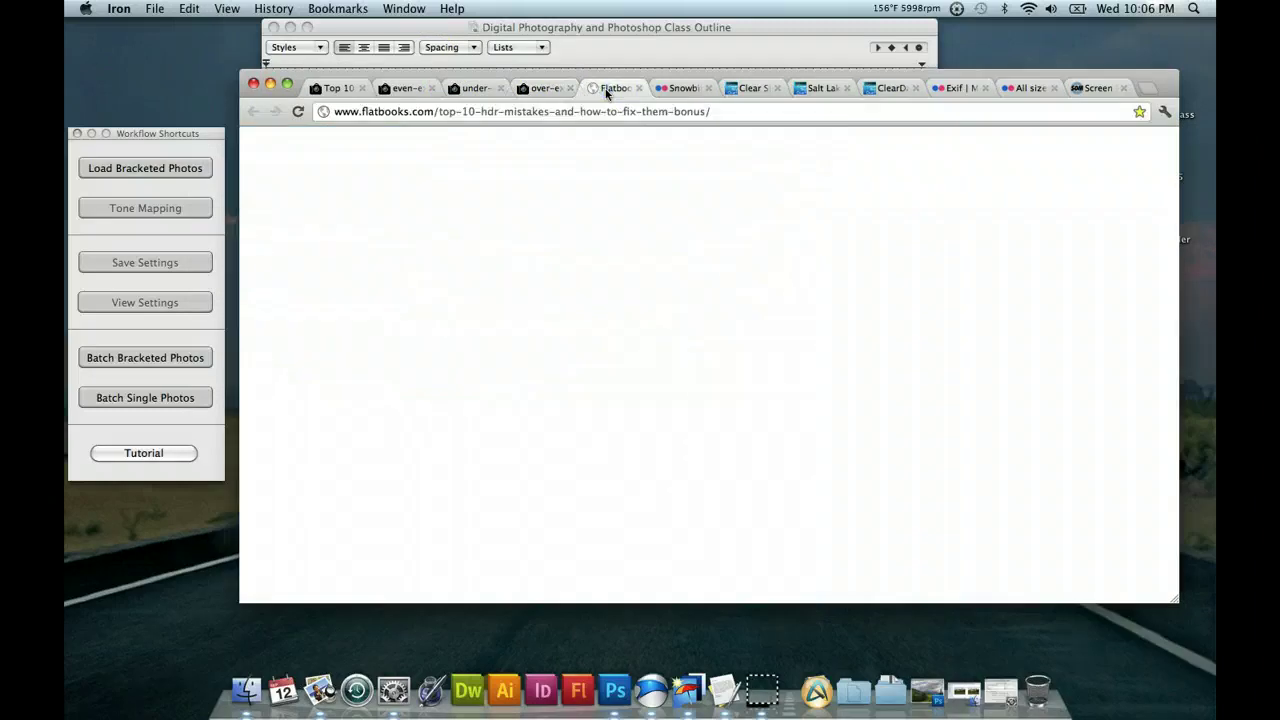
click(550, 95)
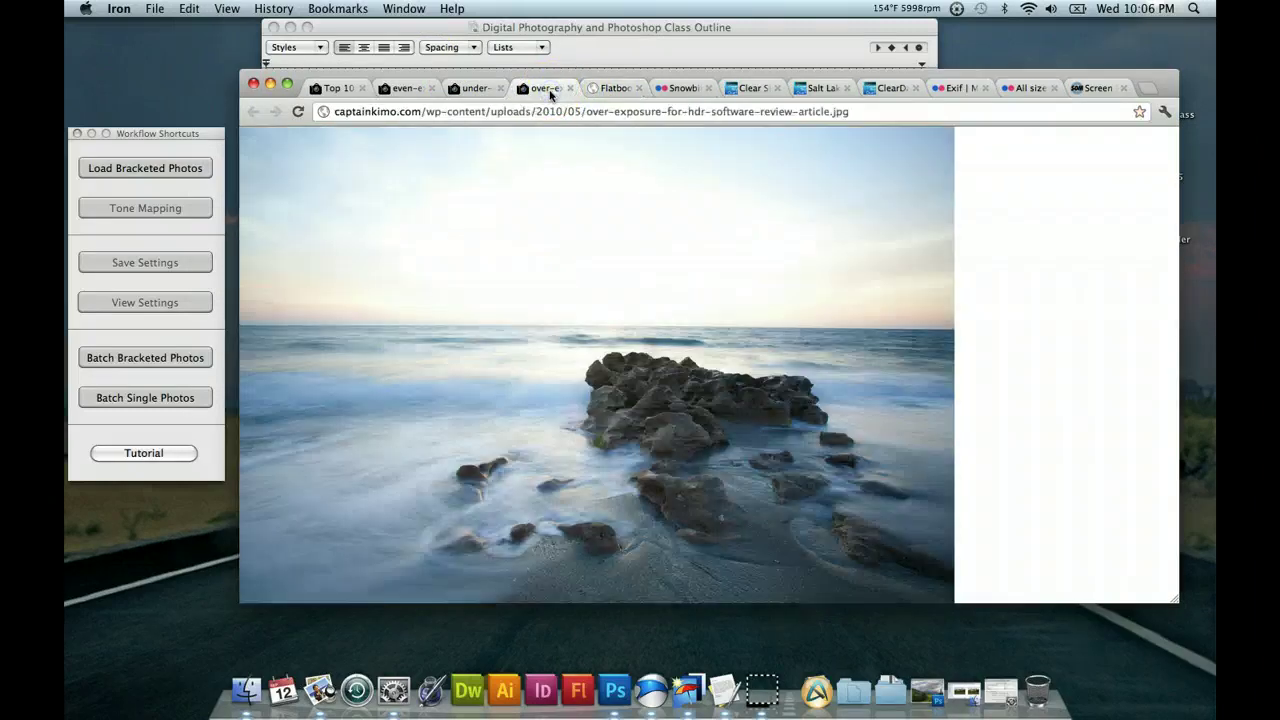
click(477, 89)
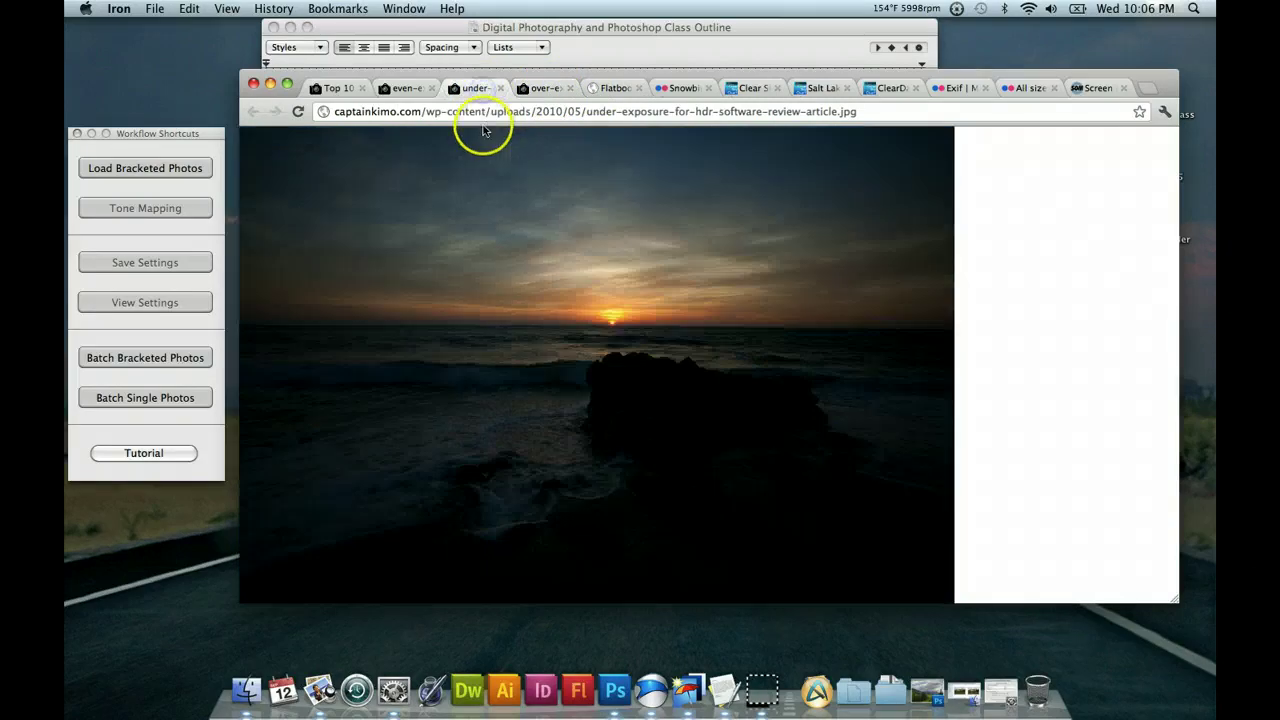
click(400, 89)
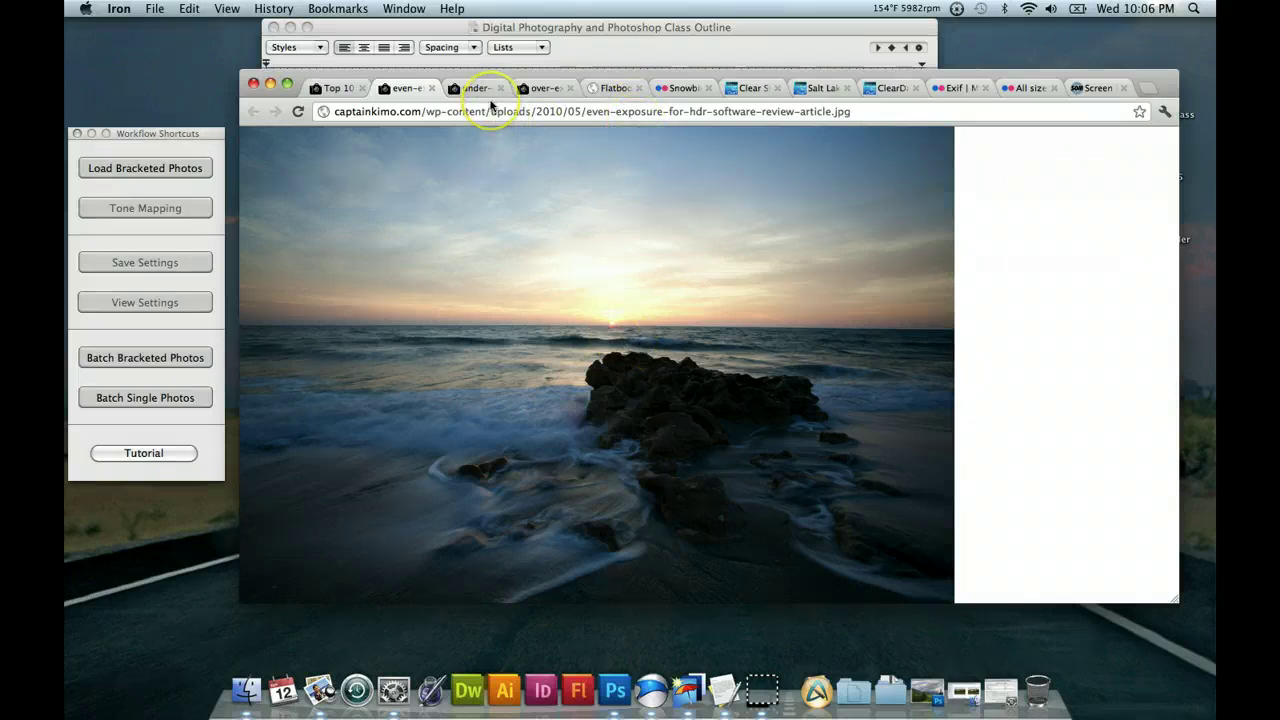
drag(601, 79, 602, 70)
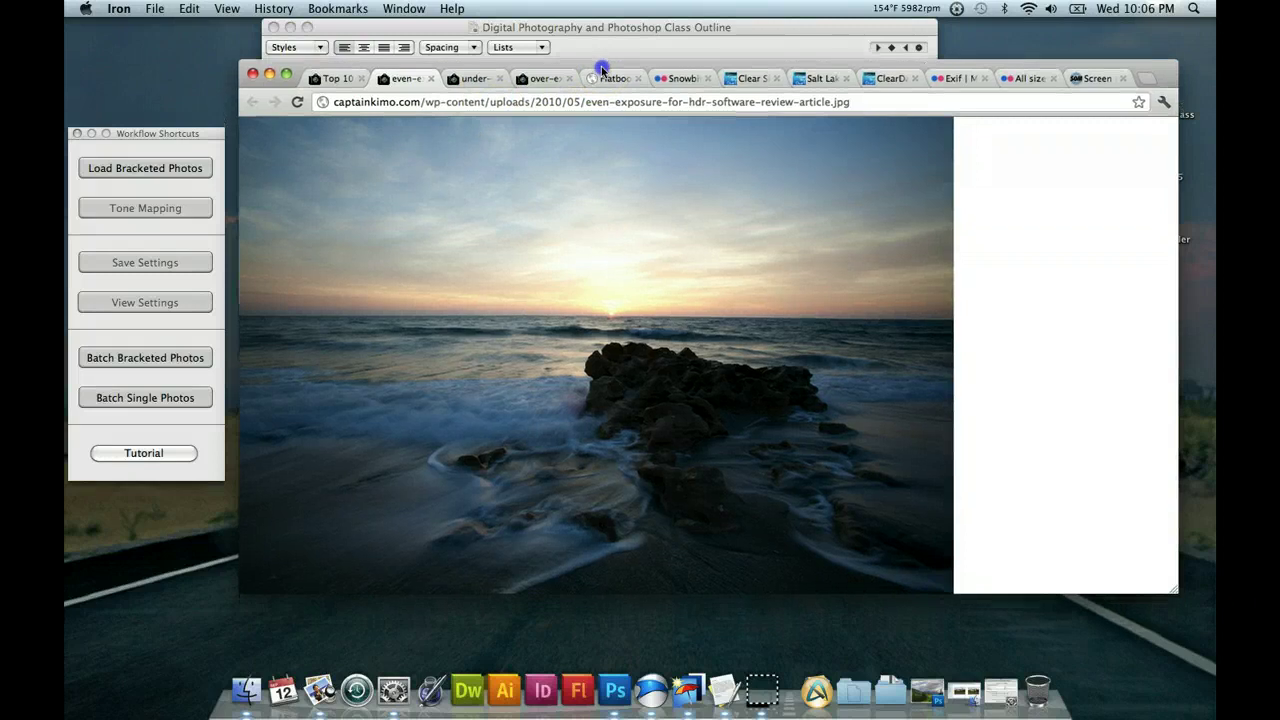
drag(757, 690, 776, 585)
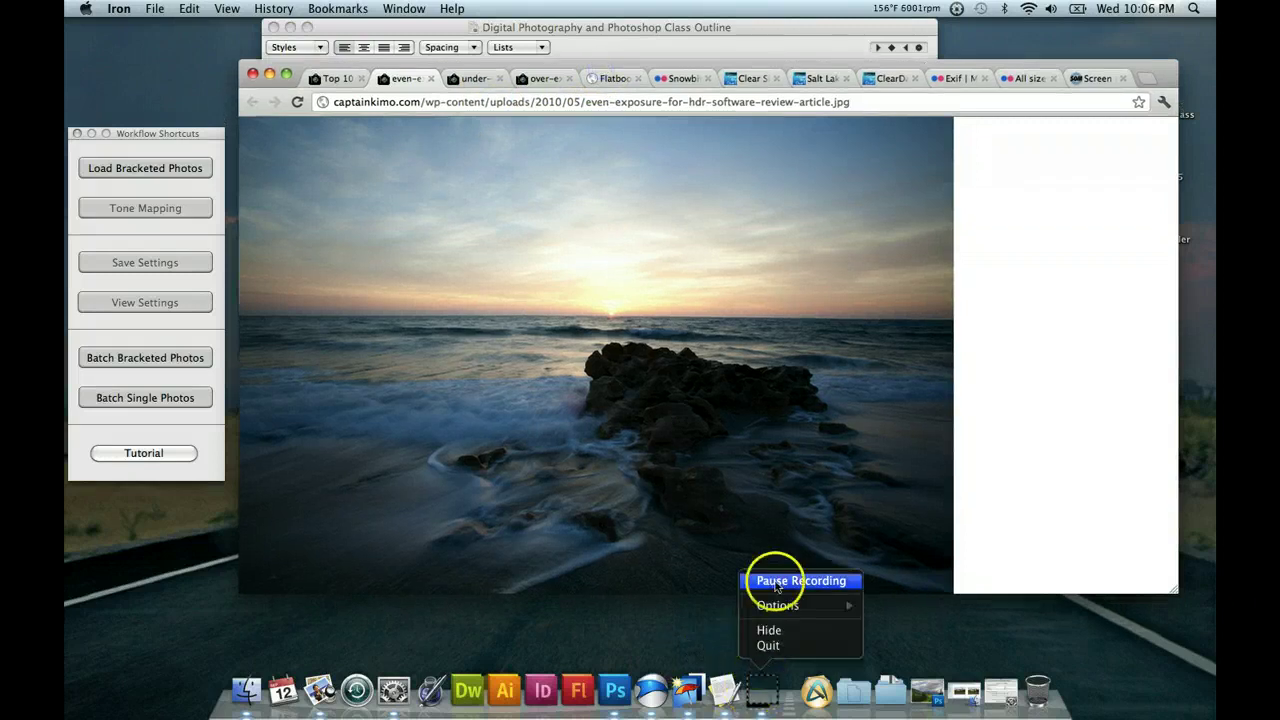
drag(776, 585, 776, 585)
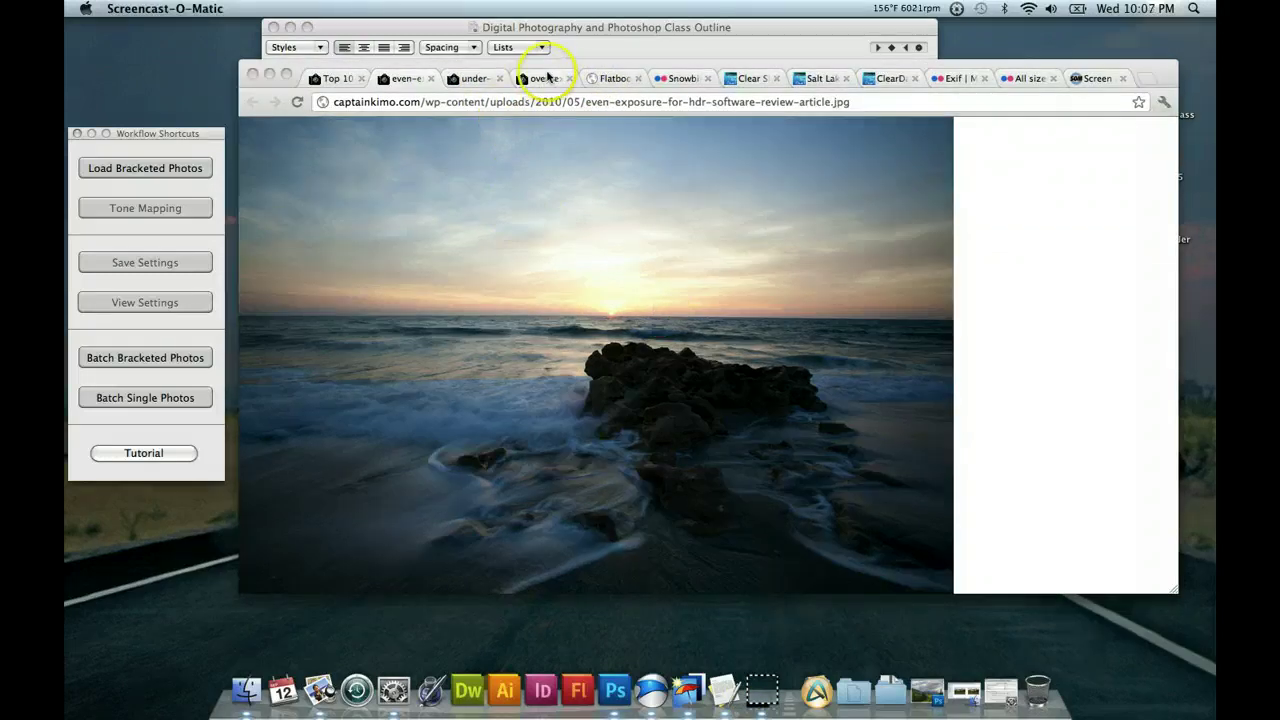
Switch back and forth between the three bracketed exposures to study the sky, sun and rock detail in each
click(476, 79)
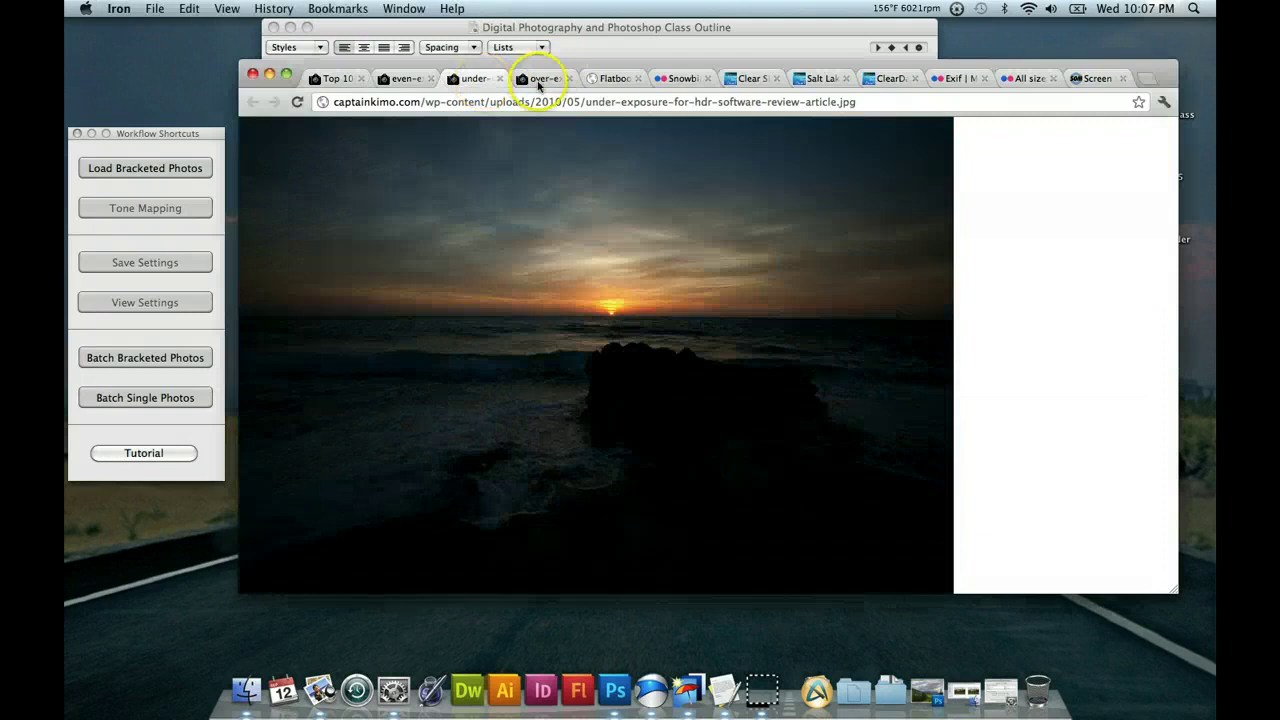
click(541, 80)
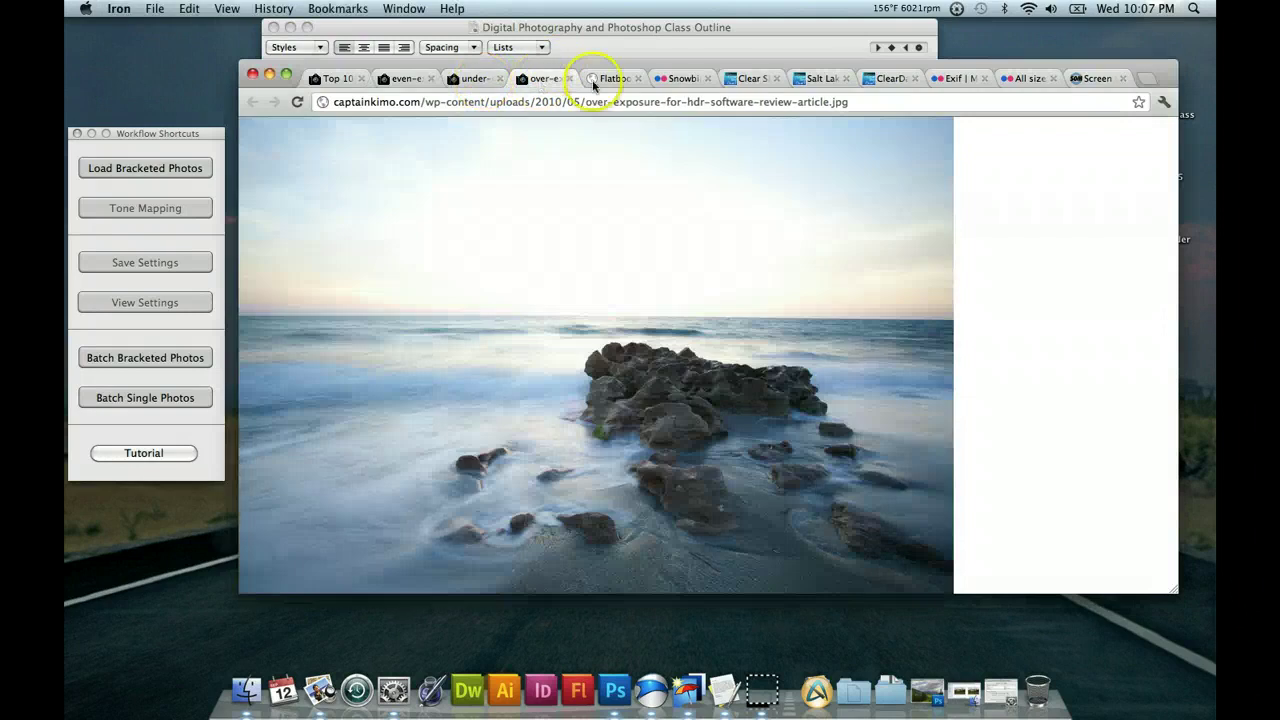
click(485, 80)
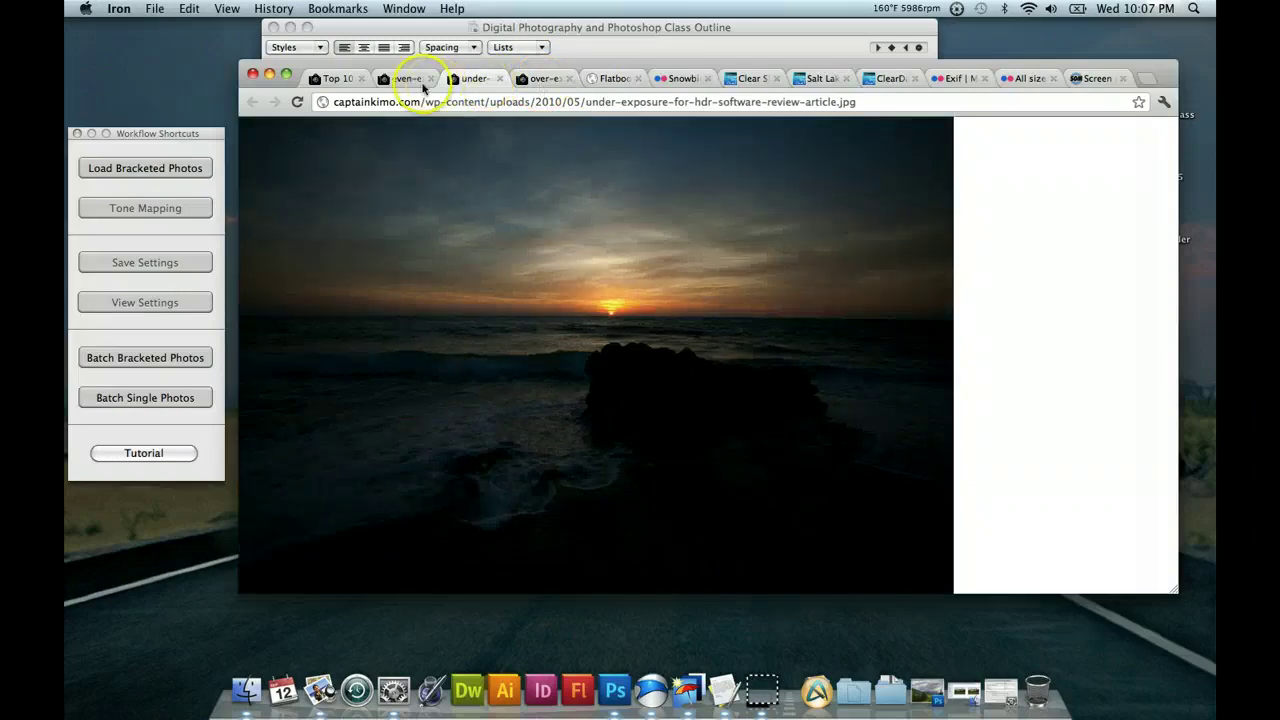
click(401, 80)
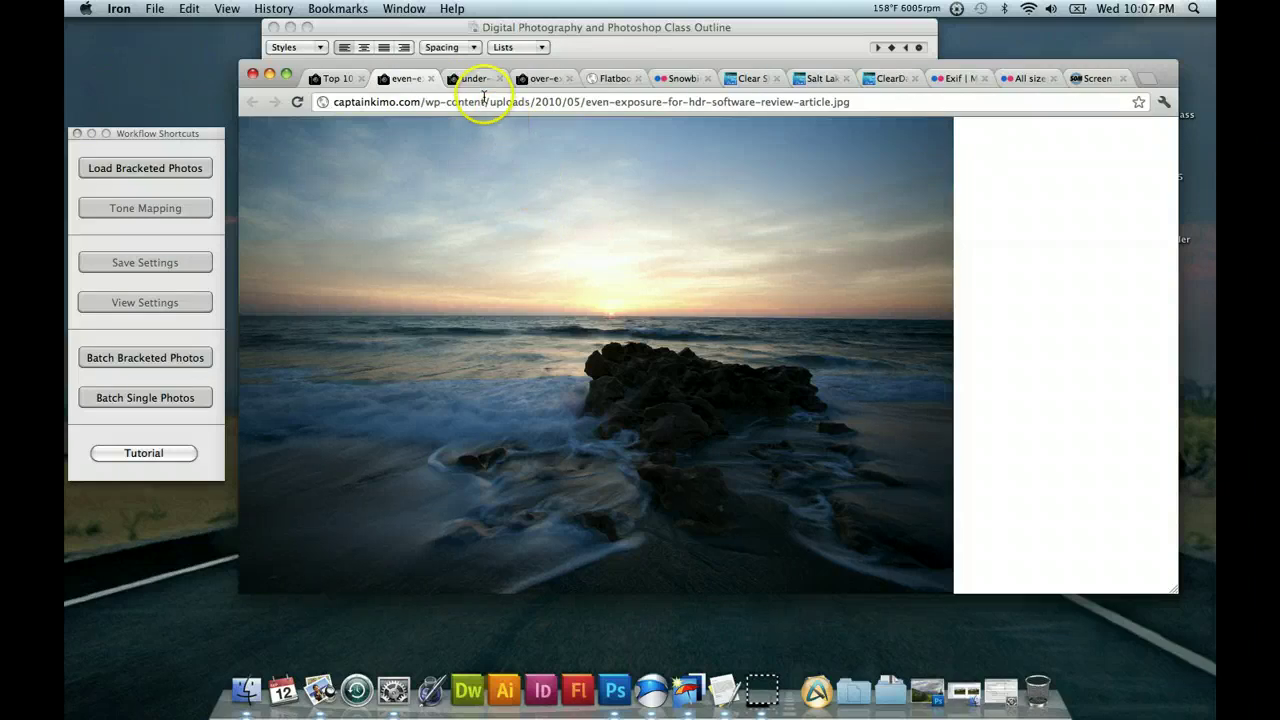
click(467, 78)
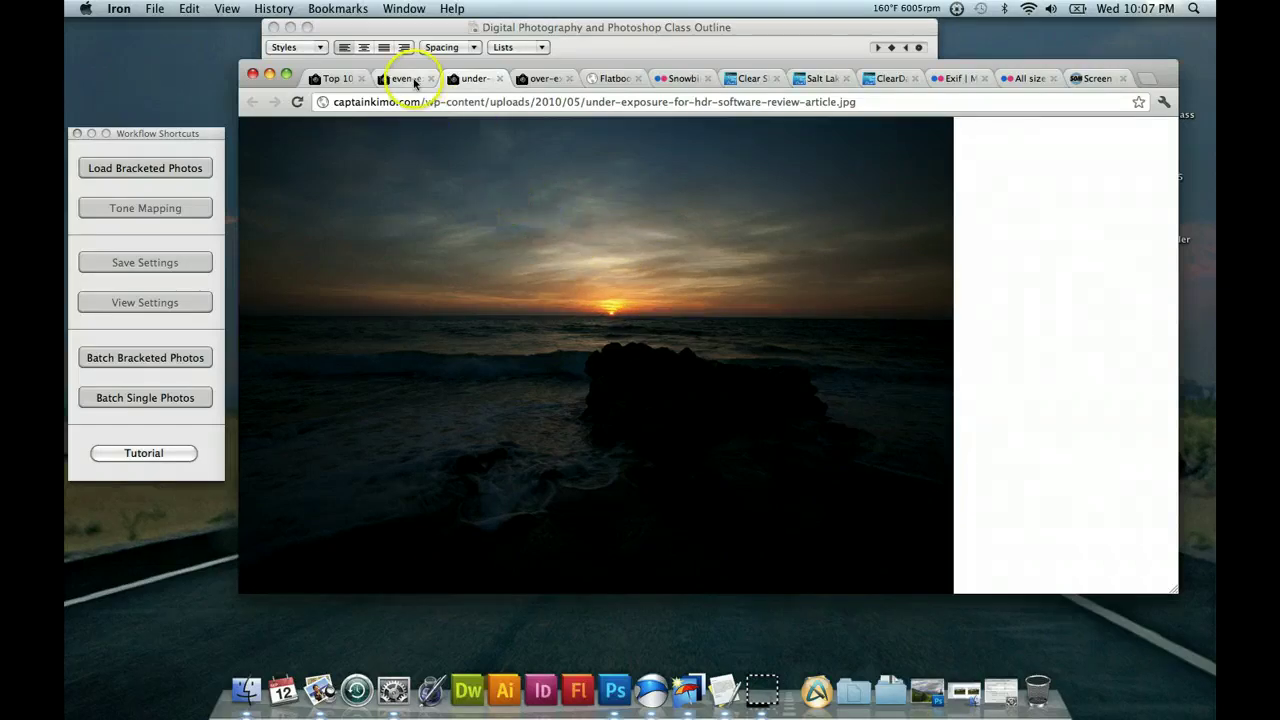
click(418, 79)
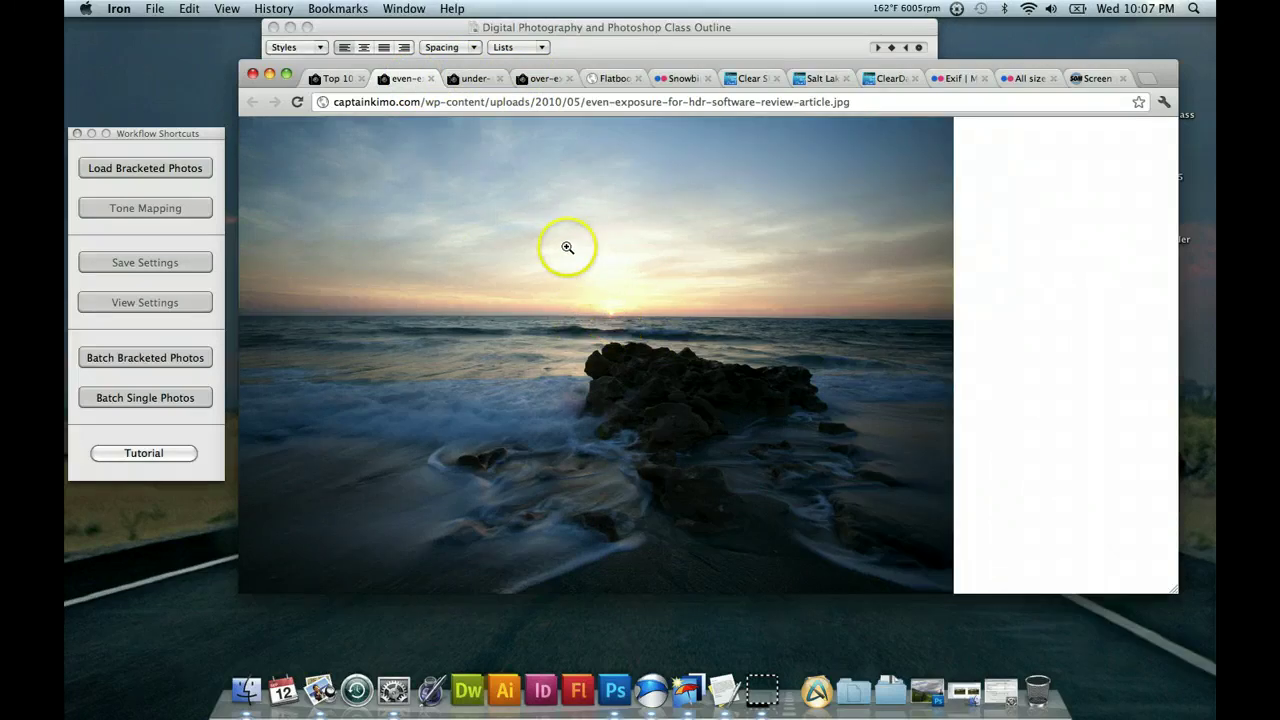
click(480, 83)
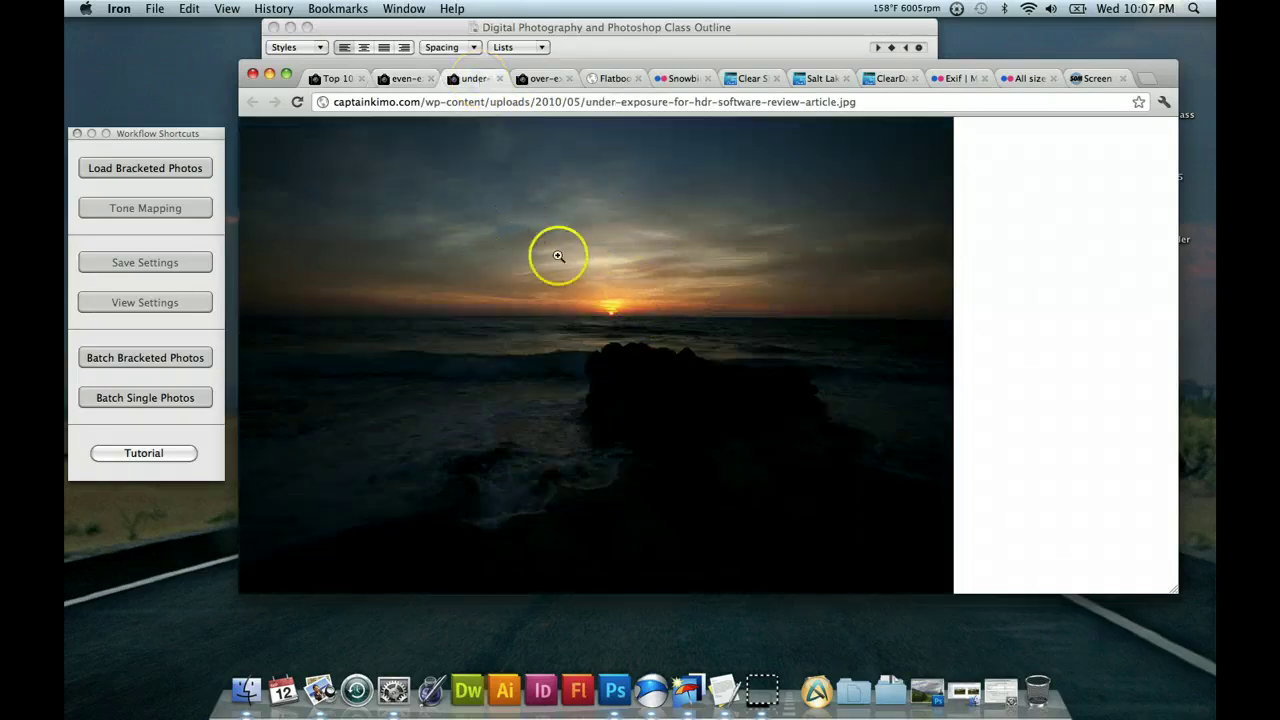
click(541, 81)
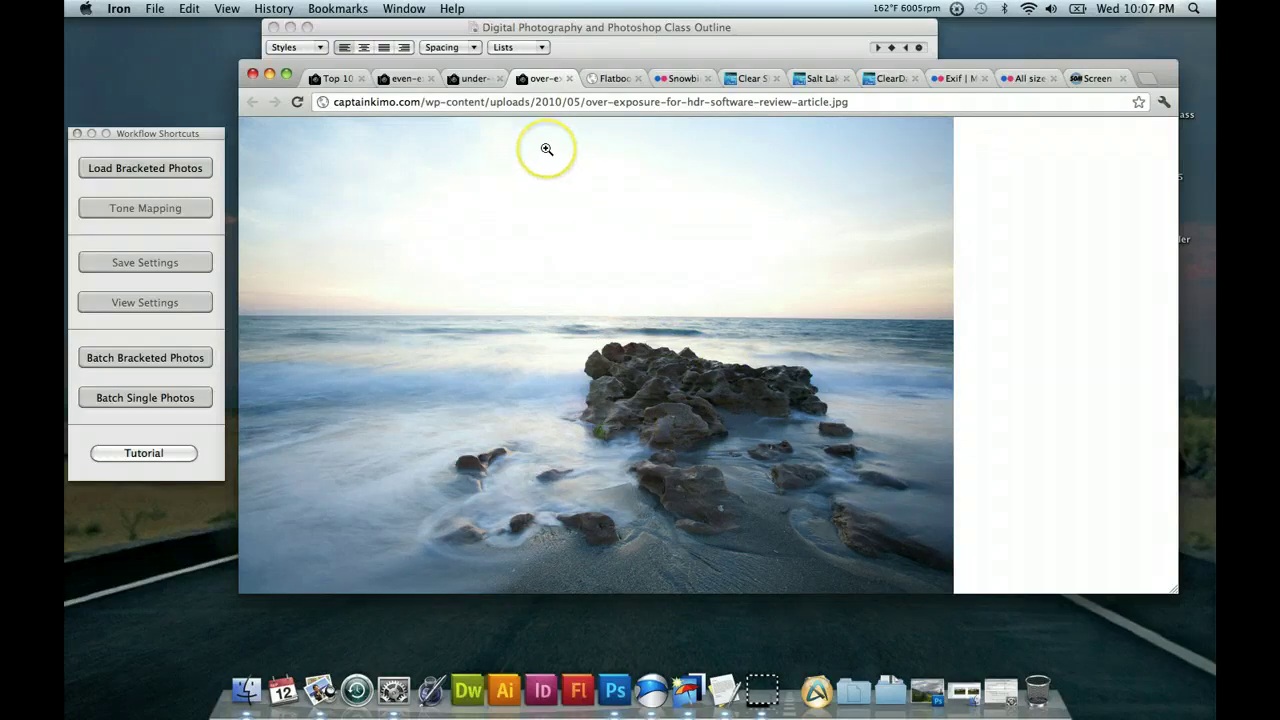
click(478, 78)
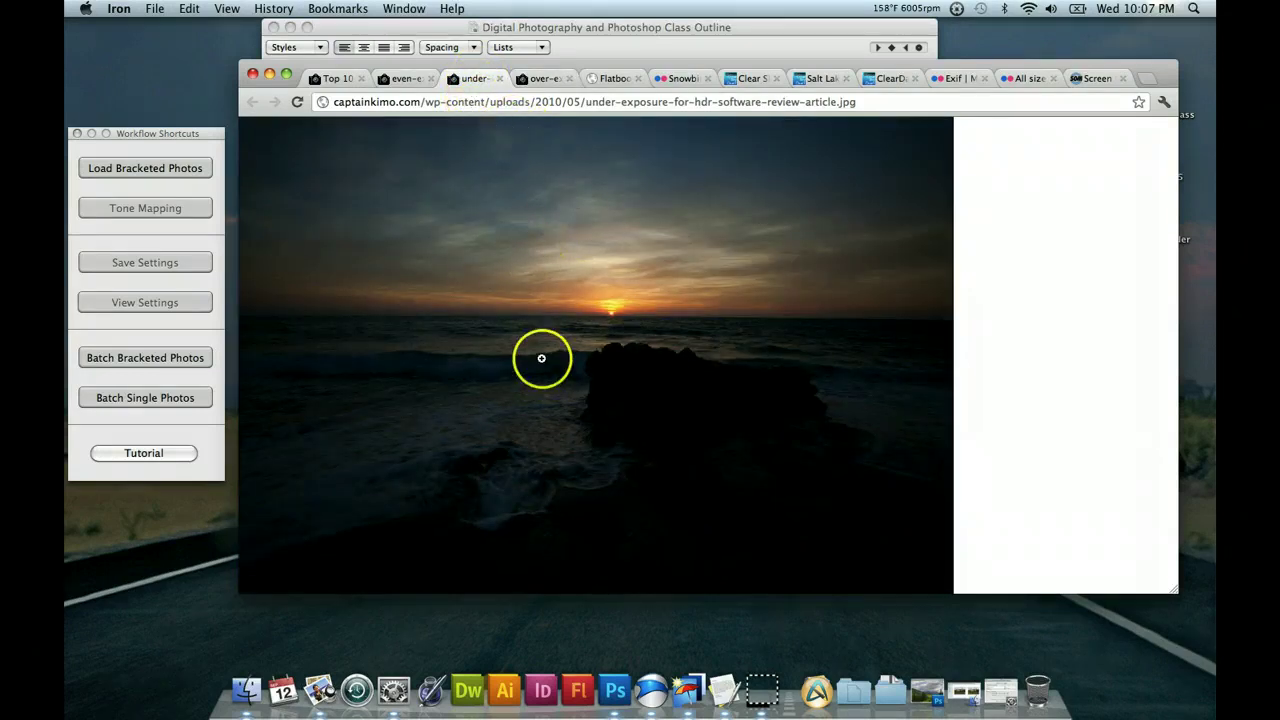
click(403, 78)
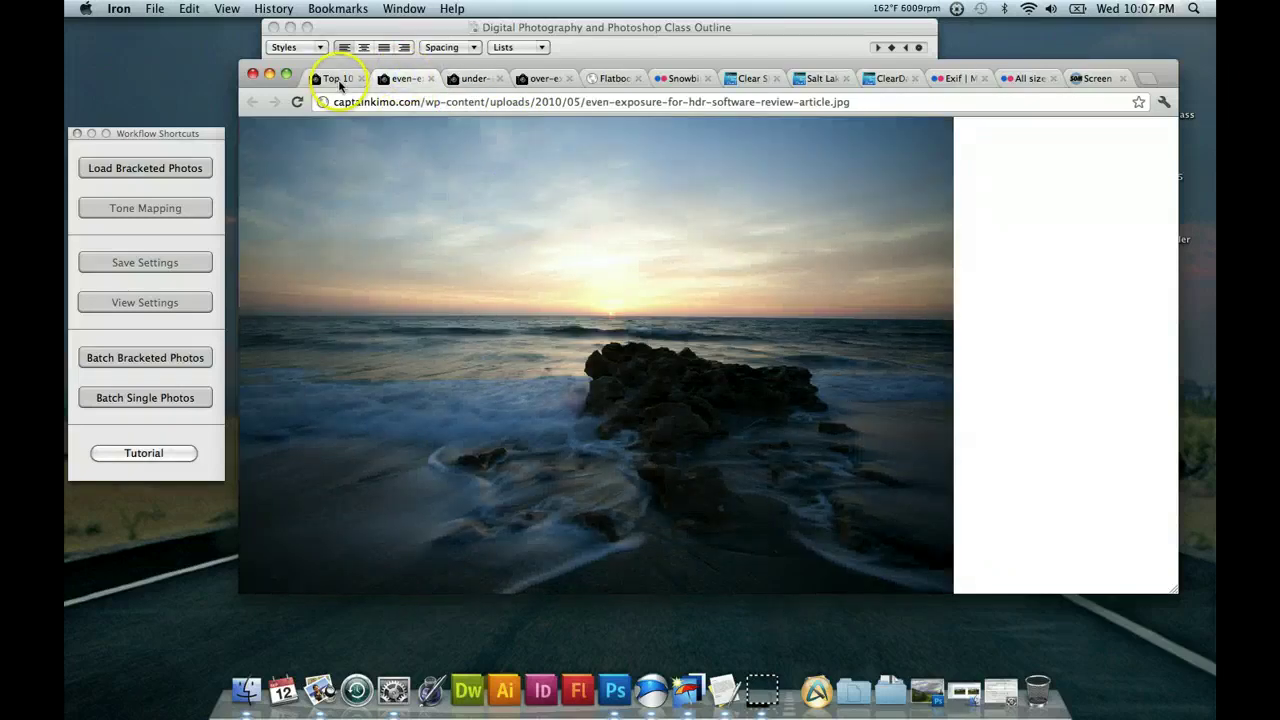
Return to the HDR software review article and examine the Artizen HDR example image alongside the program list and three source exposures
click(340, 80)
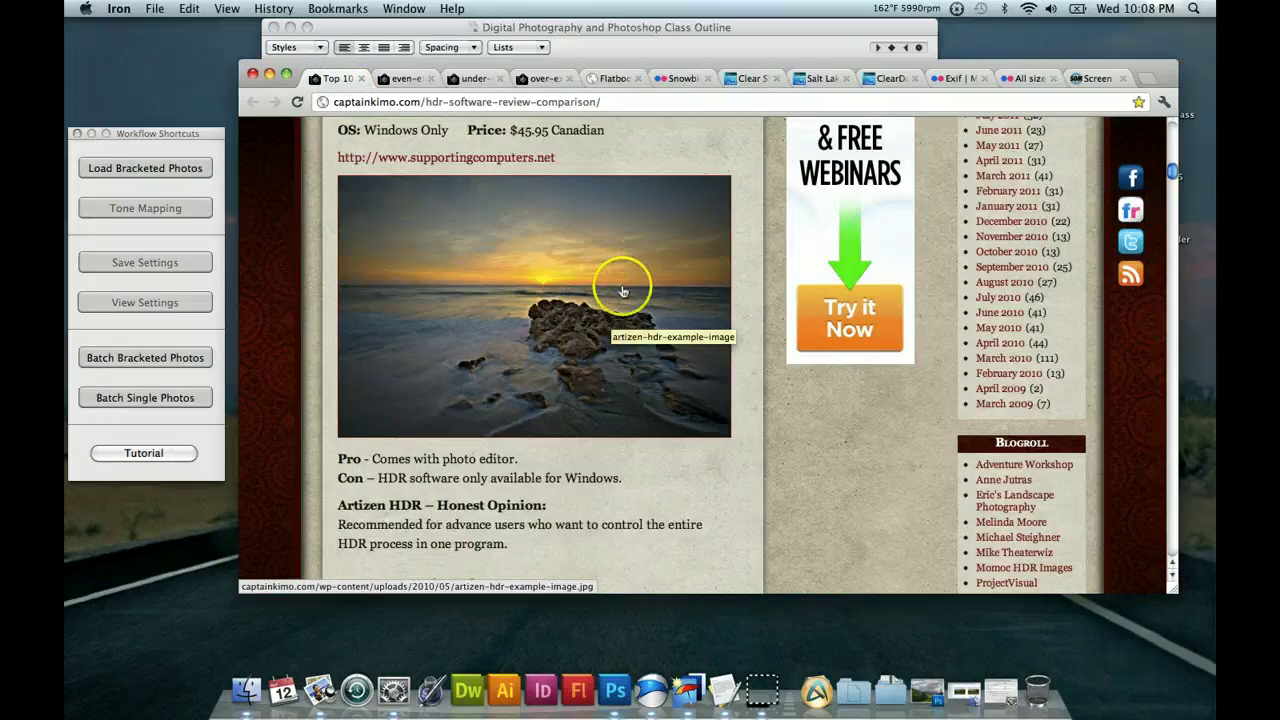
scroll(623, 286, up, 2)
scroll(620, 295, down, 2)
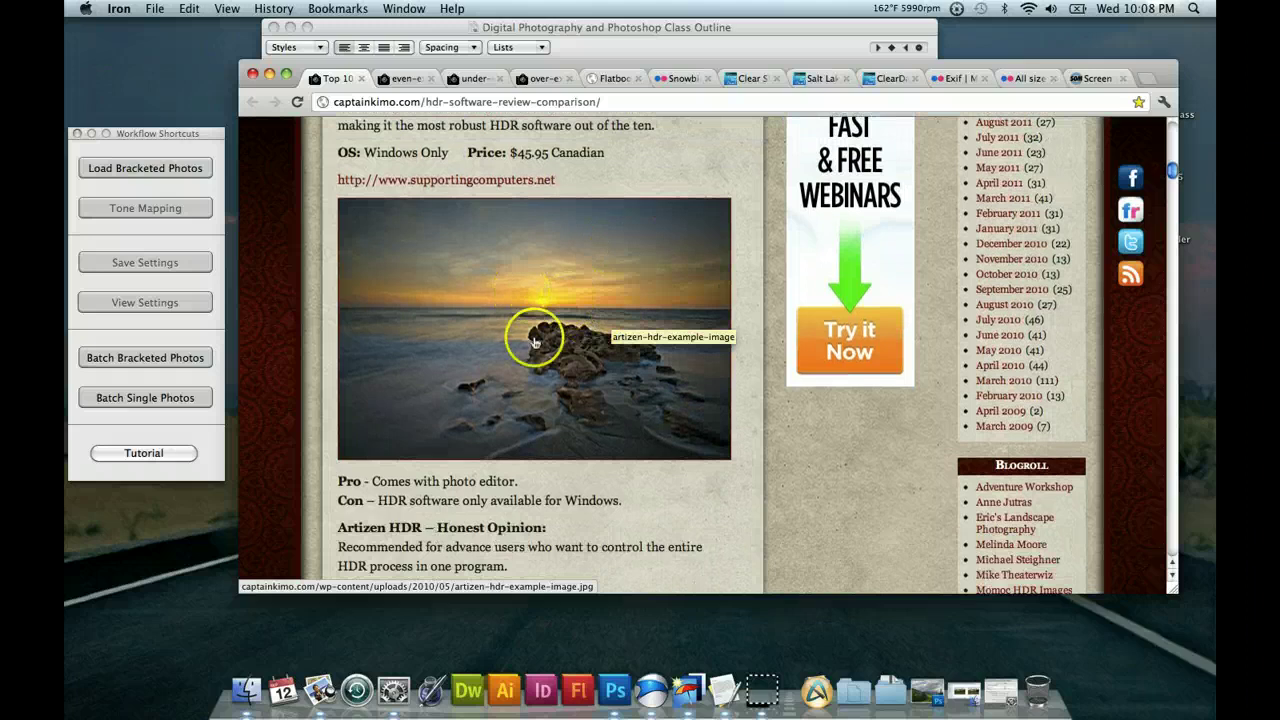
scroll(543, 309, up, 10)
scroll(543, 323, up, 3)
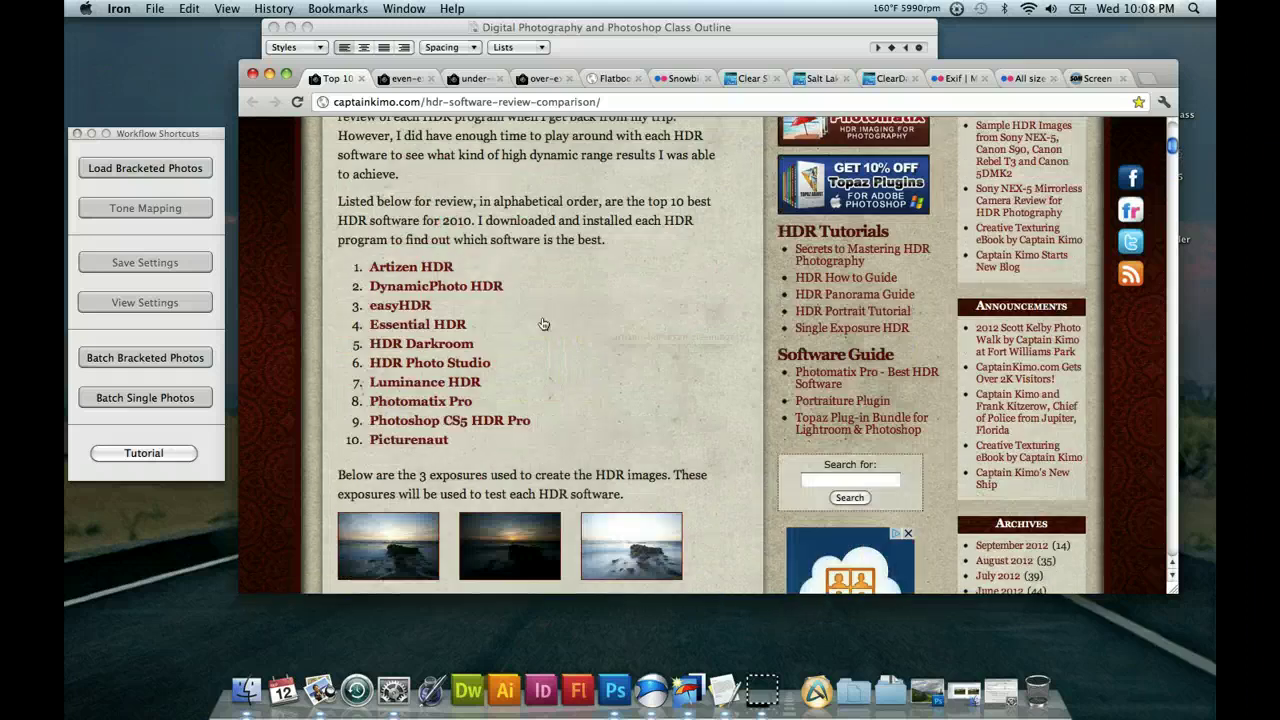
scroll(543, 323, down, 1)
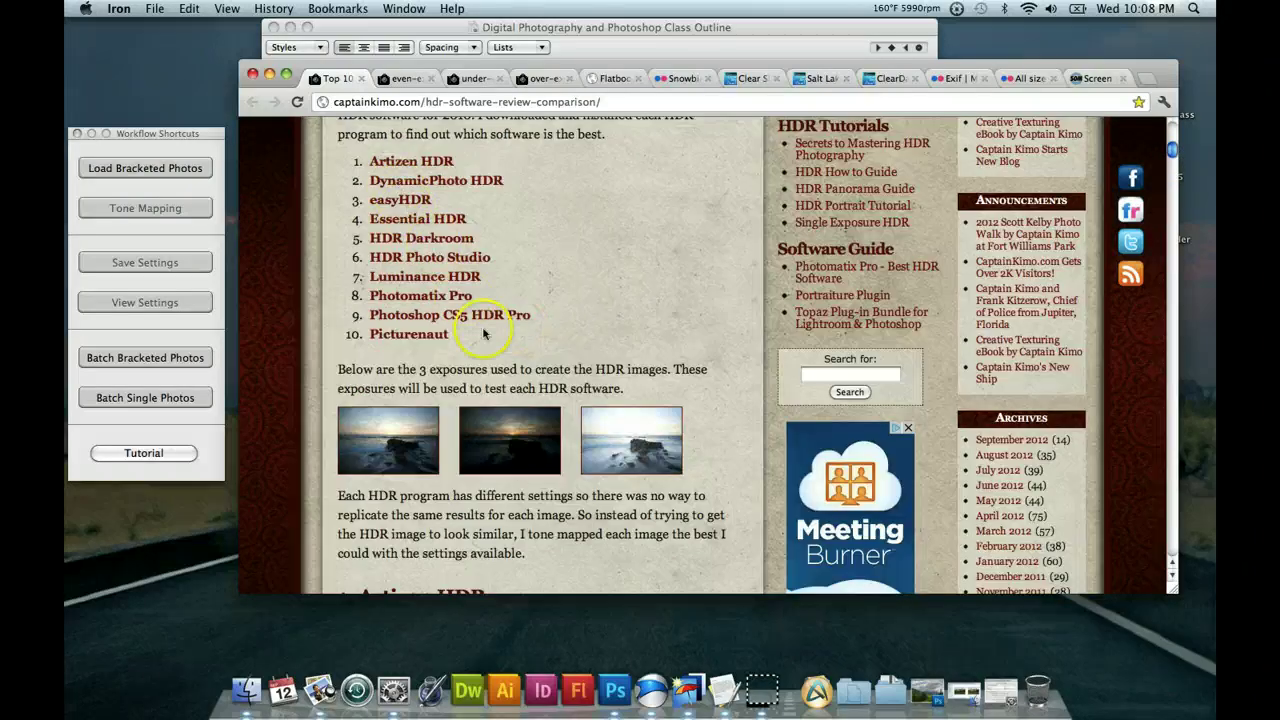
scroll(483, 334, down, 11)
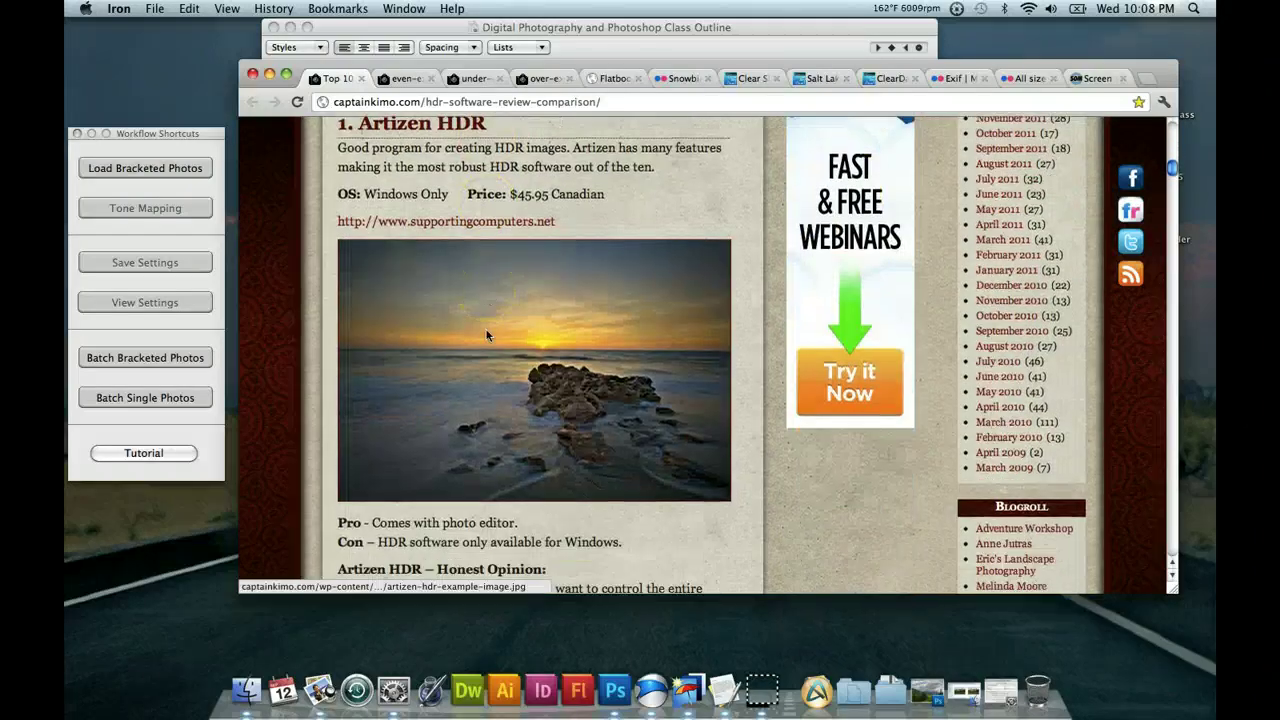
scroll(487, 334, down, 4)
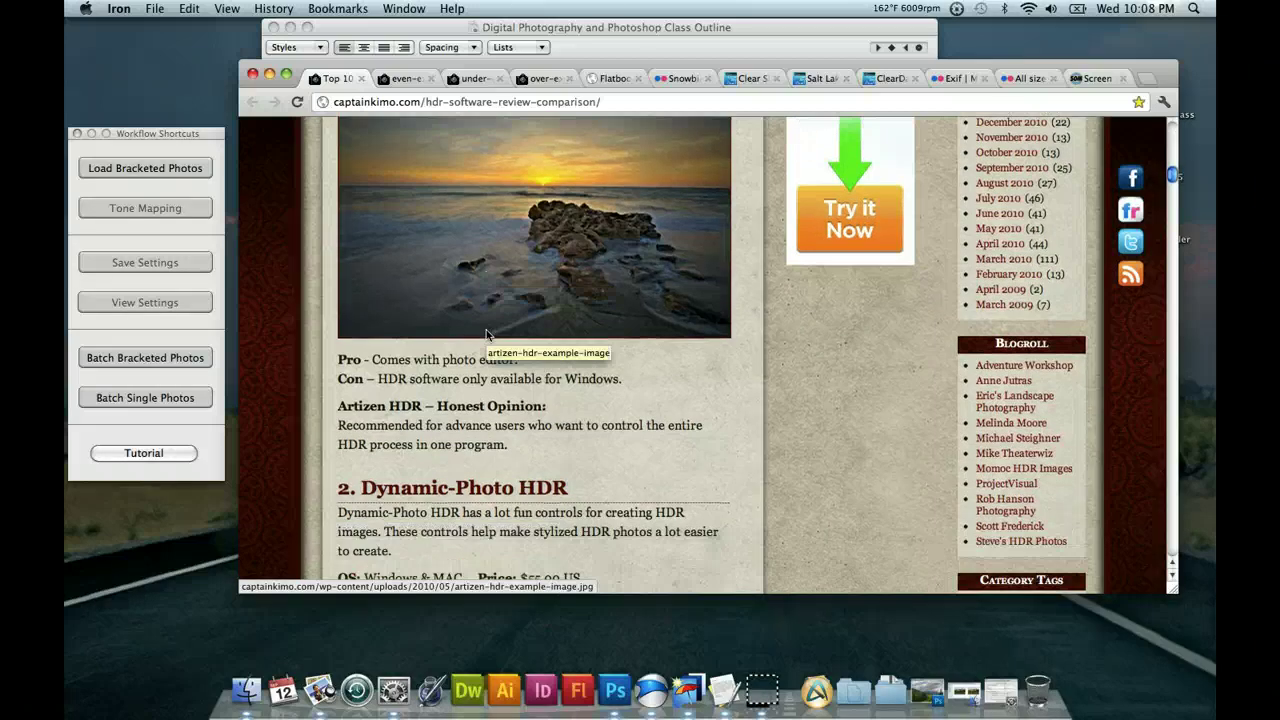
Review the Dynamic-Photo HDR, easyHDR and HDR Darkroom example images further down the article
scroll(486, 333, down, 11)
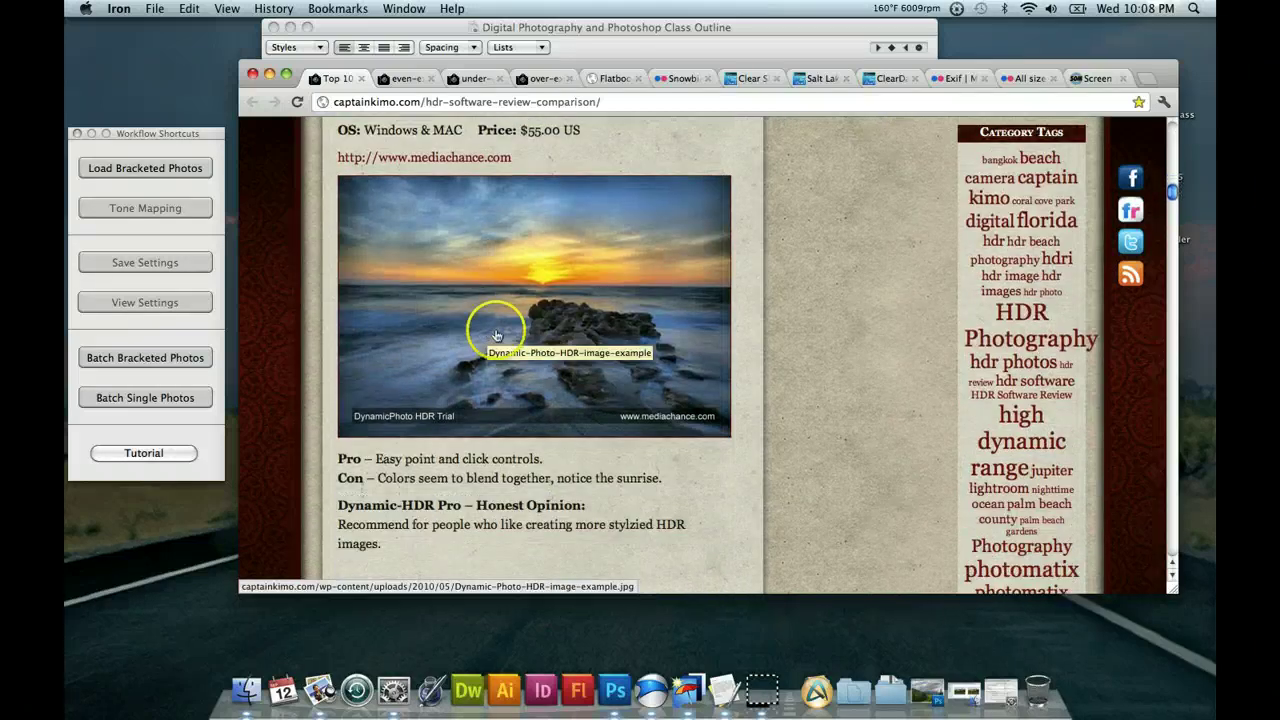
scroll(652, 320, down, 1)
scroll(652, 323, down, 2)
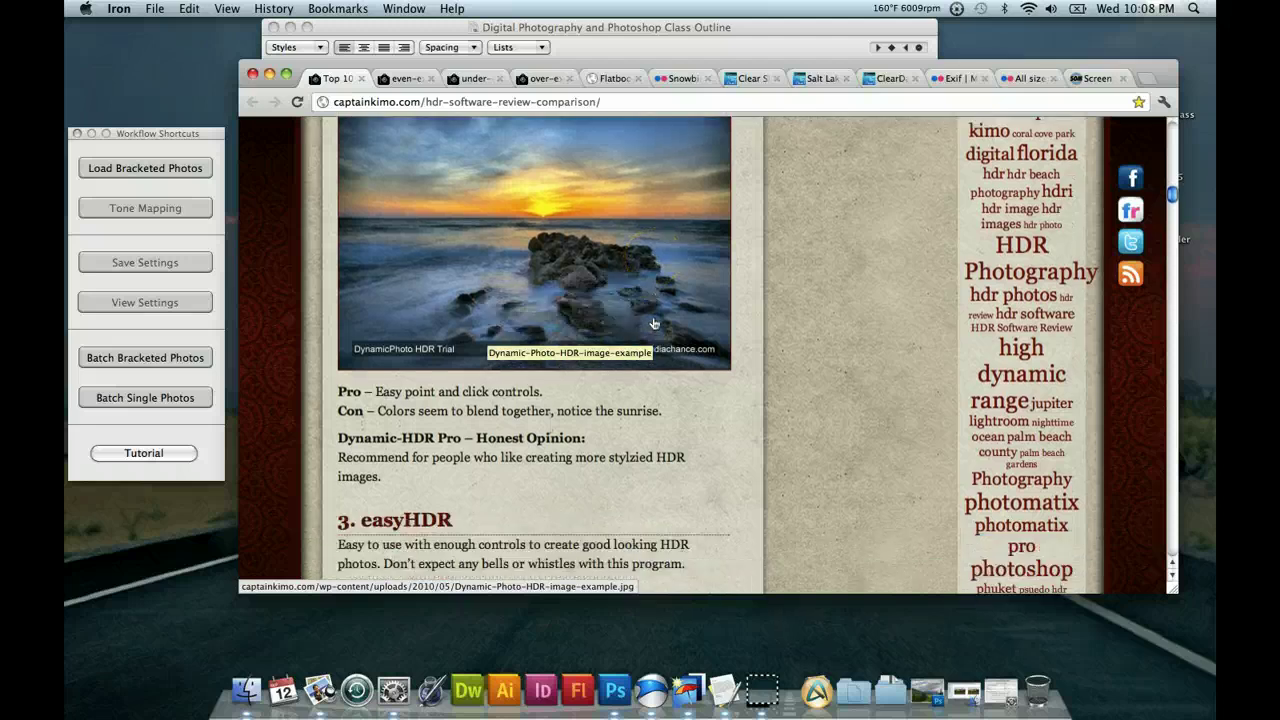
drag(1175, 196, 1177, 215)
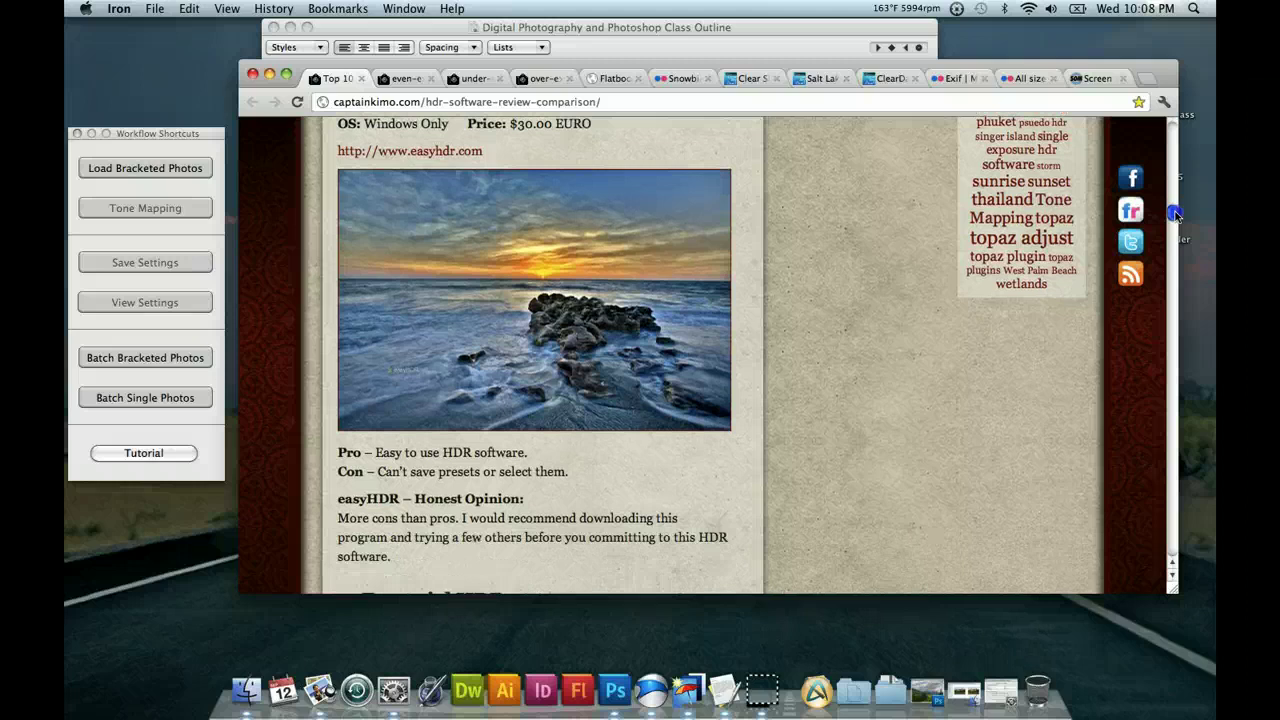
drag(1176, 215, 1176, 217)
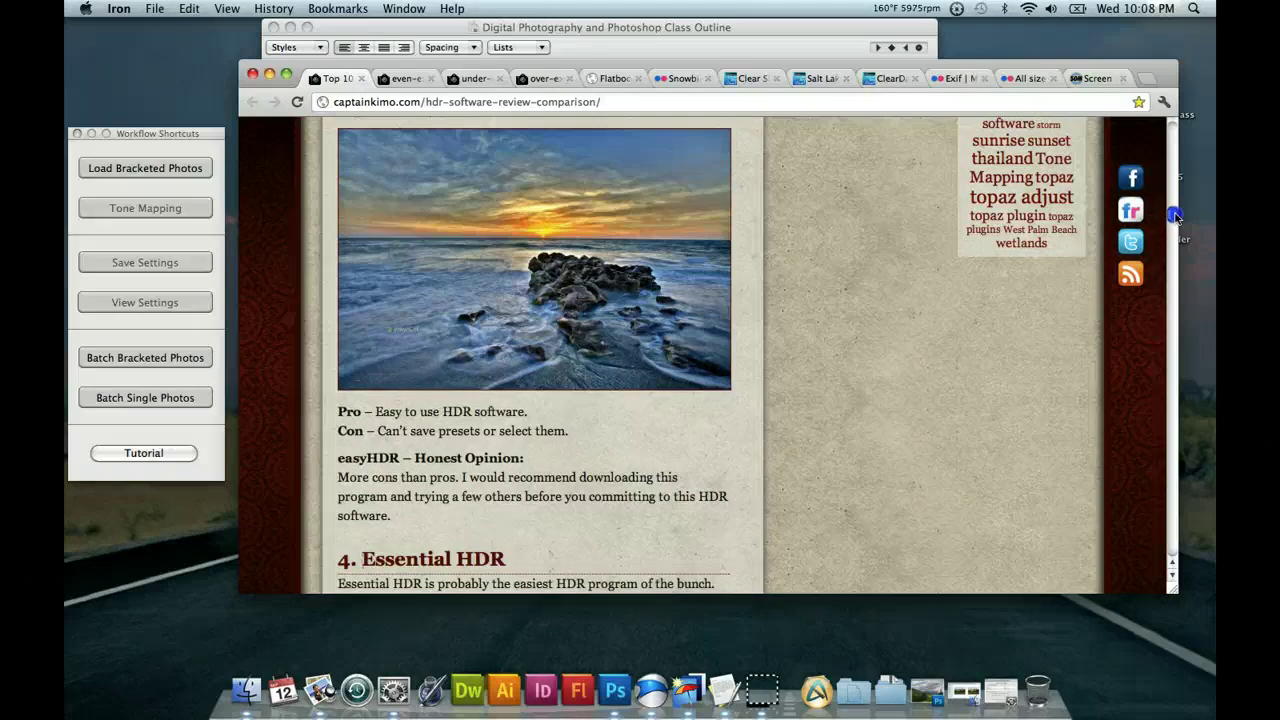
drag(1175, 216, 1172, 262)
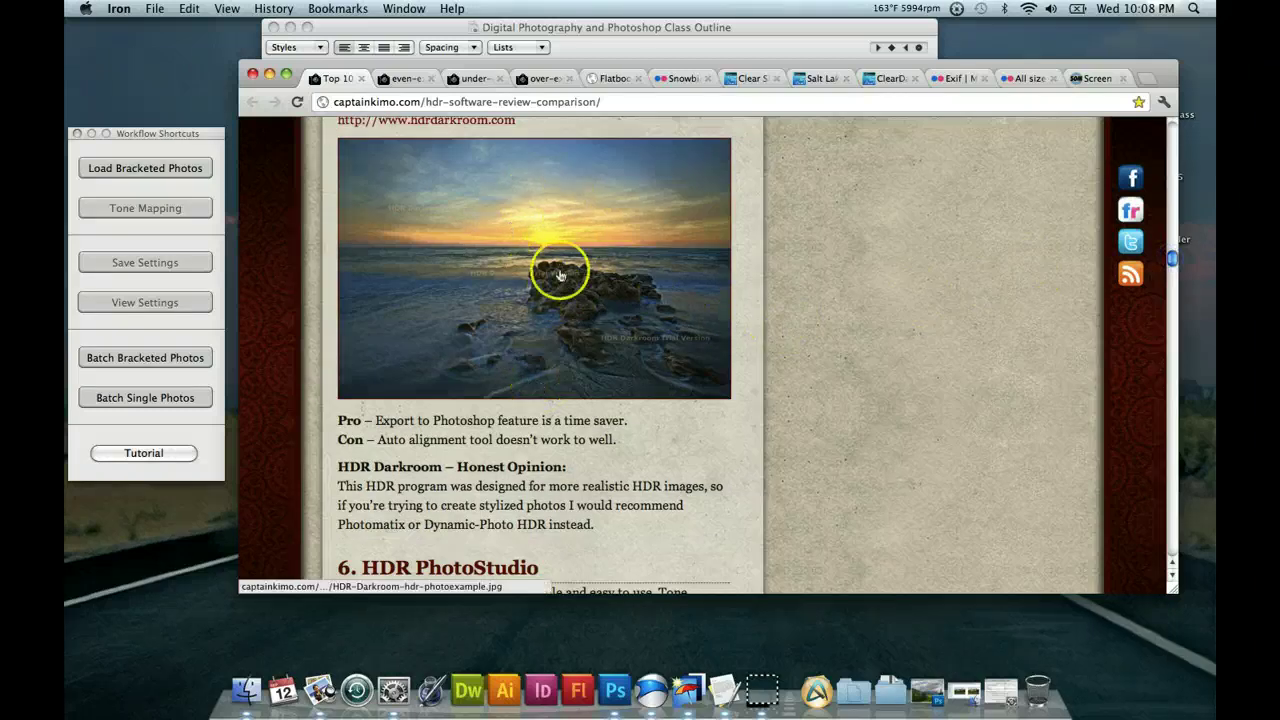
Open the Luminance HDR example image from the article in a new tab and view it enlarged
scroll(660, 370, down, 5)
scroll(666, 374, down, 4)
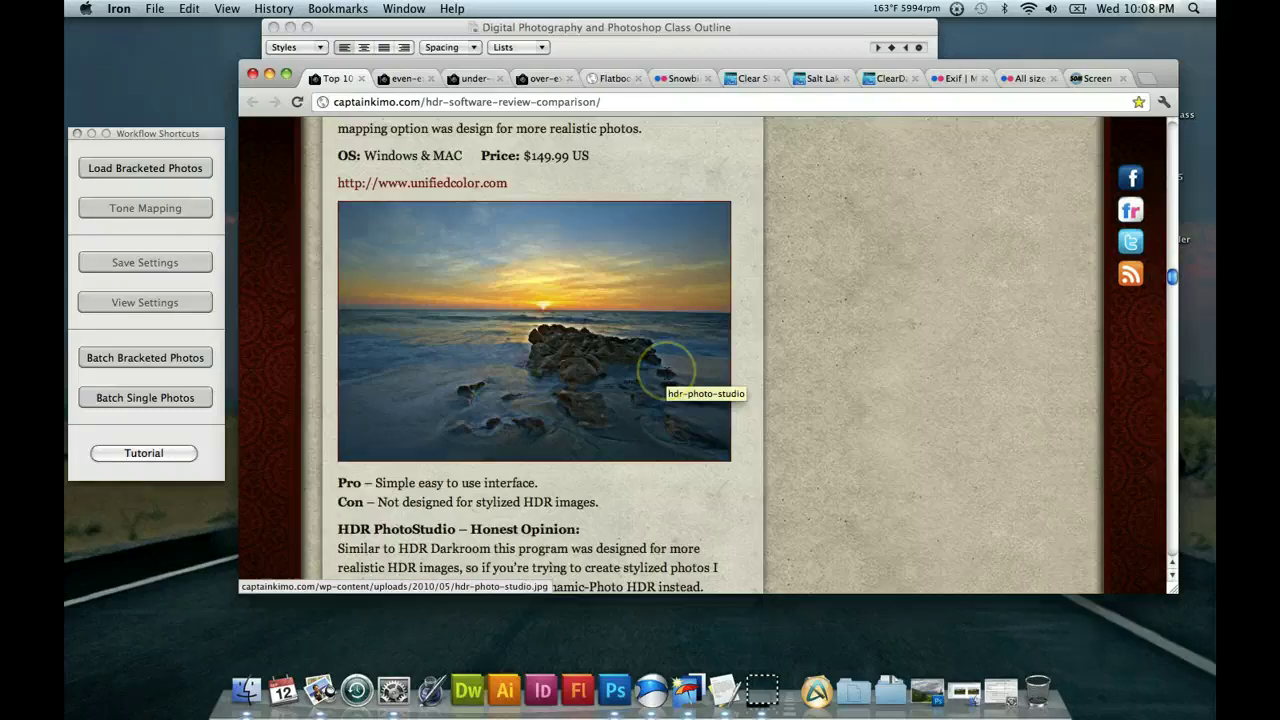
scroll(666, 374, down, 6)
scroll(666, 374, down, 10)
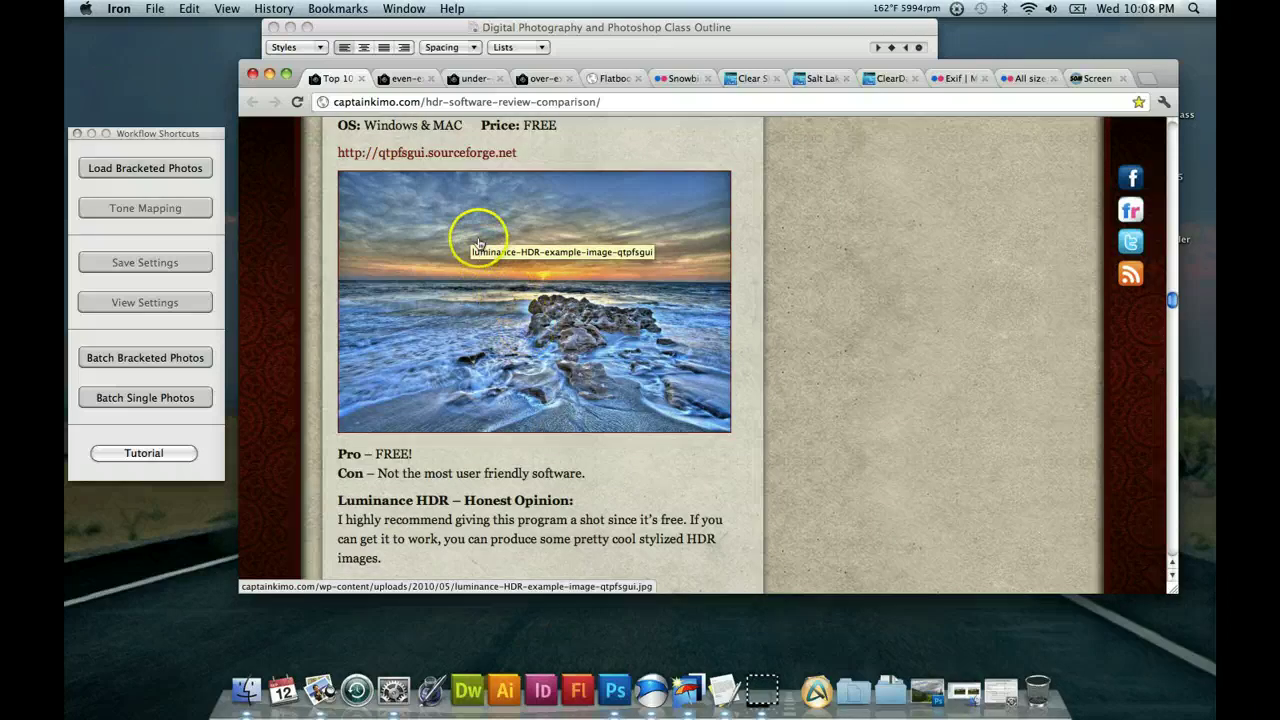
right_click(535, 246)
click(540, 246)
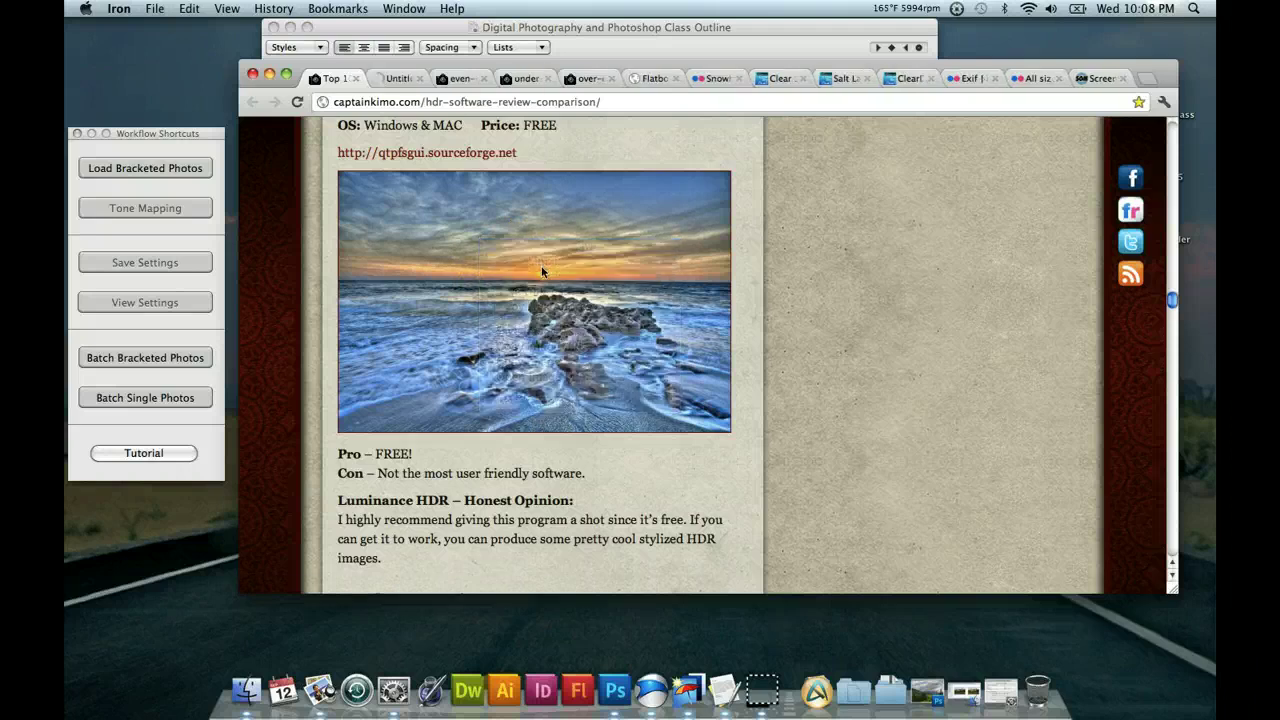
click(403, 80)
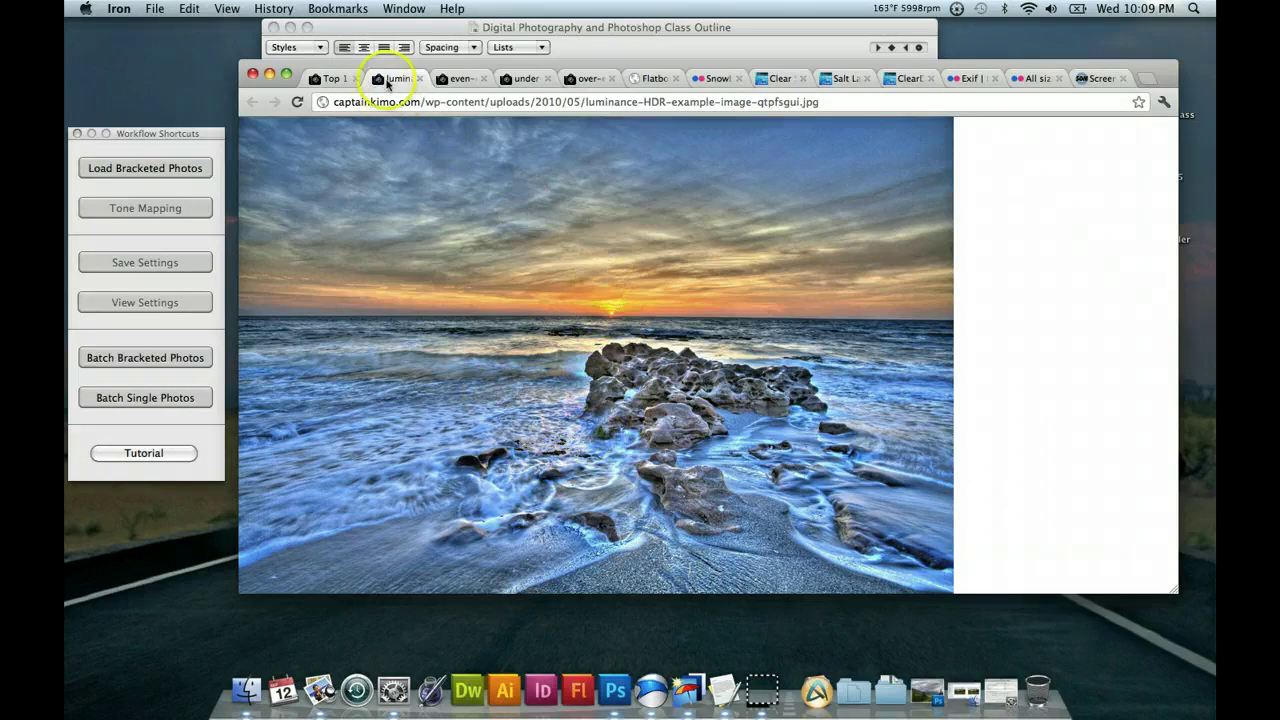
Go back to the article, open the Photomatix Pro example image in a new tab and view it enlarged
click(342, 82)
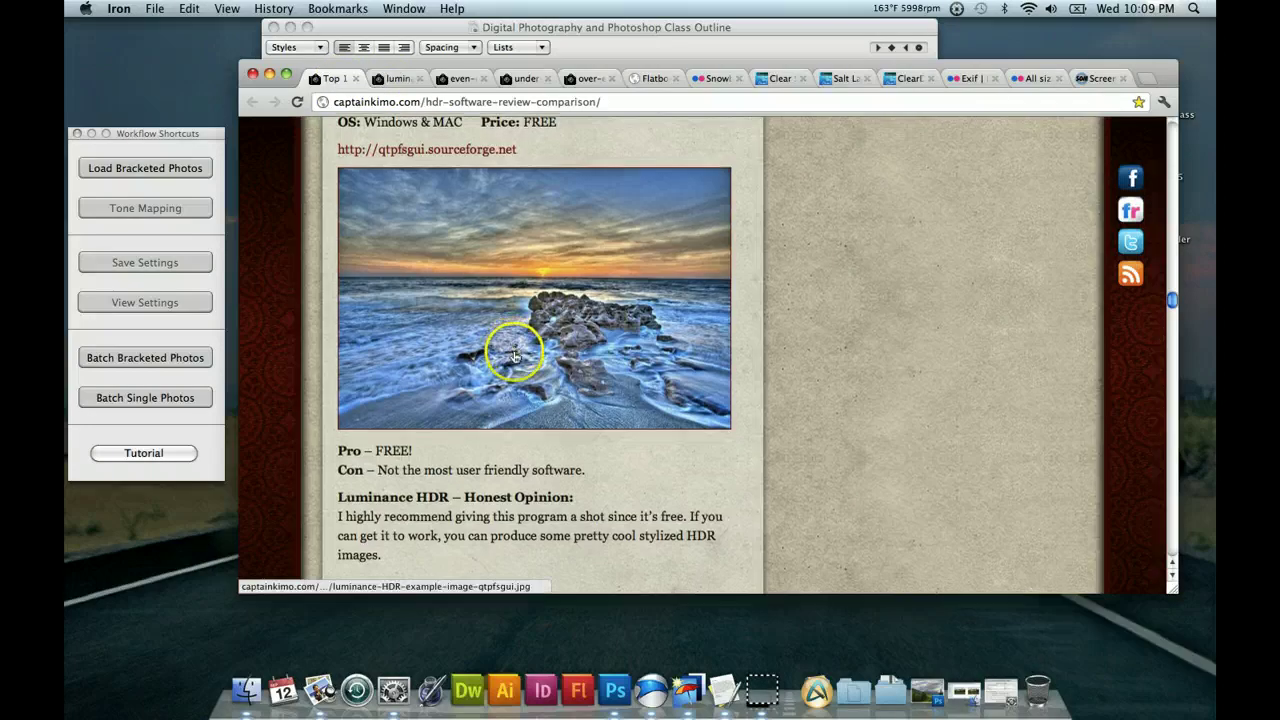
scroll(520, 290, up, 10)
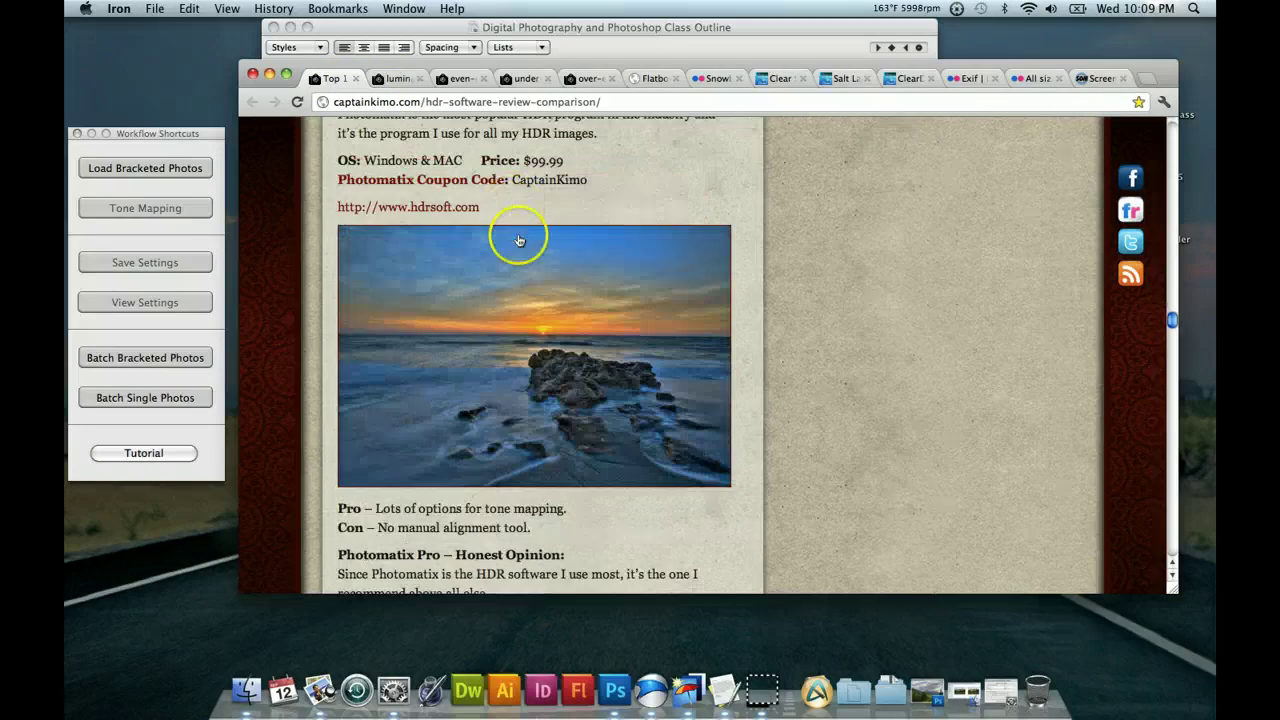
right_click(496, 284)
click(577, 293)
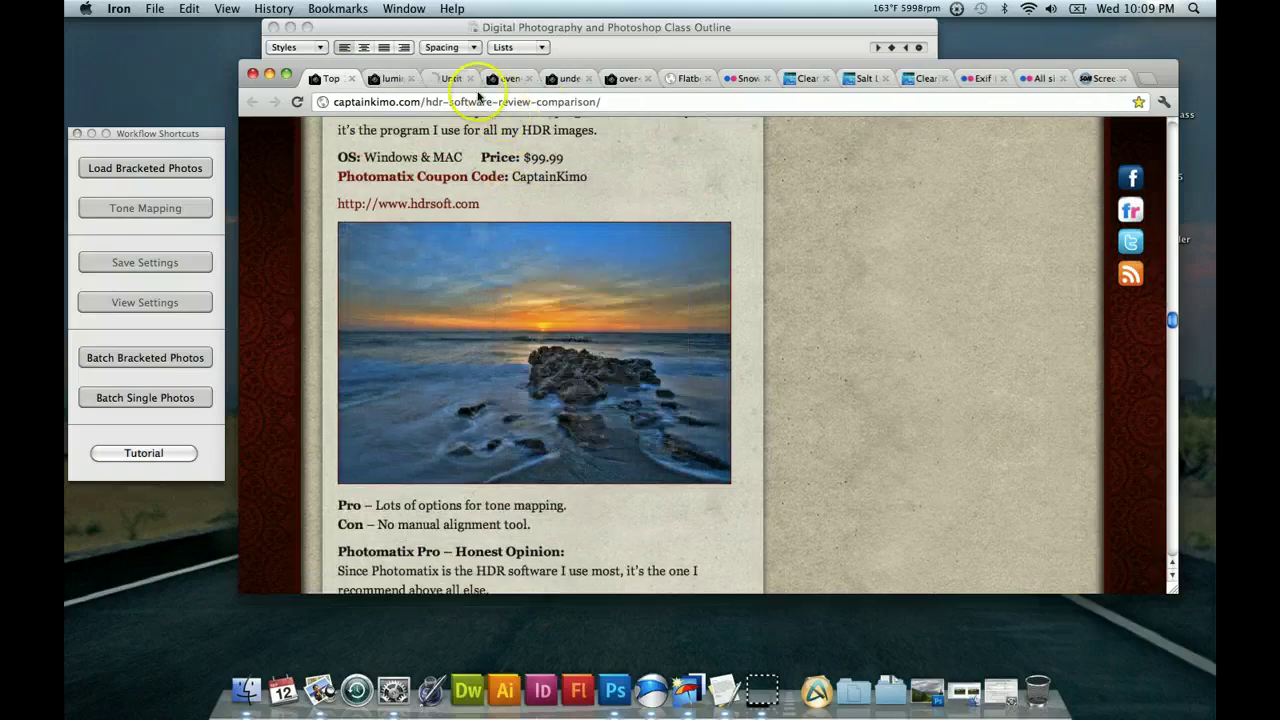
click(452, 80)
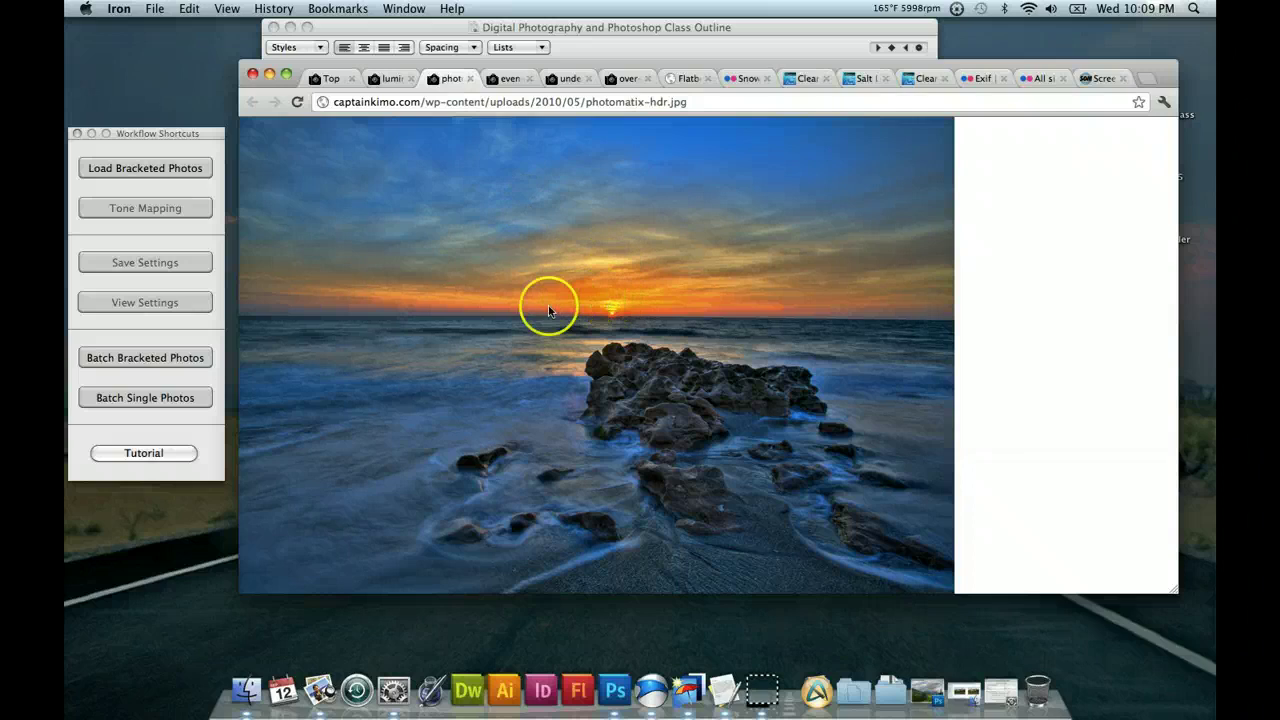
Compare the enlarged Luminance HDR and Photomatix versions of the seaside rock photo by alternating between them
click(391, 80)
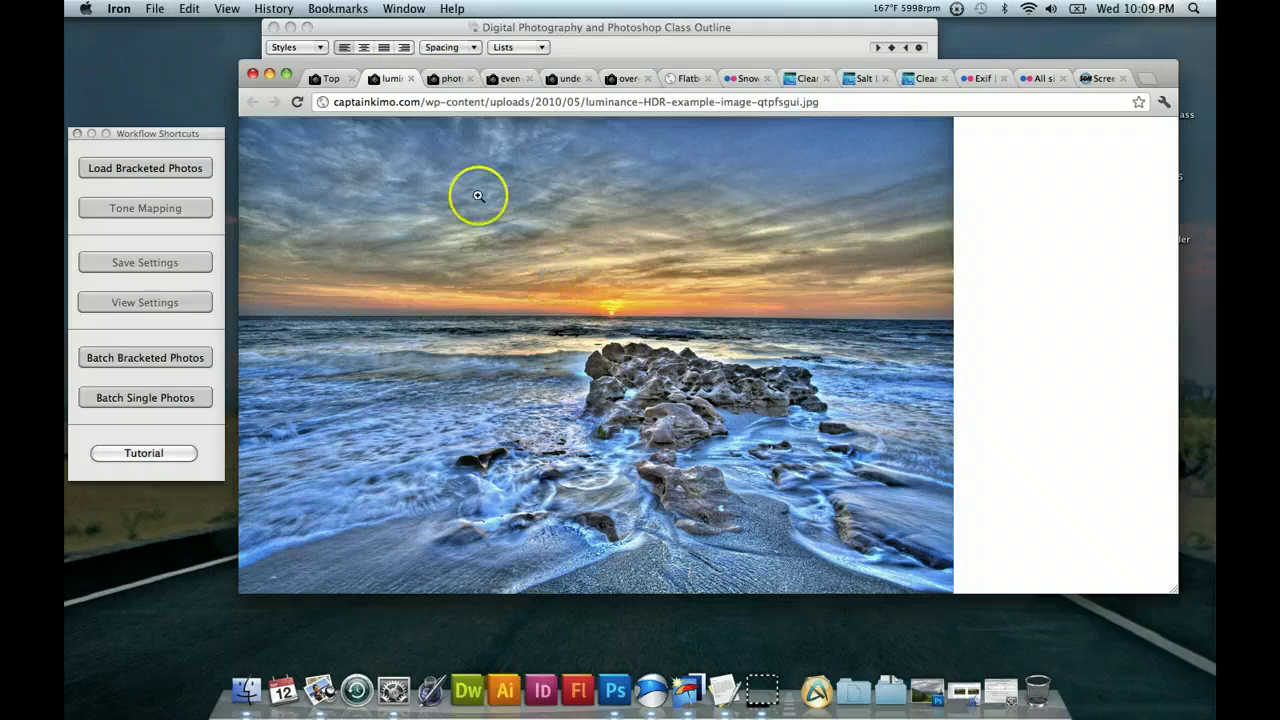
click(445, 80)
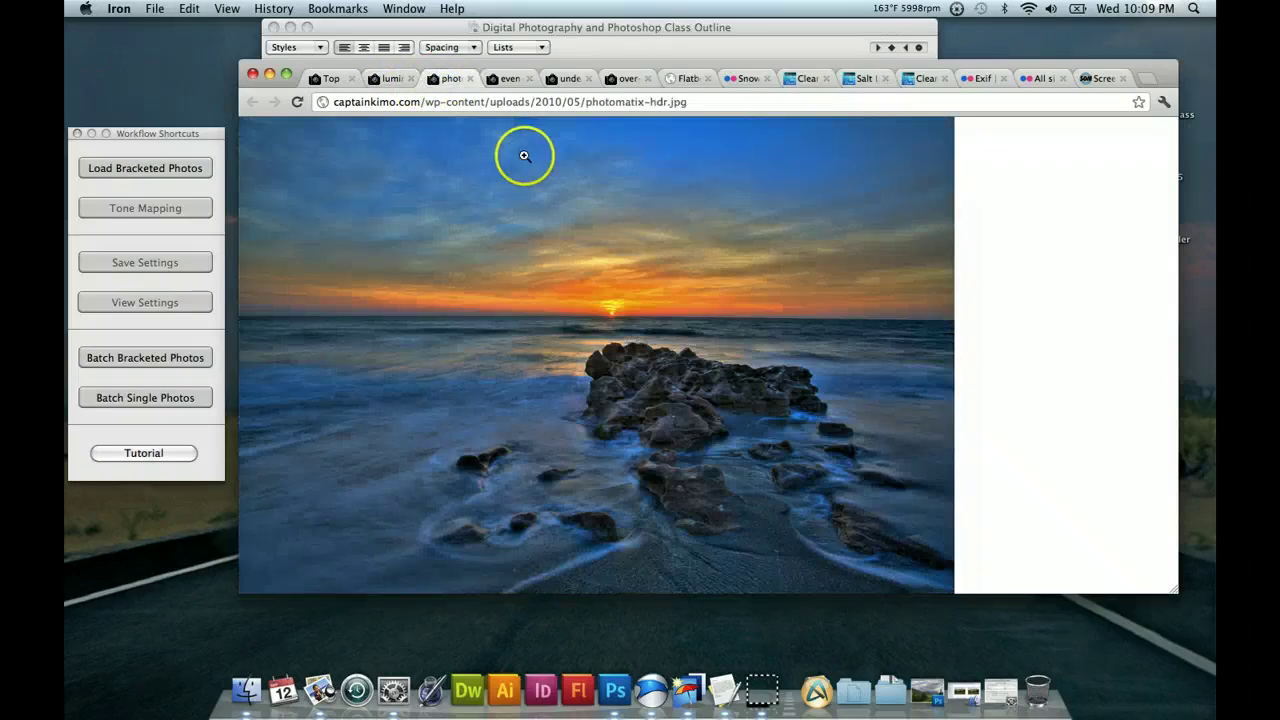
click(391, 80)
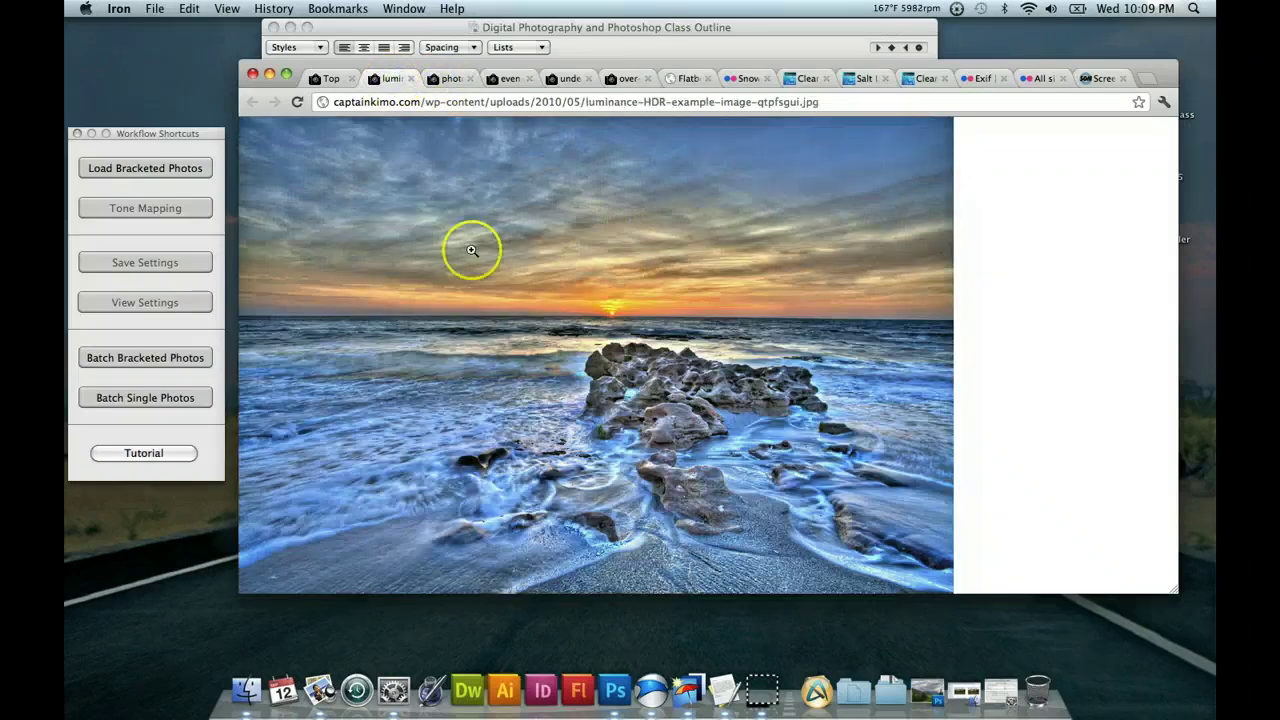
click(447, 79)
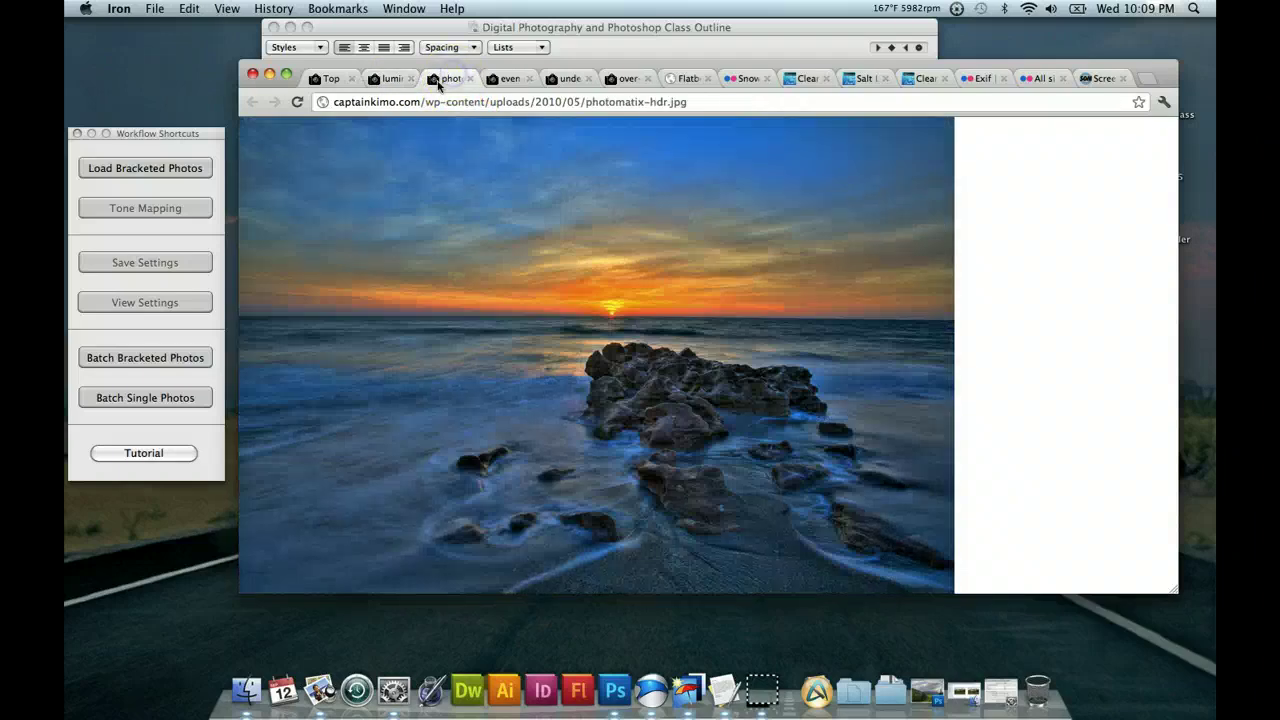
Close the Luminance HDR image and the even, under- and overexposed photos, keeping the article and the Photomatix image open
click(409, 80)
click(410, 79)
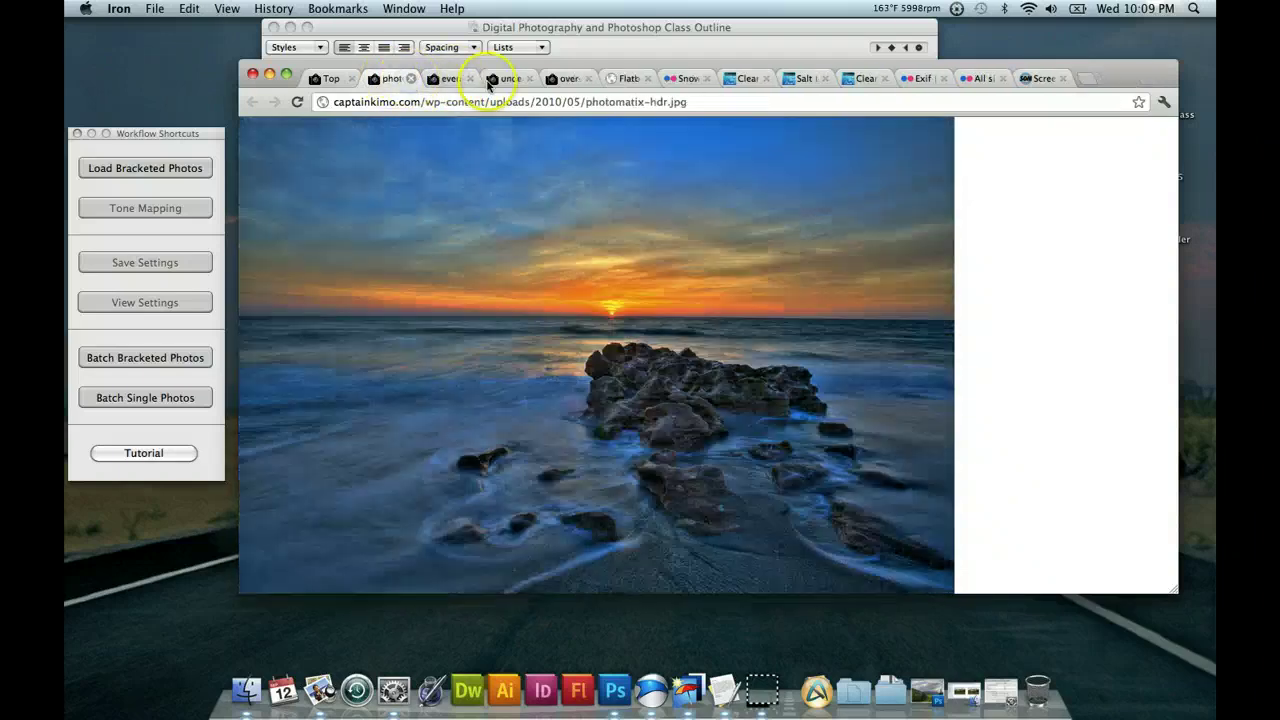
click(440, 79)
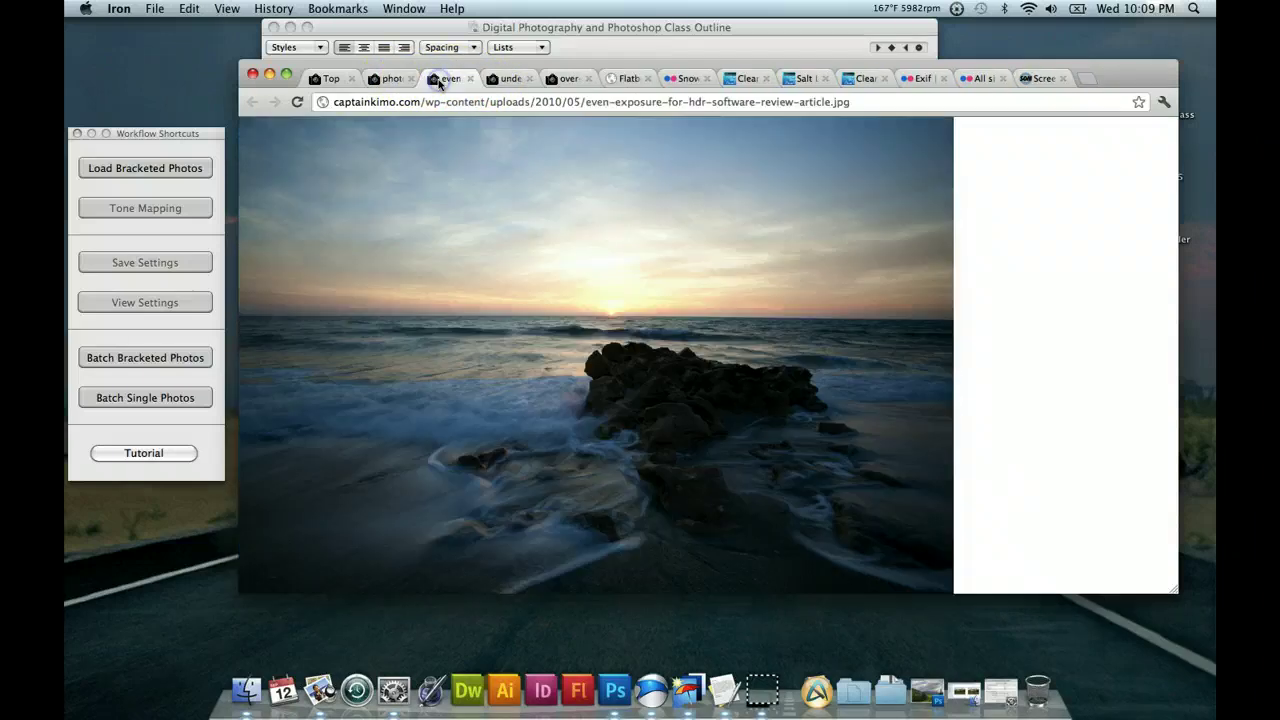
click(470, 78)
click(485, 79)
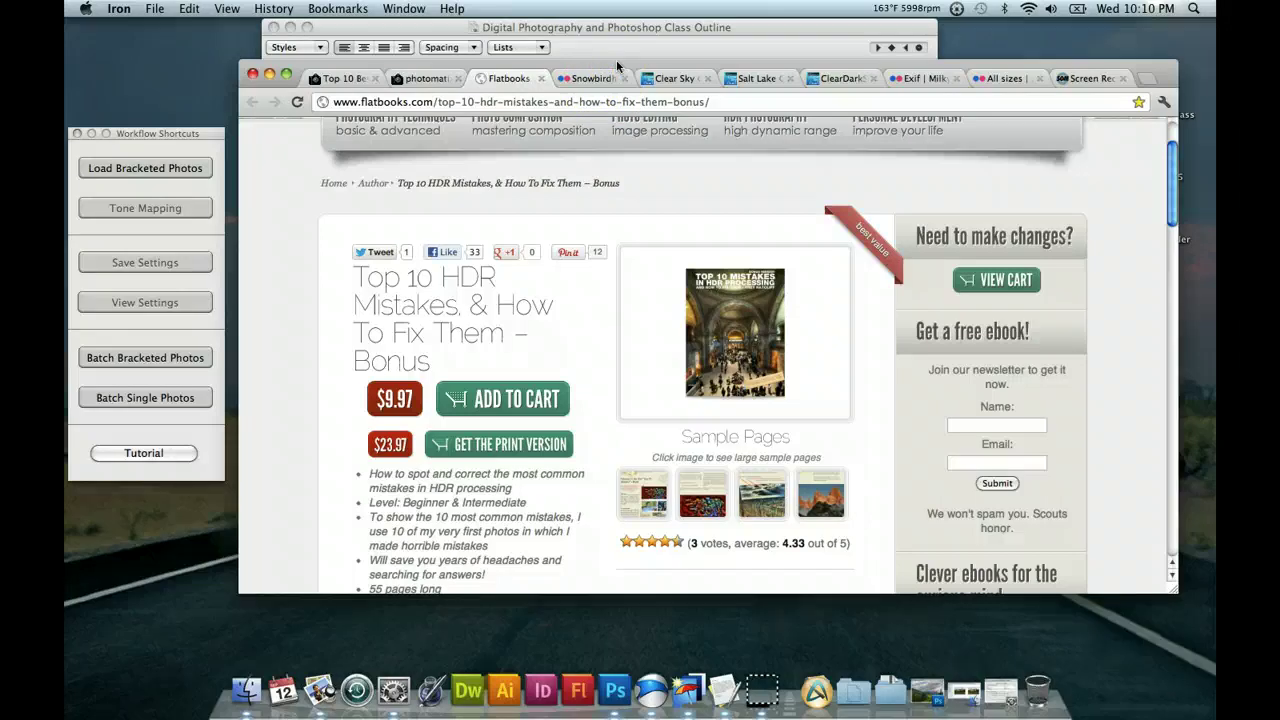
Check the HDR section of the class outline document, minimise it and return to the Flatbooks page in the browser
click(714, 30)
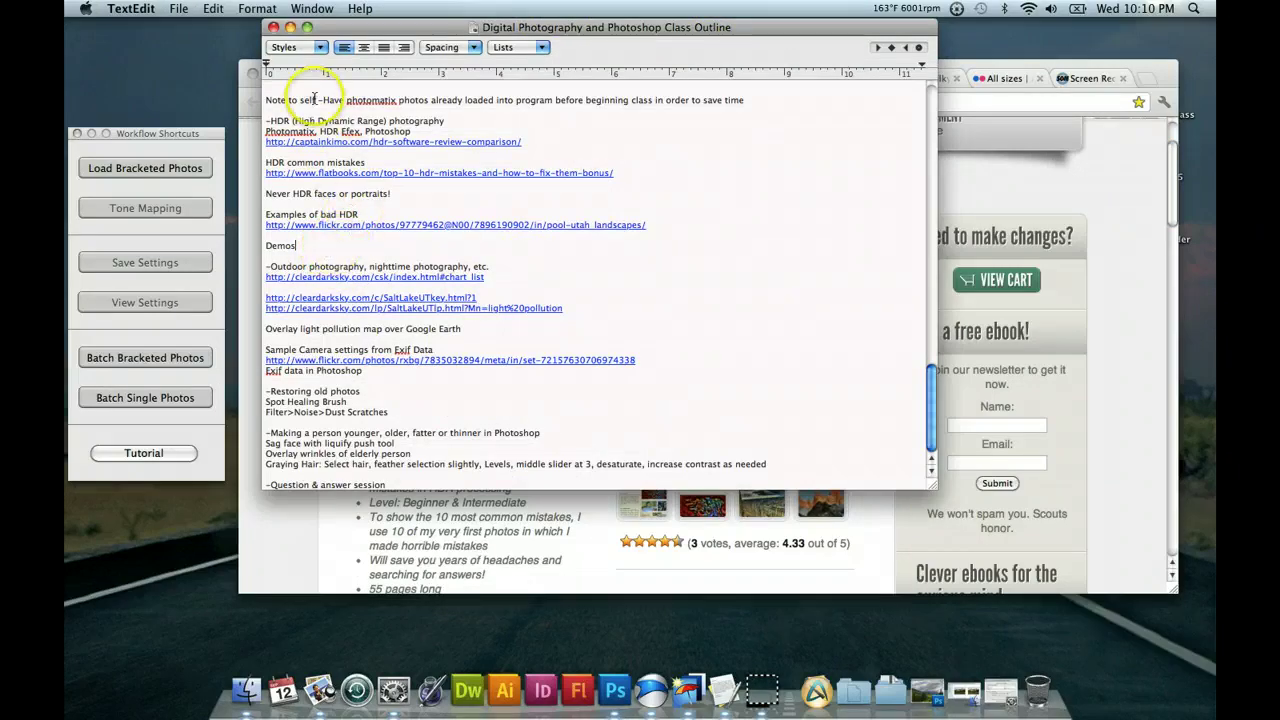
click(290, 27)
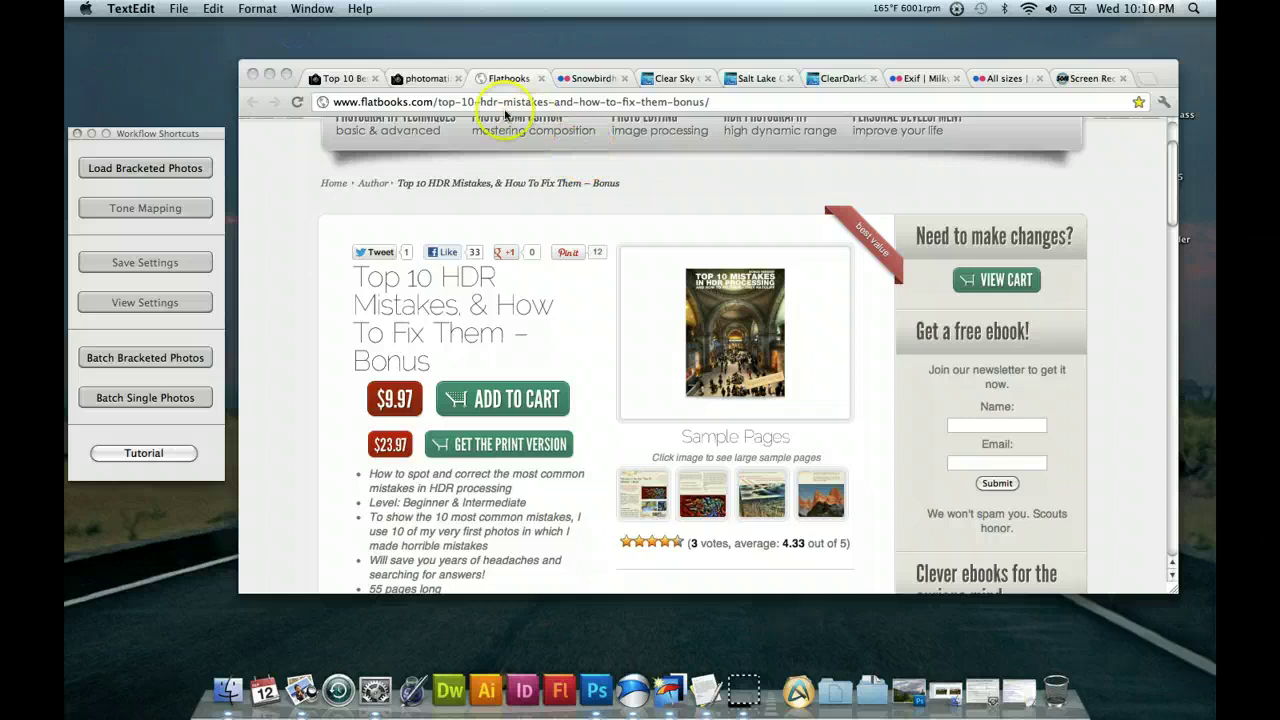
drag(608, 64, 610, 58)
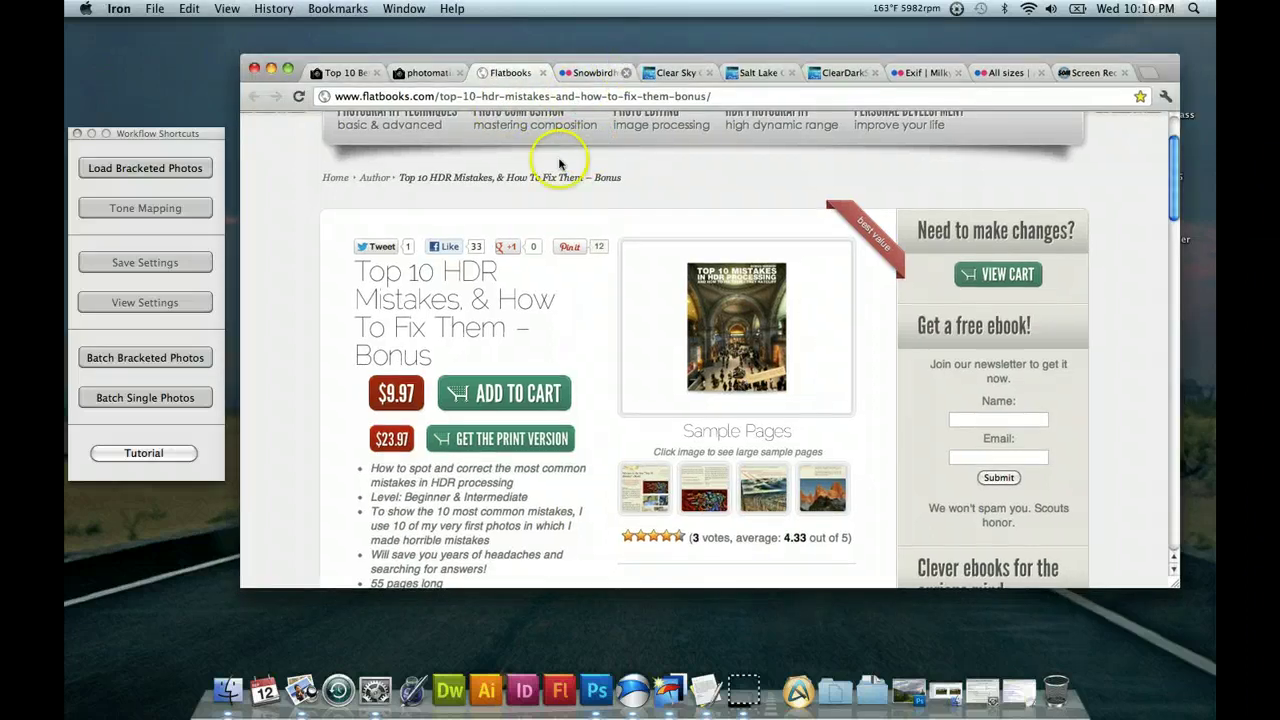
Review the title, purchase options and description of the "Top 10 HDR Mistakes, & How To Fix Them" ebook
scroll(740, 180, up, 3)
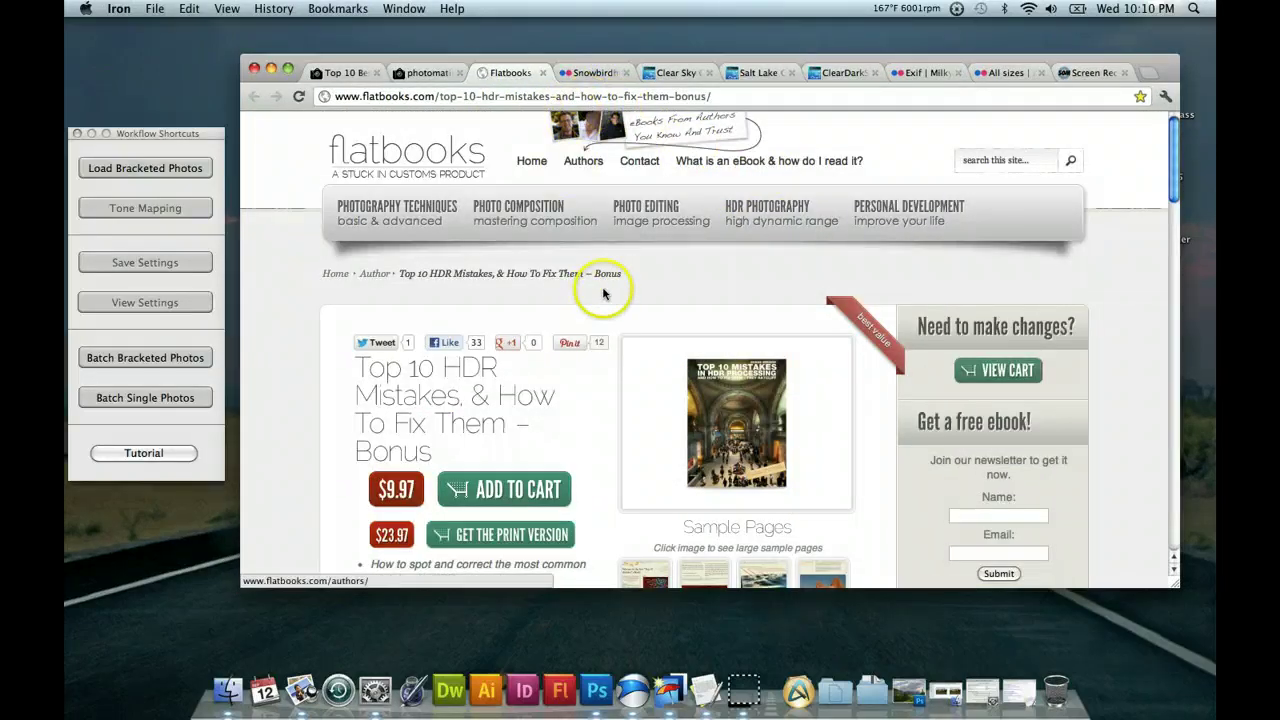
scroll(600, 313, down, 1)
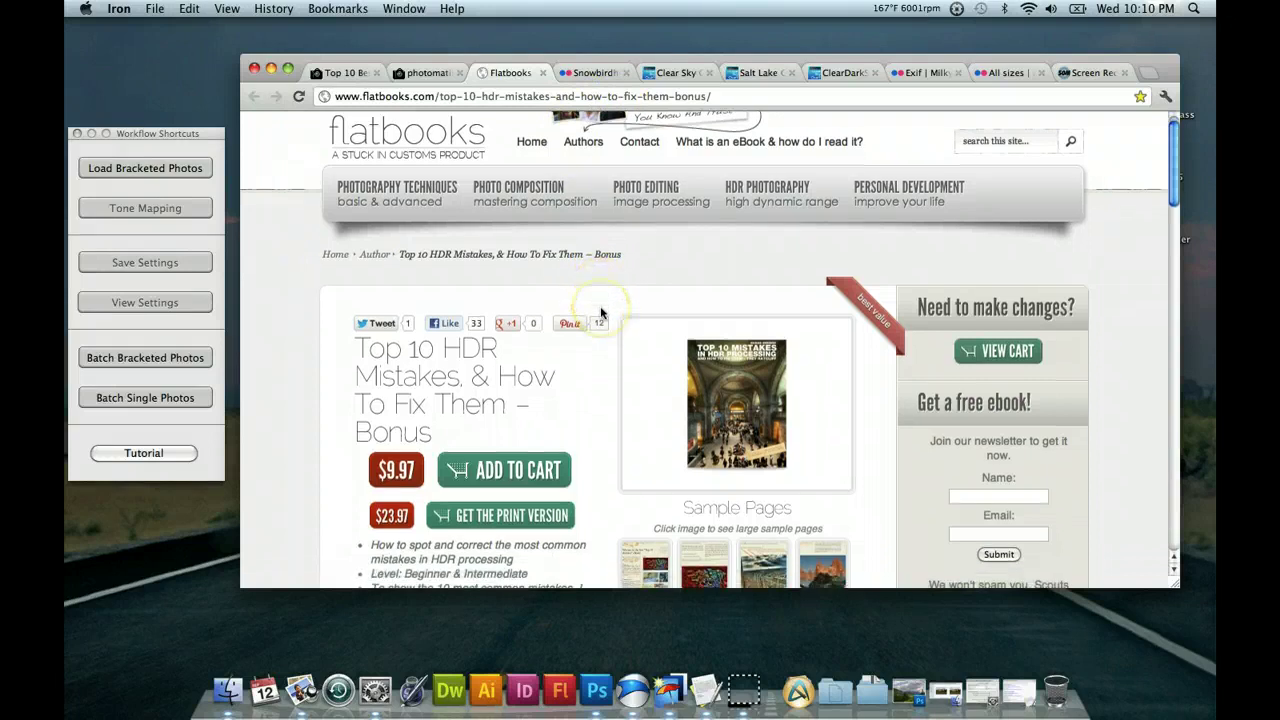
scroll(600, 313, up, 1)
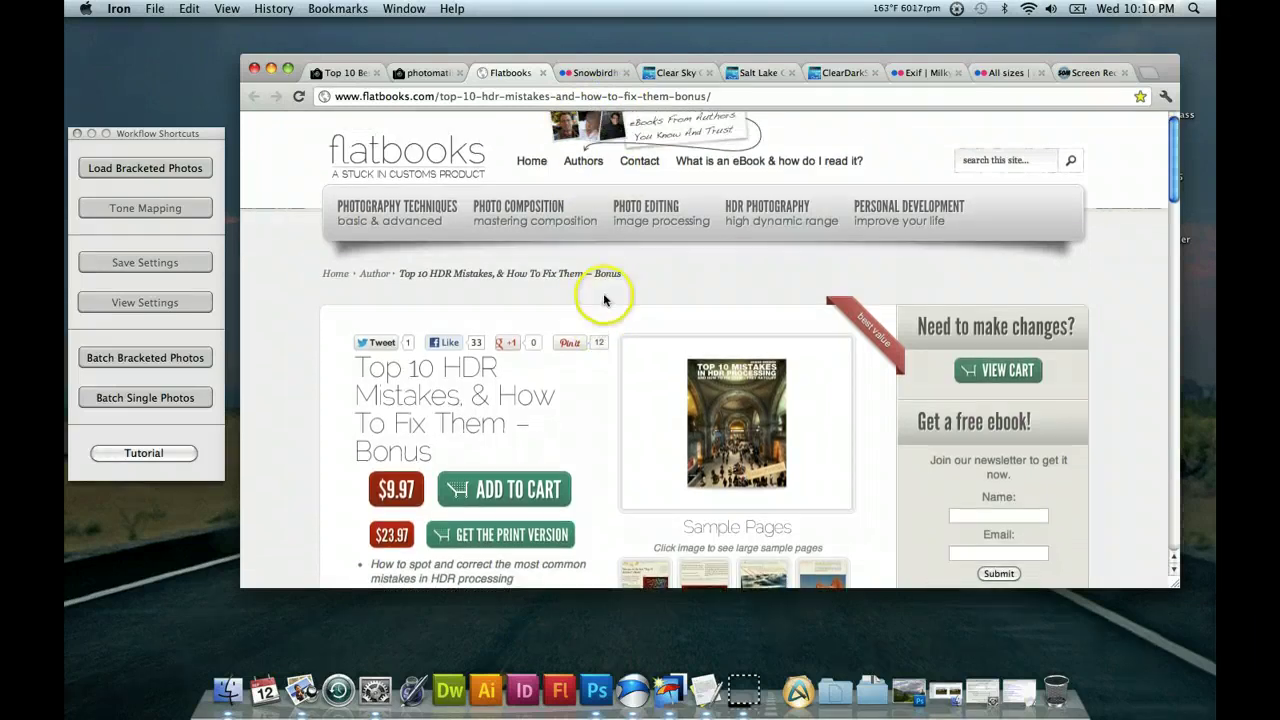
scroll(601, 294, down, 2)
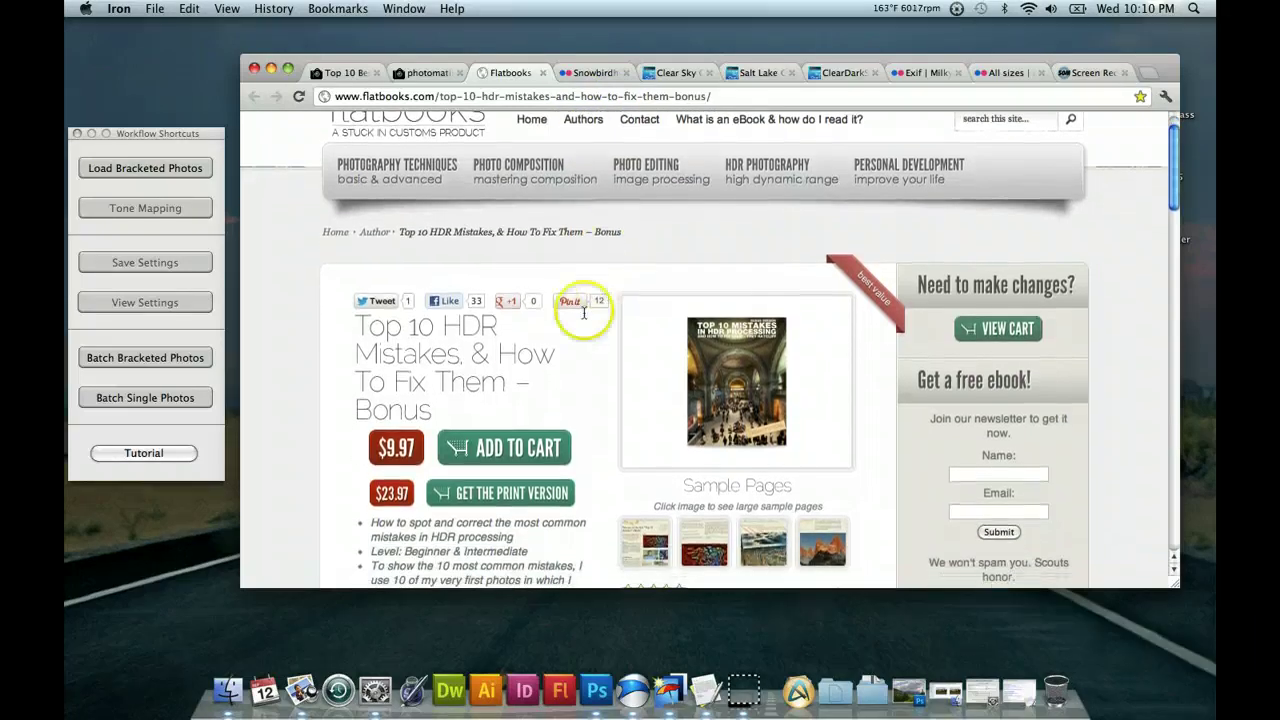
scroll(510, 366, down, 3)
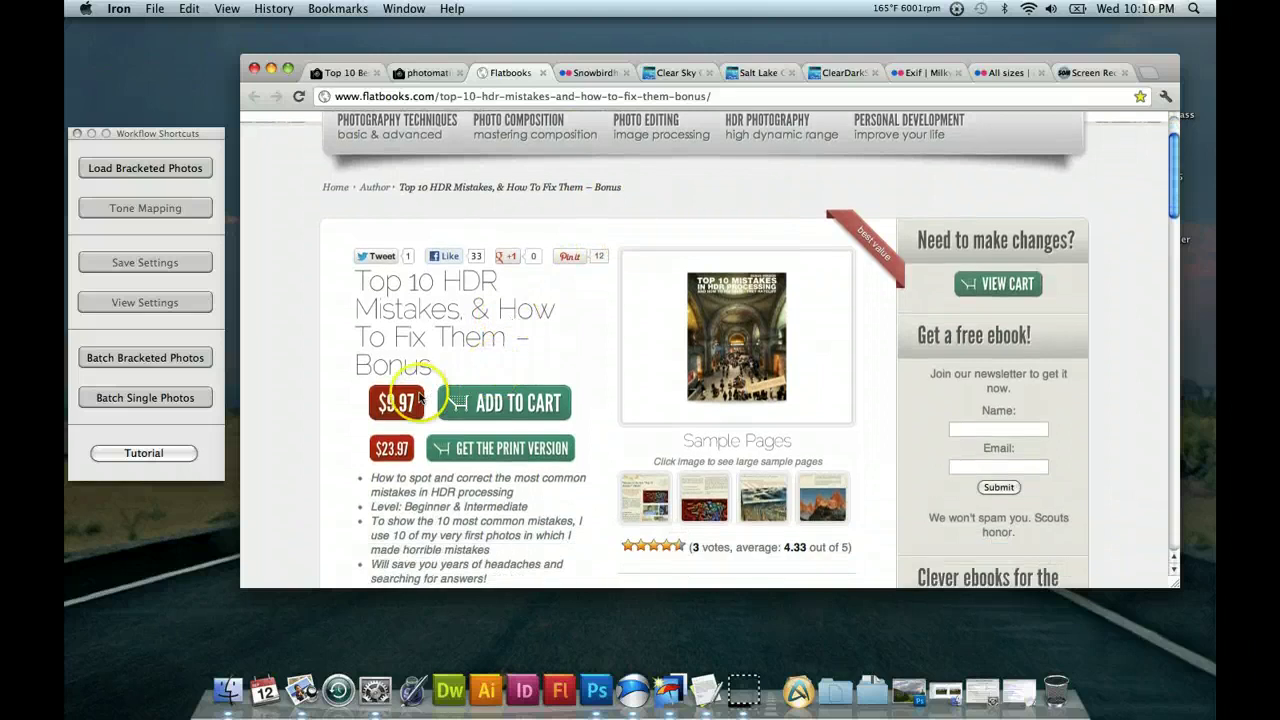
scroll(511, 375, down, 1)
scroll(511, 375, down, 5)
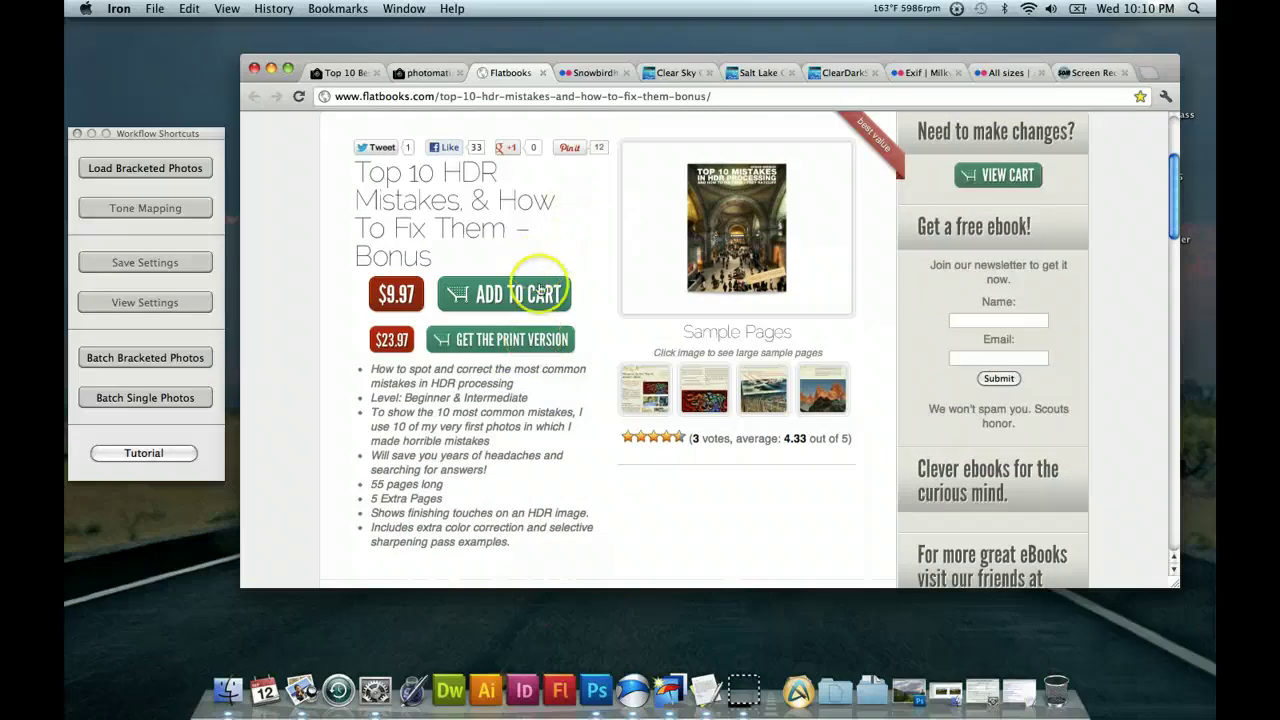
scroll(556, 287, down, 1)
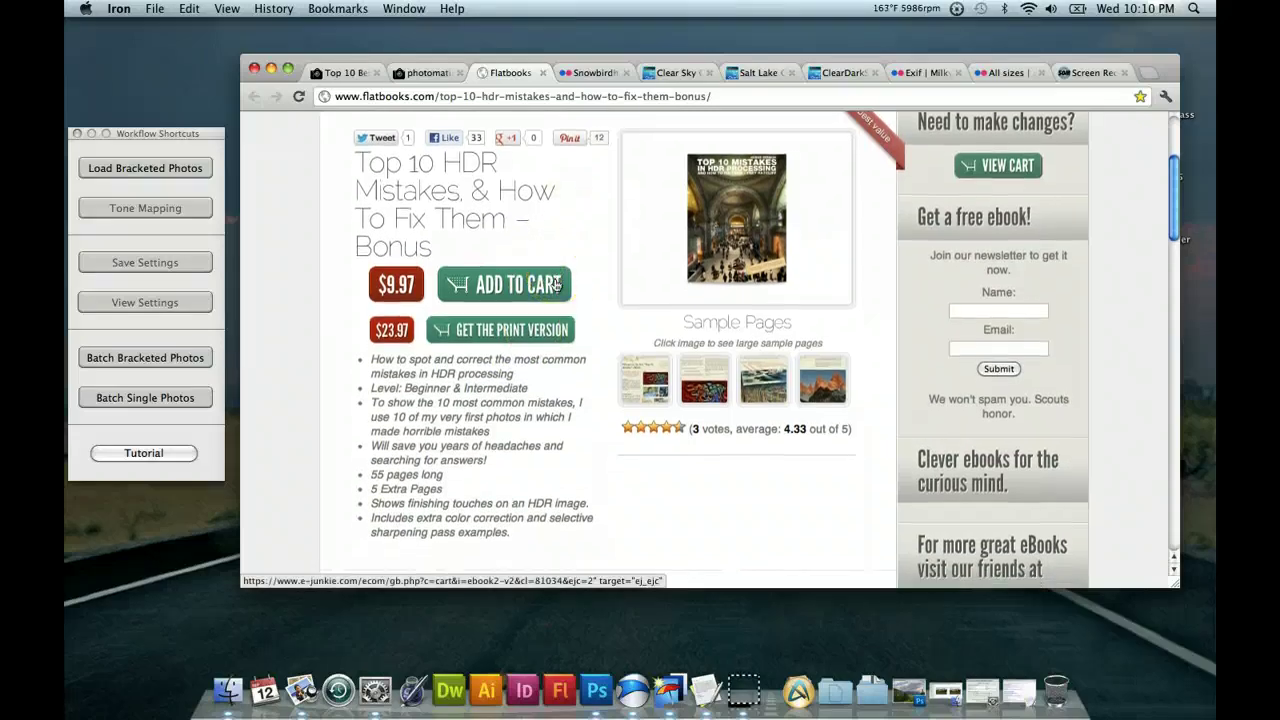
scroll(556, 287, up, 1)
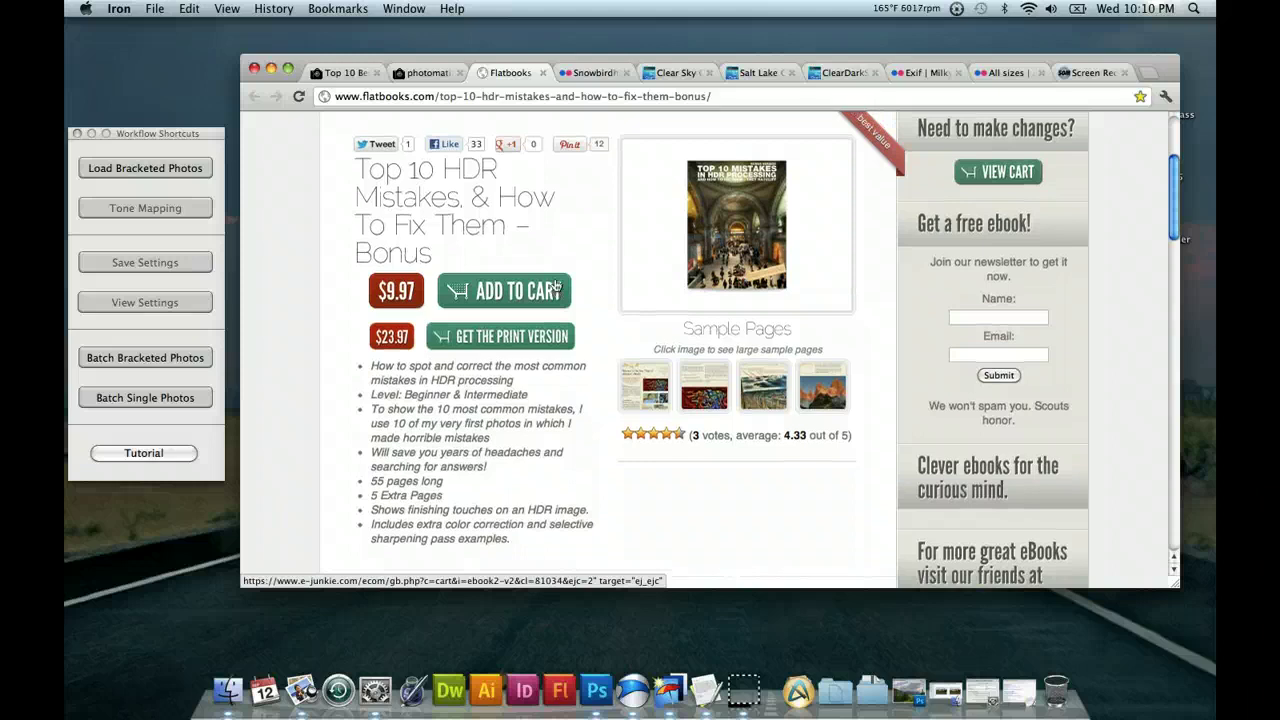
scroll(556, 287, up, 5)
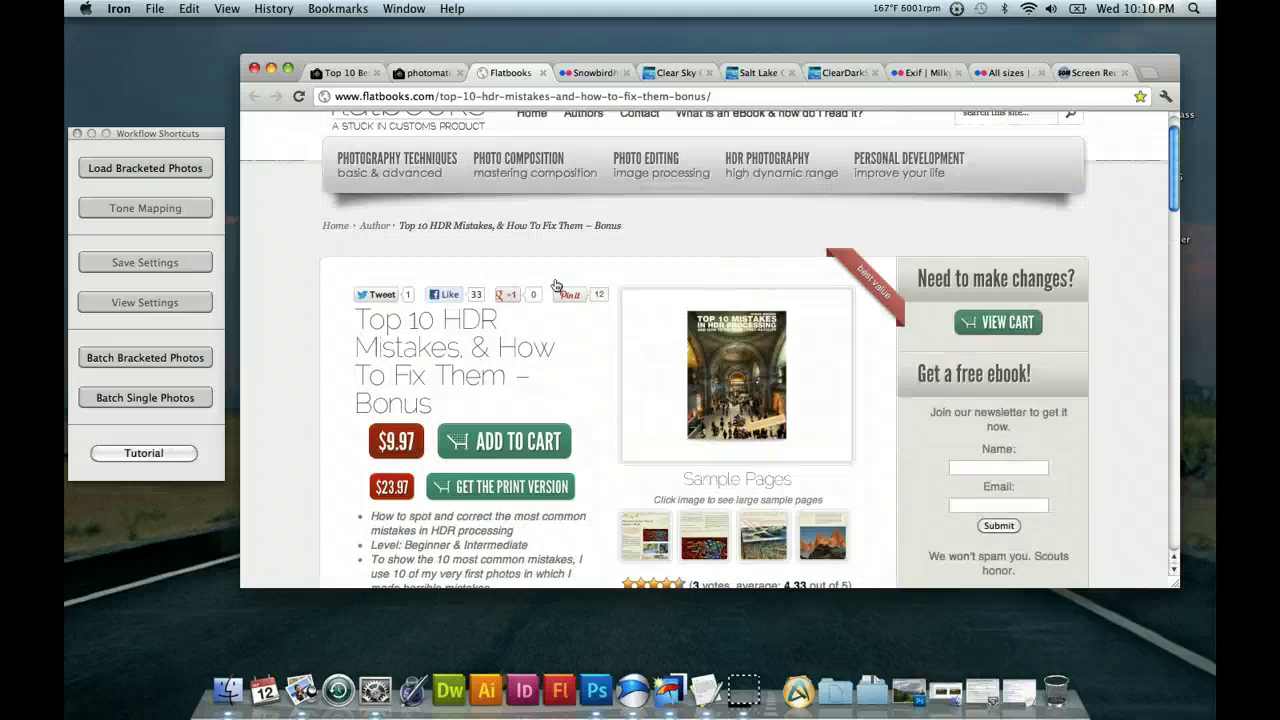
scroll(563, 323, down, 5)
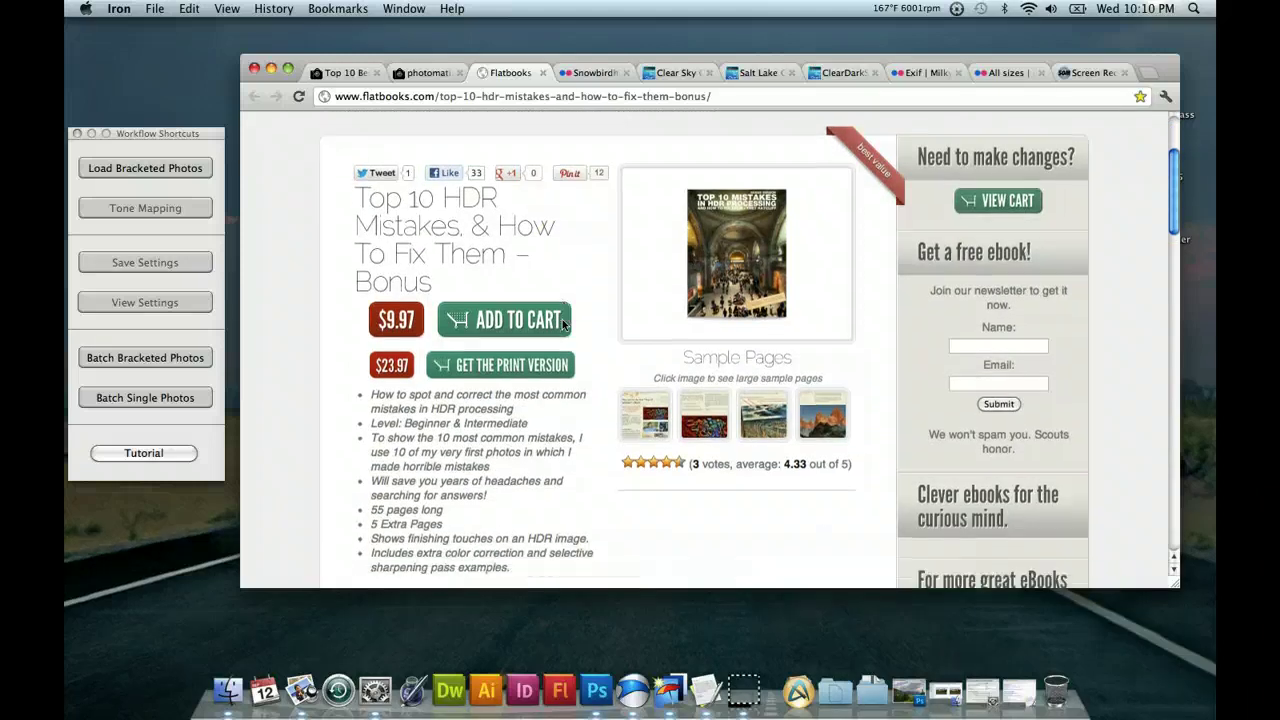
scroll(563, 323, down, 1)
scroll(580, 315, down, 1)
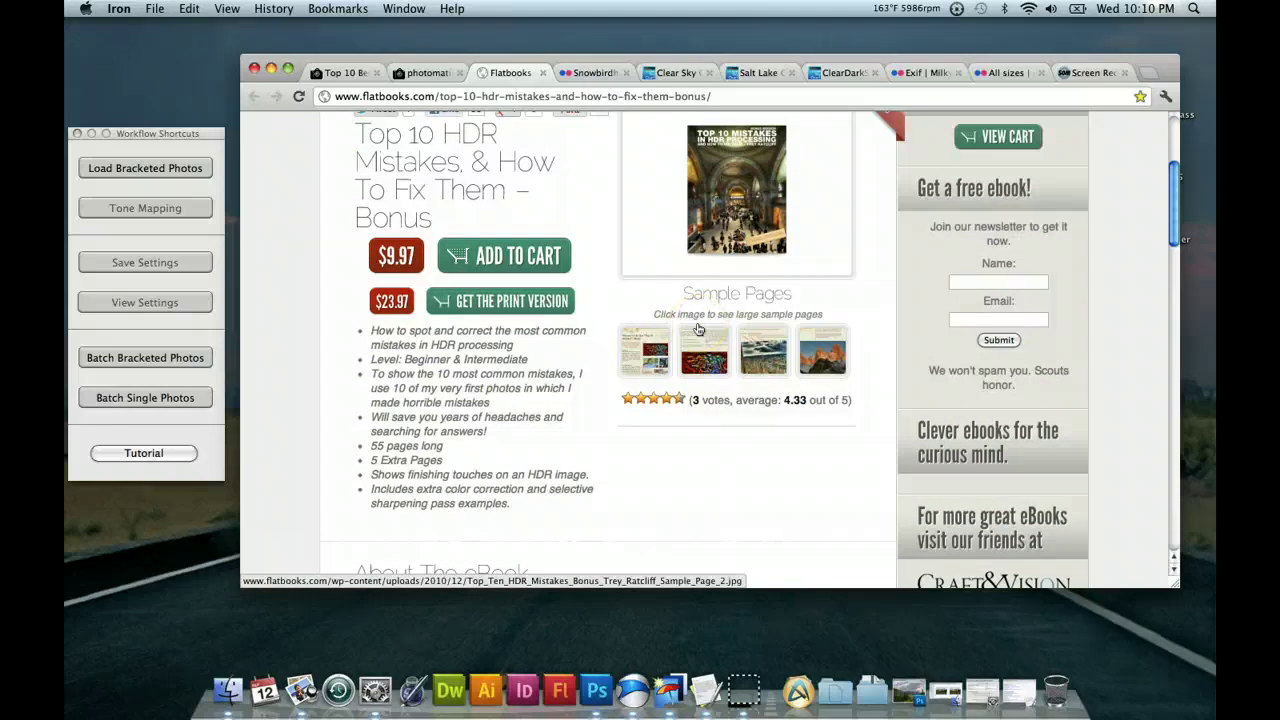
Examine the ebook's sample page thumbnails, its feature list, the About The eBook section and the reader testimonials
click(742, 333)
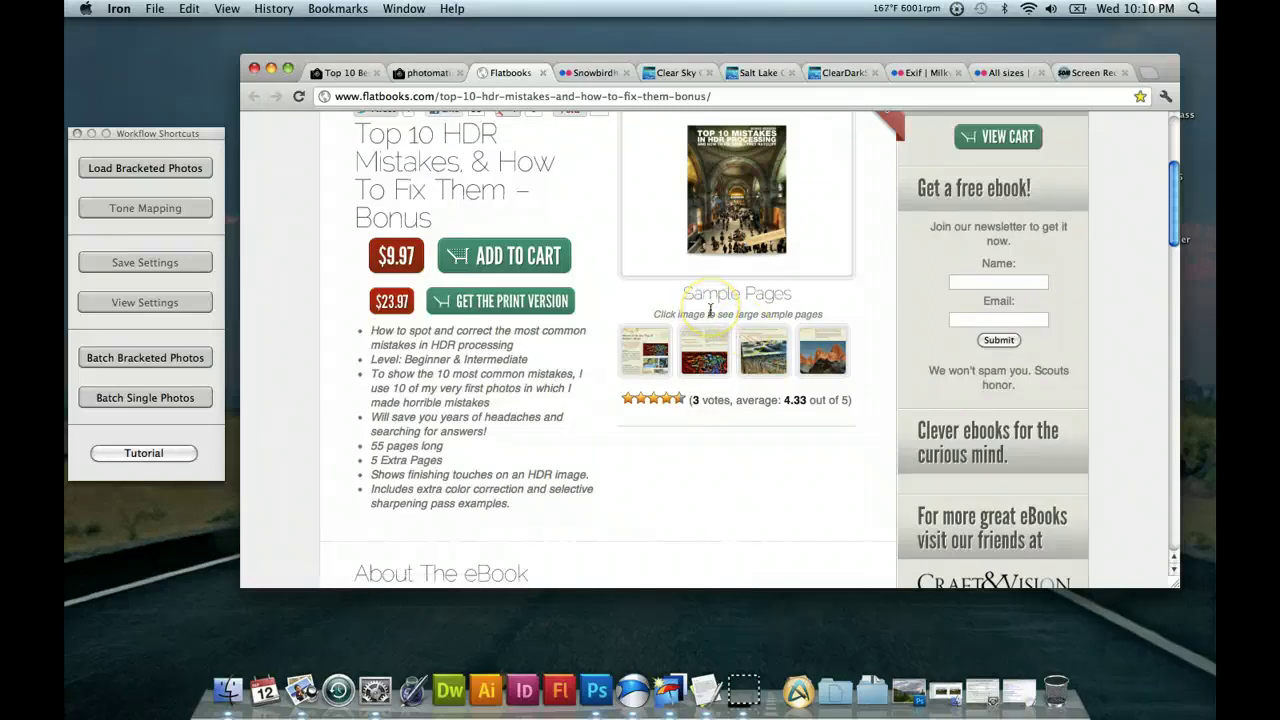
scroll(608, 306, down, 2)
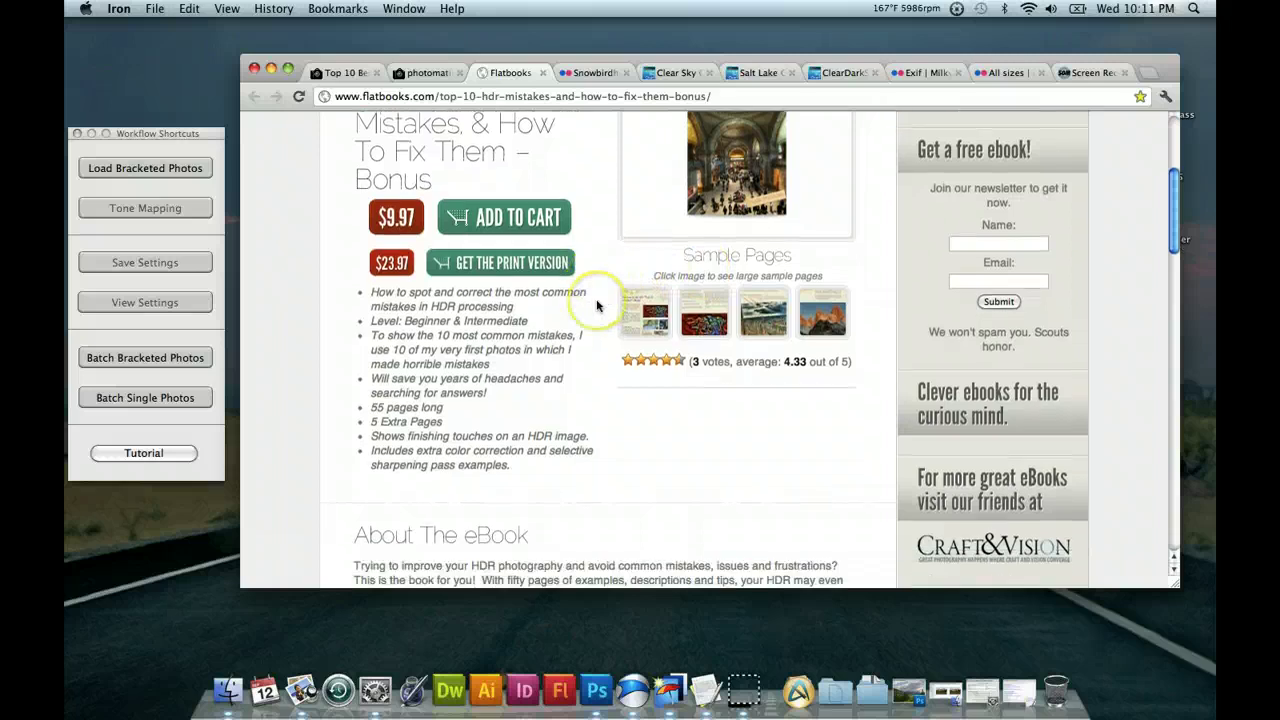
scroll(597, 306, down, 2)
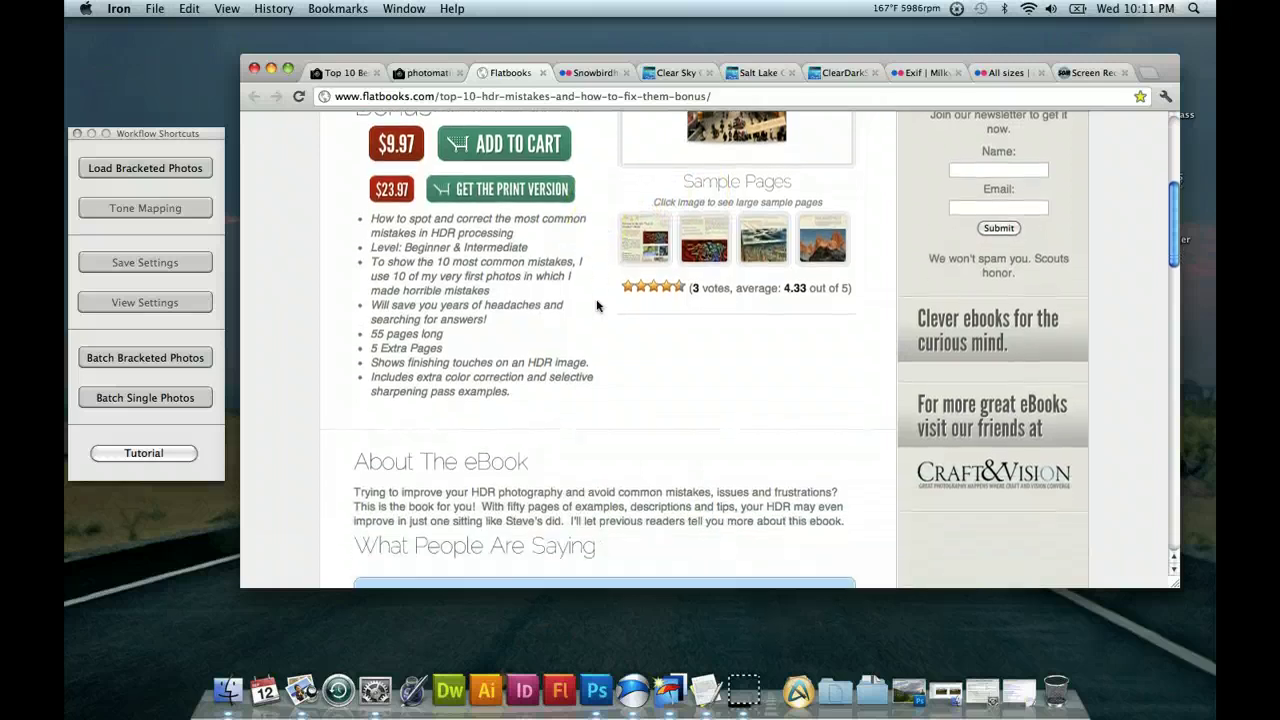
scroll(597, 306, down, 1)
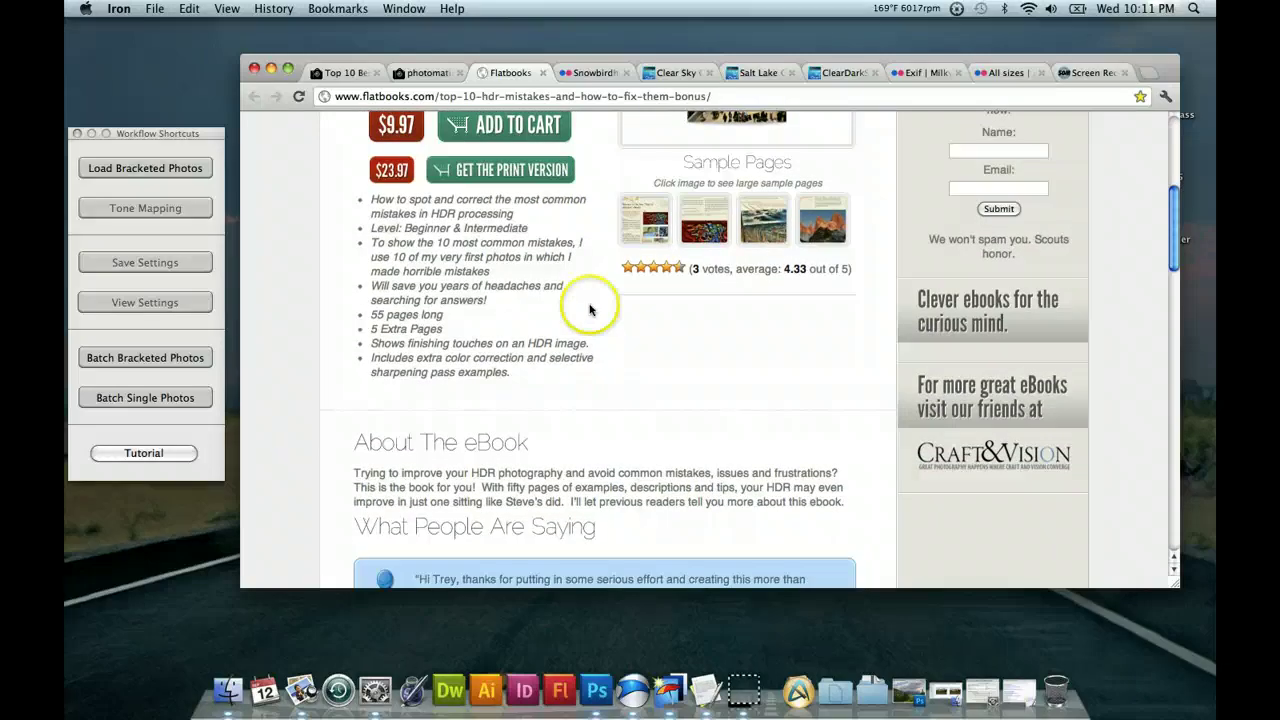
scroll(598, 308, up, 6)
scroll(598, 308, up, 1)
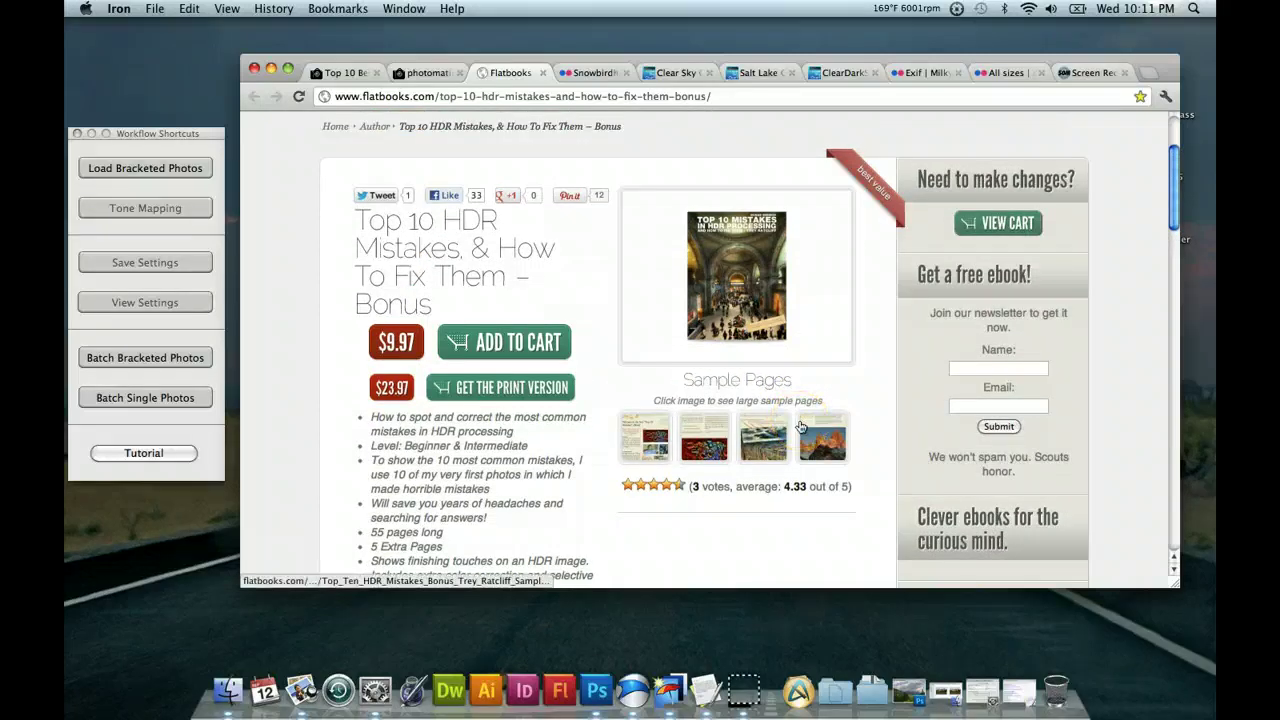
scroll(800, 427, up, 5)
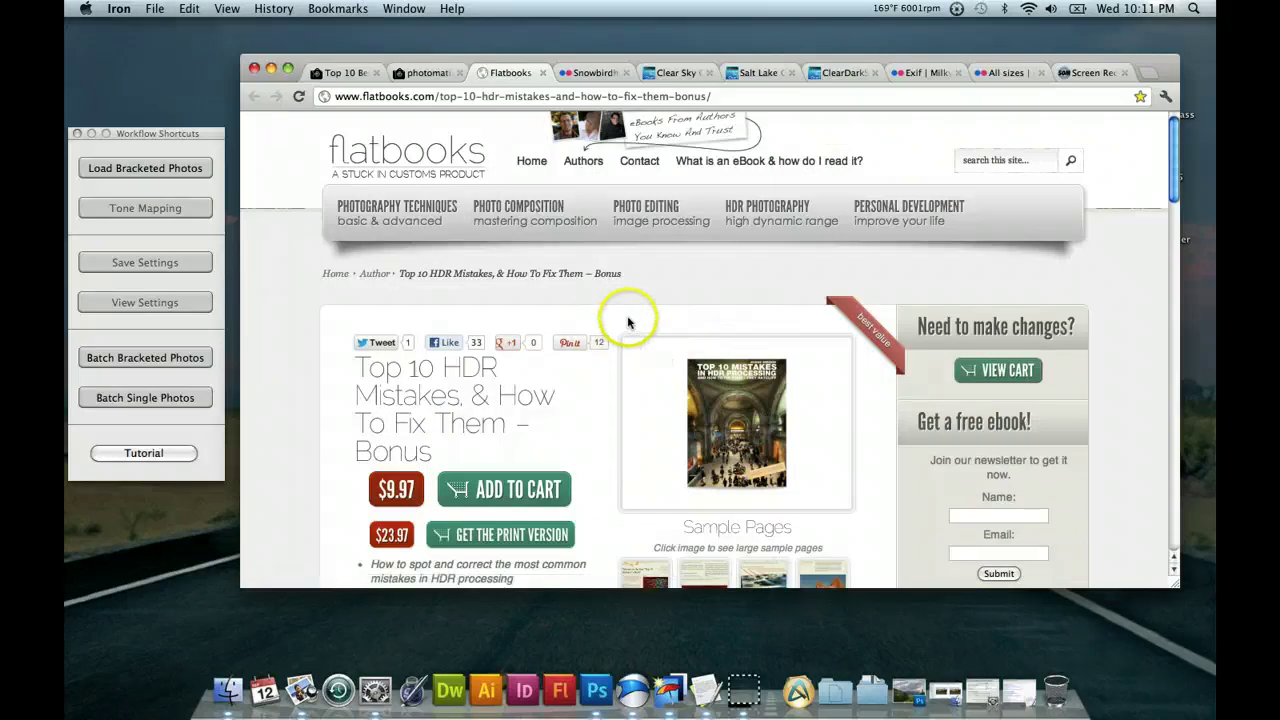
scroll(610, 340, down, 5)
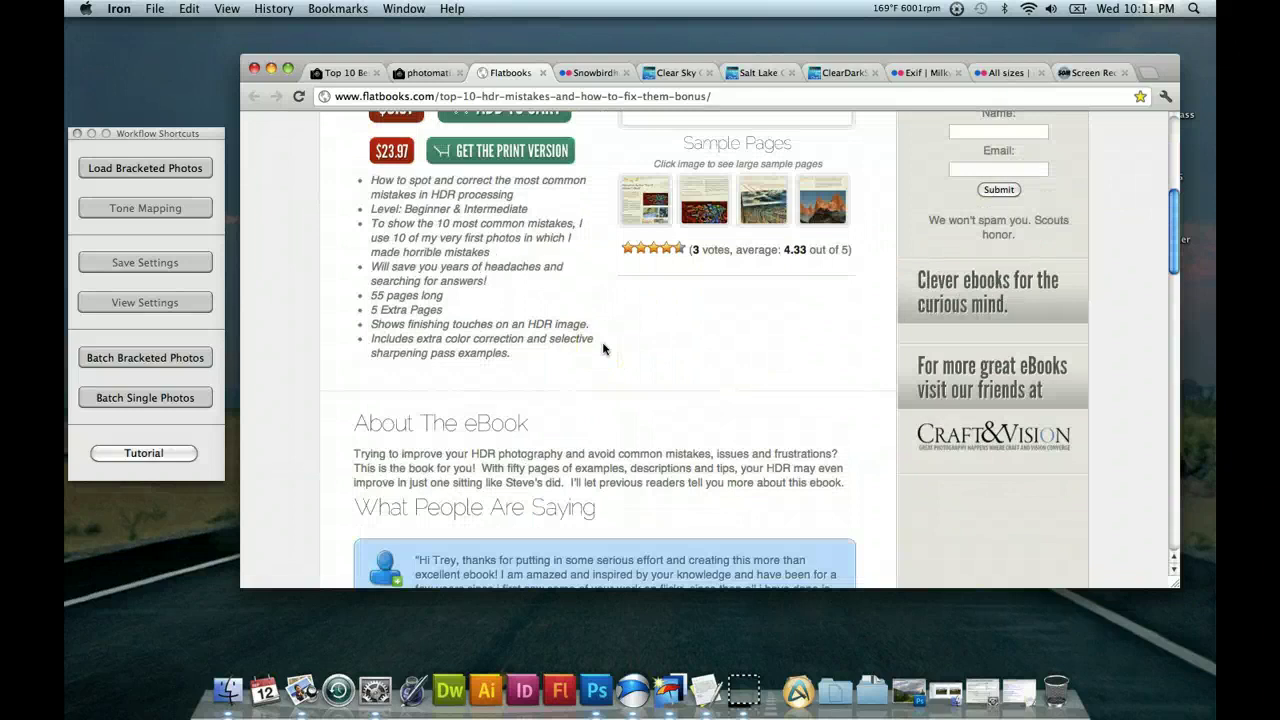
scroll(603, 348, down, 1)
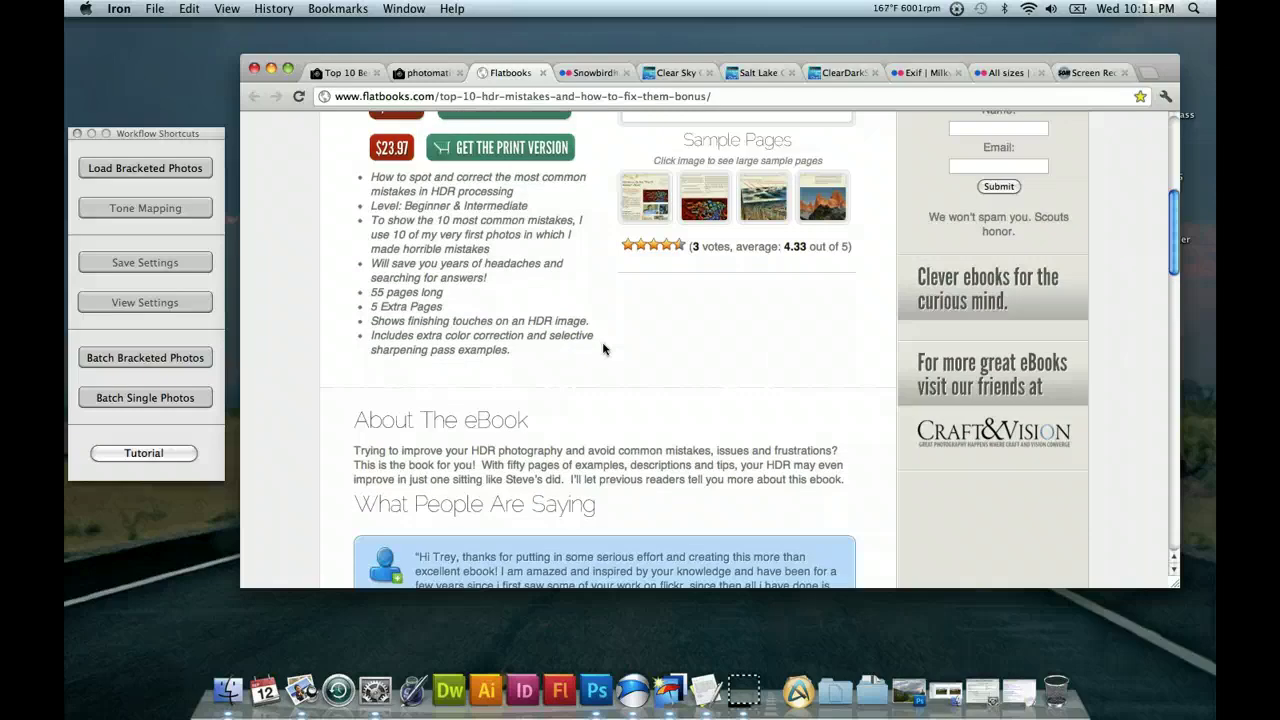
click(600, 329)
scroll(600, 329, down, 5)
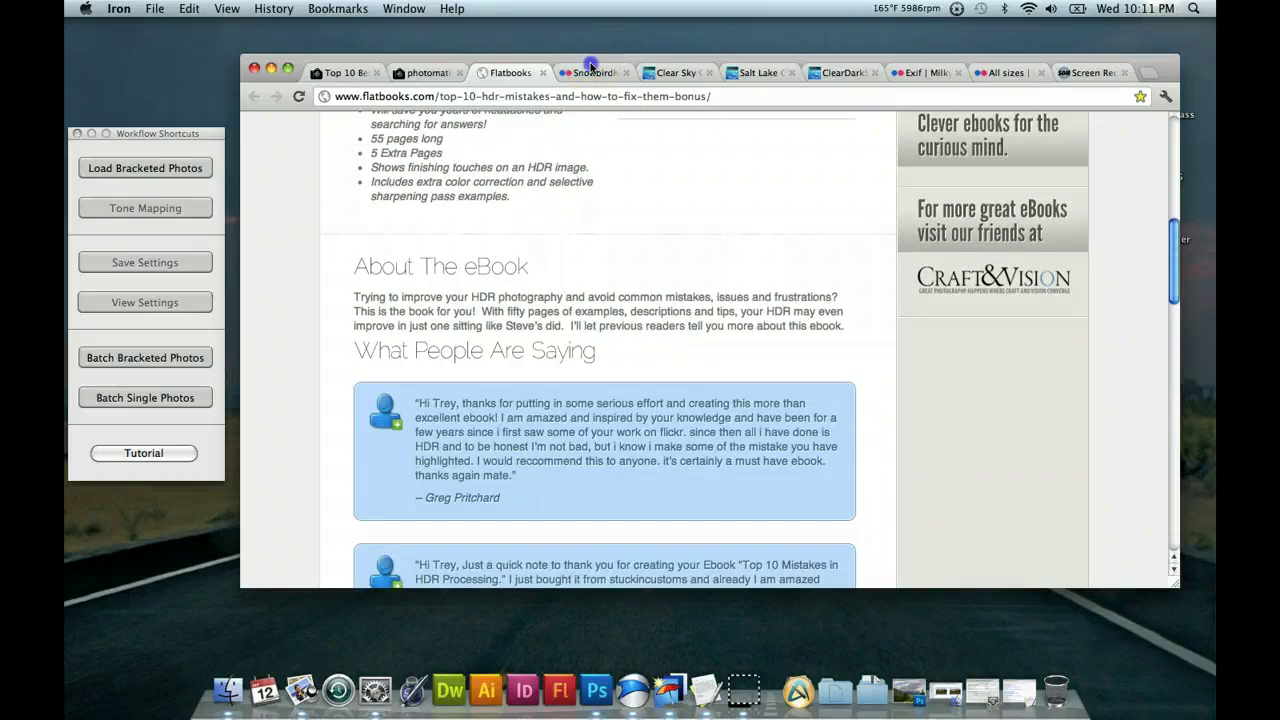
Switch to the Flickr photo of Snowbird at sunset and examine it as an example of bad HDR, including its comments
key(ctrl+Tab)
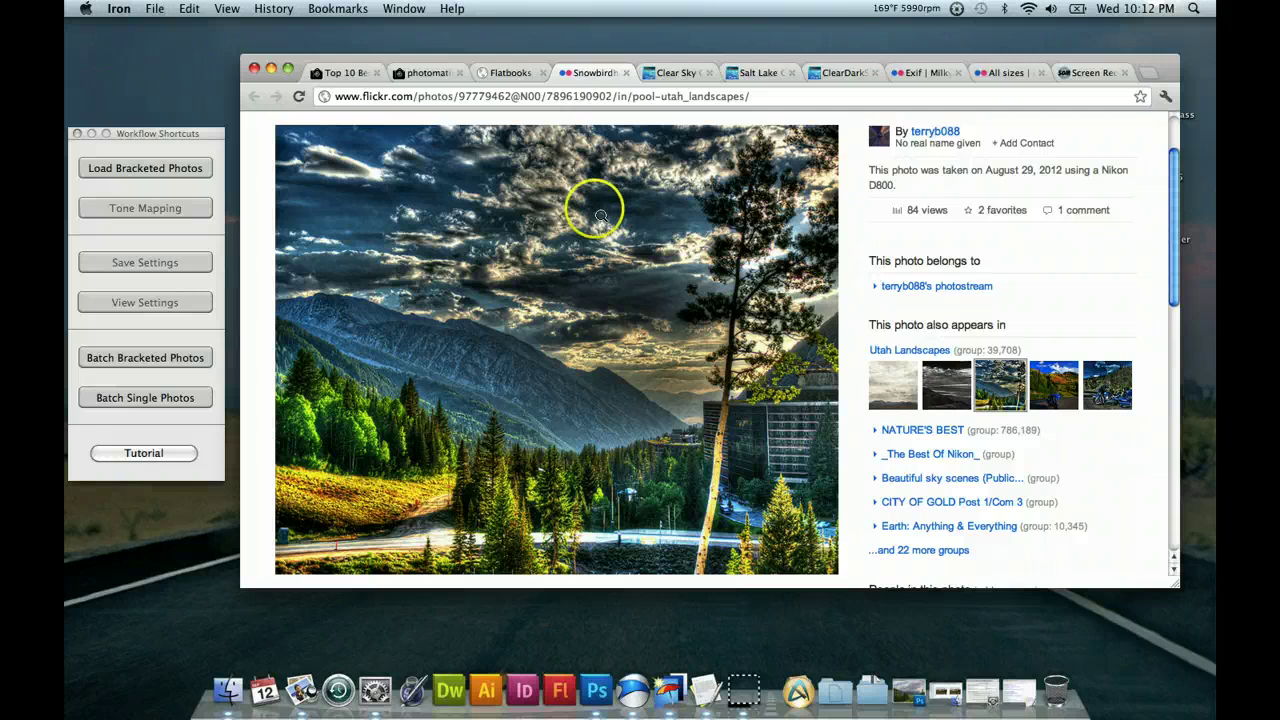
scroll(703, 280, down, 2)
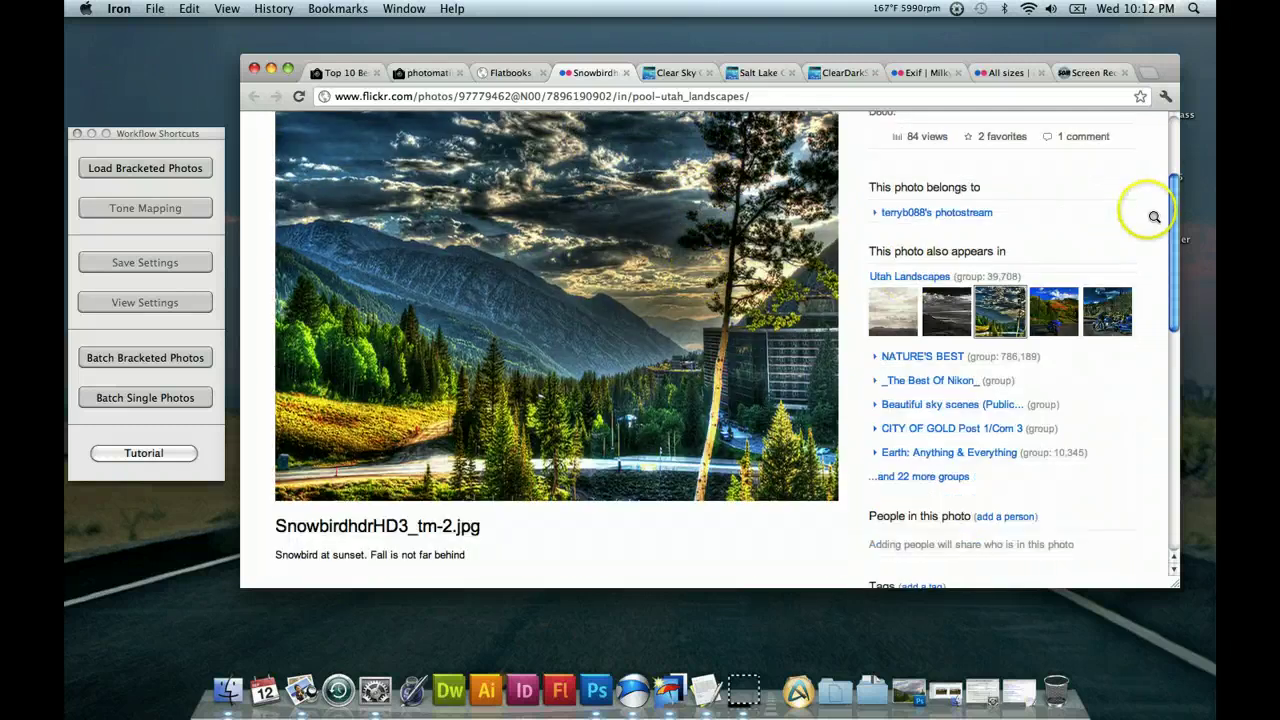
scroll(1174, 195, down, 3)
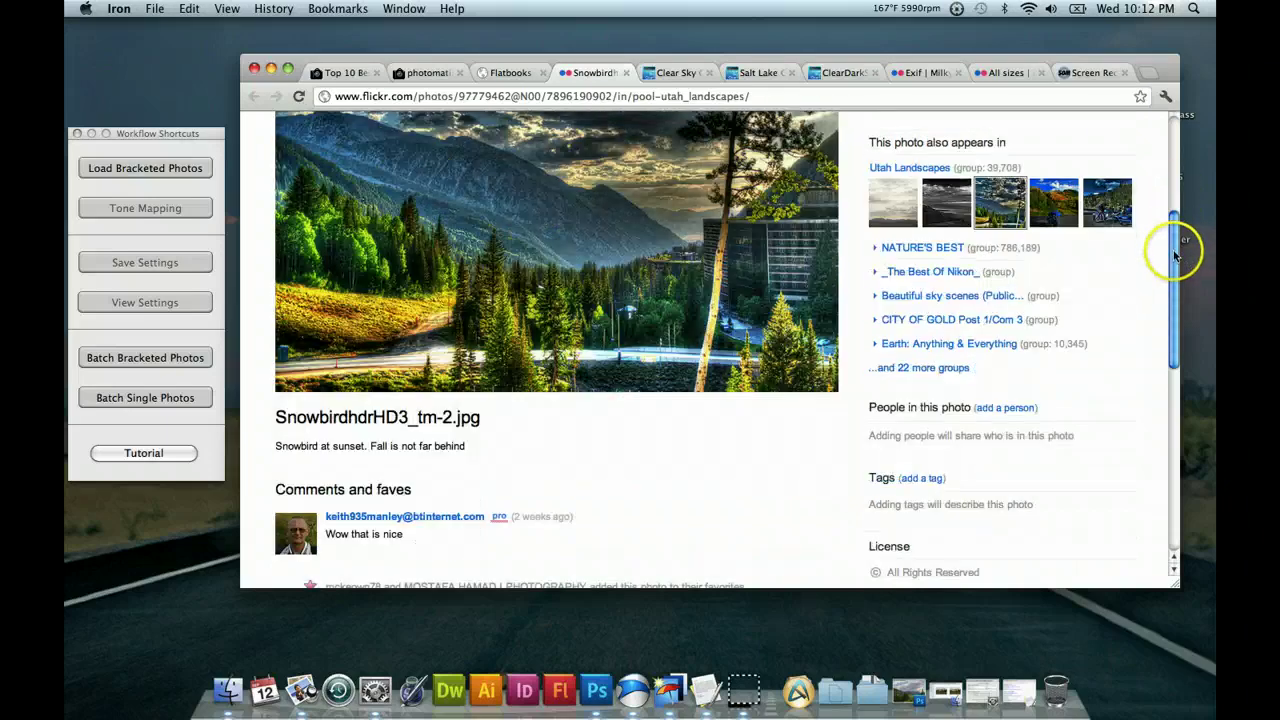
scroll(1176, 265, down, 1)
scroll(1176, 265, down, 1)
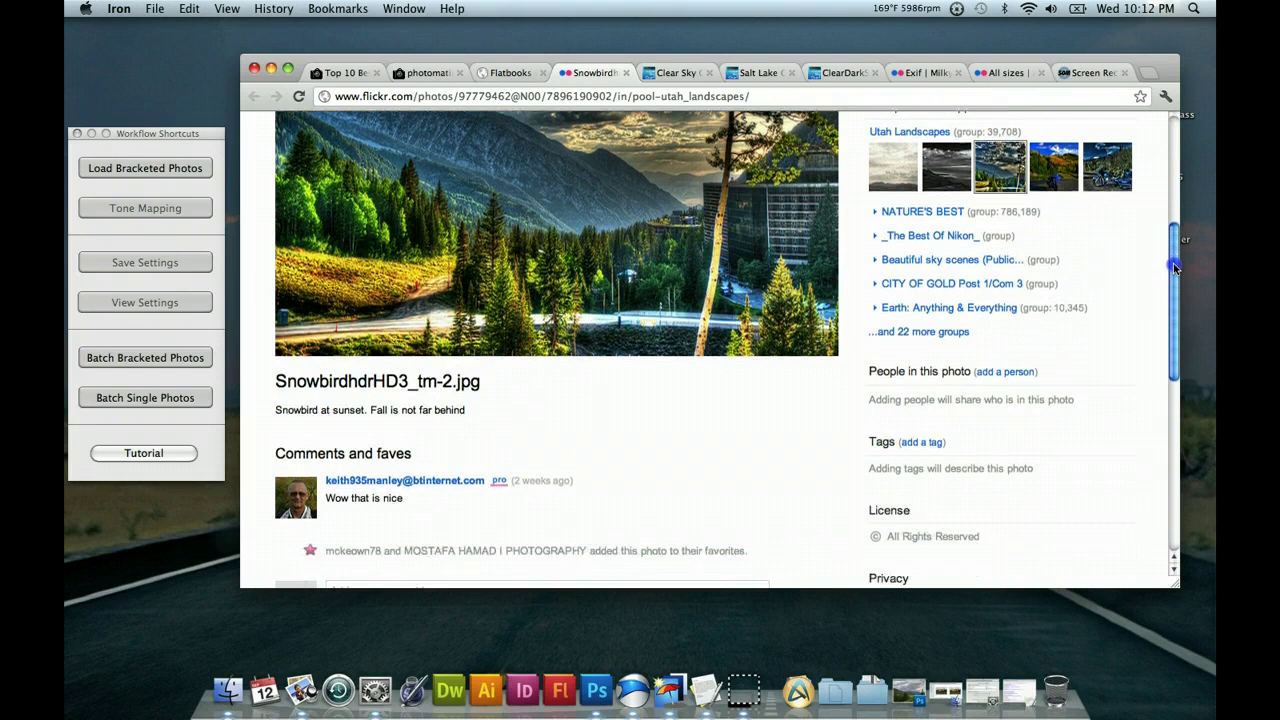
drag(1176, 262, 1168, 190)
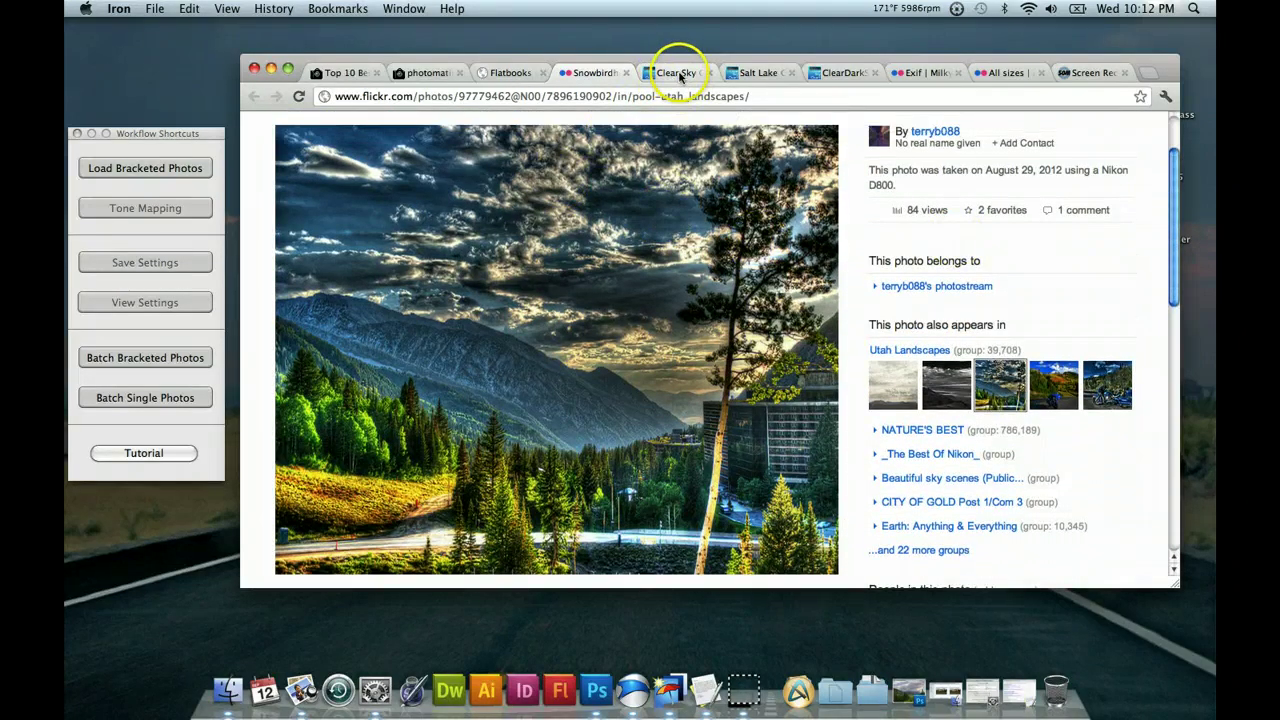
Close the Snowbird Flickr page and return to the enlarged Photomatix image, minimising and restoring the browser window
click(627, 76)
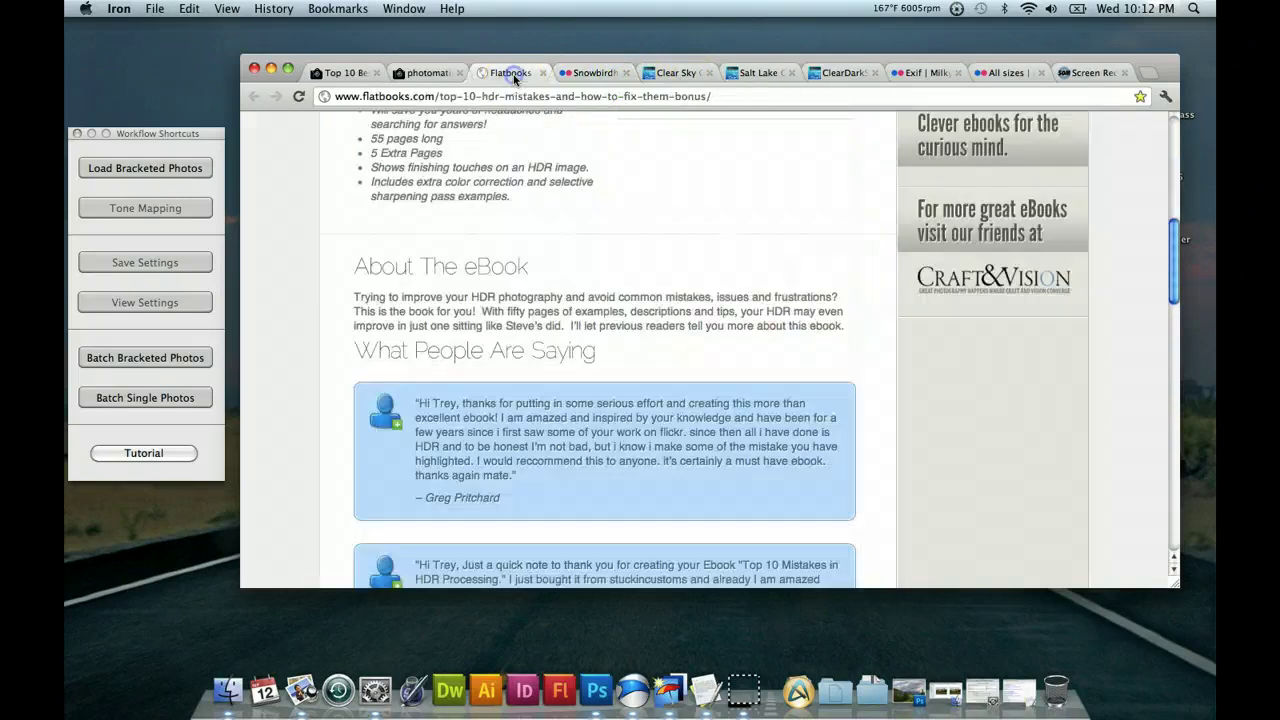
click(510, 72)
click(437, 72)
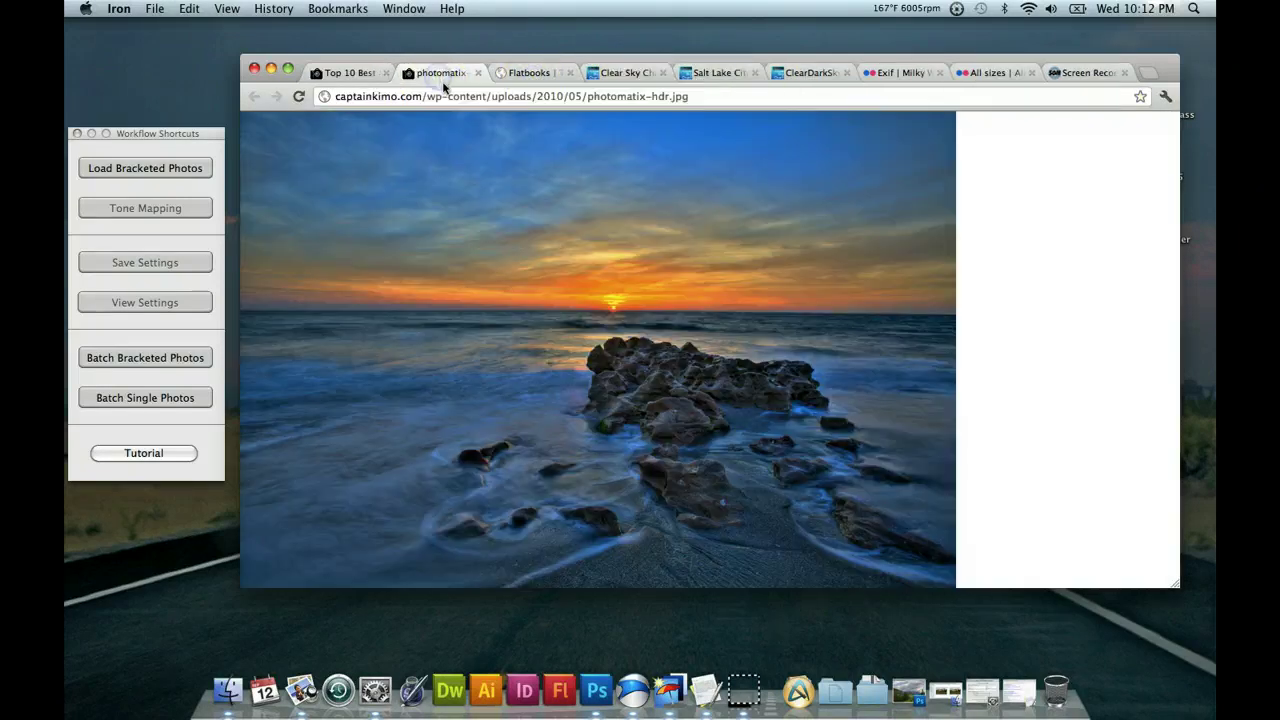
click(271, 69)
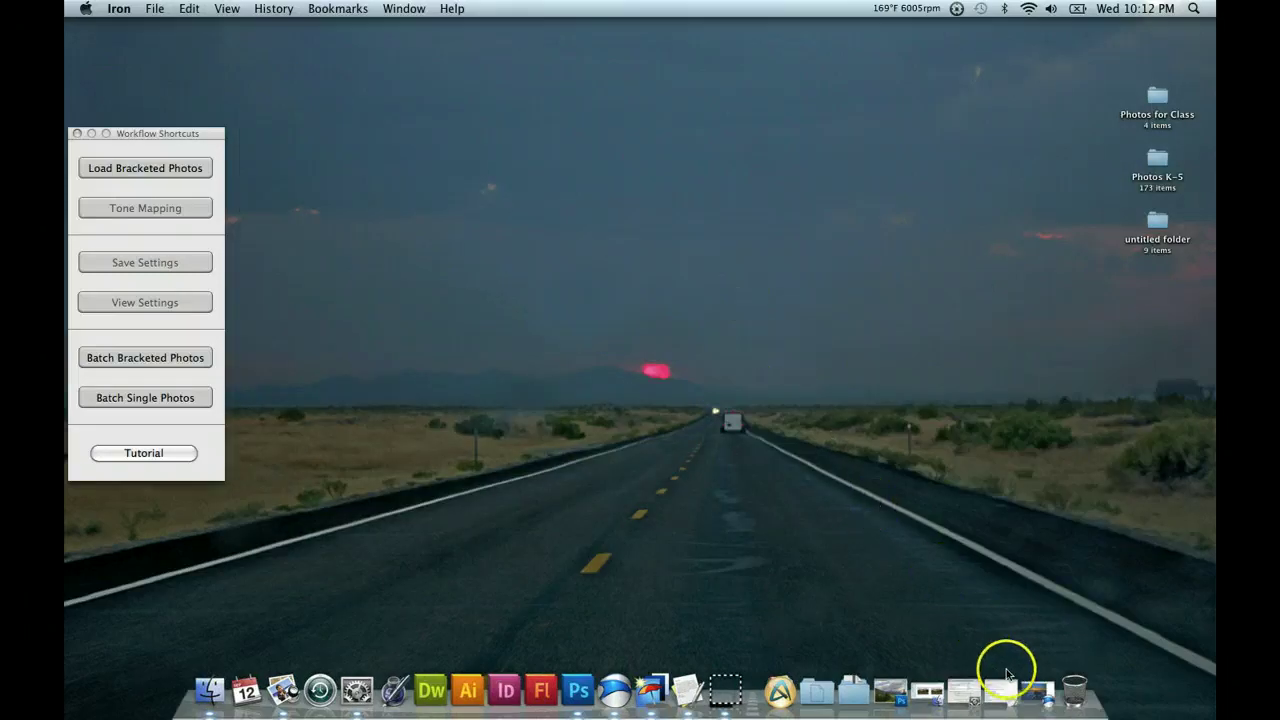
click(1040, 692)
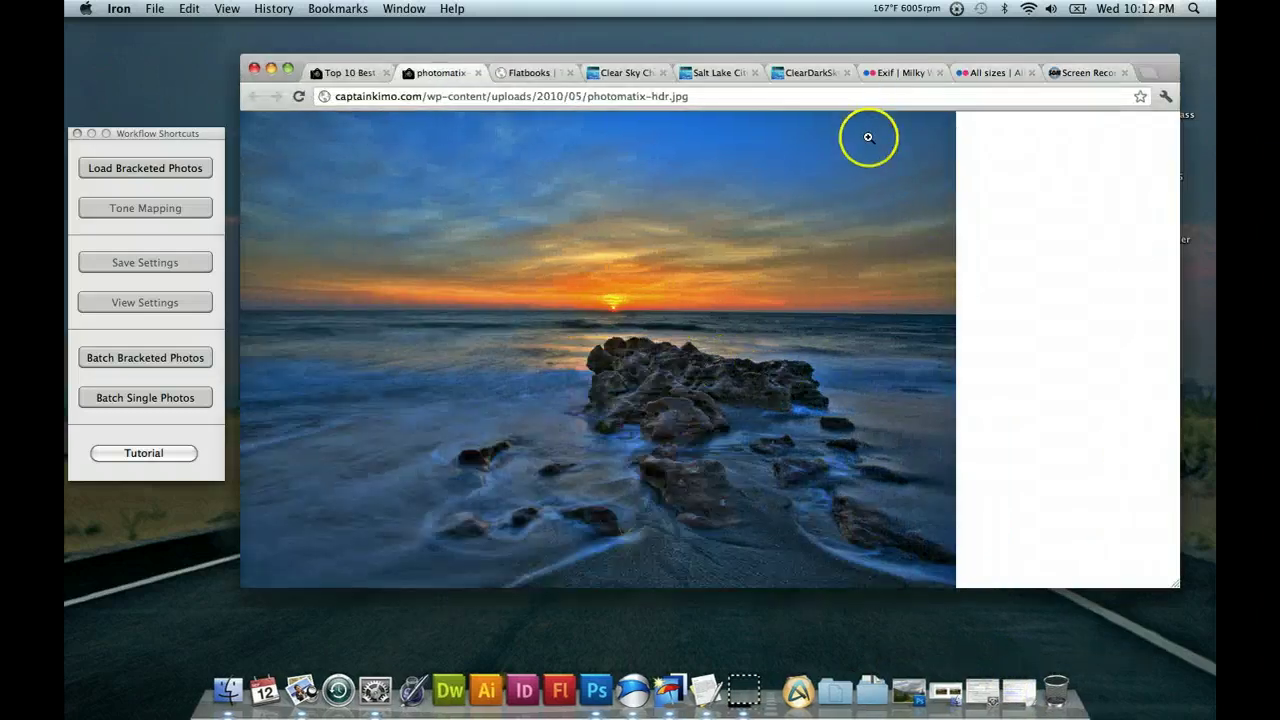
Minimise the browser and the tone-mapped Photoshop image, then bring the Photomatix Pro Workflow Shortcuts window to the front
click(271, 67)
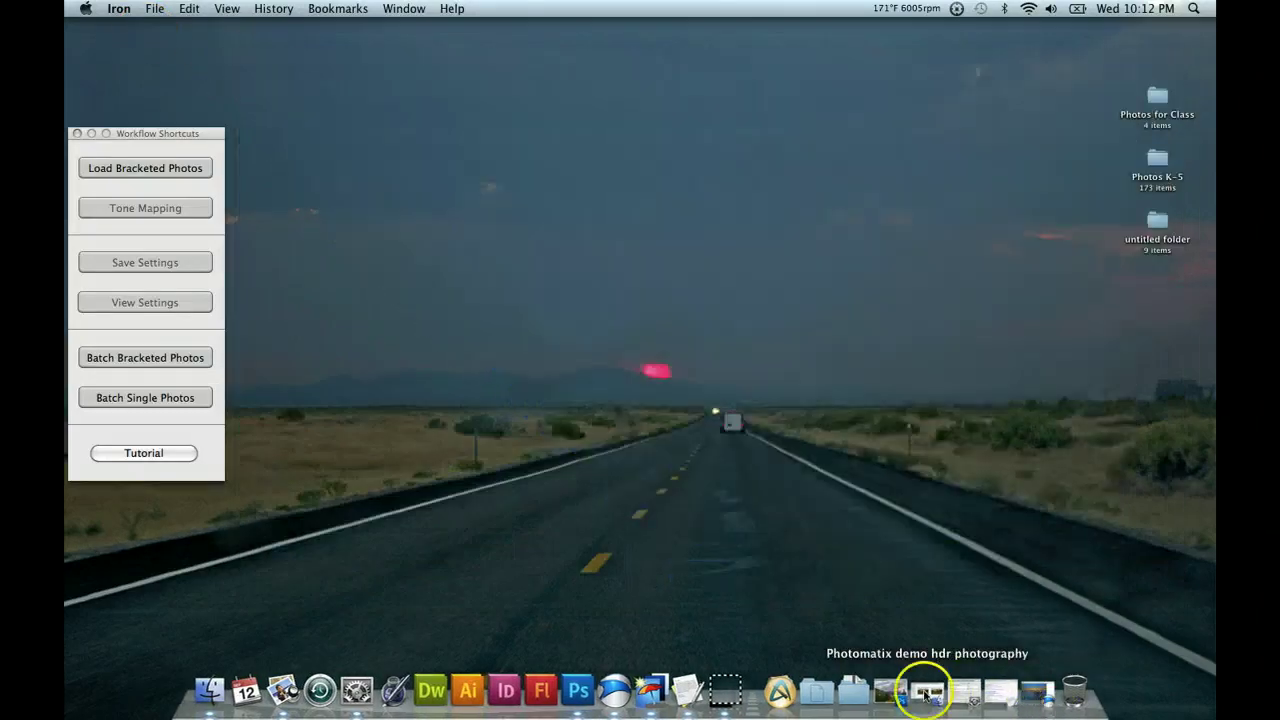
click(903, 693)
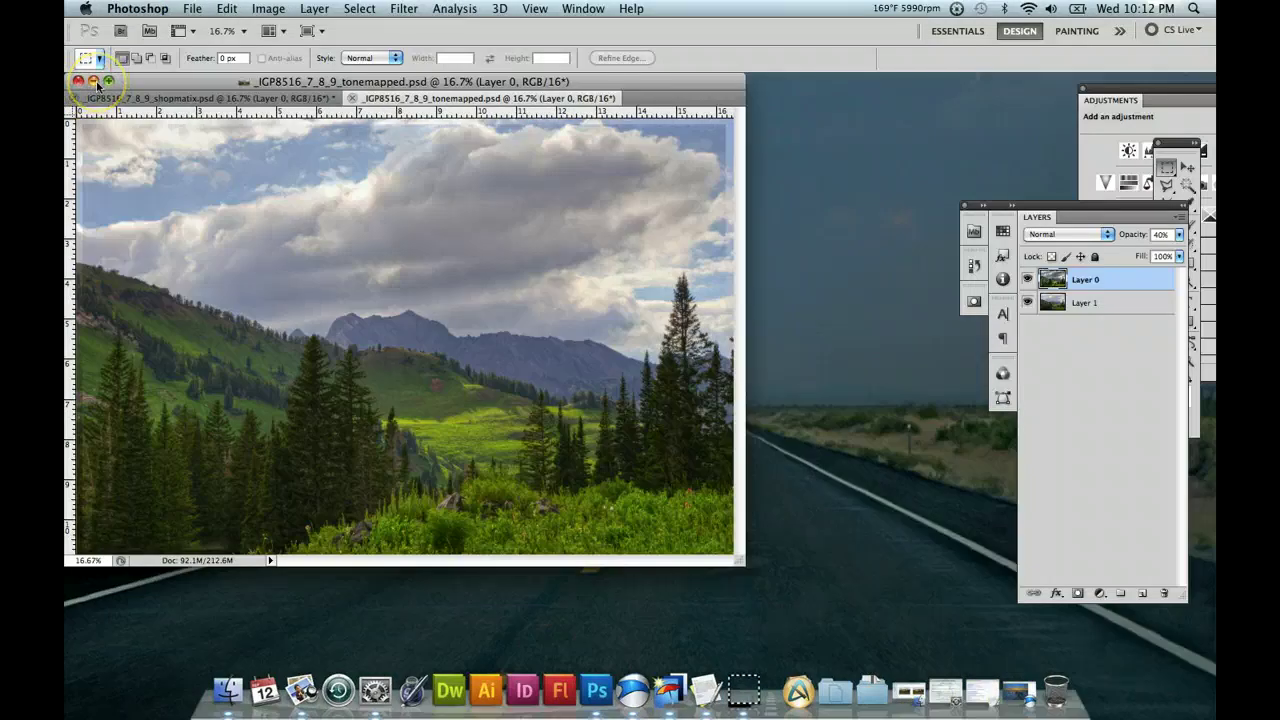
click(95, 82)
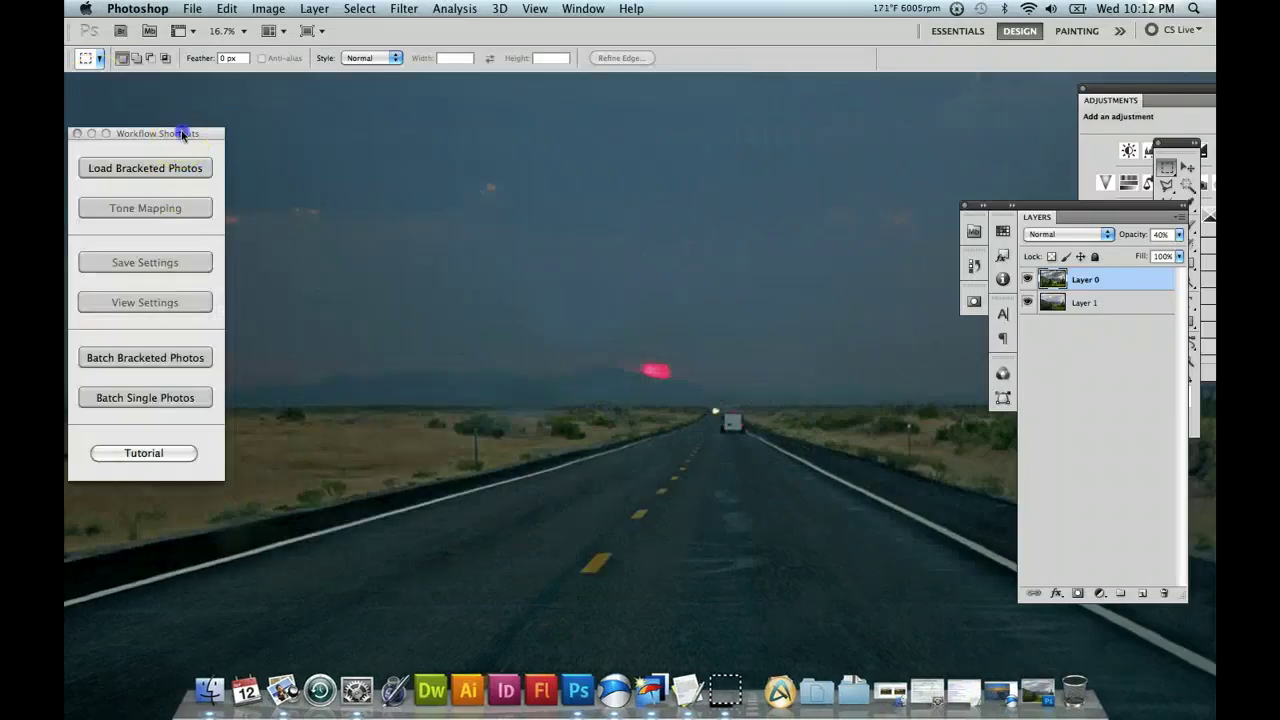
click(180, 131)
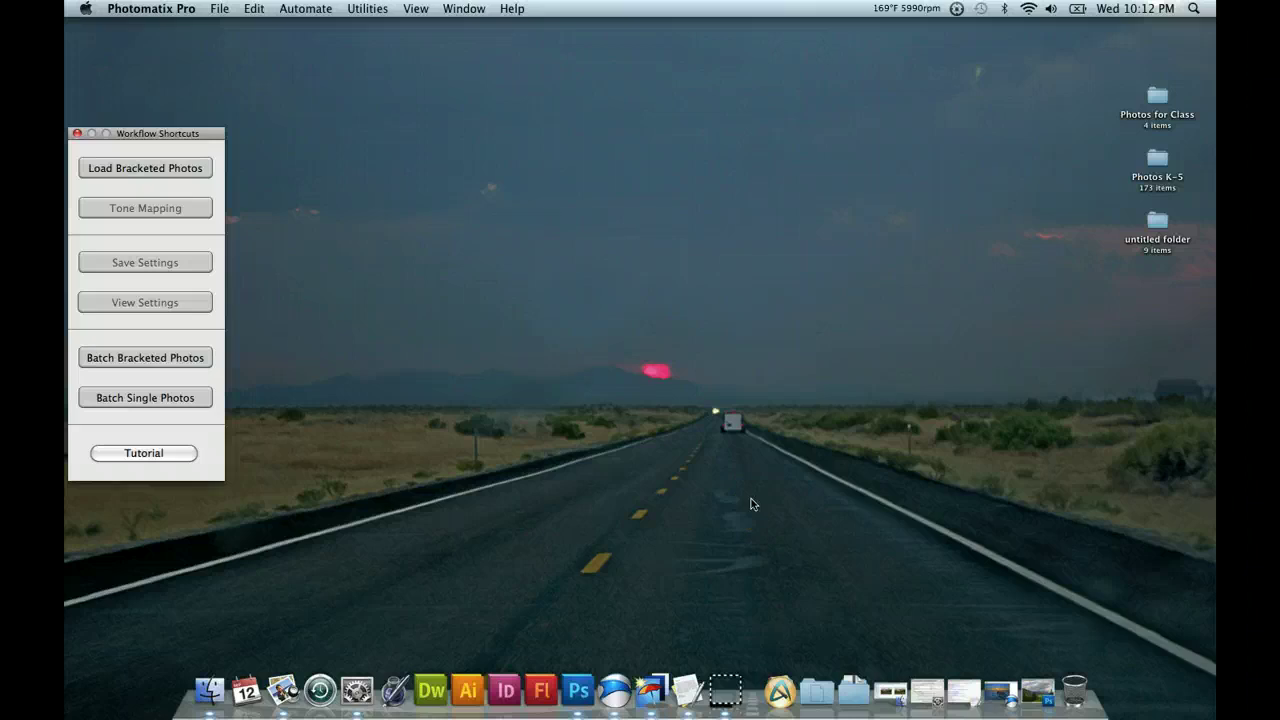
Open the "Photomatix demo hdr photography" folder window and enlarge its photo thumbnails to the maximum size
click(893, 692)
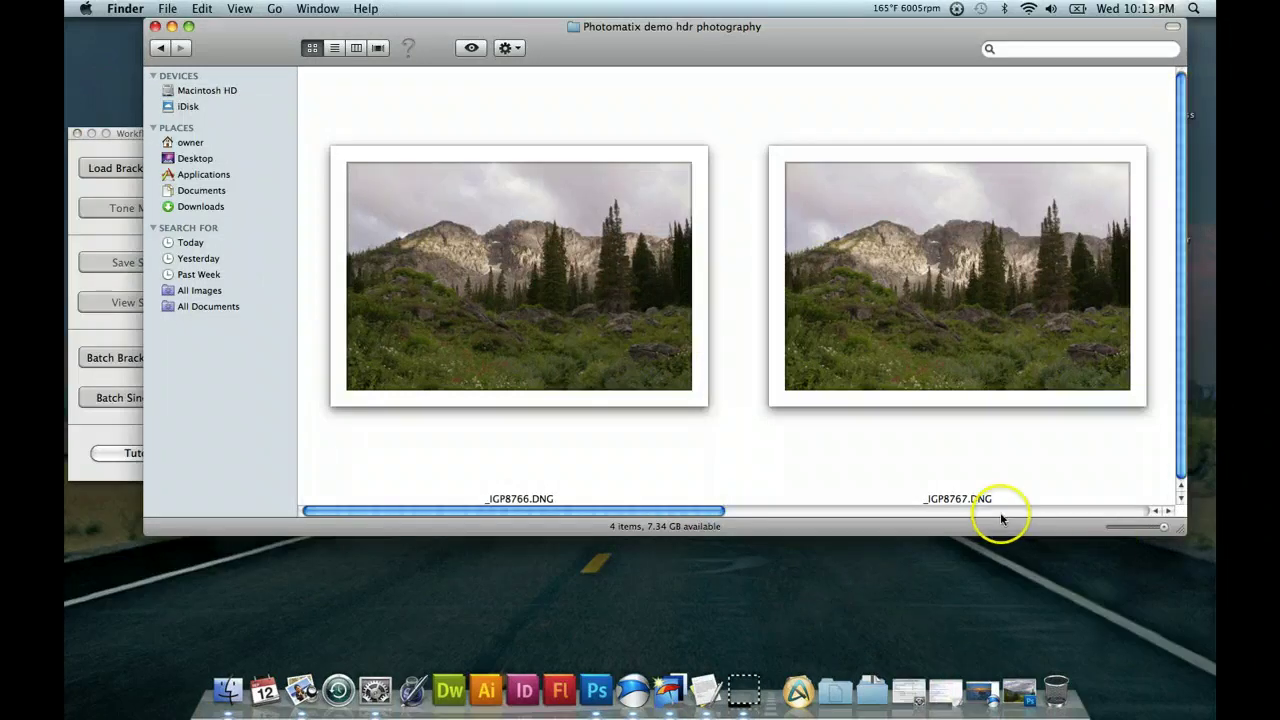
drag(1141, 530, 1139, 531)
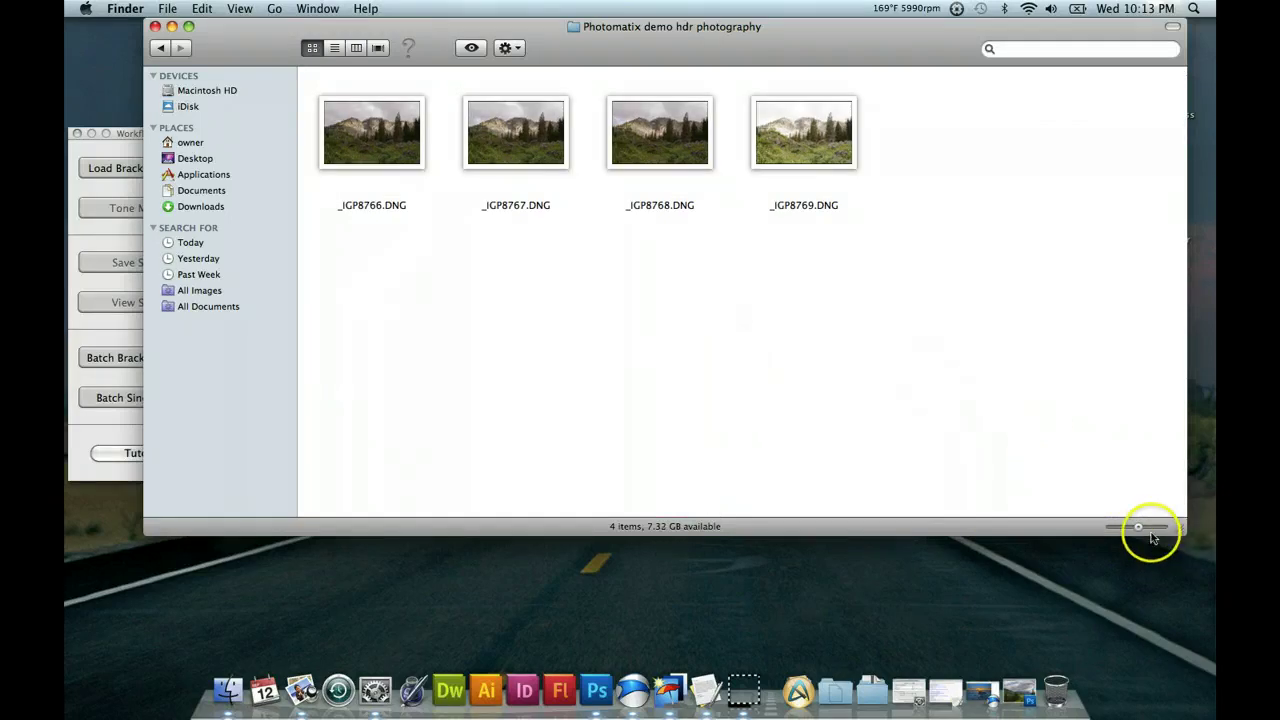
click(1150, 530)
click(689, 322)
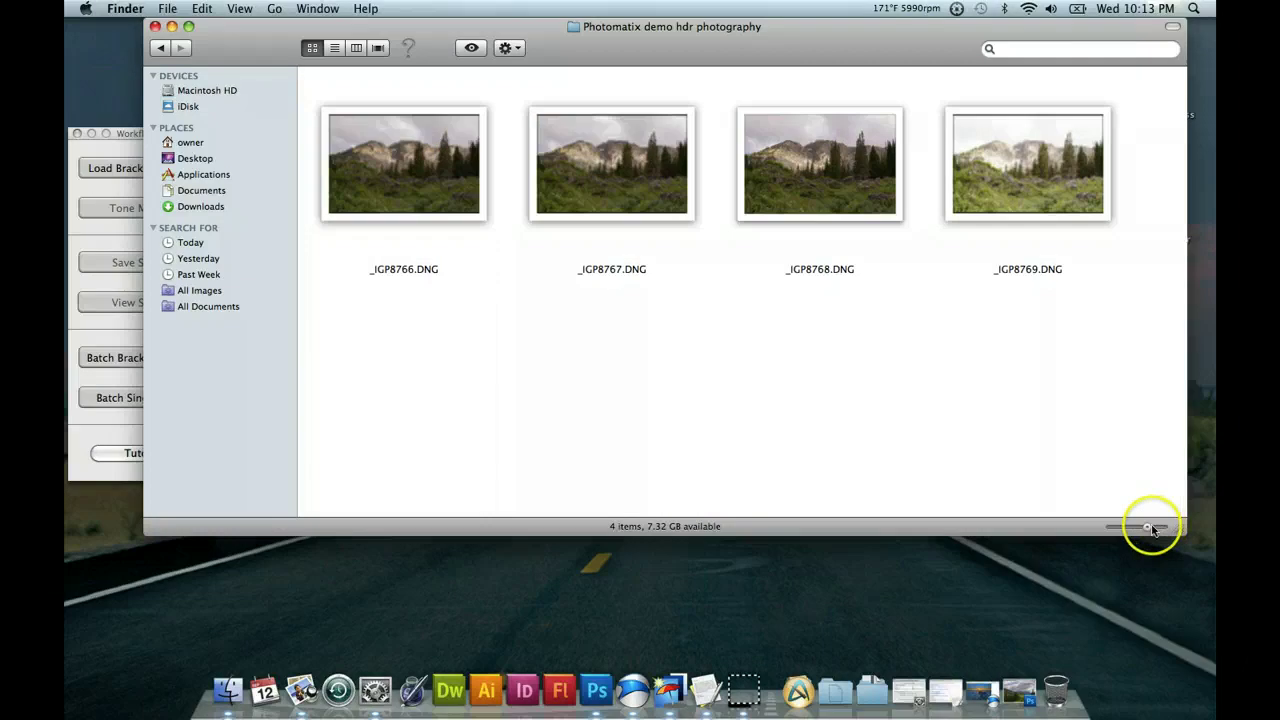
click(1185, 530)
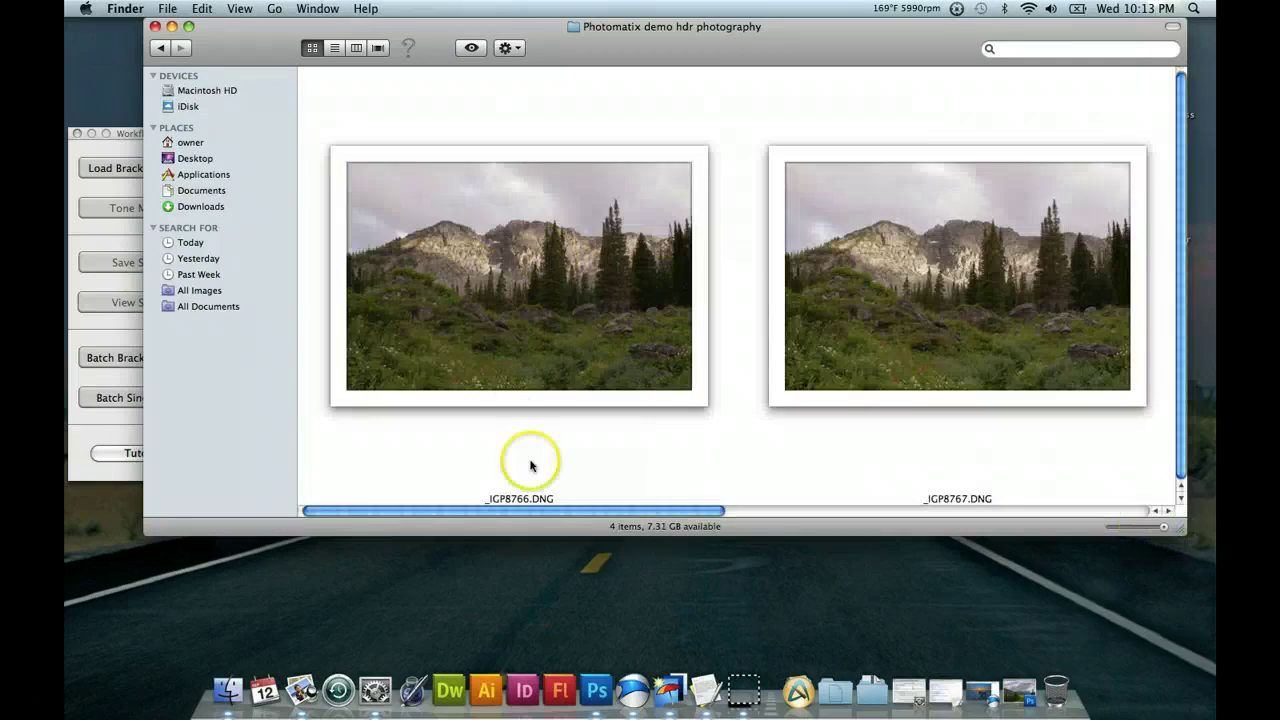
Compare the exposures of the bracketed photos _IGP8766.DNG through _IGP8769.DNG in the folder
drag(576, 513, 995, 547)
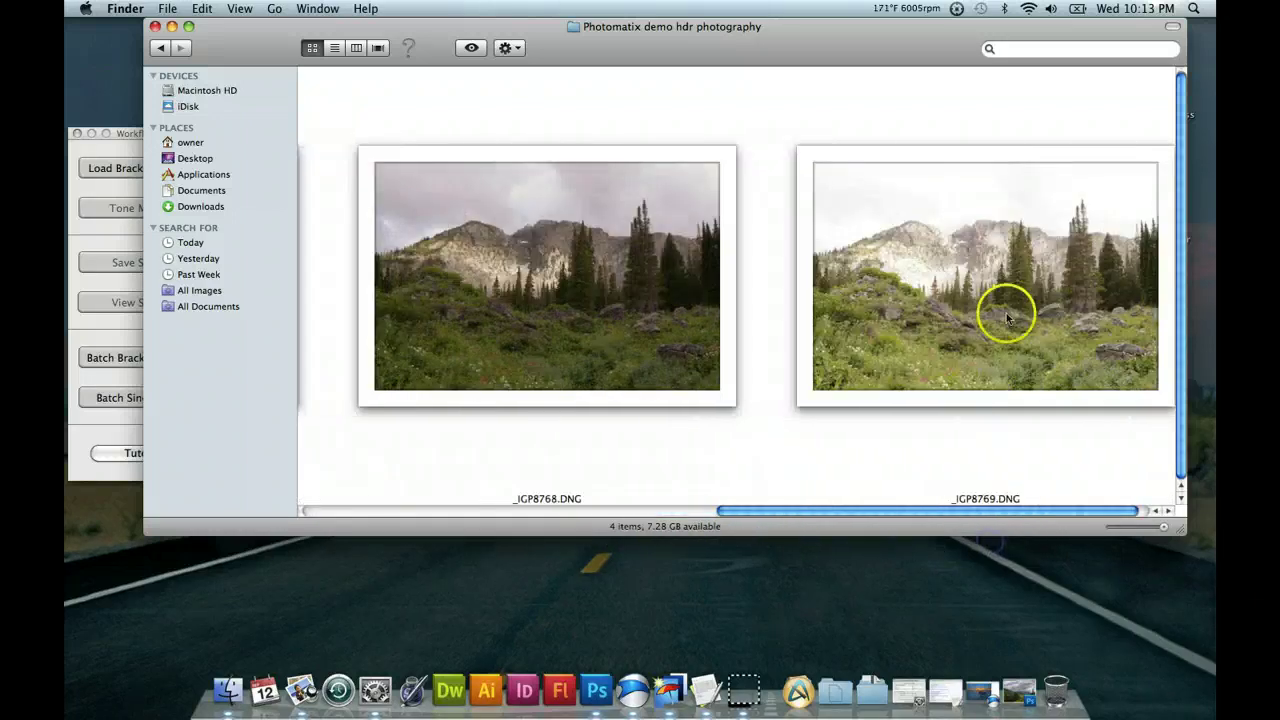
drag(883, 508, 459, 507)
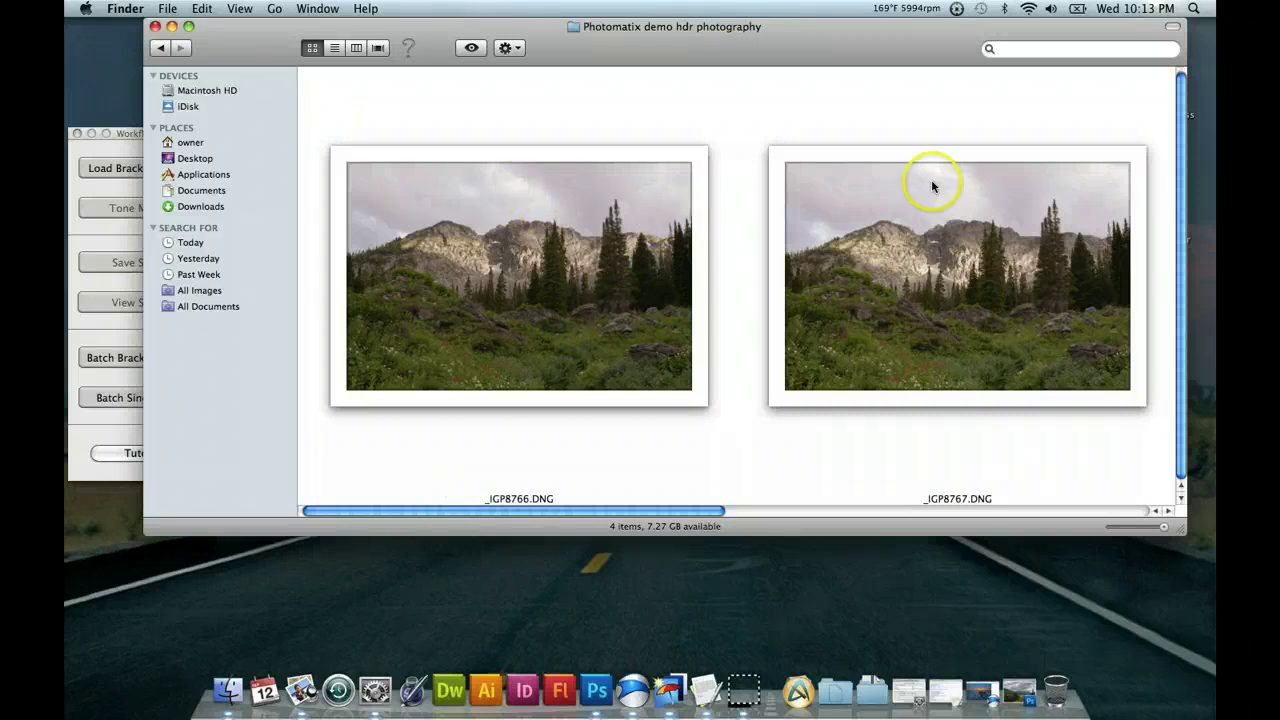
drag(703, 512, 945, 500)
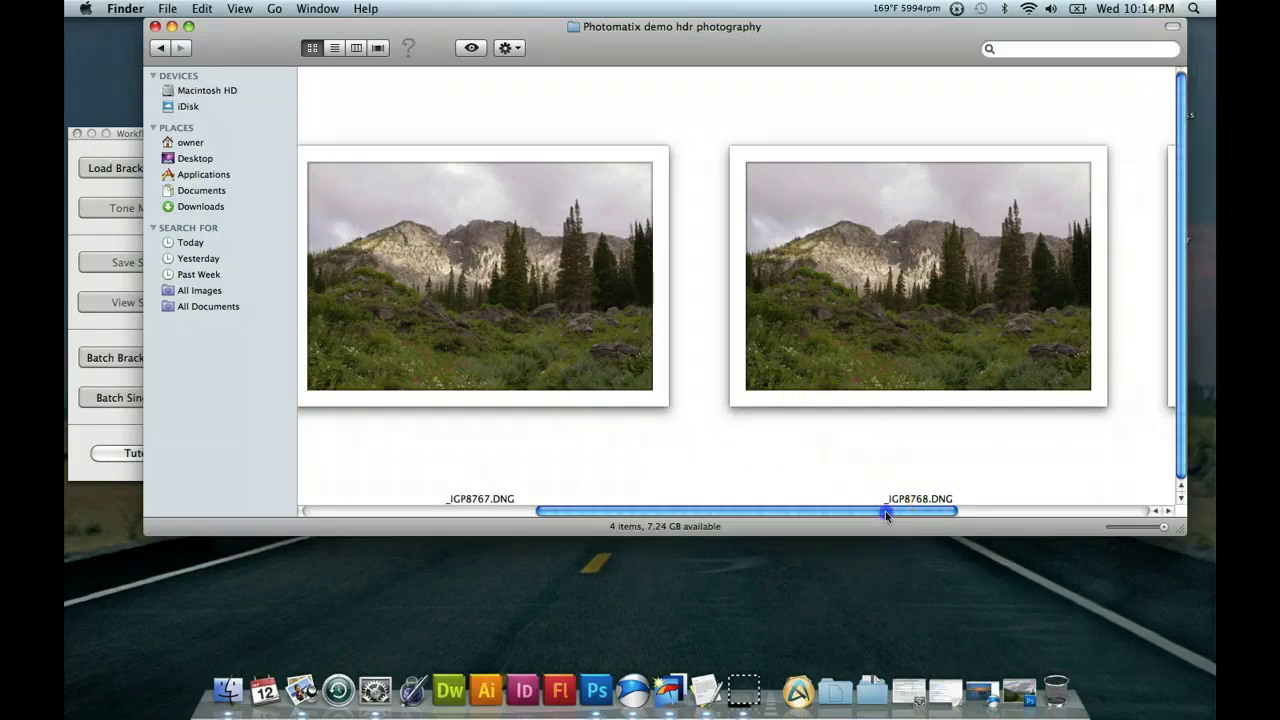
drag(884, 513, 632, 513)
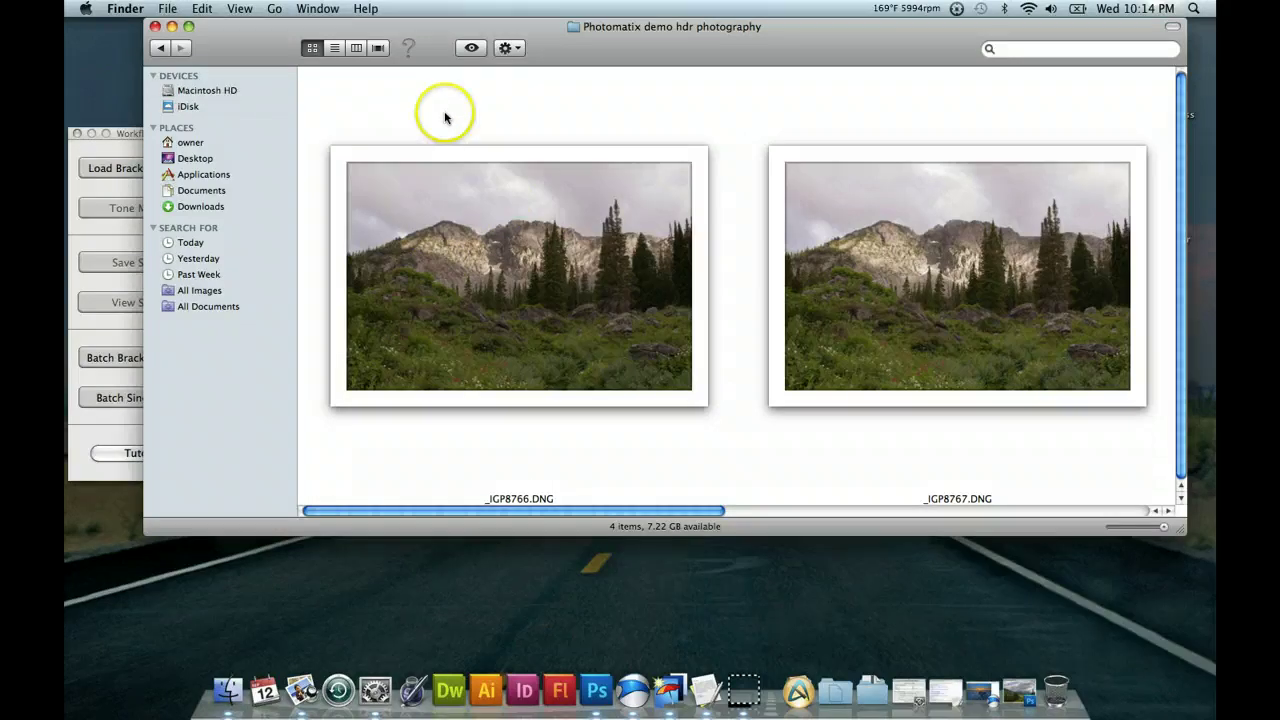
drag(400, 126, 960, 330)
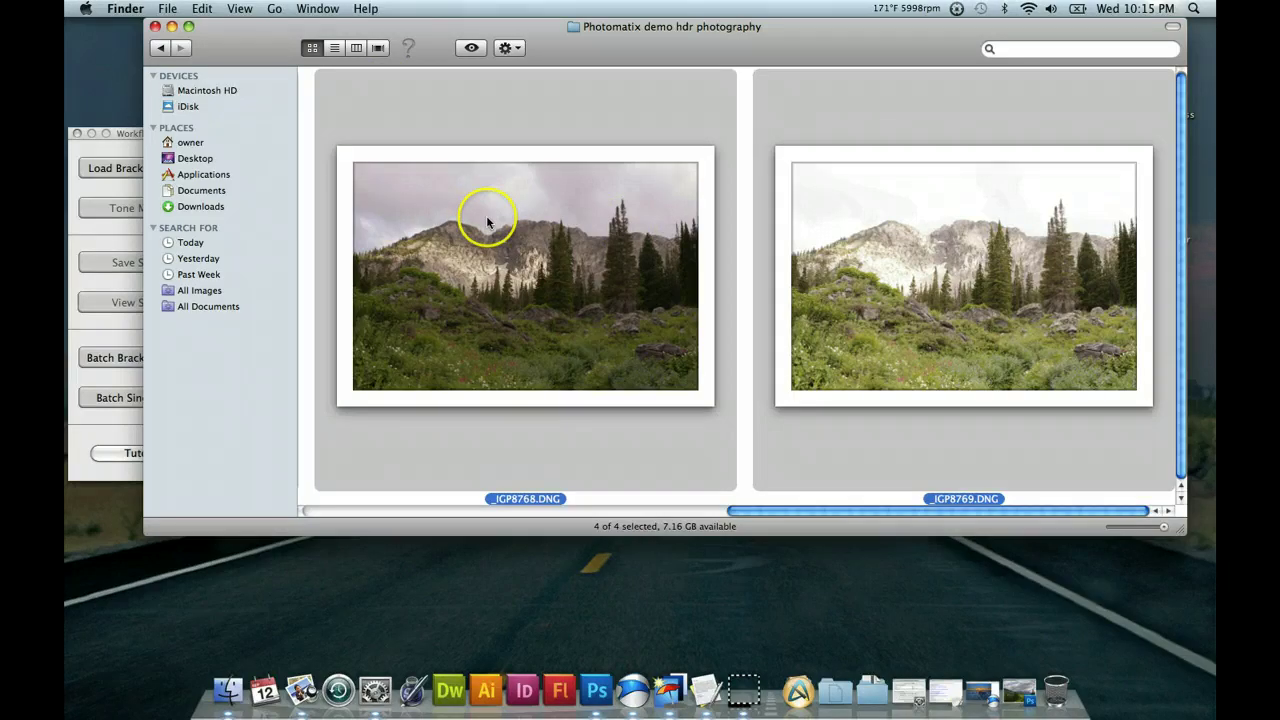
right_click(554, 258)
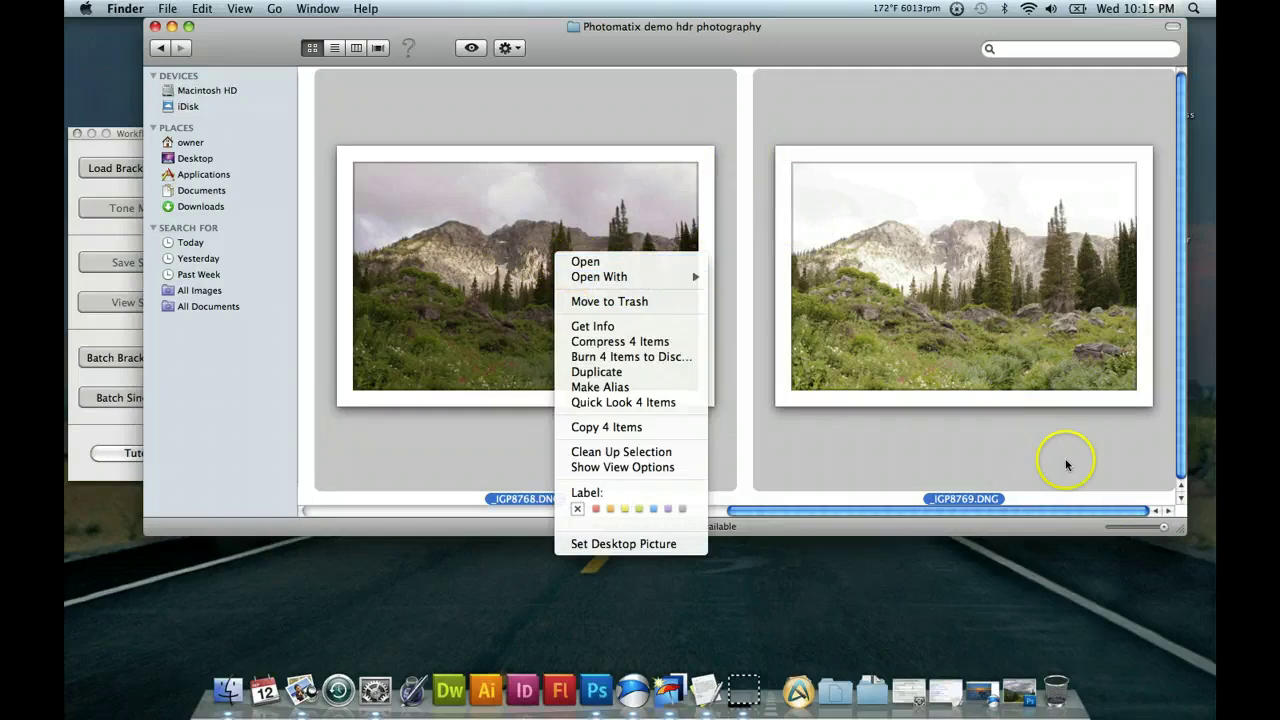
click(1130, 530)
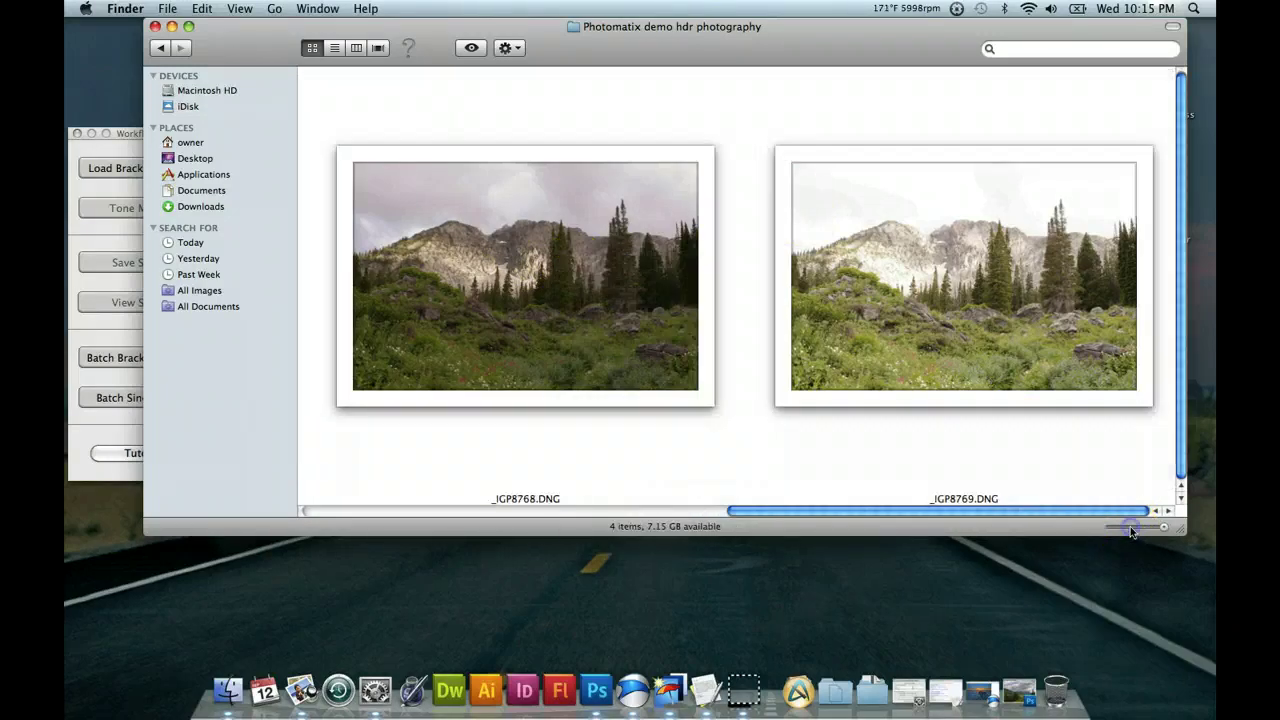
Shrink the thumbnails so all four bracketed DNG photos fit, and open them together with Photomatix Pro
click(1127, 526)
click(1050, 460)
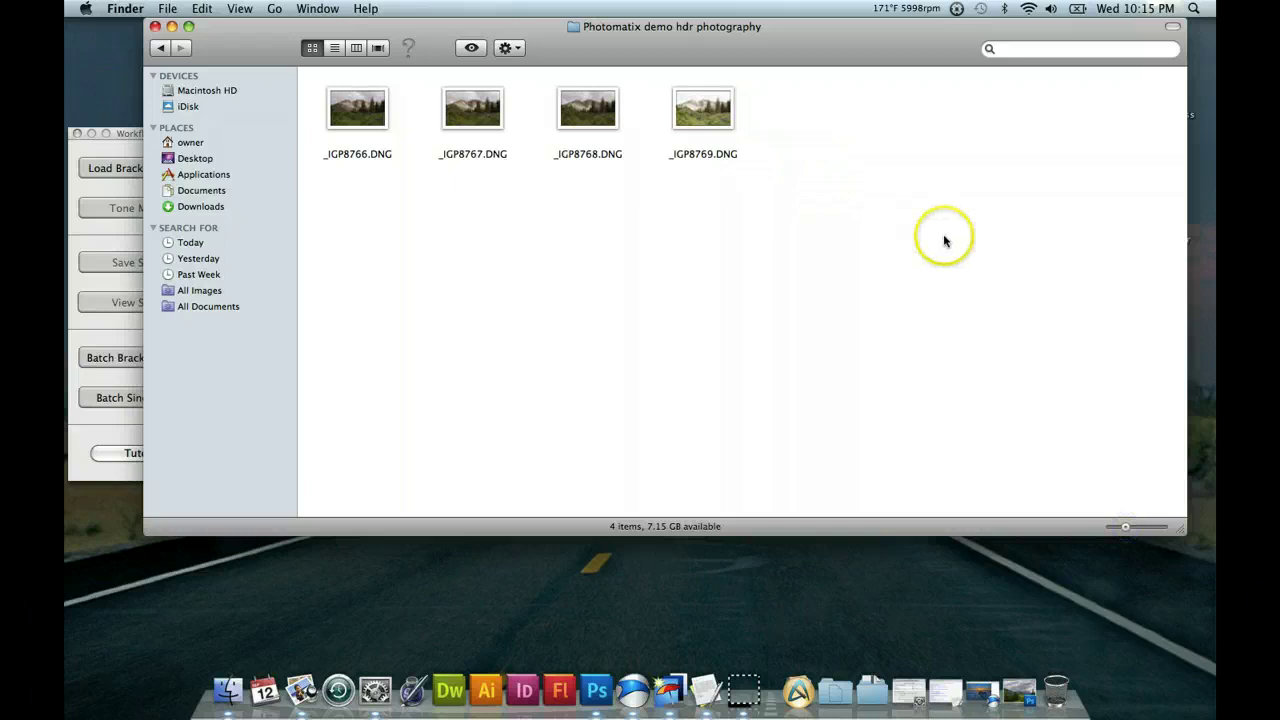
drag(945, 250, 246, 94)
right_click(349, 114)
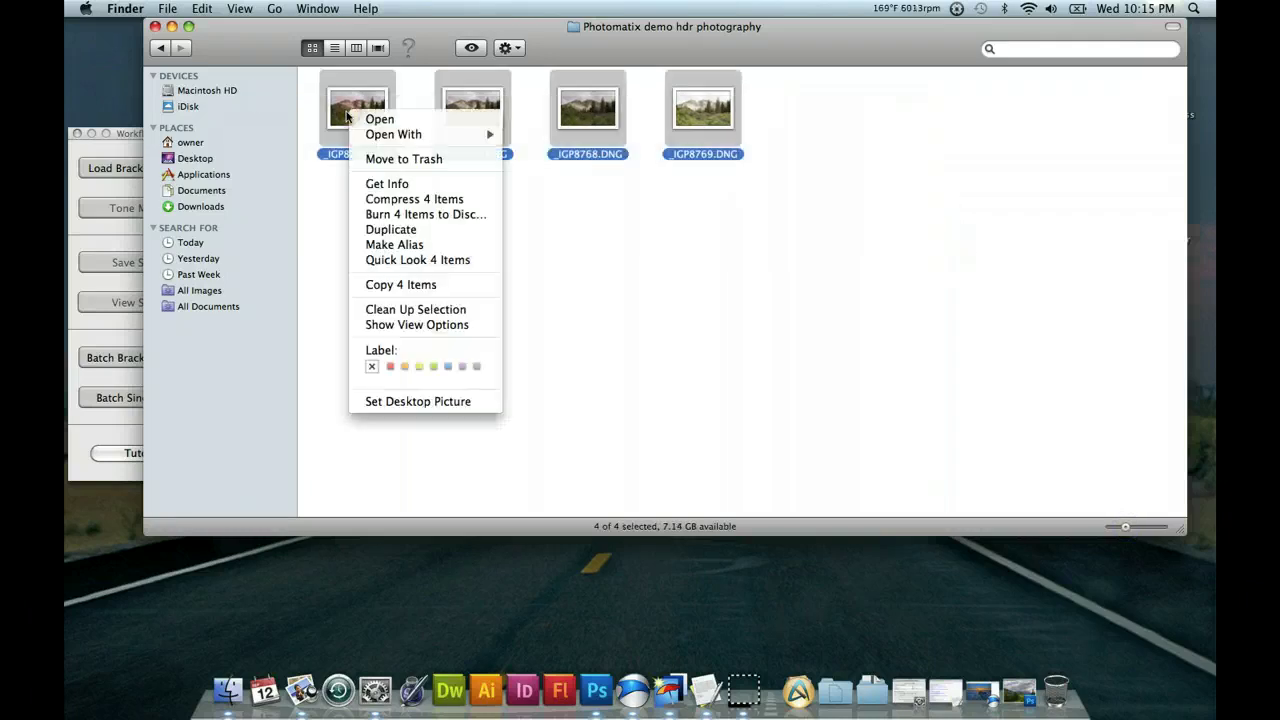
mouse_move(390, 134)
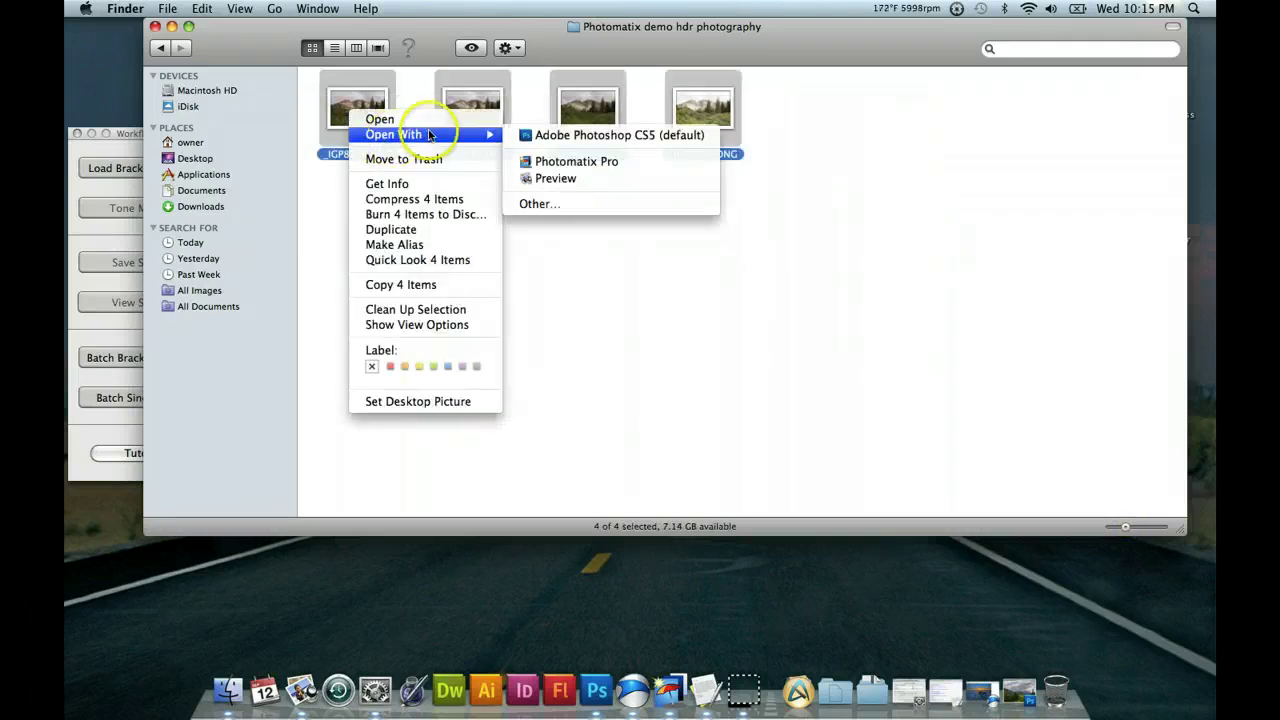
click(580, 163)
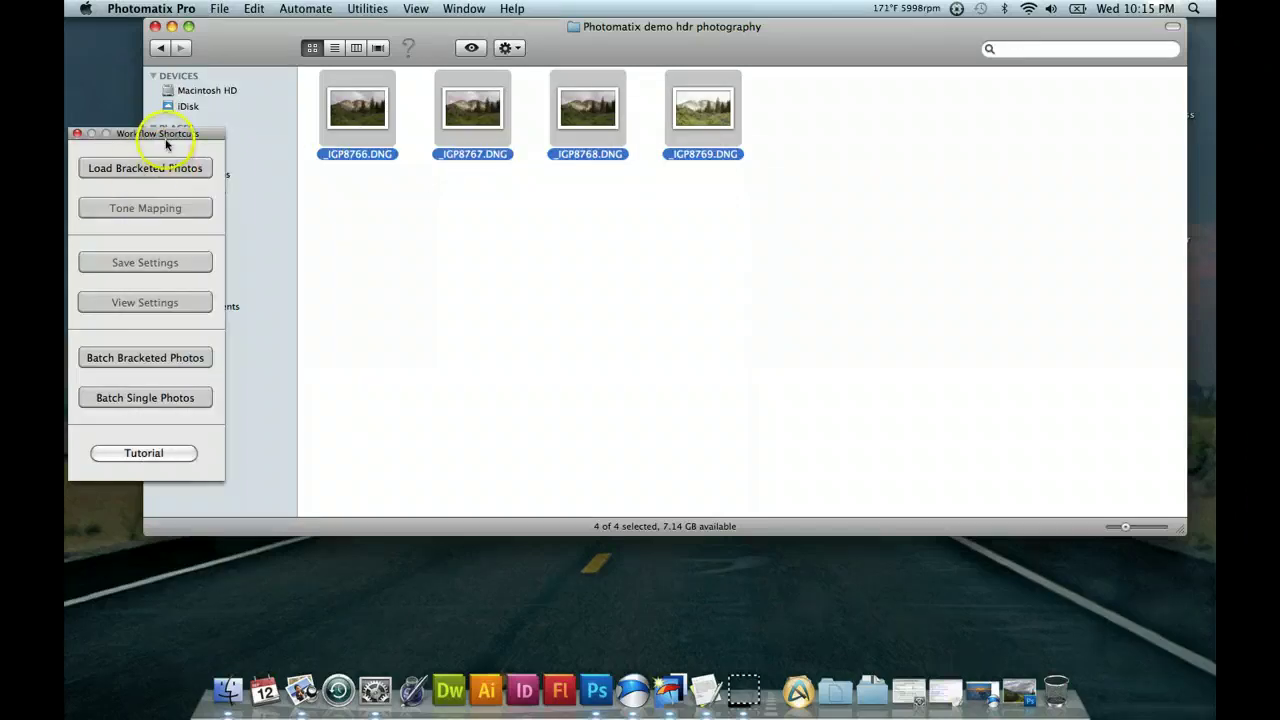
Merge the four bracketed photos for HDR processing, leaving the intermediary 32-bit HDR image hidden
click(131, 207)
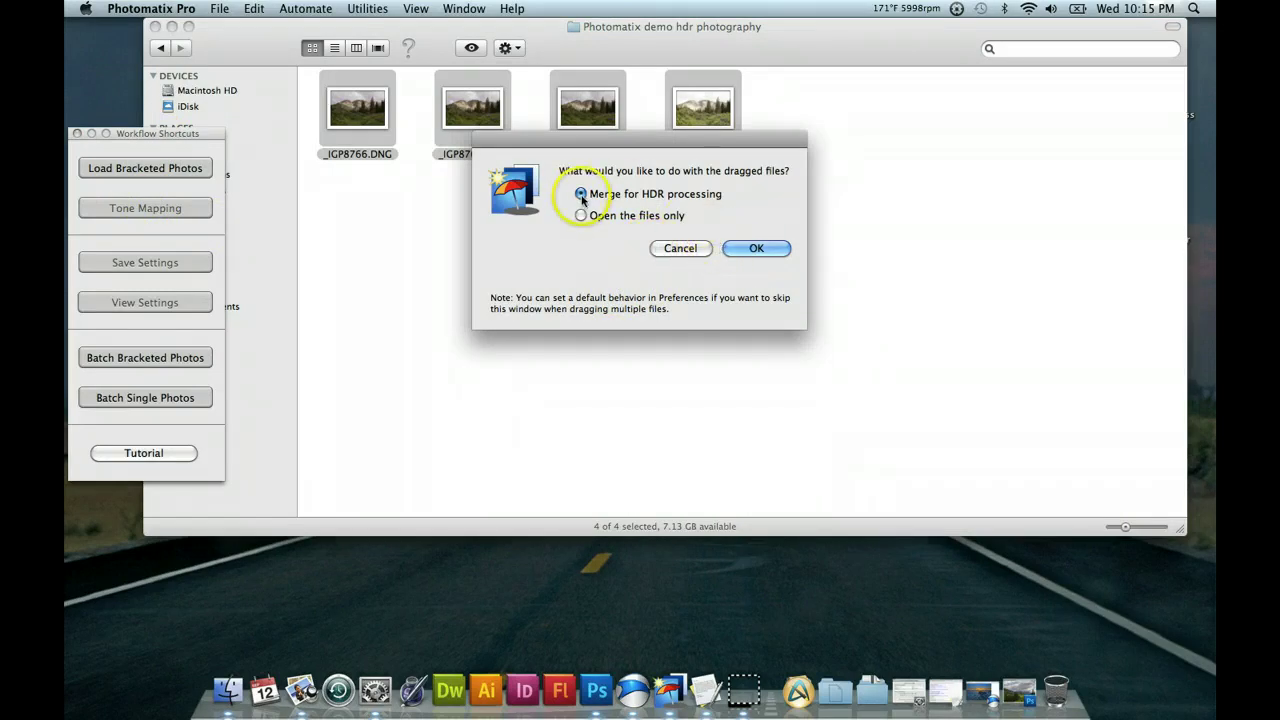
click(748, 250)
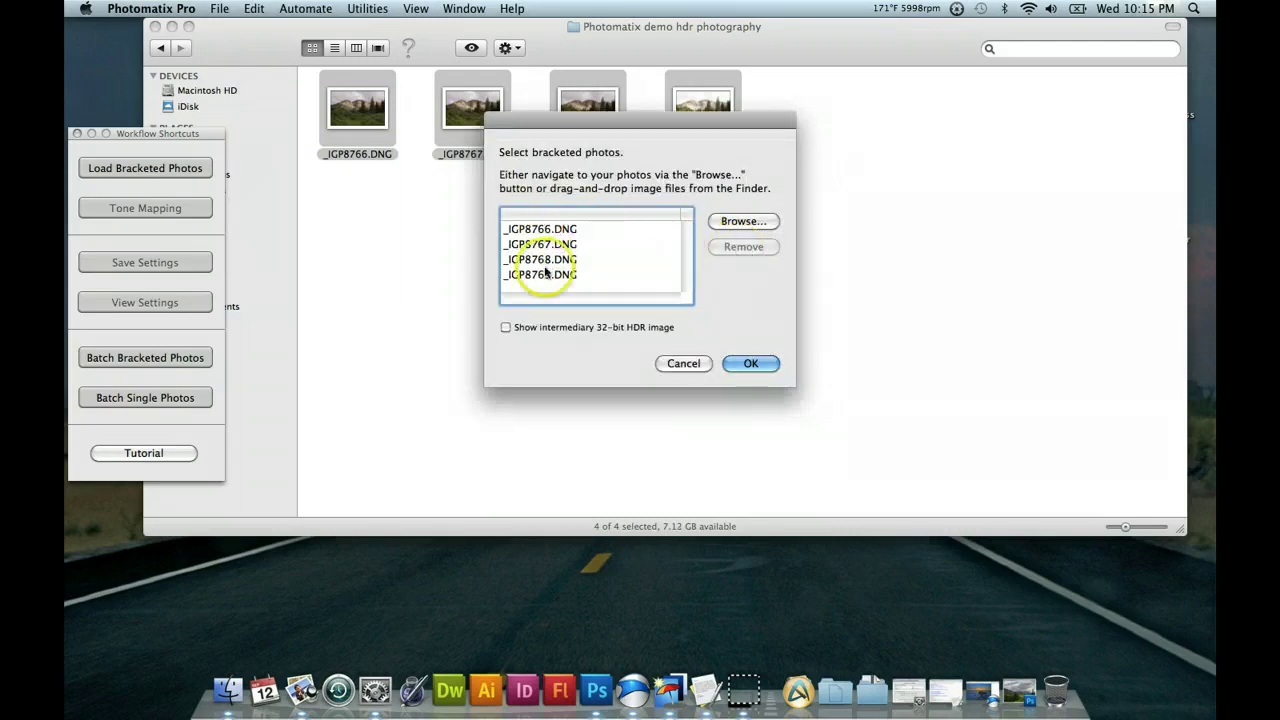
click(750, 364)
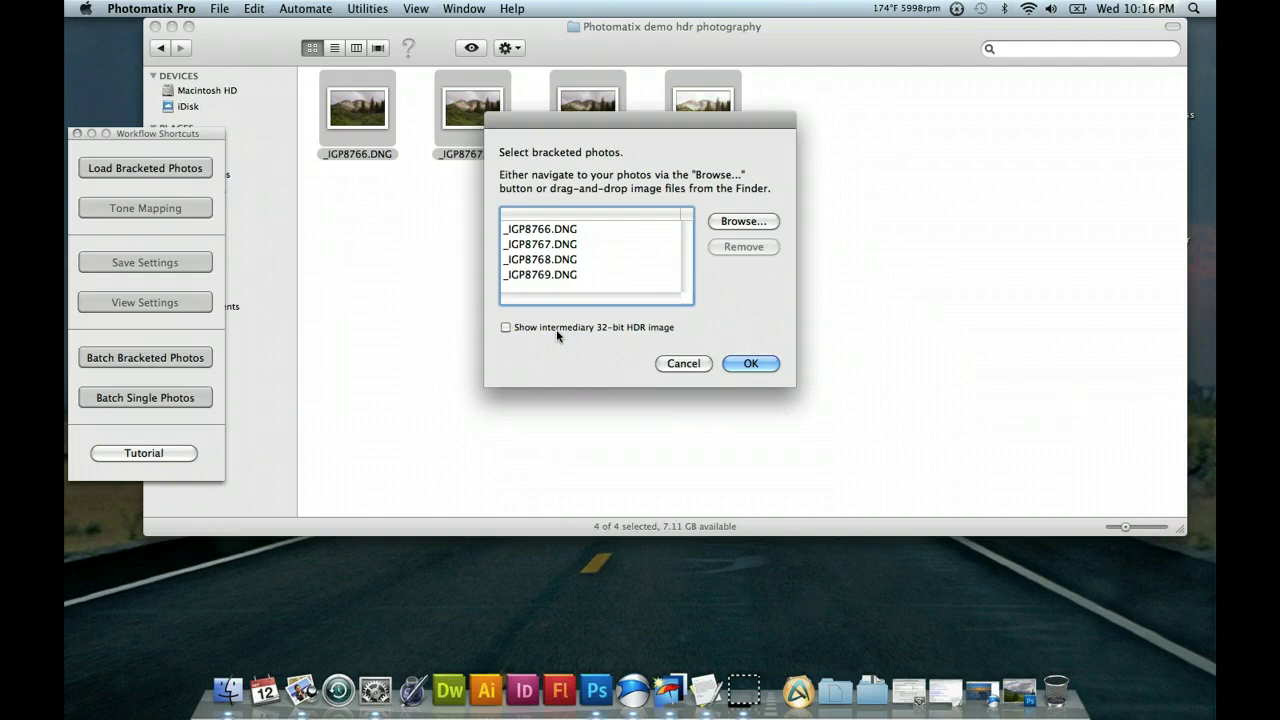
click(747, 363)
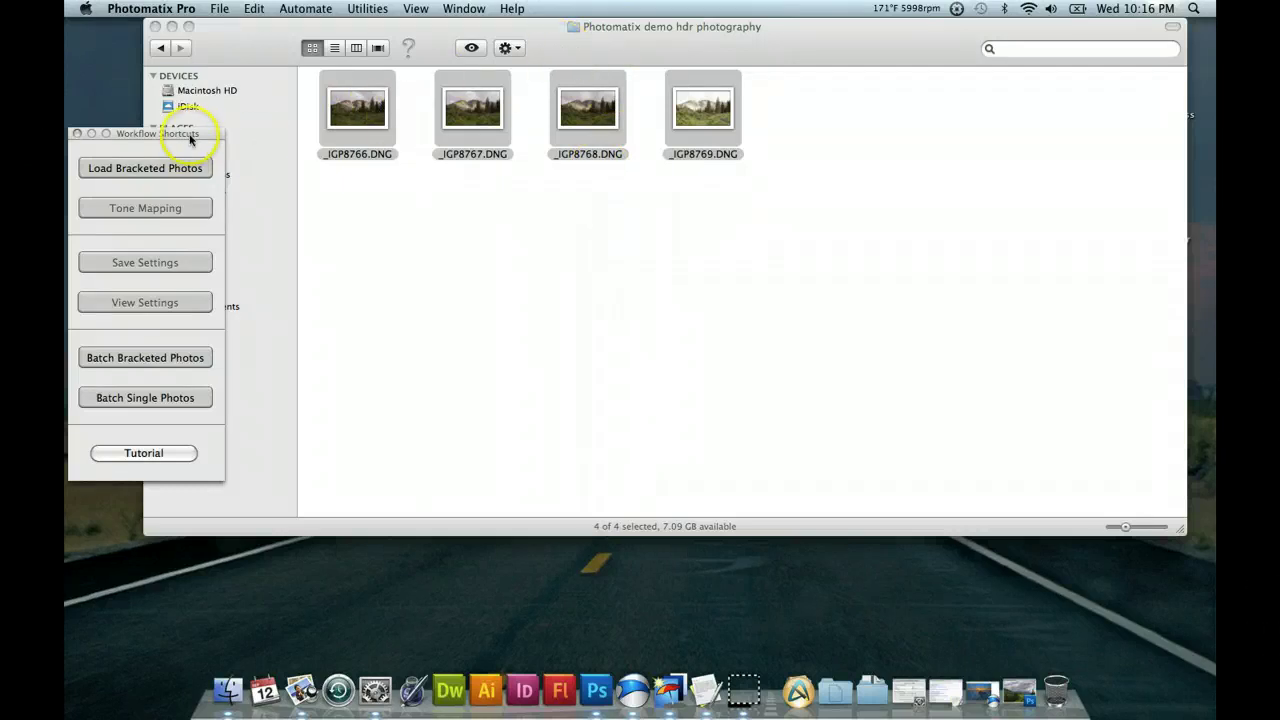
drag(190, 133, 197, 134)
drag(594, 57, 660, 55)
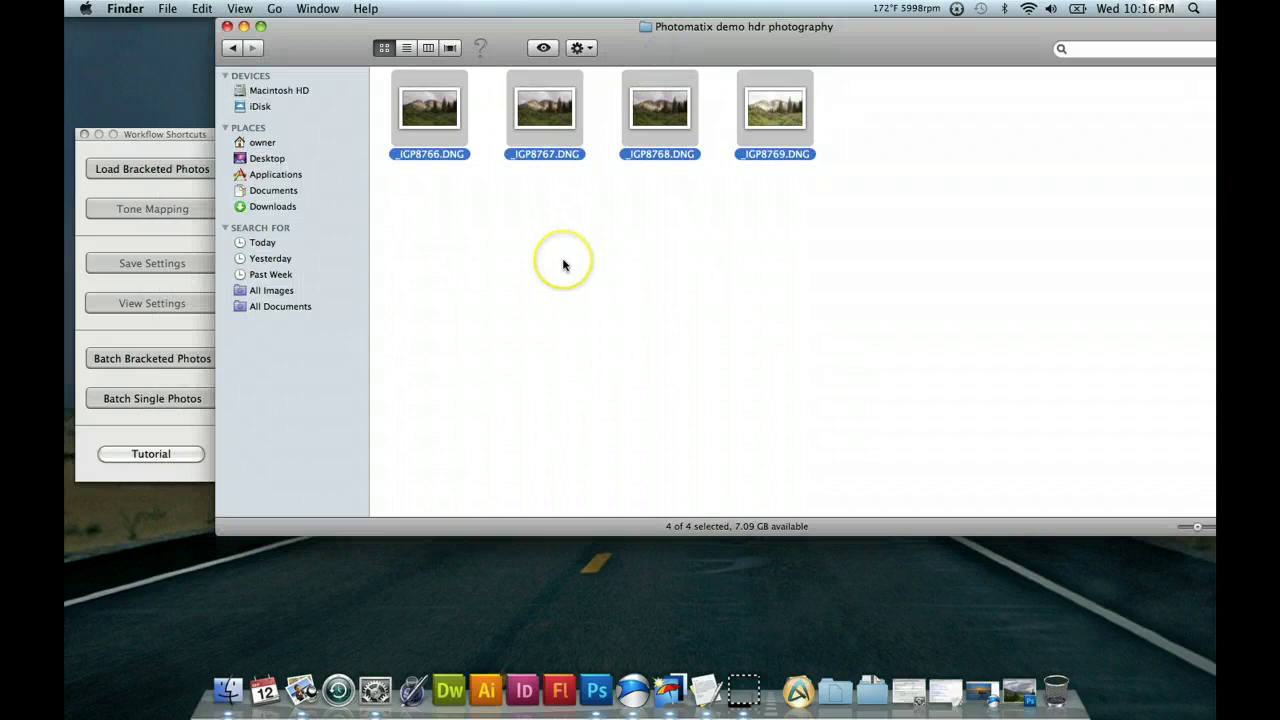
right_click(538, 155)
mouse_move(600, 156)
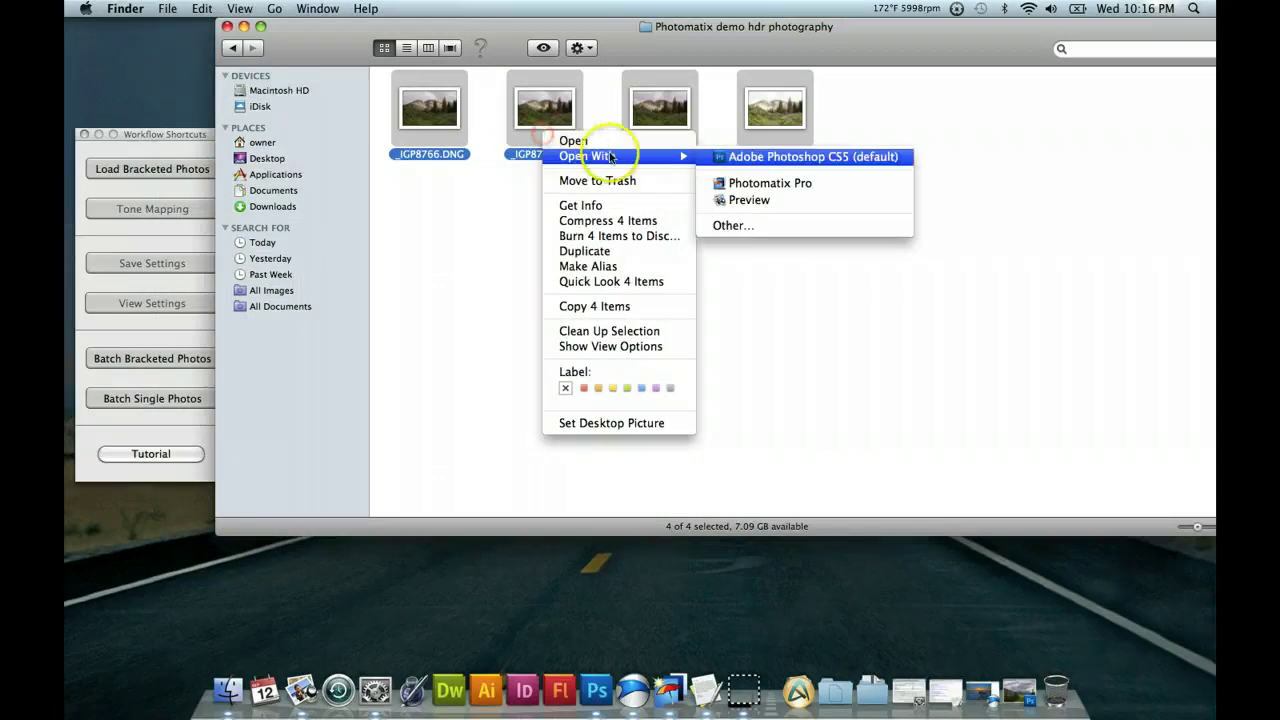
click(740, 180)
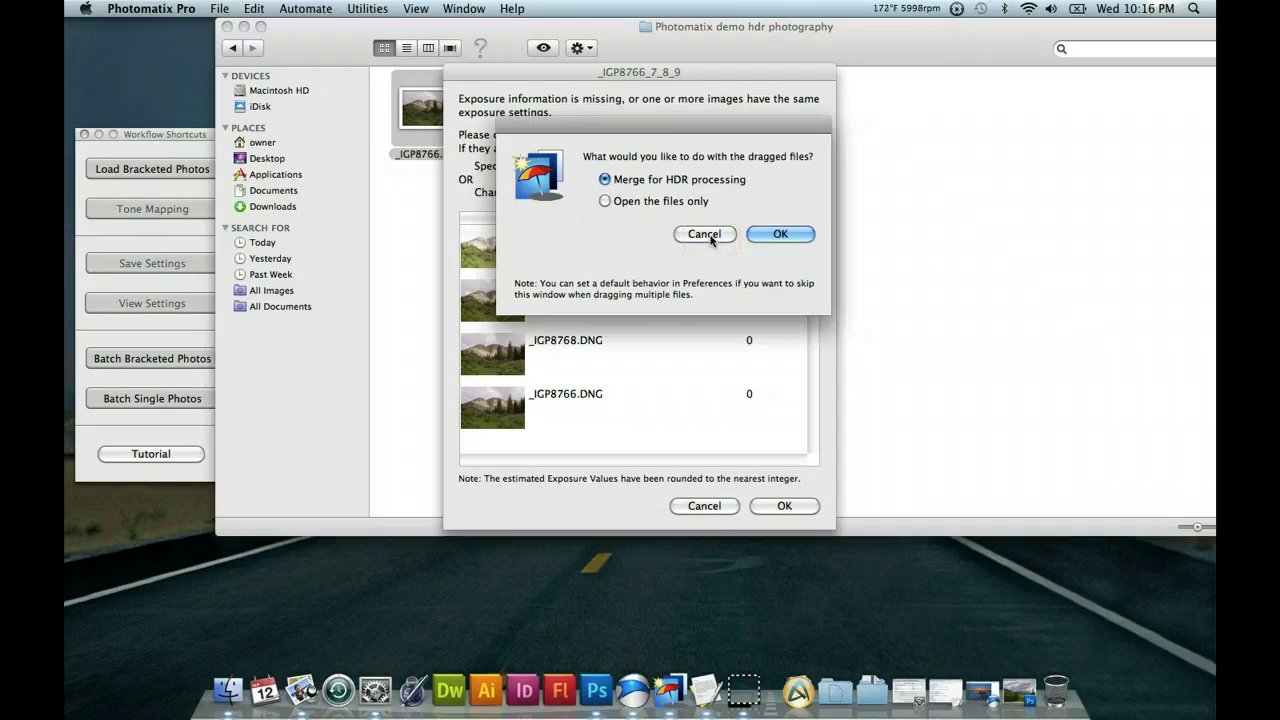
click(705, 236)
Review the E.V. spacing choices, keep the spacing at 1 and accept the estimated exposure values for the four photos
drag(690, 80, 627, 76)
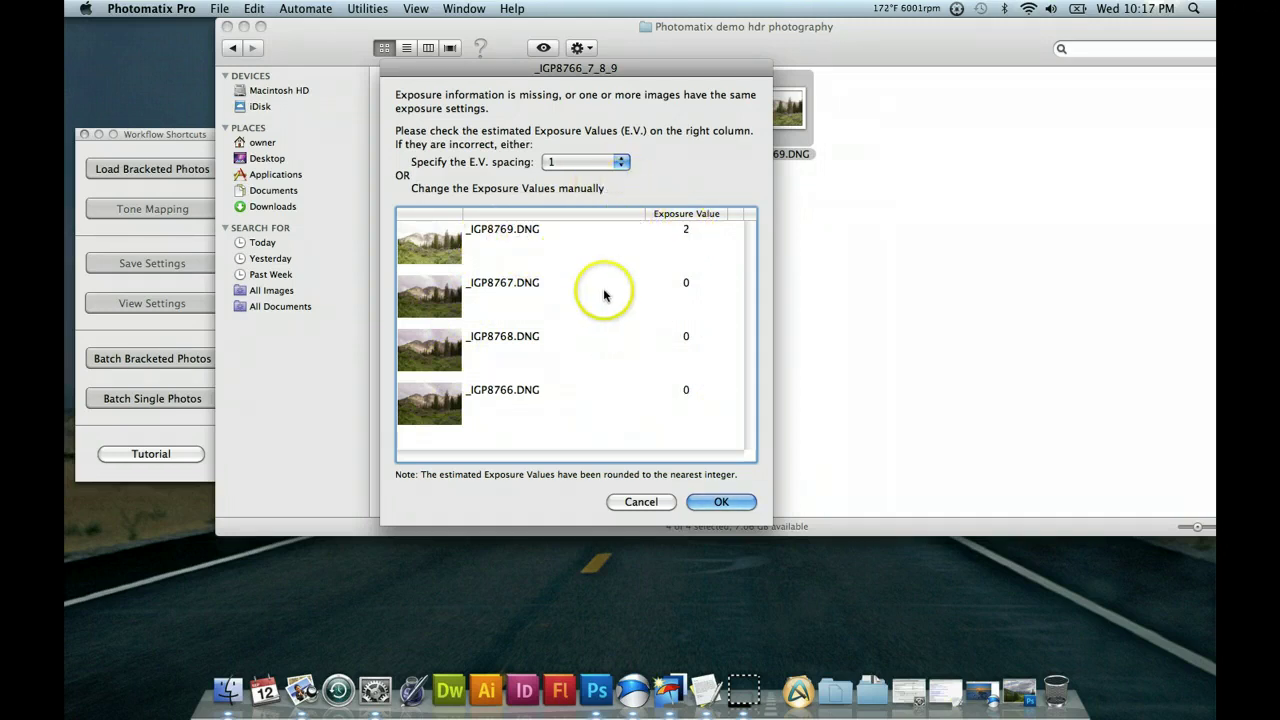
click(621, 165)
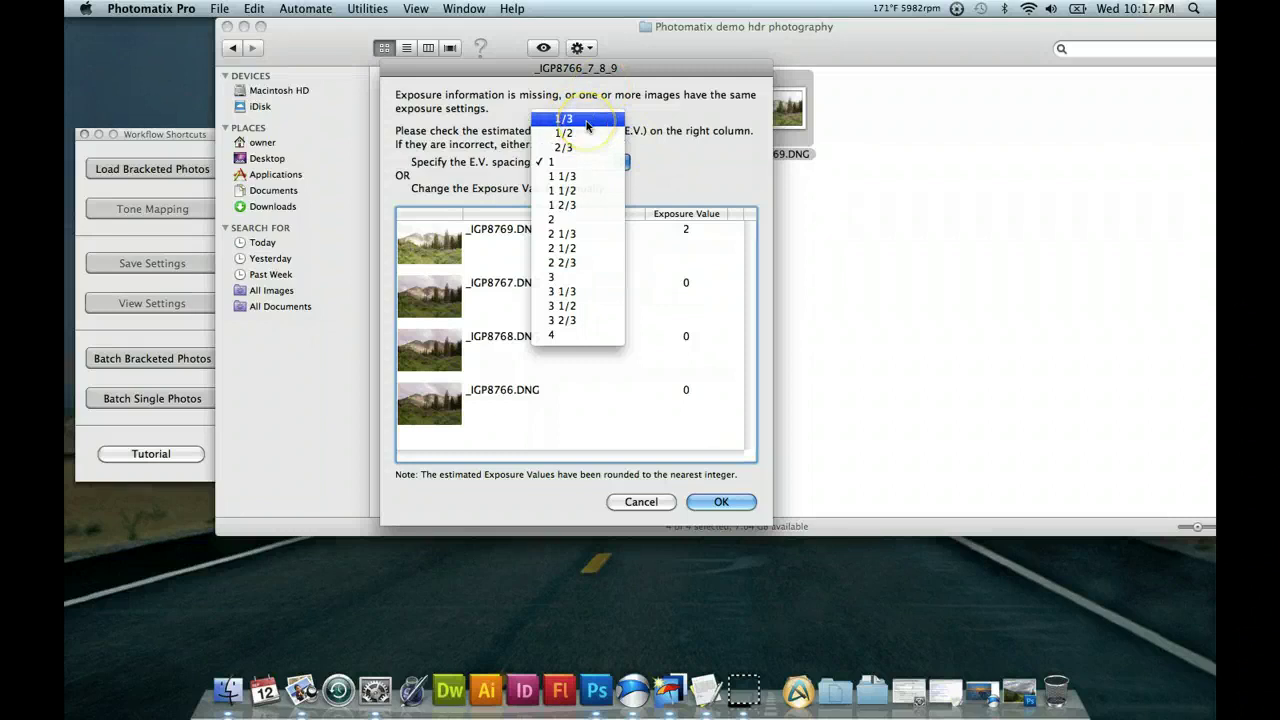
click(661, 147)
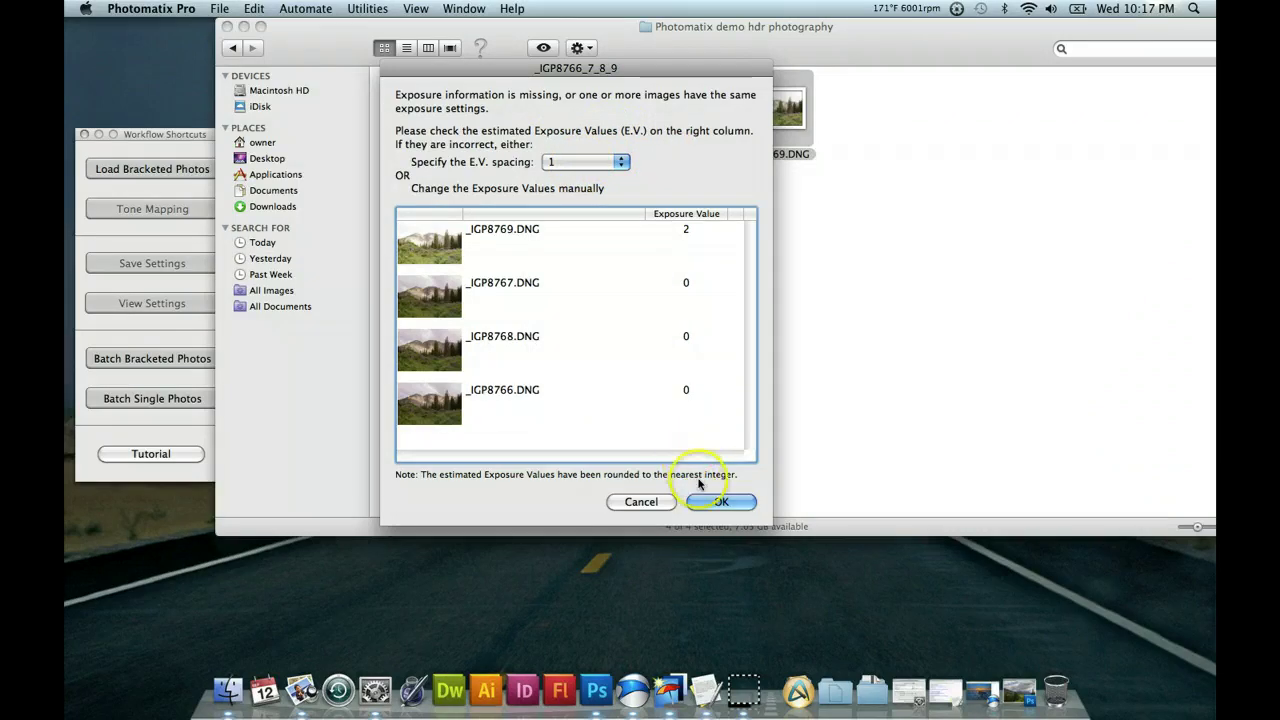
click(720, 505)
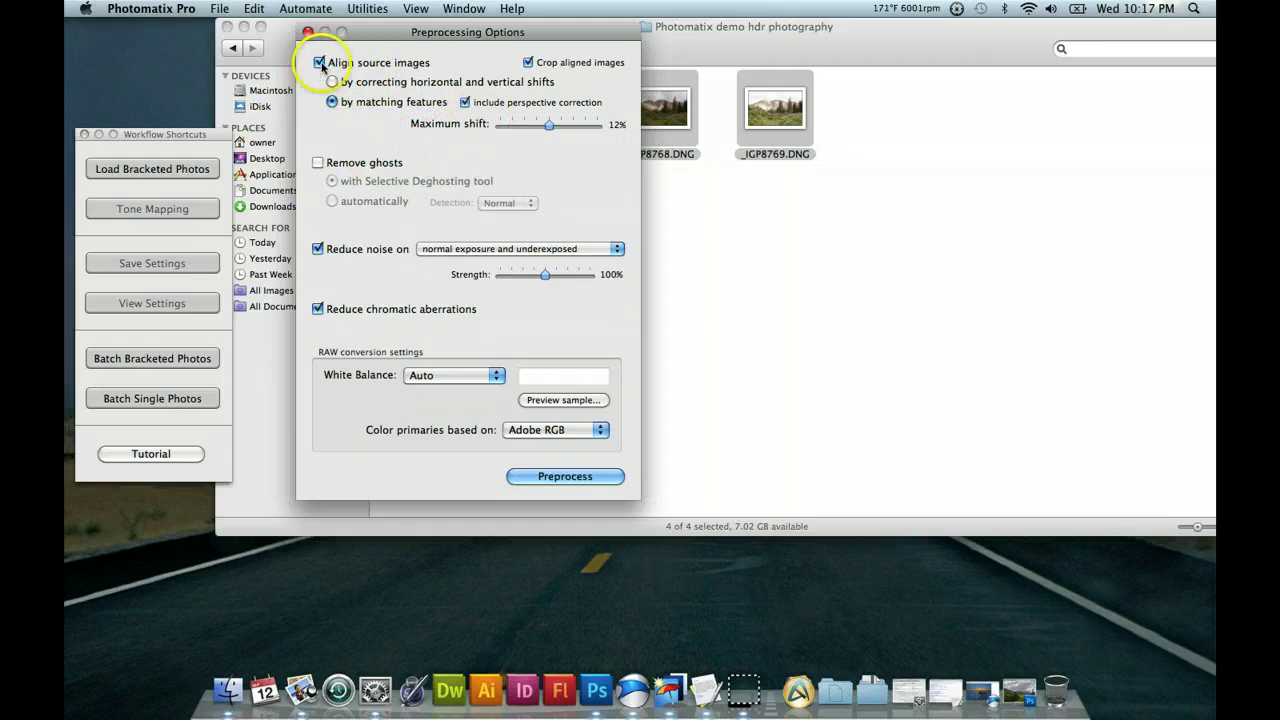
Review the preprocessing options for aligning and cropping the source images, removing ghosts, and reducing noise and chromatic aberrations
mouse_move(322, 66)
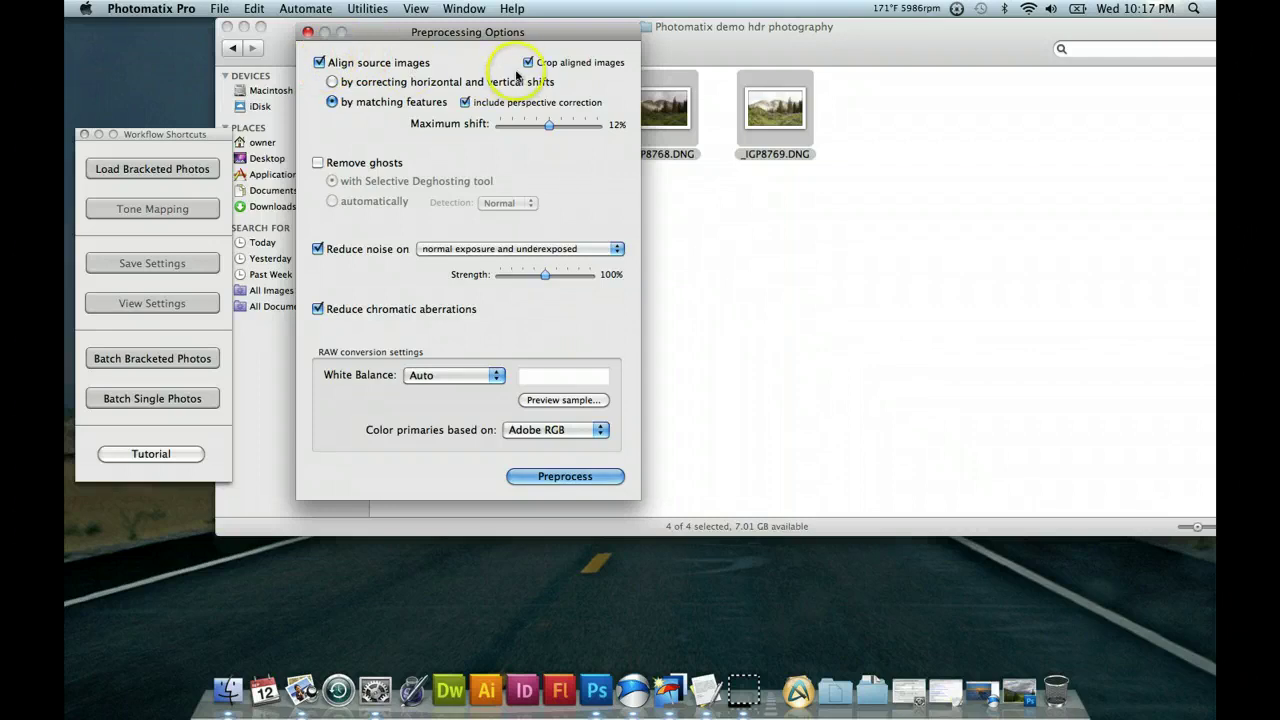
mouse_move(531, 66)
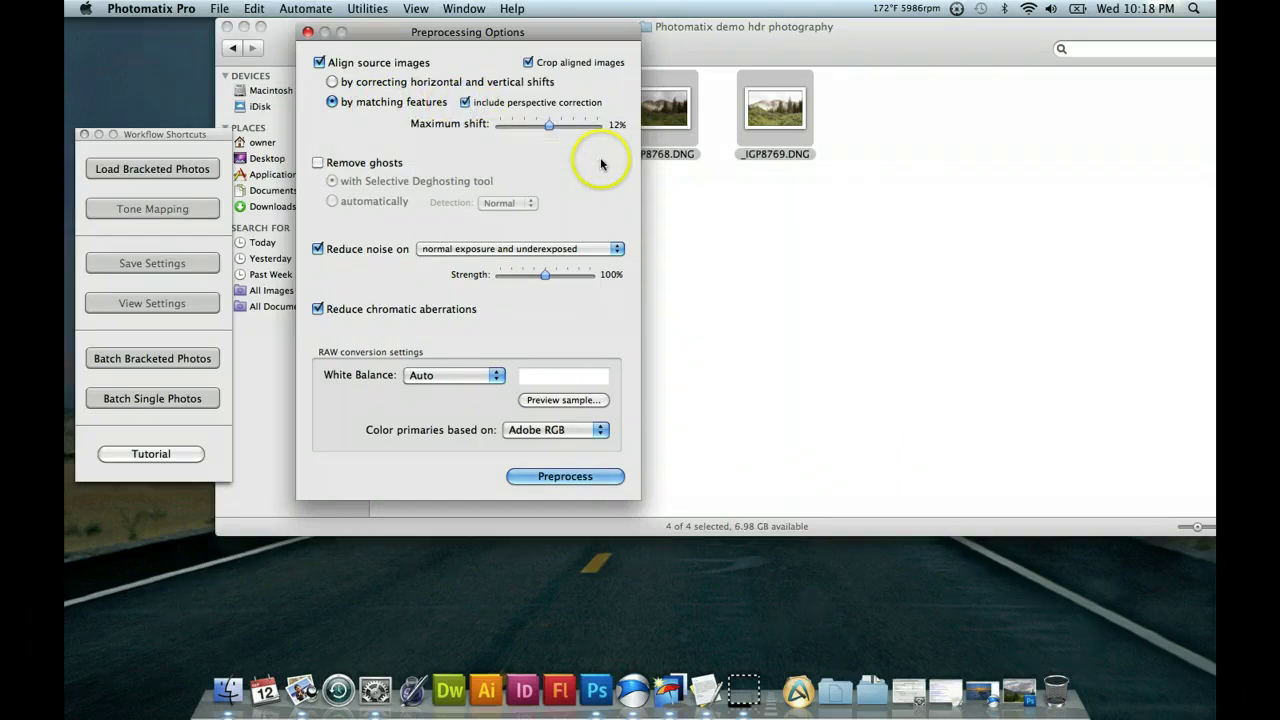
click(495, 108)
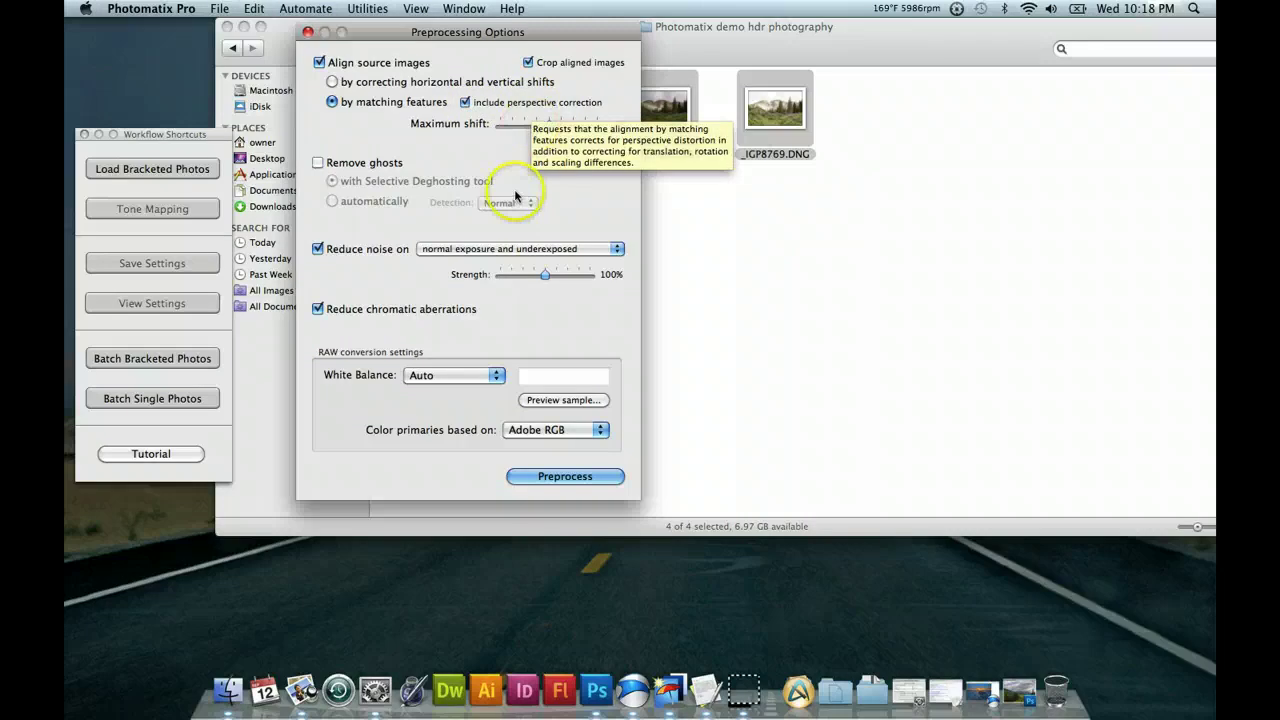
click(509, 222)
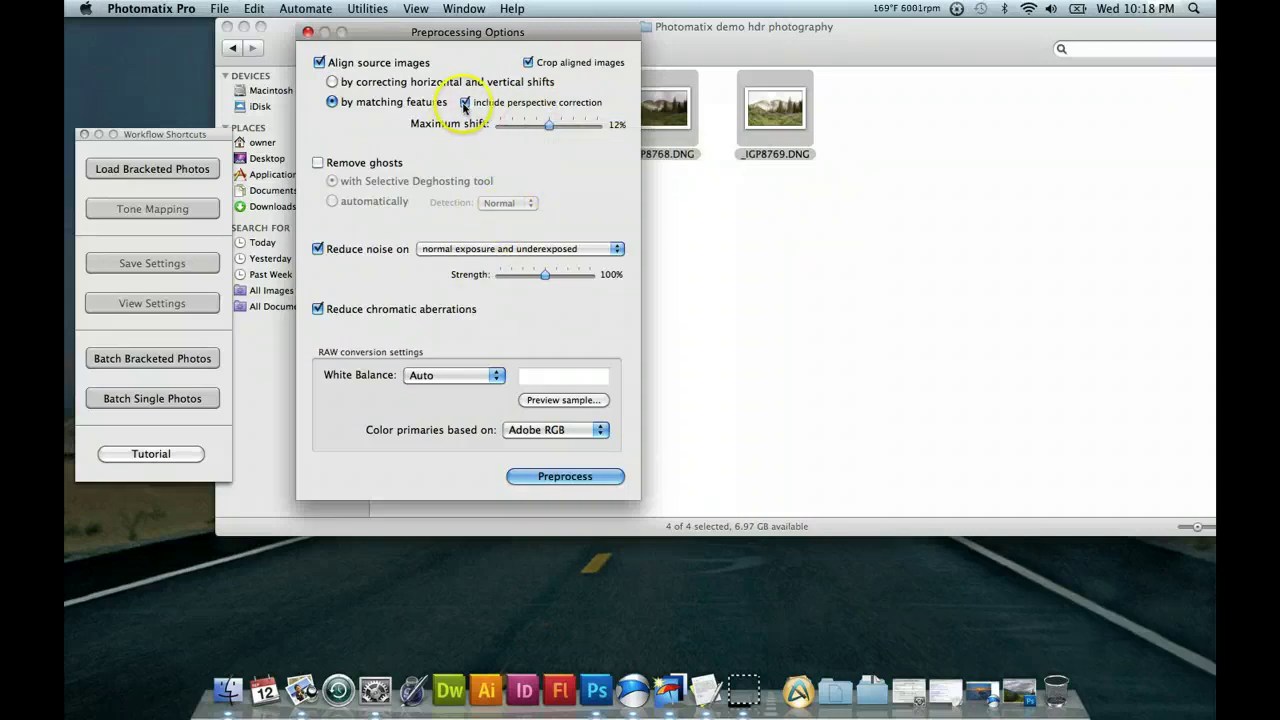
click(447, 183)
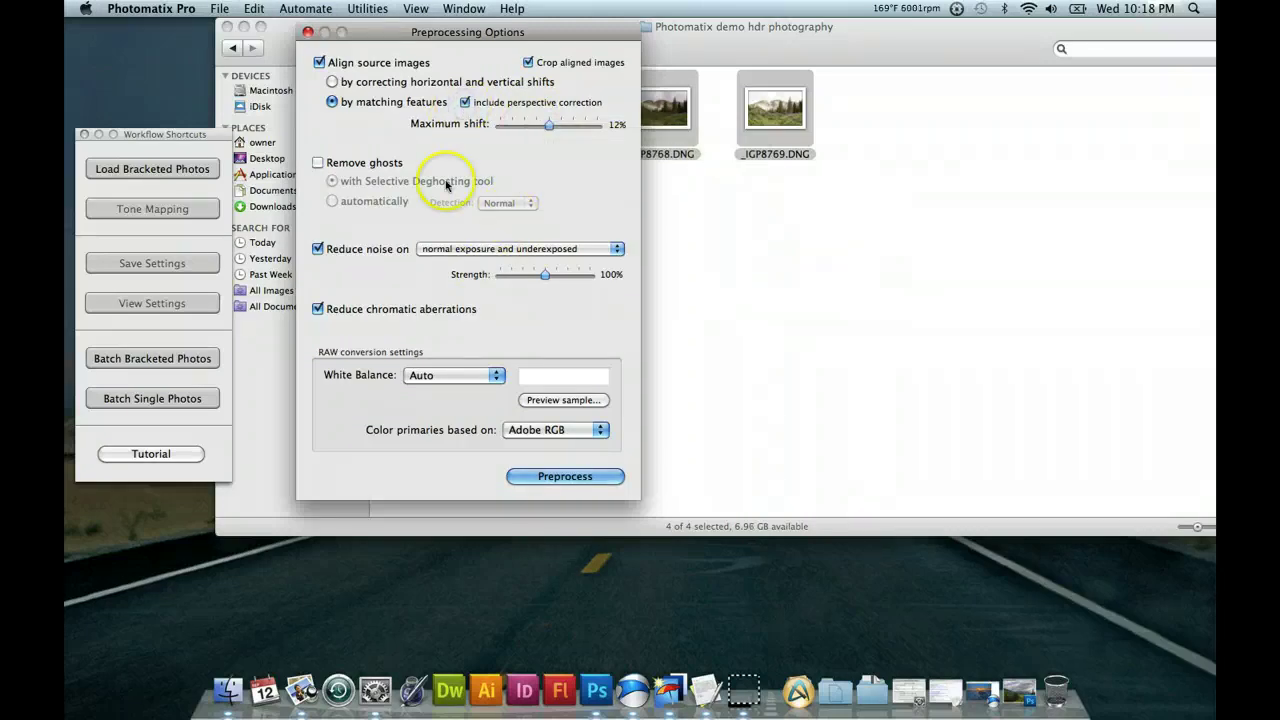
click(369, 306)
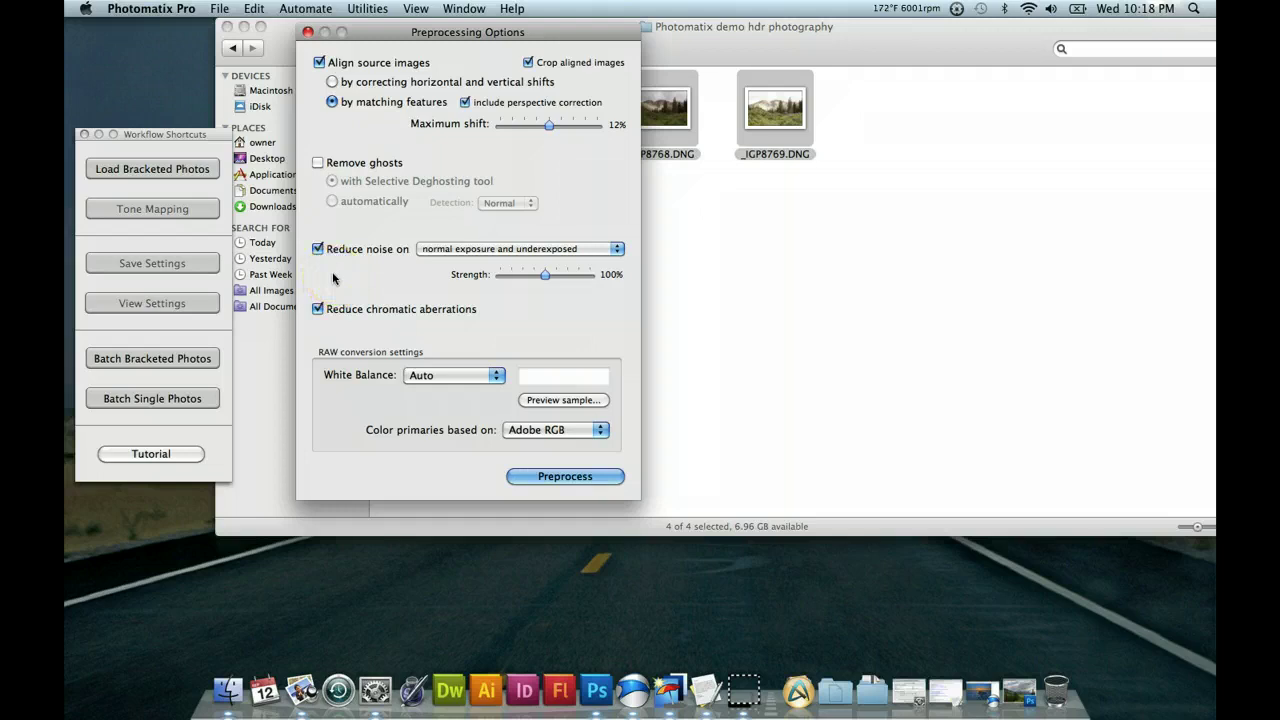
click(340, 275)
click(412, 272)
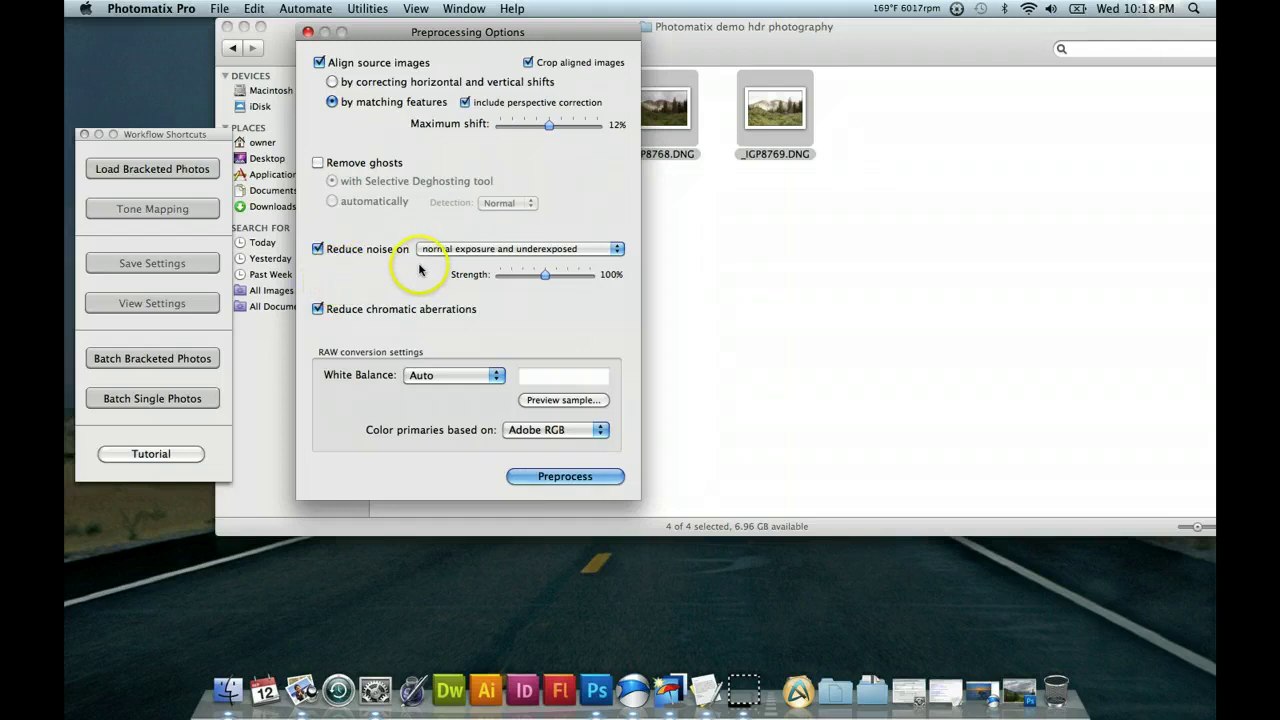
click(397, 263)
Keep noise reduction on normal exposure and underexposed images, and preprocess the four bracketed photos
click(613, 250)
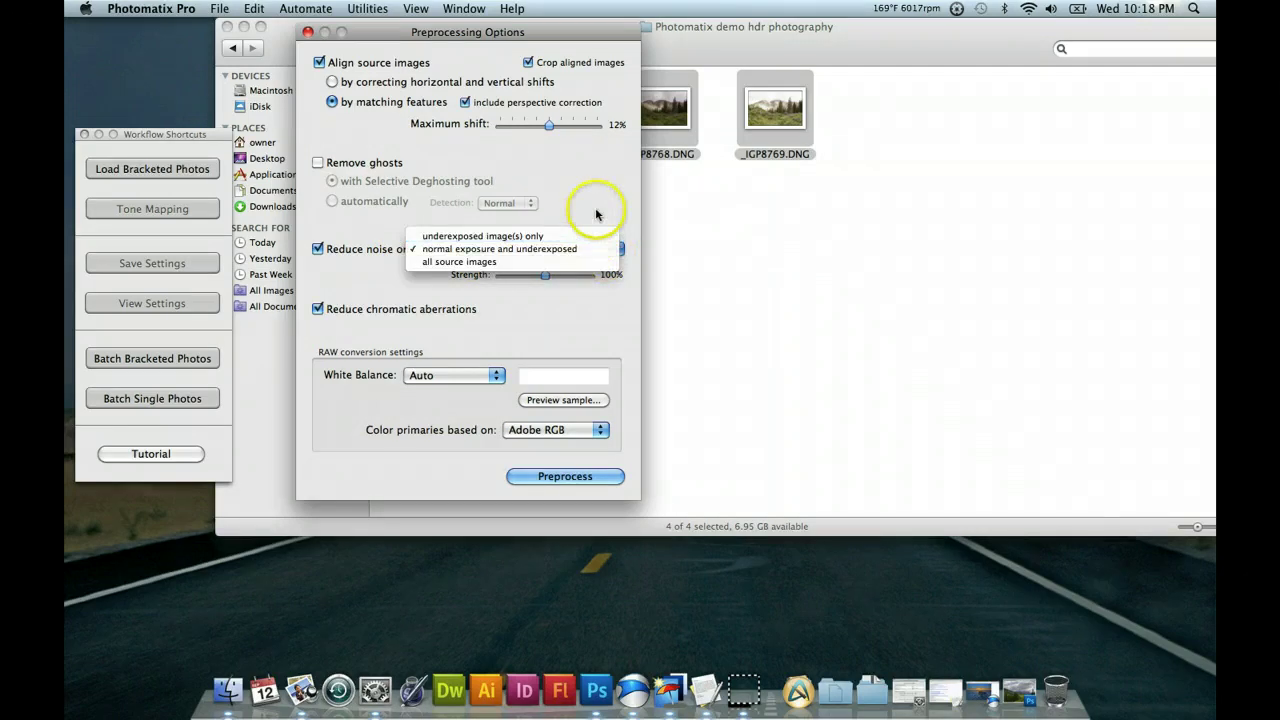
click(596, 213)
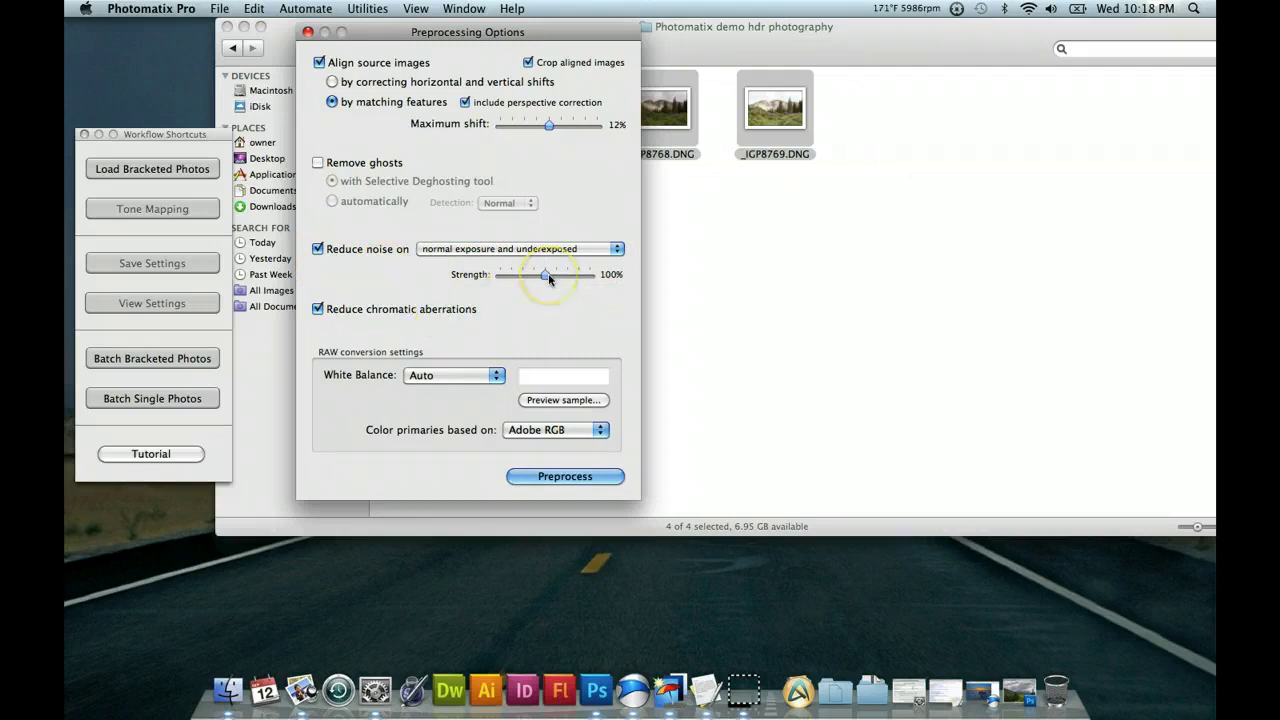
click(343, 319)
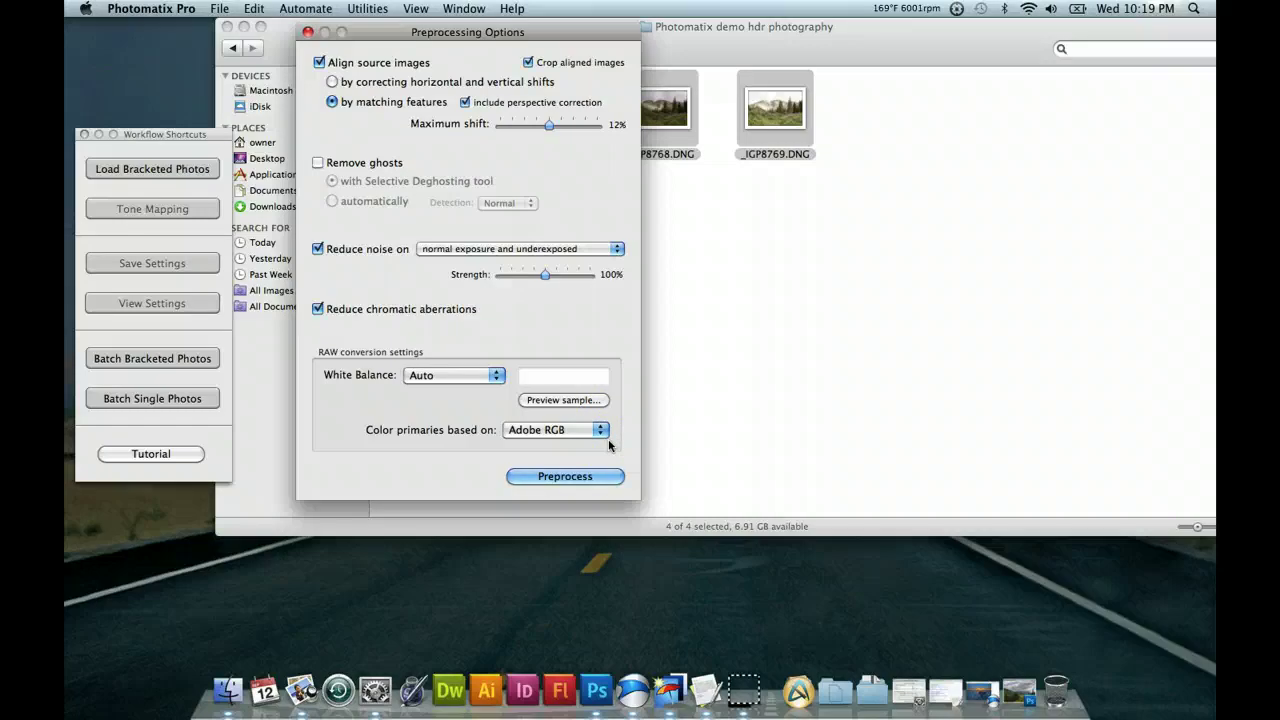
click(537, 478)
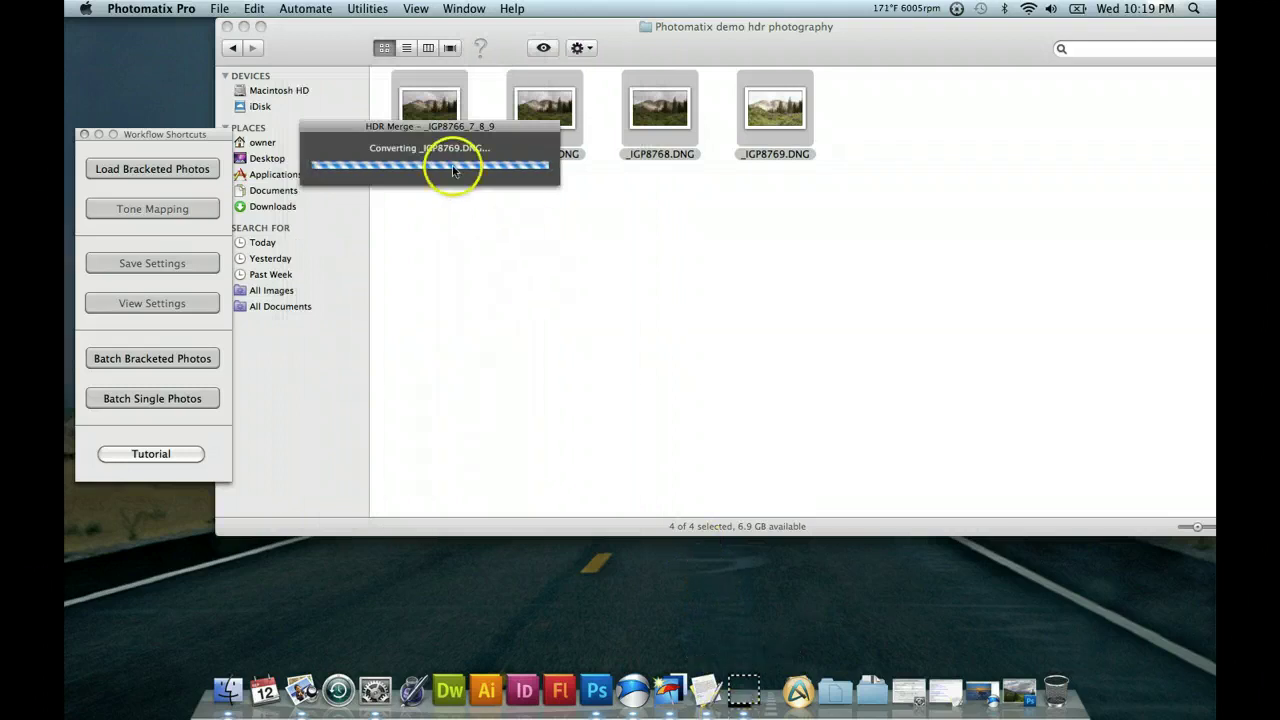
right_click(751, 704)
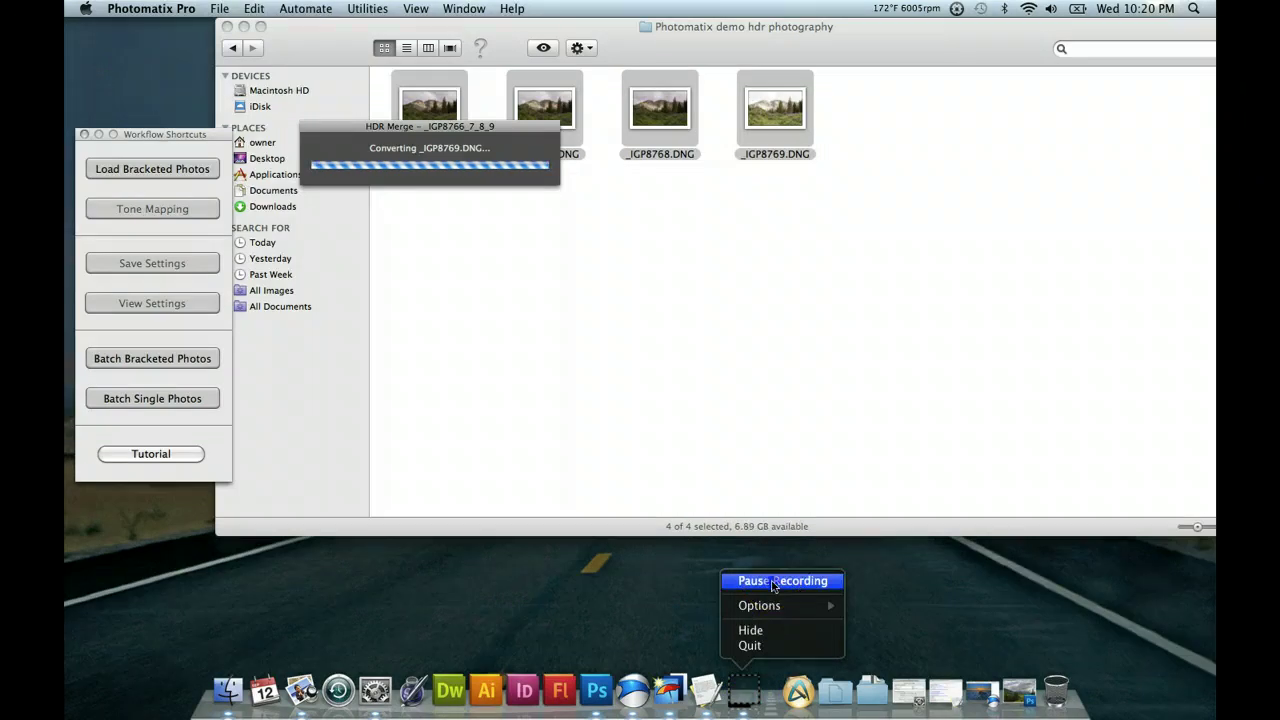
click(773, 584)
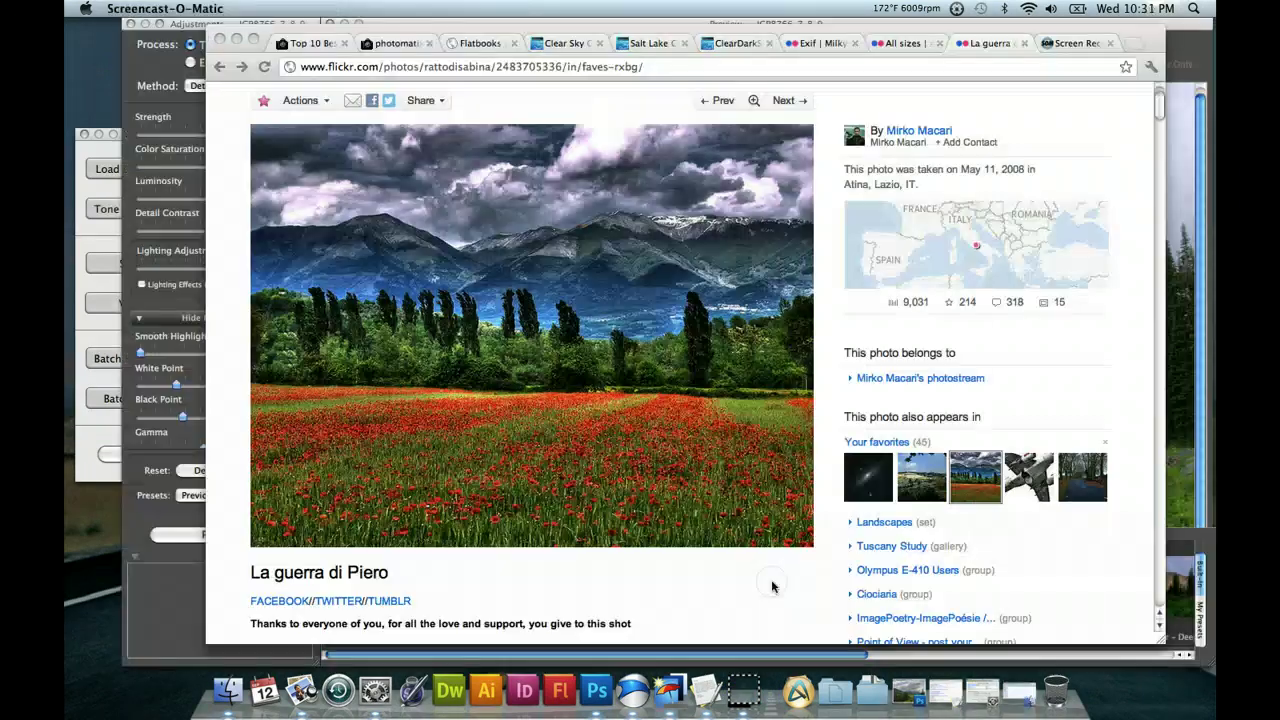
Compare the Flickr photo La guerra di Piero with the pink-sky mountain wildflower photo, and minimize the browser window
click(645, 345)
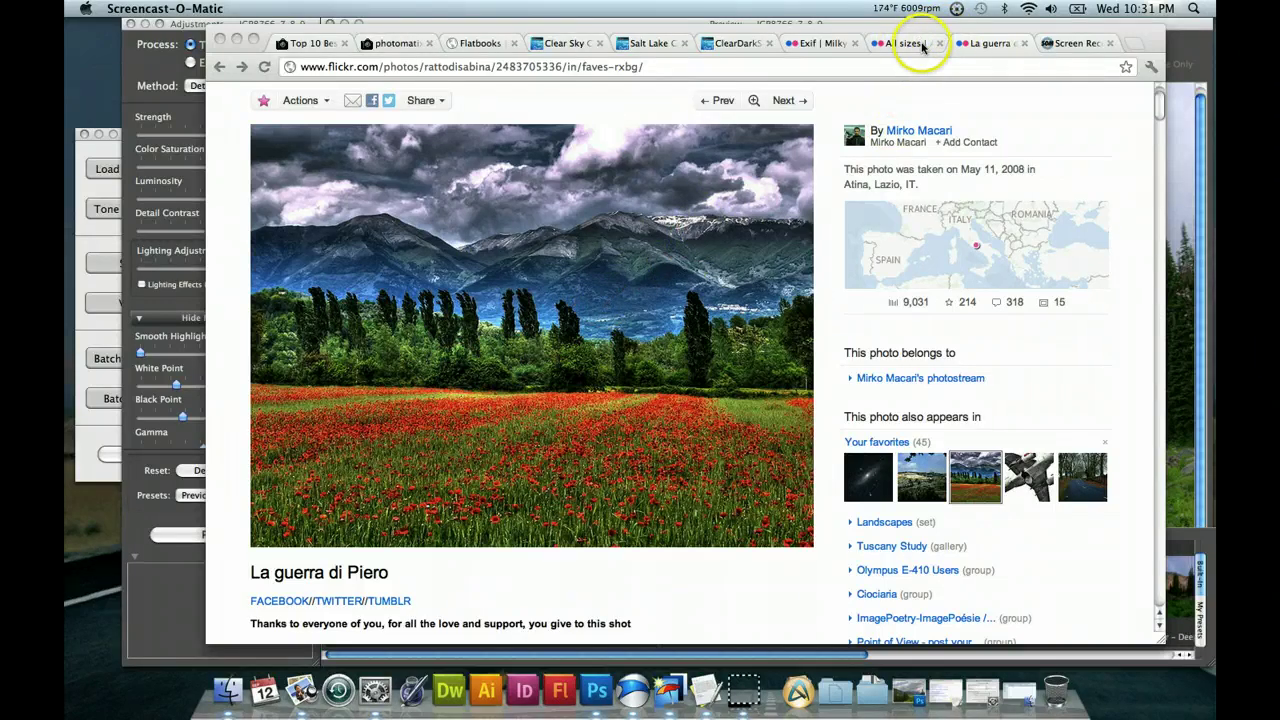
scroll(850, 165, up, 2)
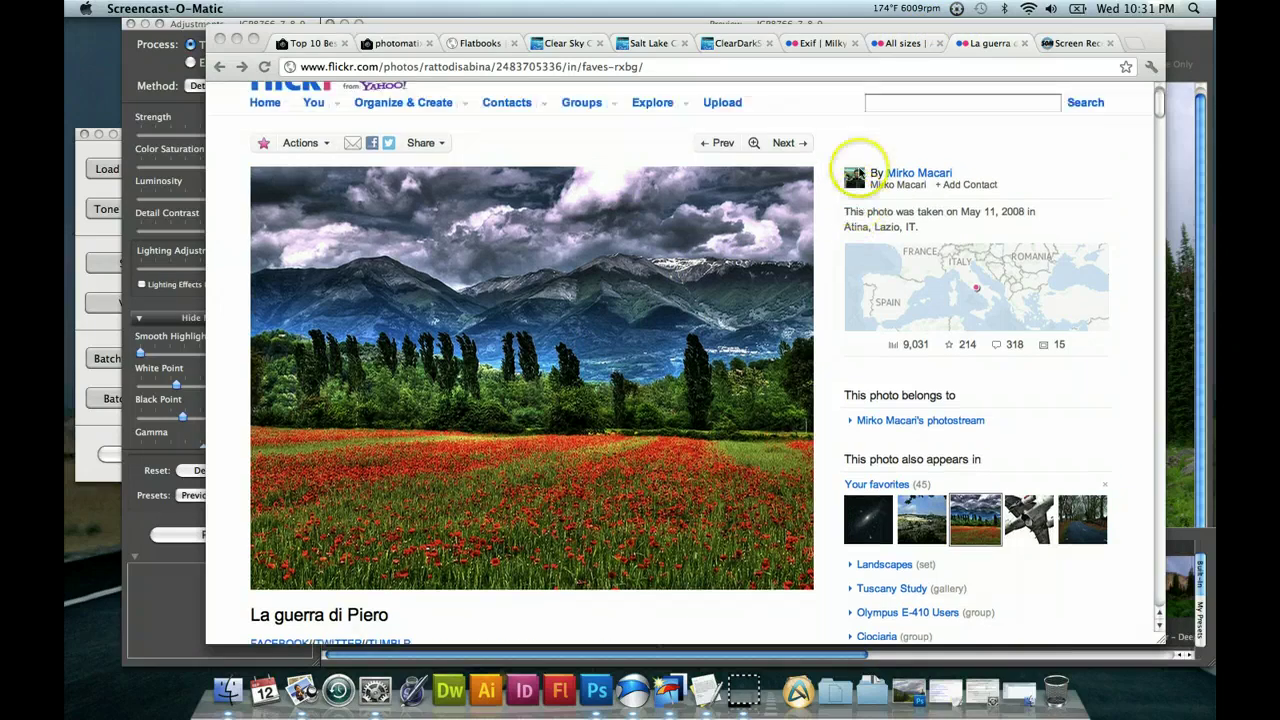
scroll(740, 170, up, 1)
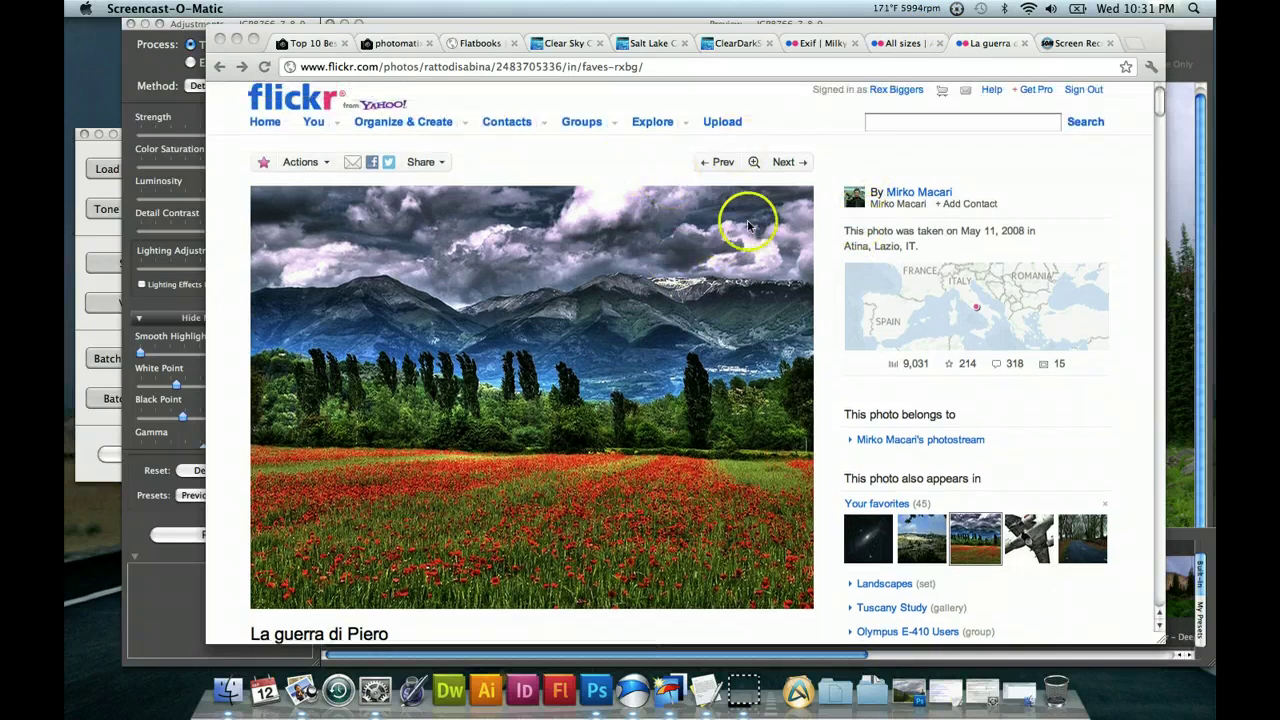
click(906, 44)
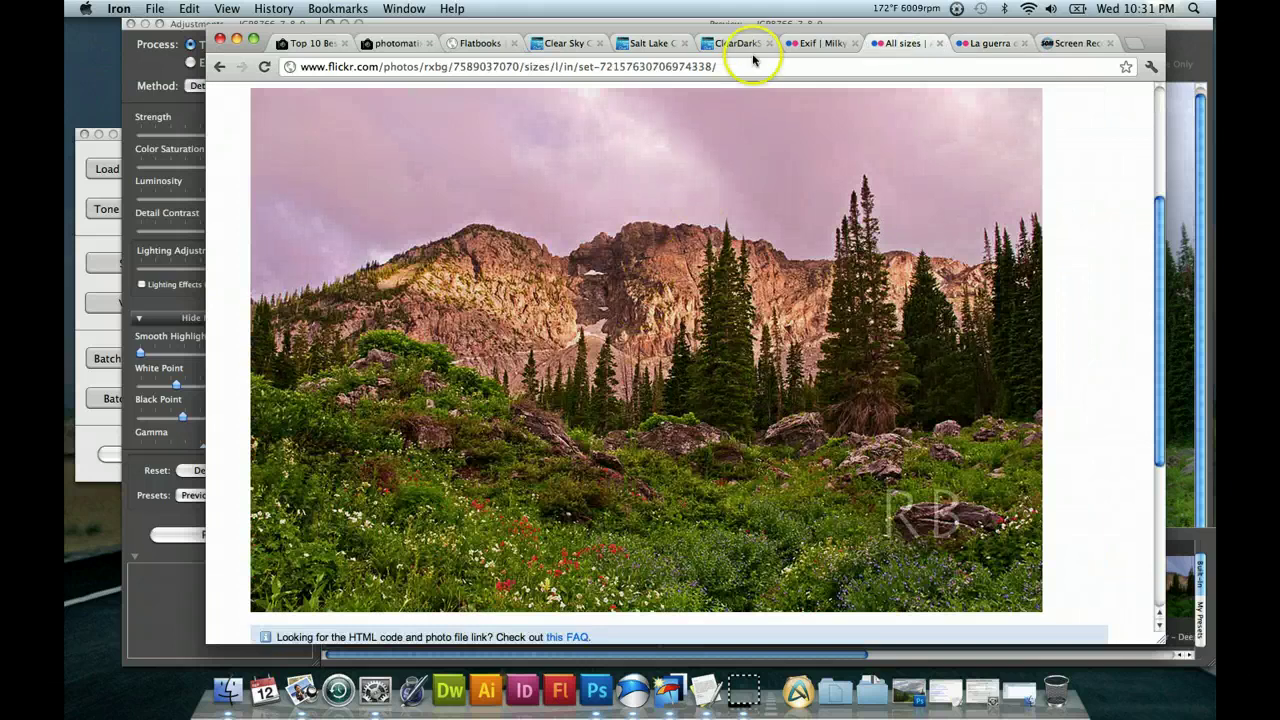
drag(783, 34, 786, 30)
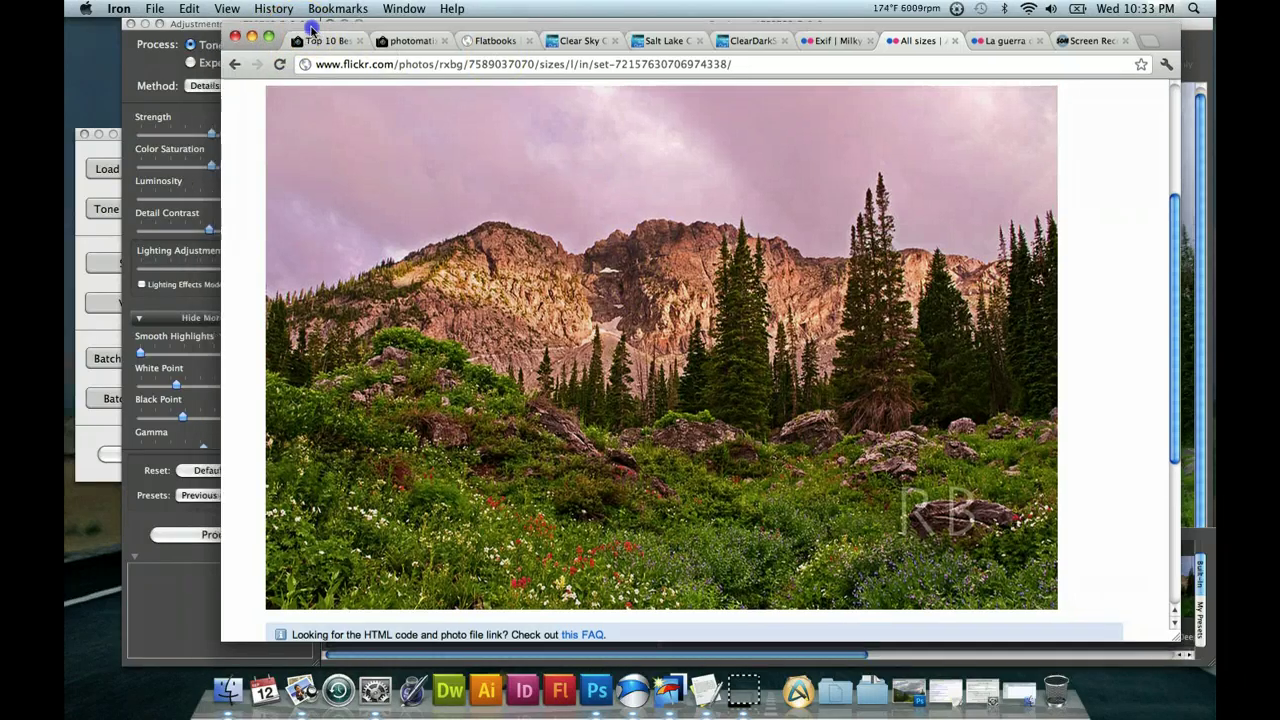
drag(300, 32, 312, 33)
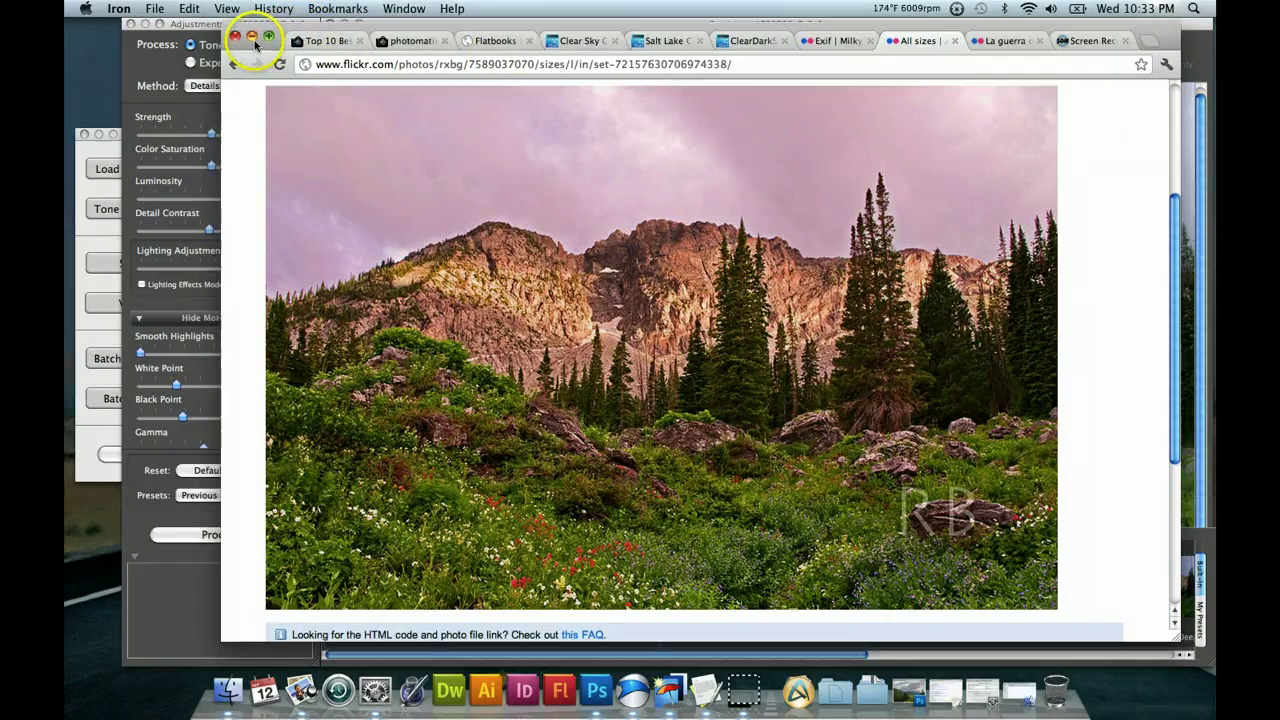
click(253, 39)
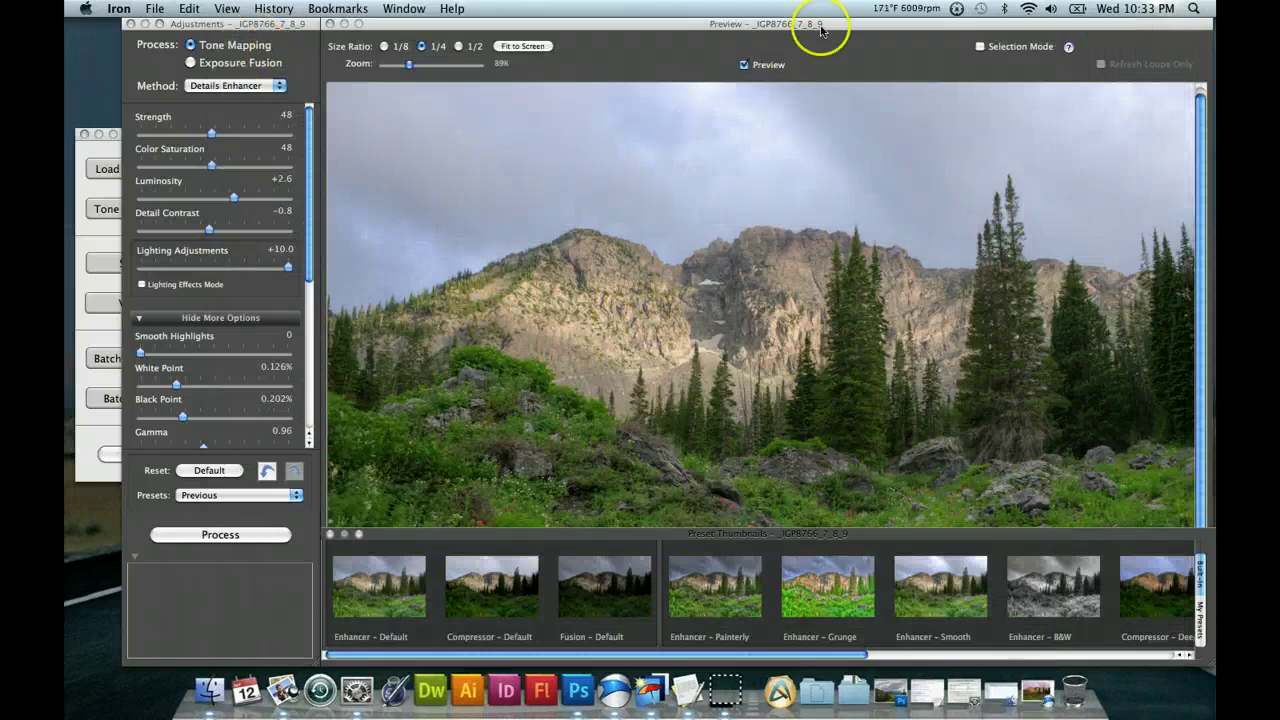
Close the preset thumbnails and position the preview window beside the tone mapping adjustments
drag(821, 23, 811, 27)
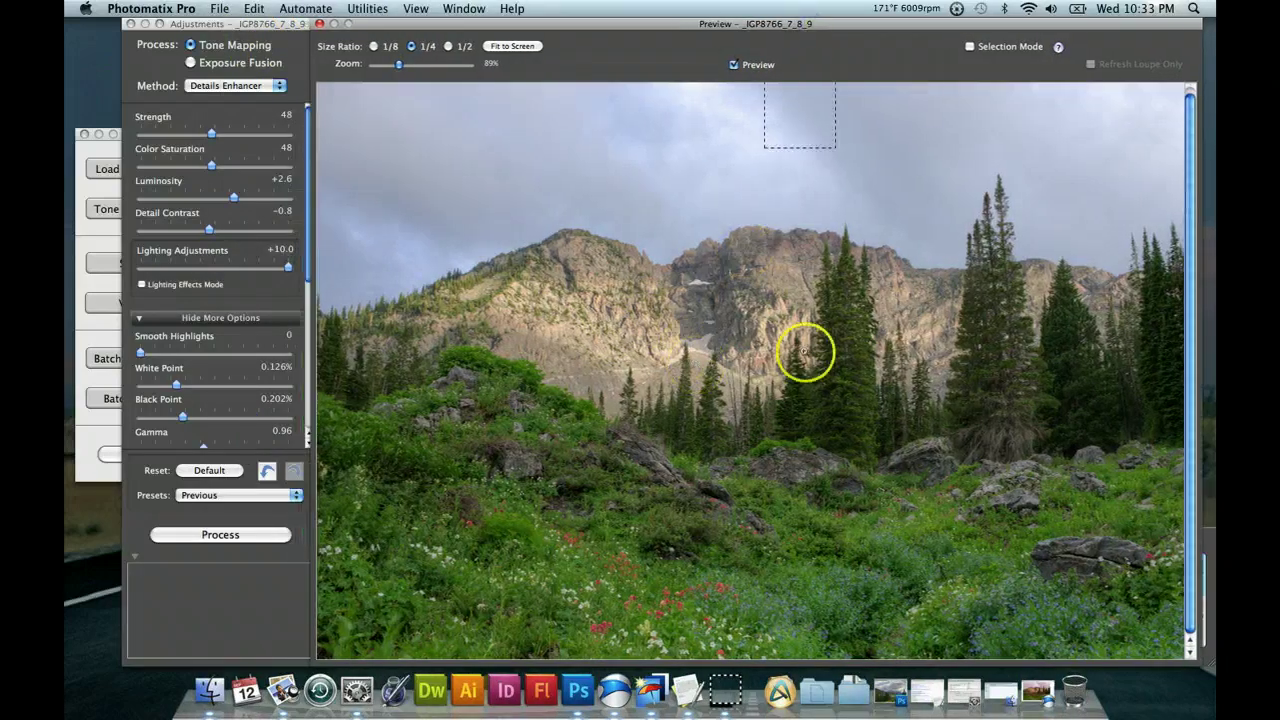
drag(965, 29, 820, 37)
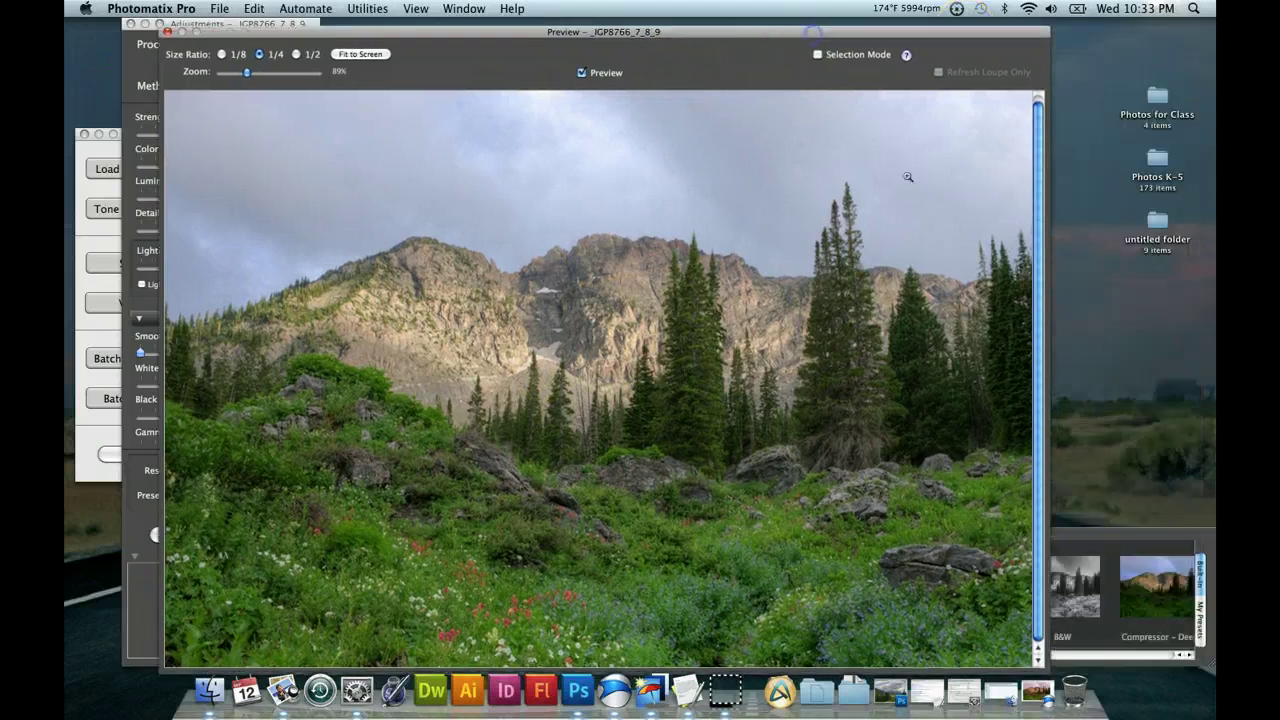
click(1101, 535)
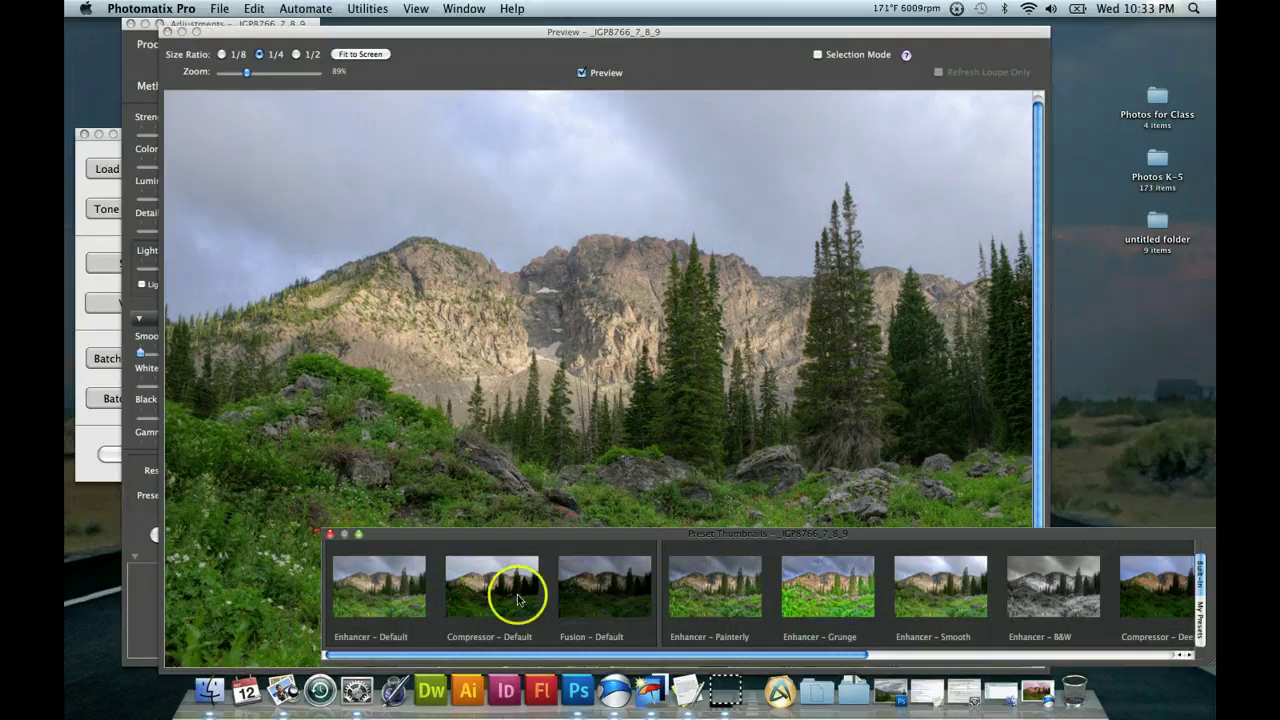
click(331, 534)
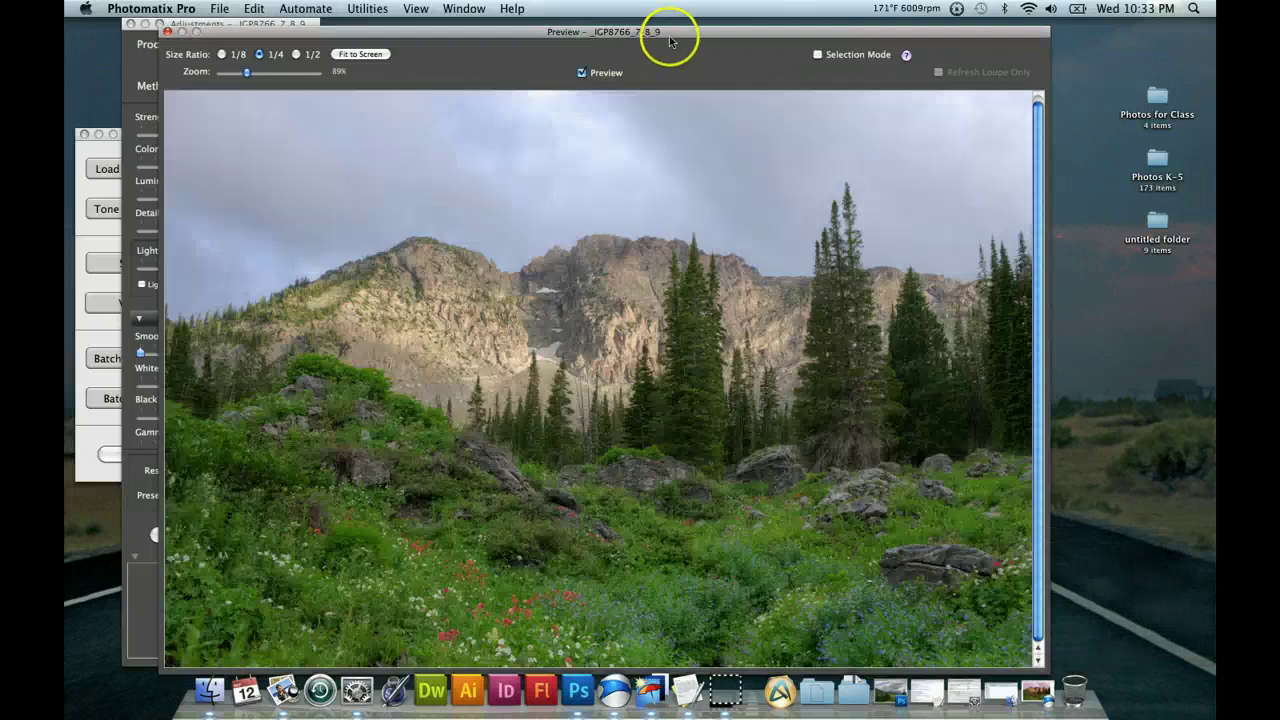
drag(674, 32, 818, 31)
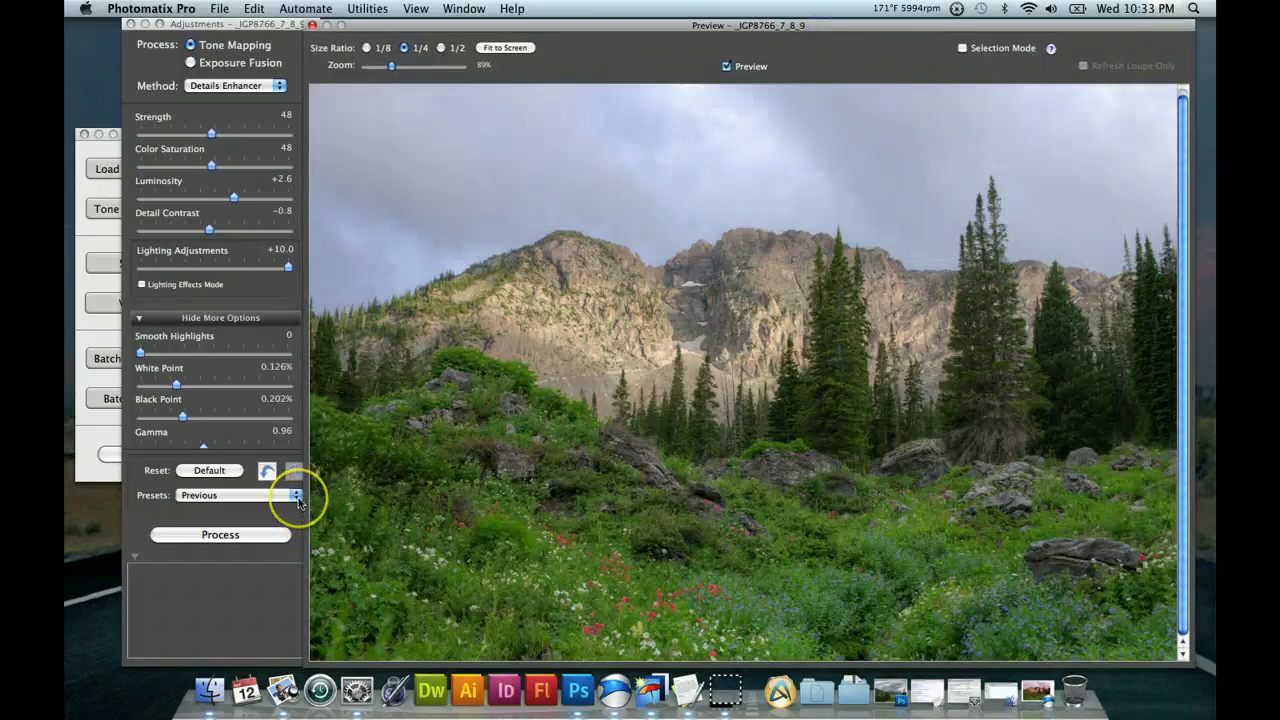
Look through the tone mapping presets and apply the saved preset mountain scenee 1
click(296, 497)
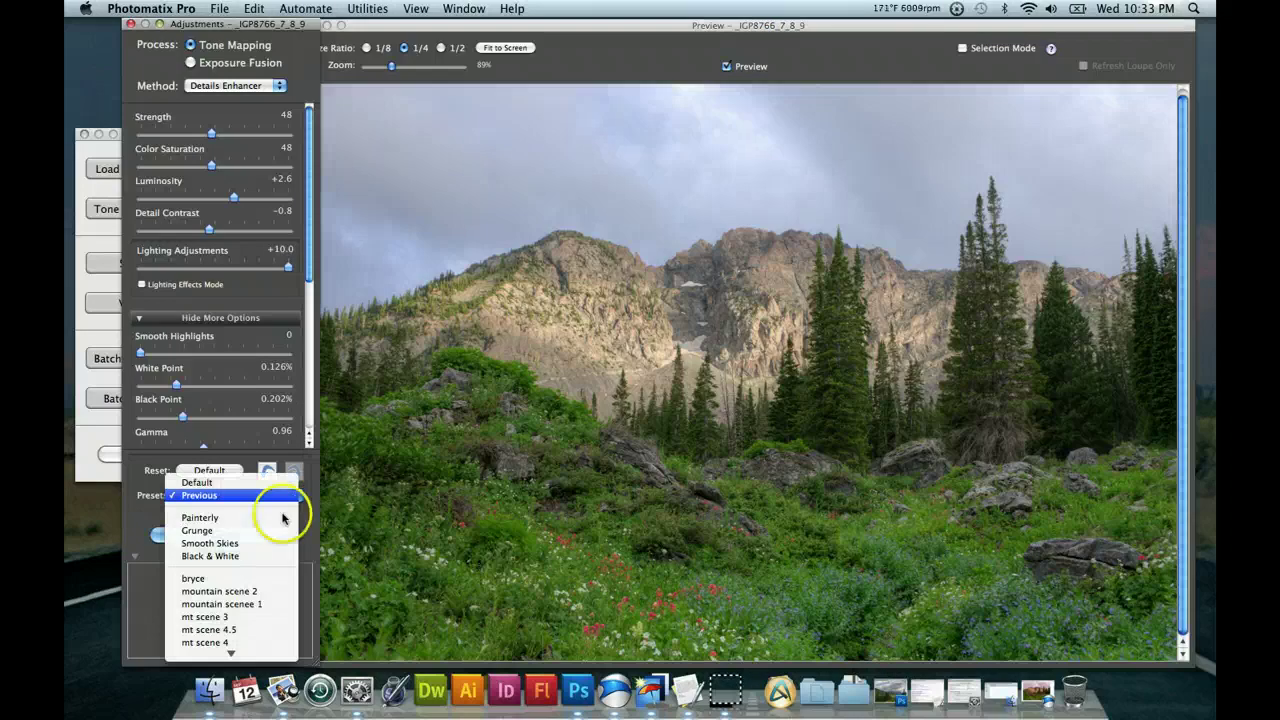
mouse_move(237, 652)
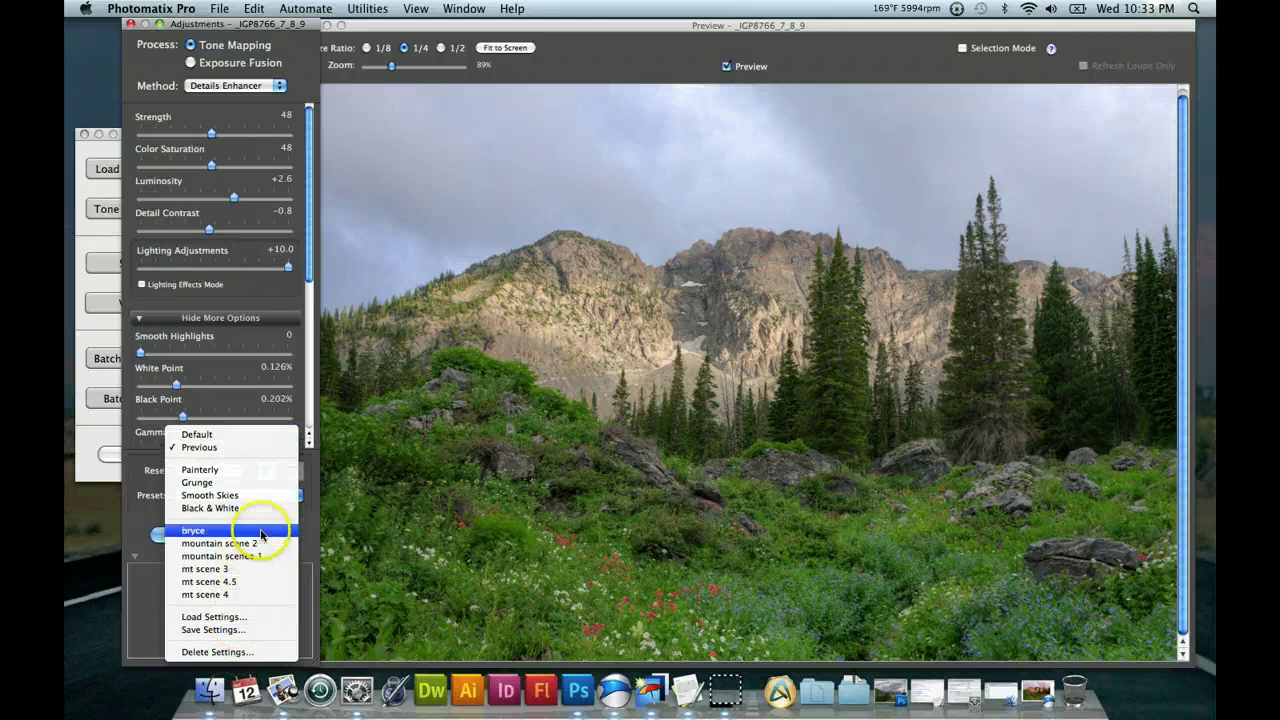
click(224, 630)
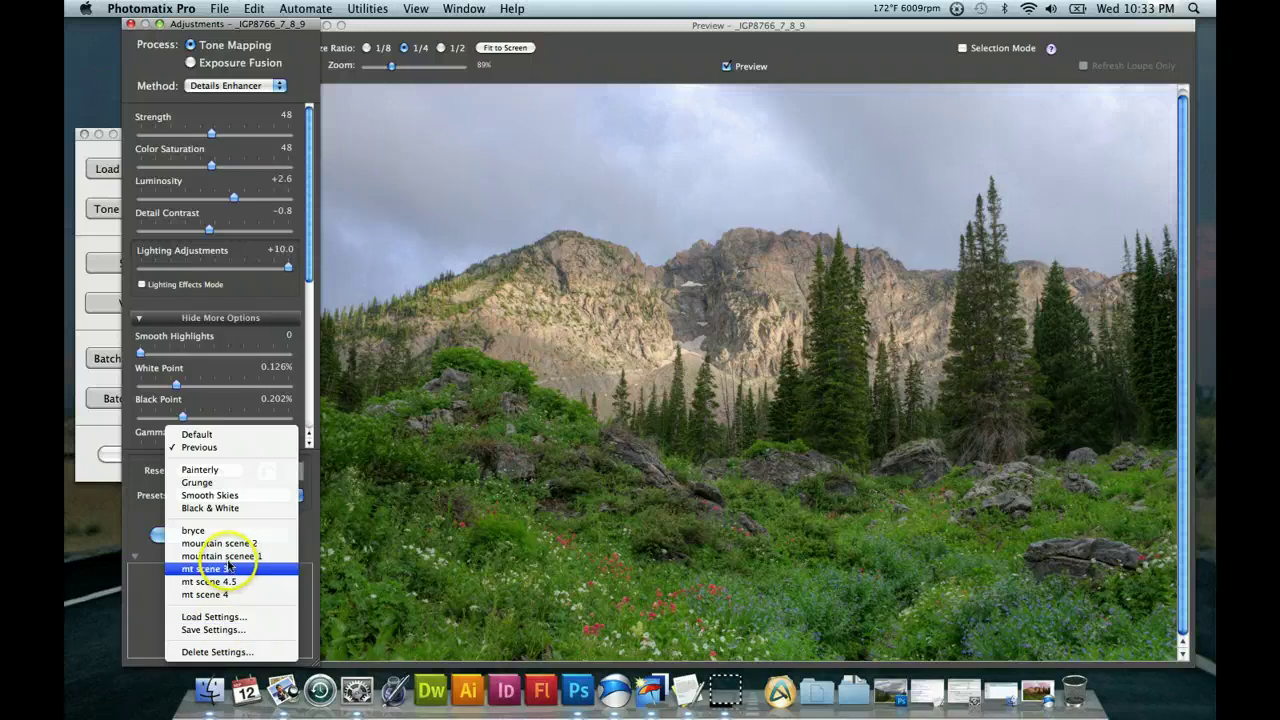
click(251, 626)
drag(251, 626, 265, 557)
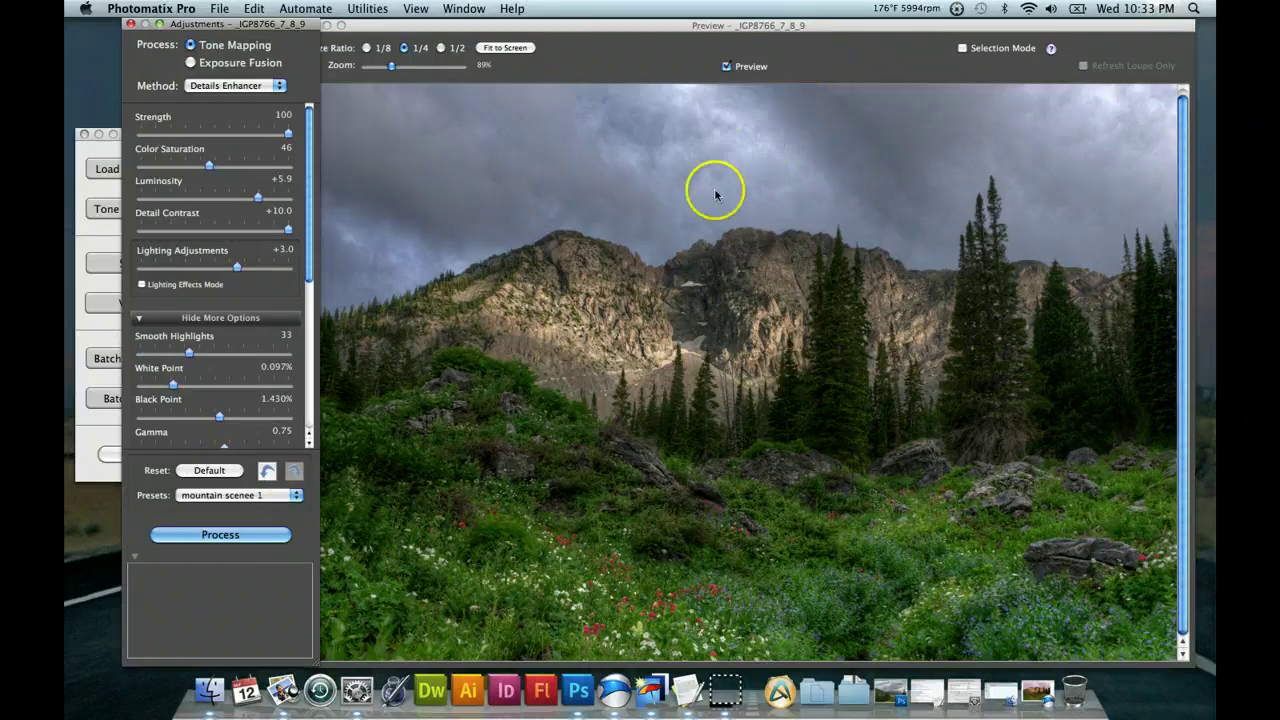
Switch the tone mapping to the saved preset mountain scene 2
click(295, 495)
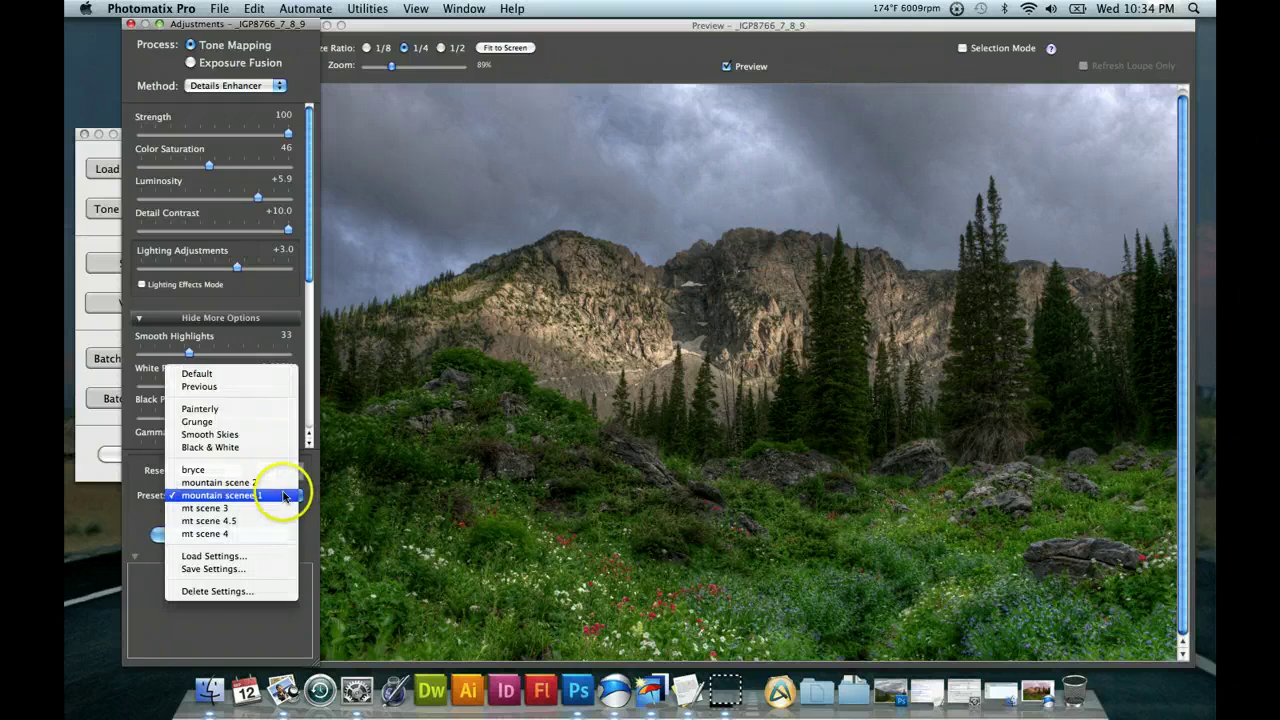
click(220, 482)
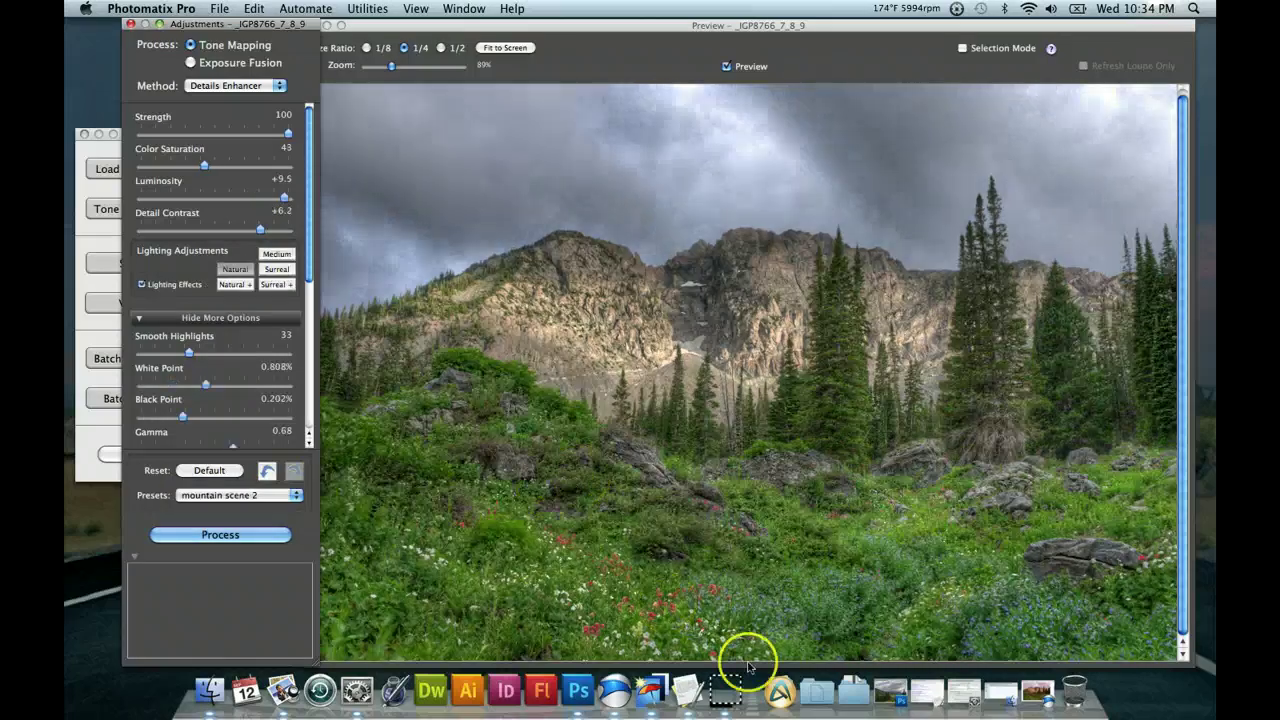
right_click(727, 690)
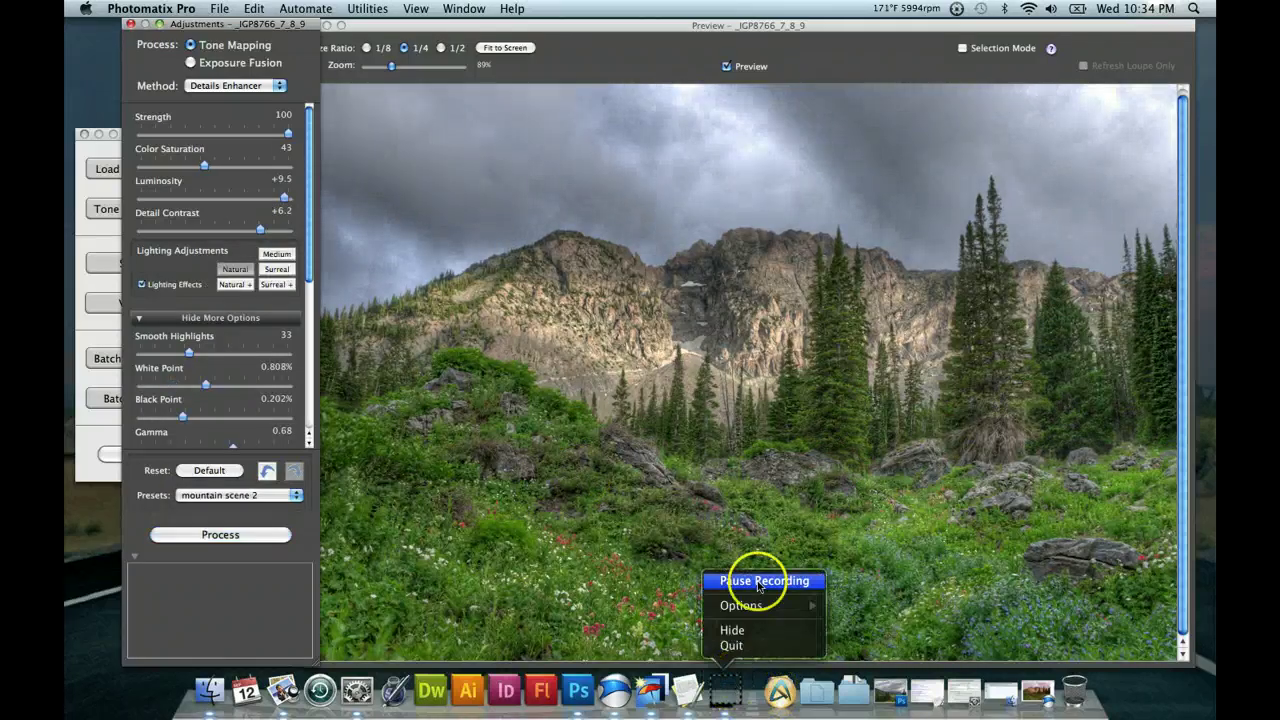
click(758, 582)
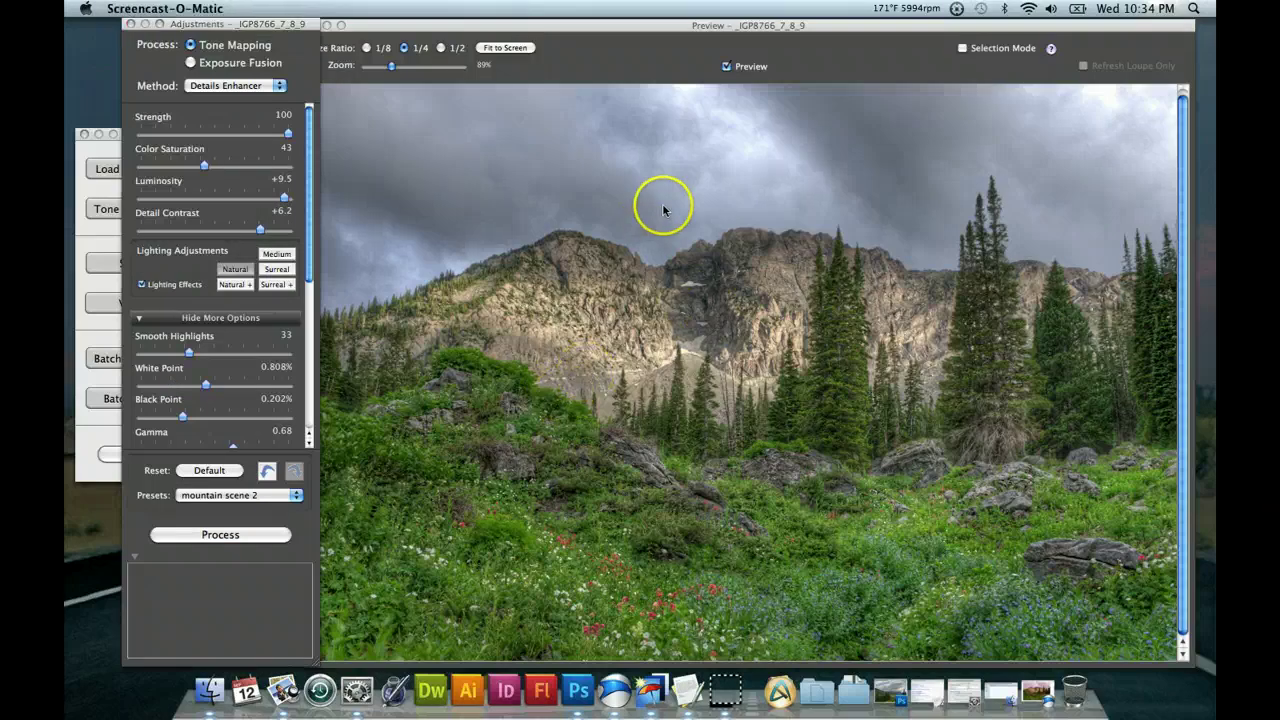
Apply the saved preset mt scene 3 to the tone-mapped mountain image
click(295, 496)
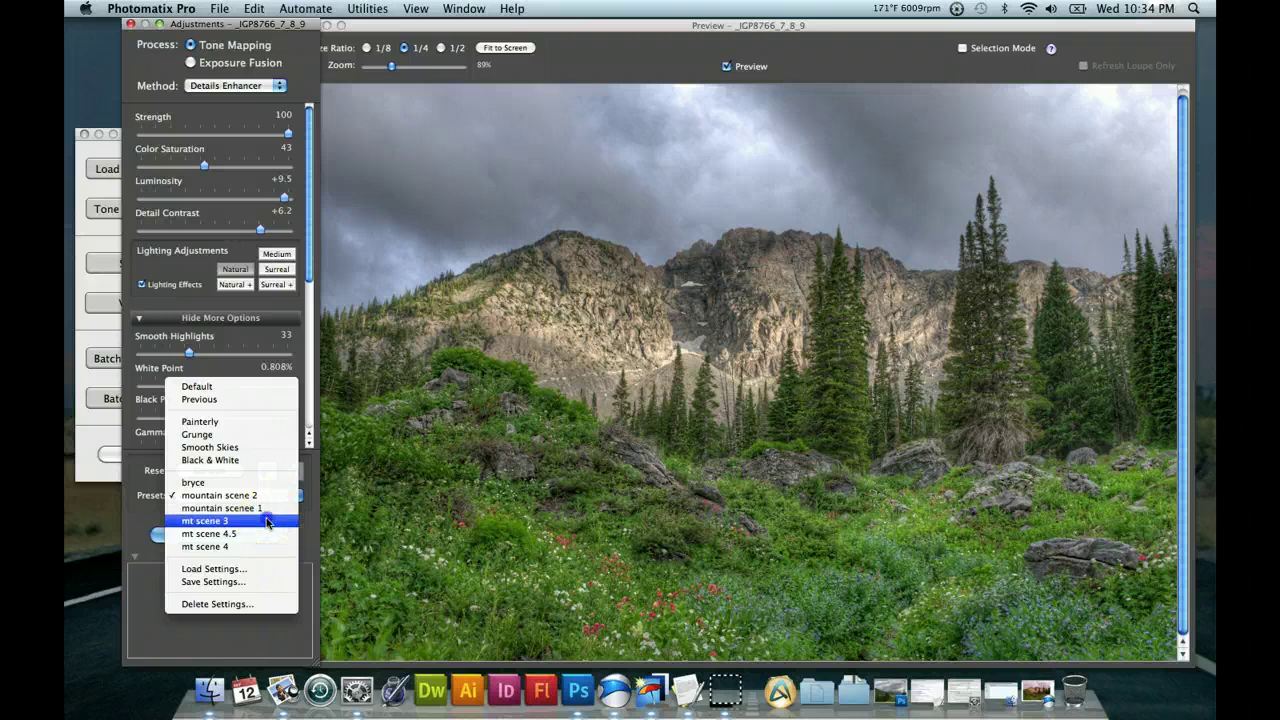
click(268, 521)
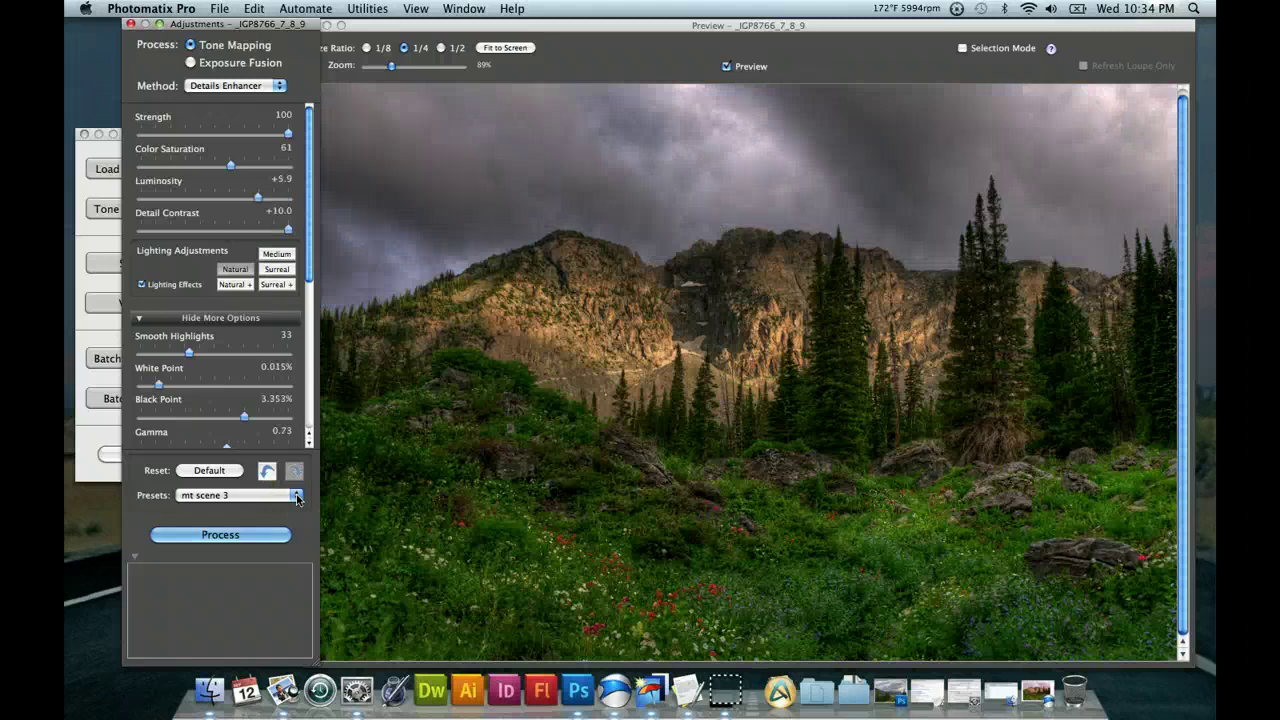
Try the saved presets mt scene 4.5 and mt scene 4 on the tone-mapped mountain image
click(297, 497)
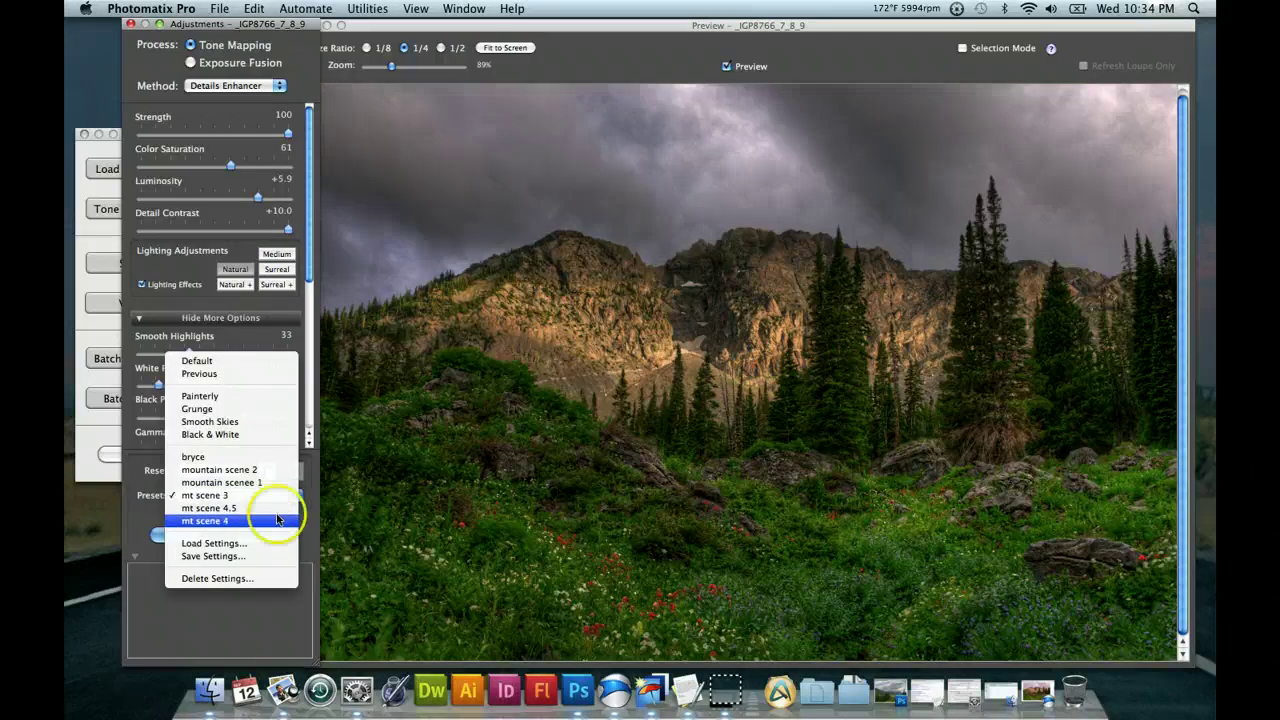
click(275, 510)
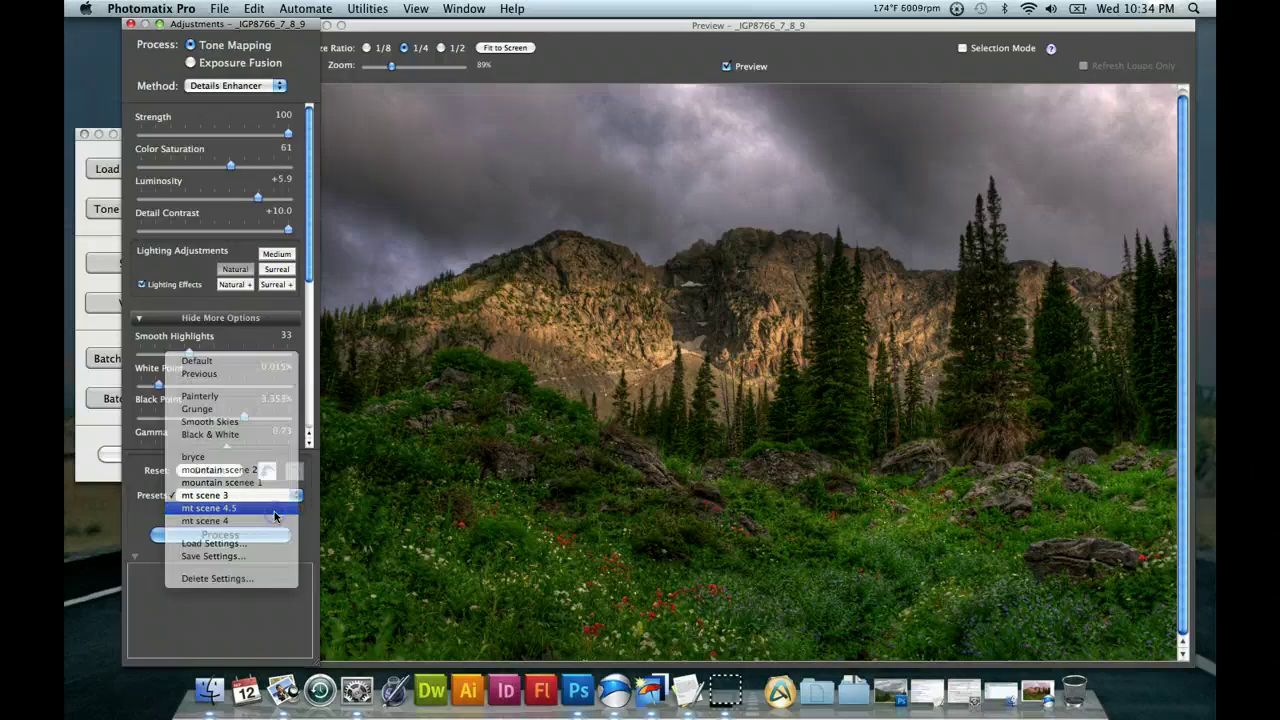
click(296, 497)
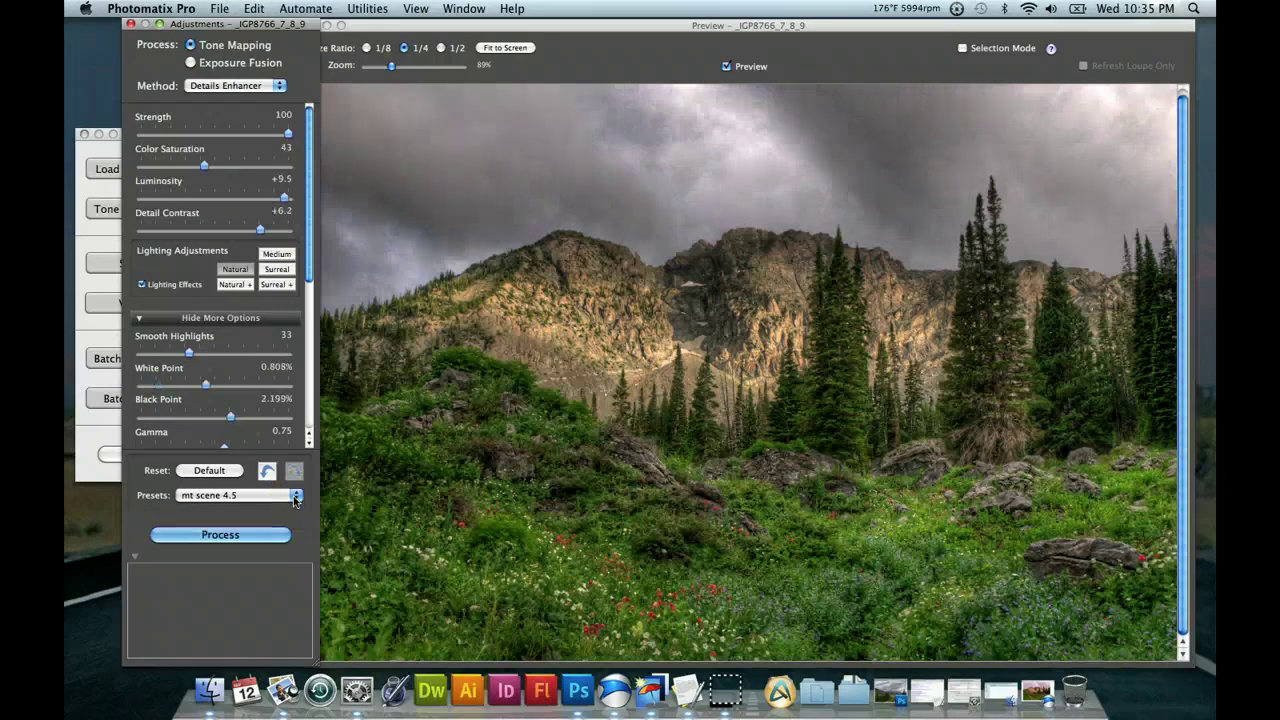
click(296, 497)
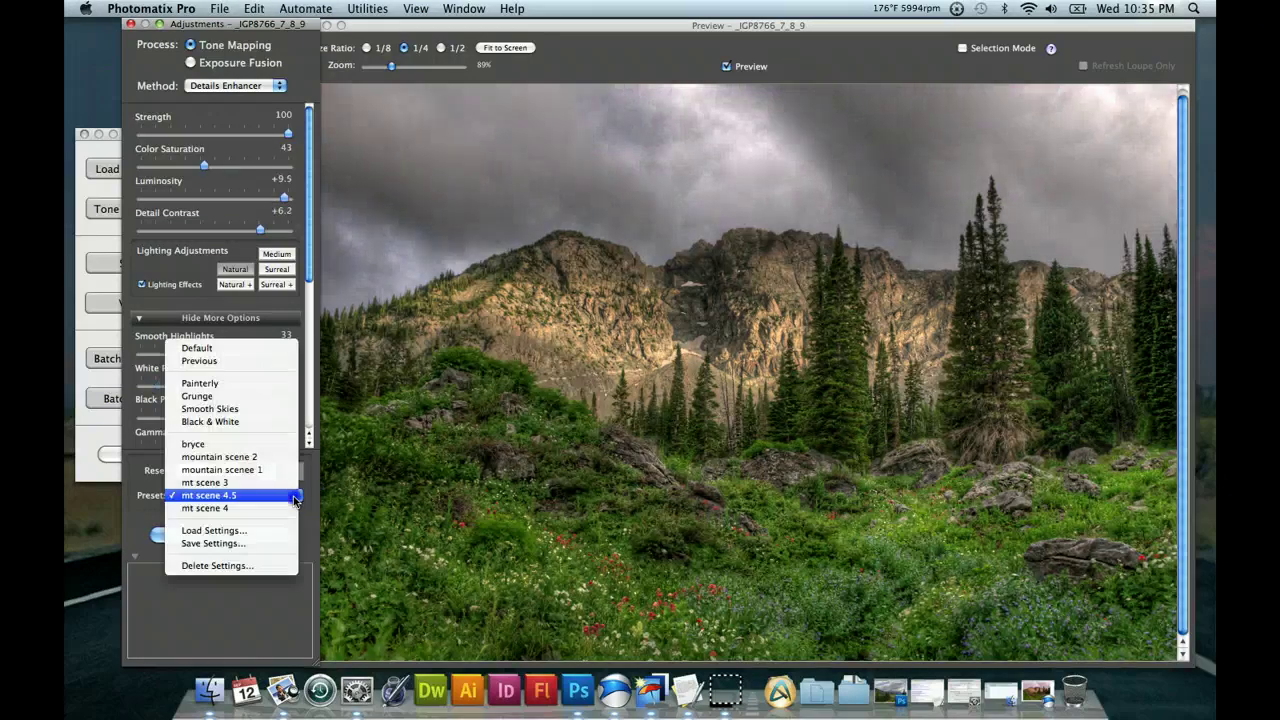
click(273, 509)
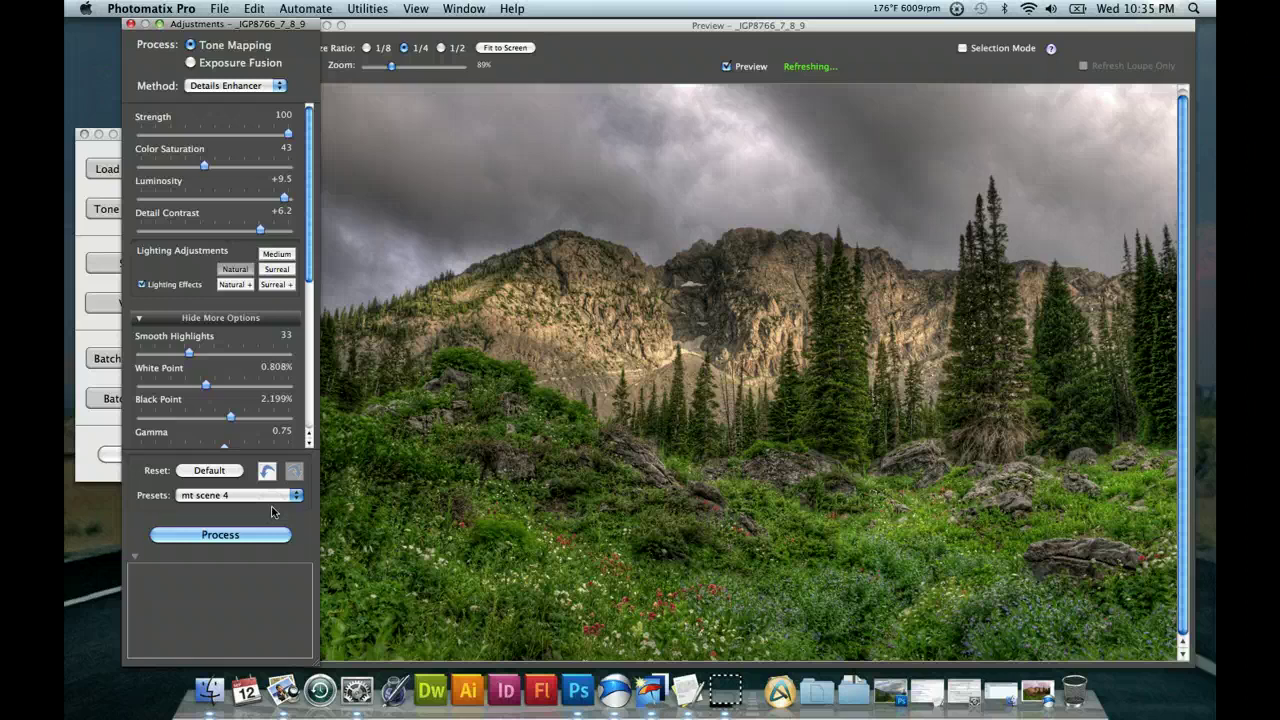
click(267, 494)
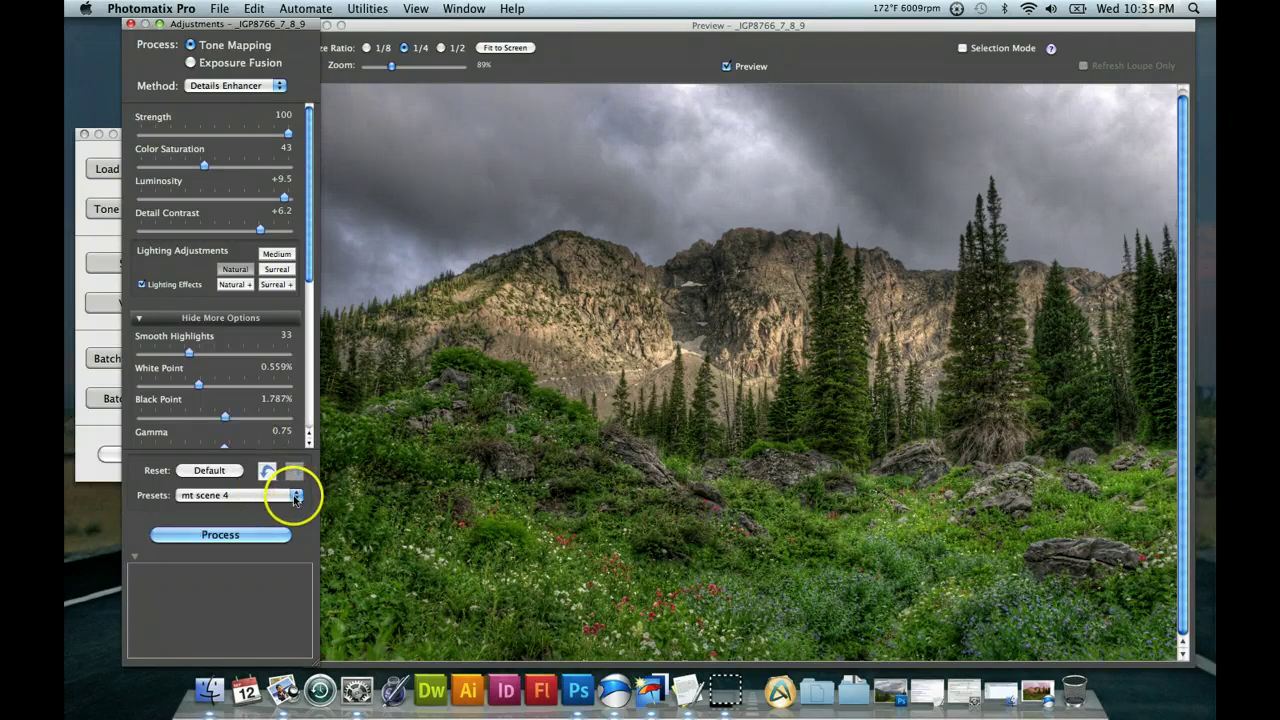
Compare the saved presets mountain scenee 1 and mountain scene 2 on the mountain image
click(295, 496)
click(284, 448)
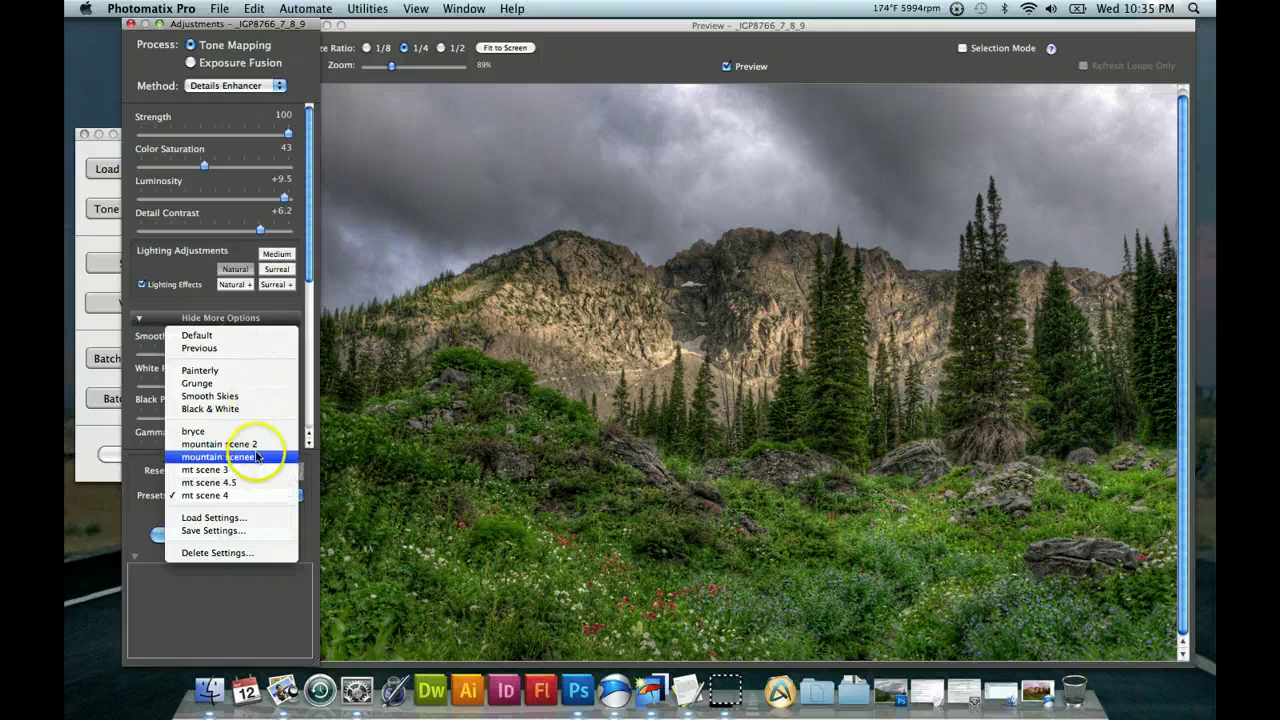
click(264, 457)
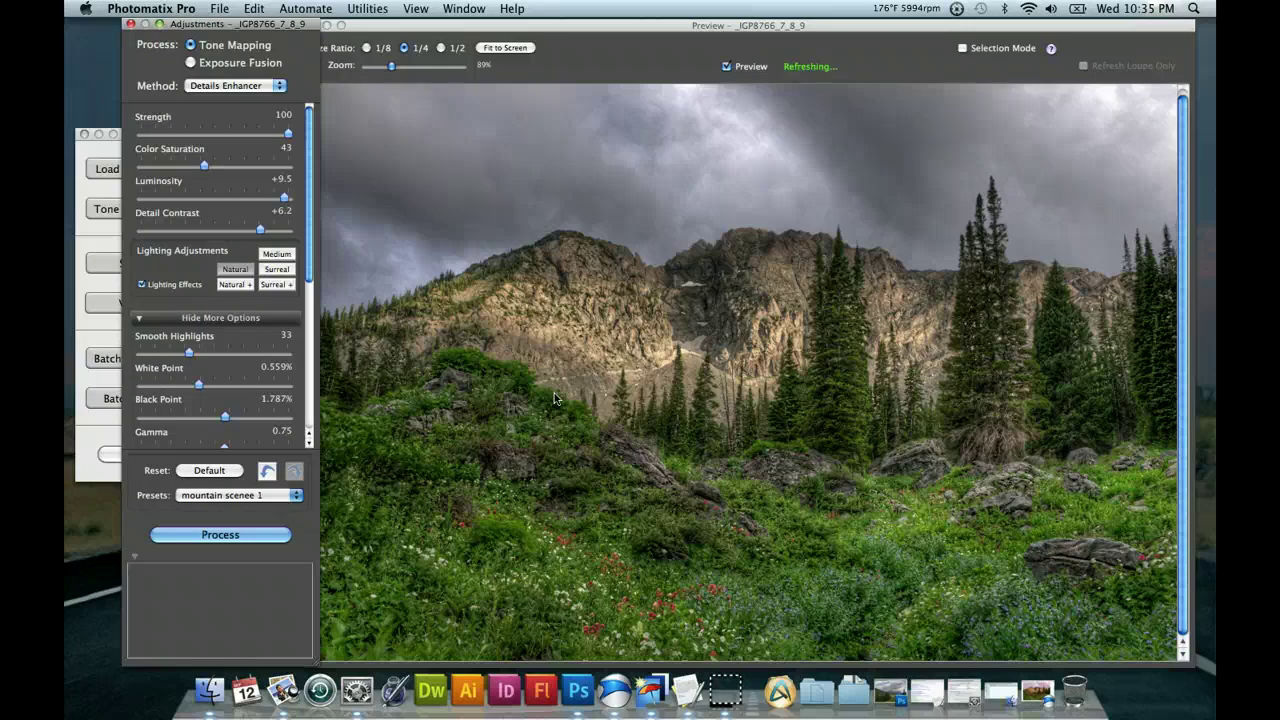
mouse_move(580, 300)
mouse_down()
mouse_move(657, 306)
mouse_move(672, 325)
mouse_up()
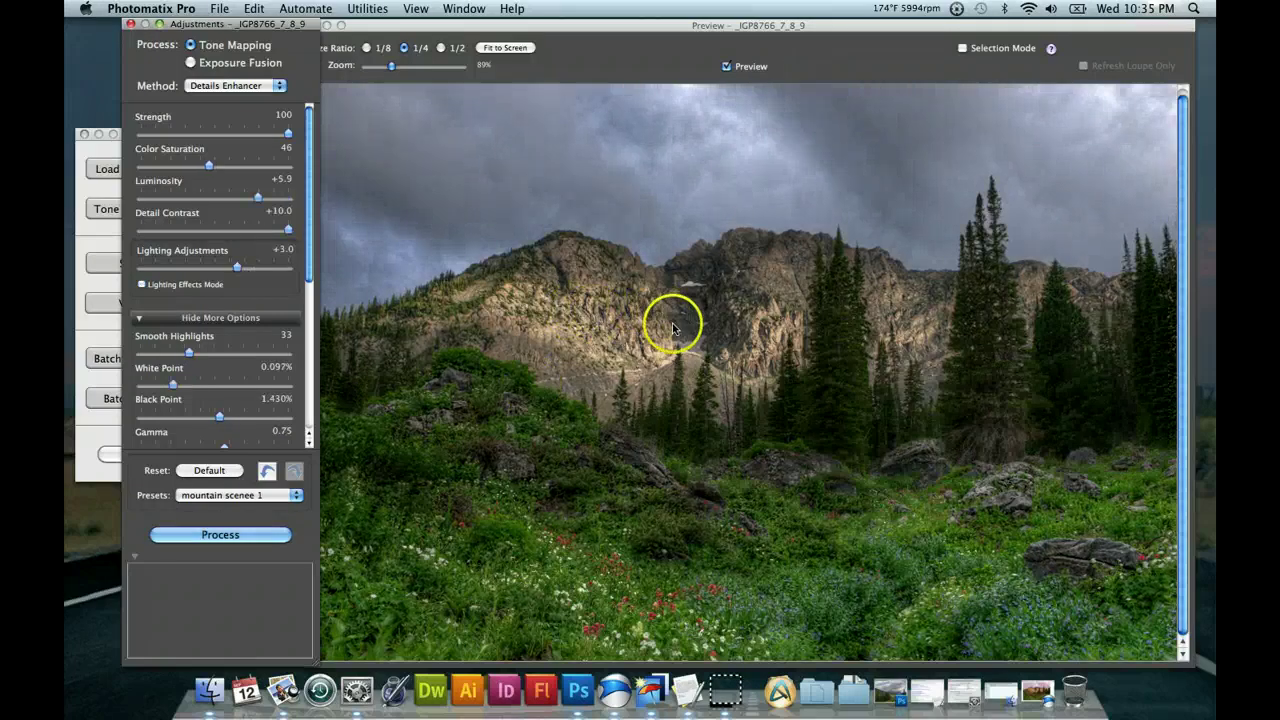
click(293, 496)
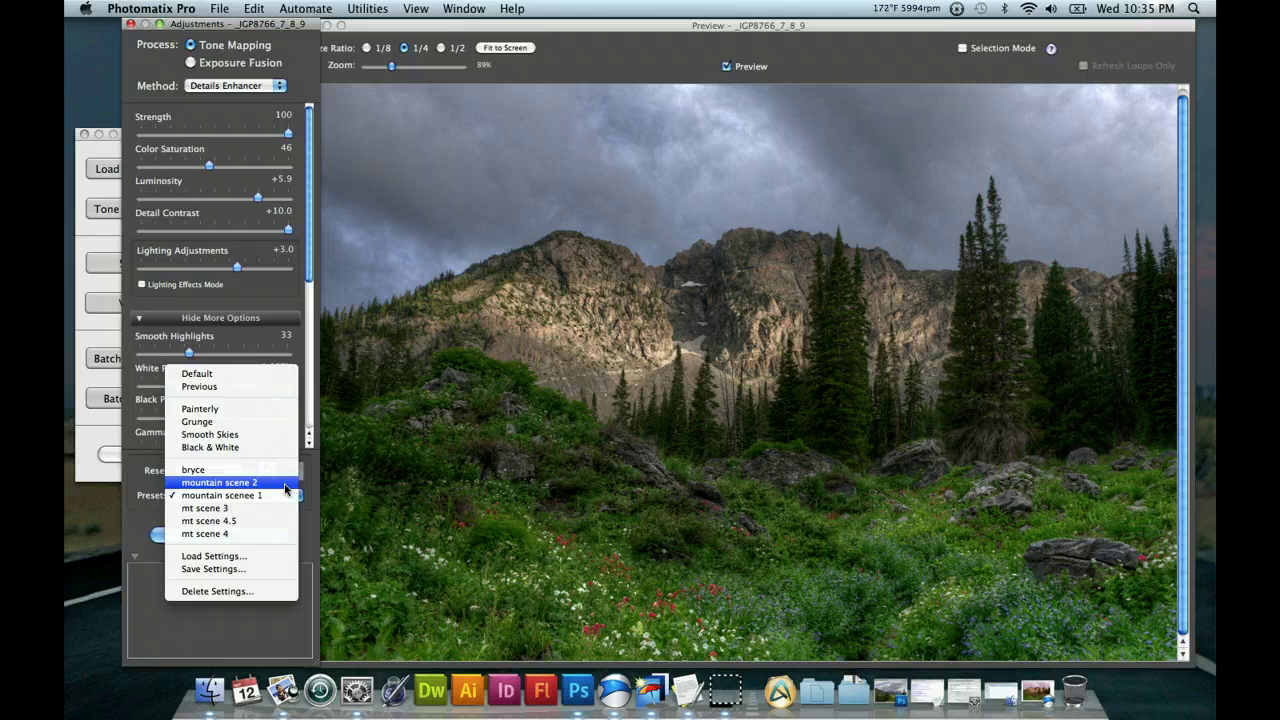
click(285, 484)
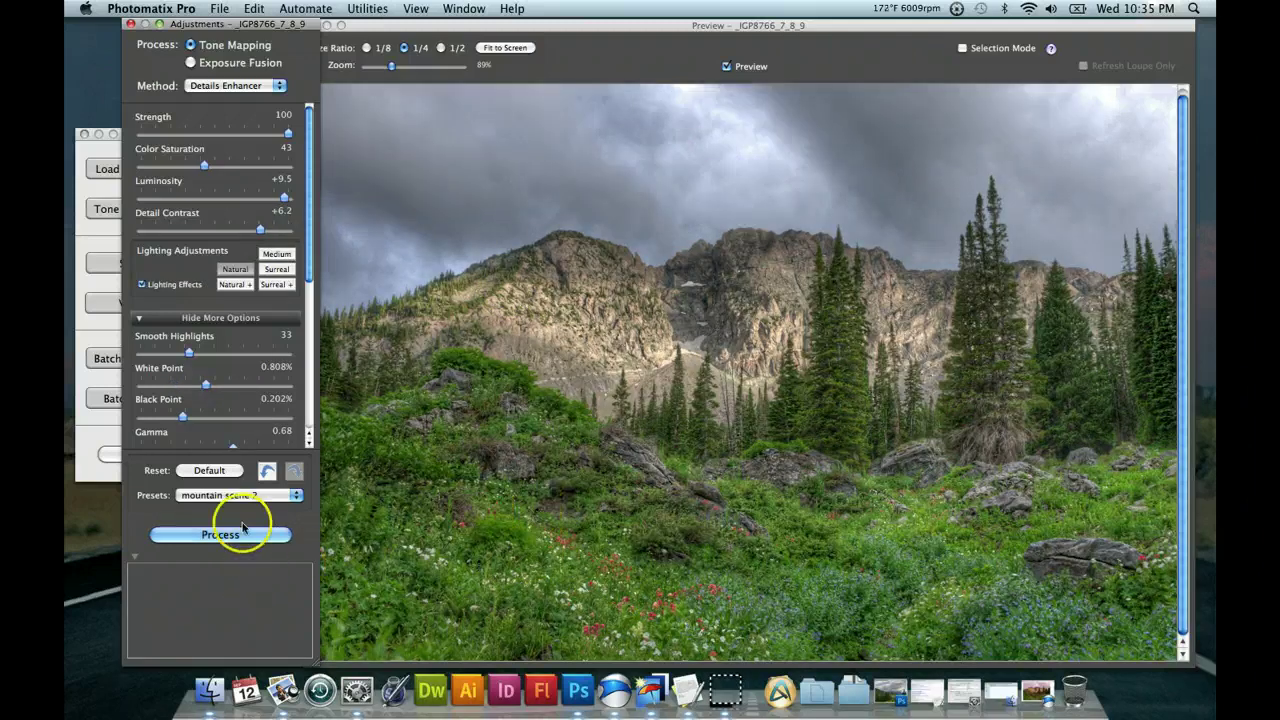
Apply the saved preset mt scene 3 and turn off the Lighting Effects mode
click(283, 496)
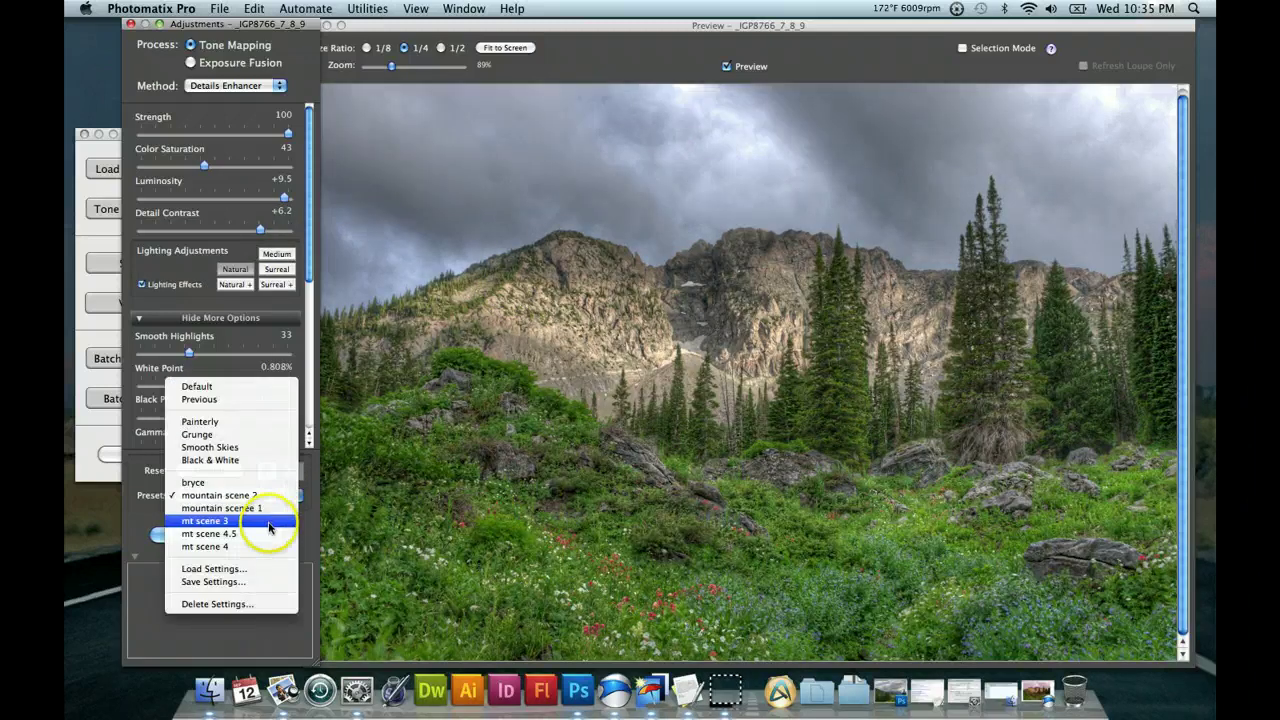
click(268, 521)
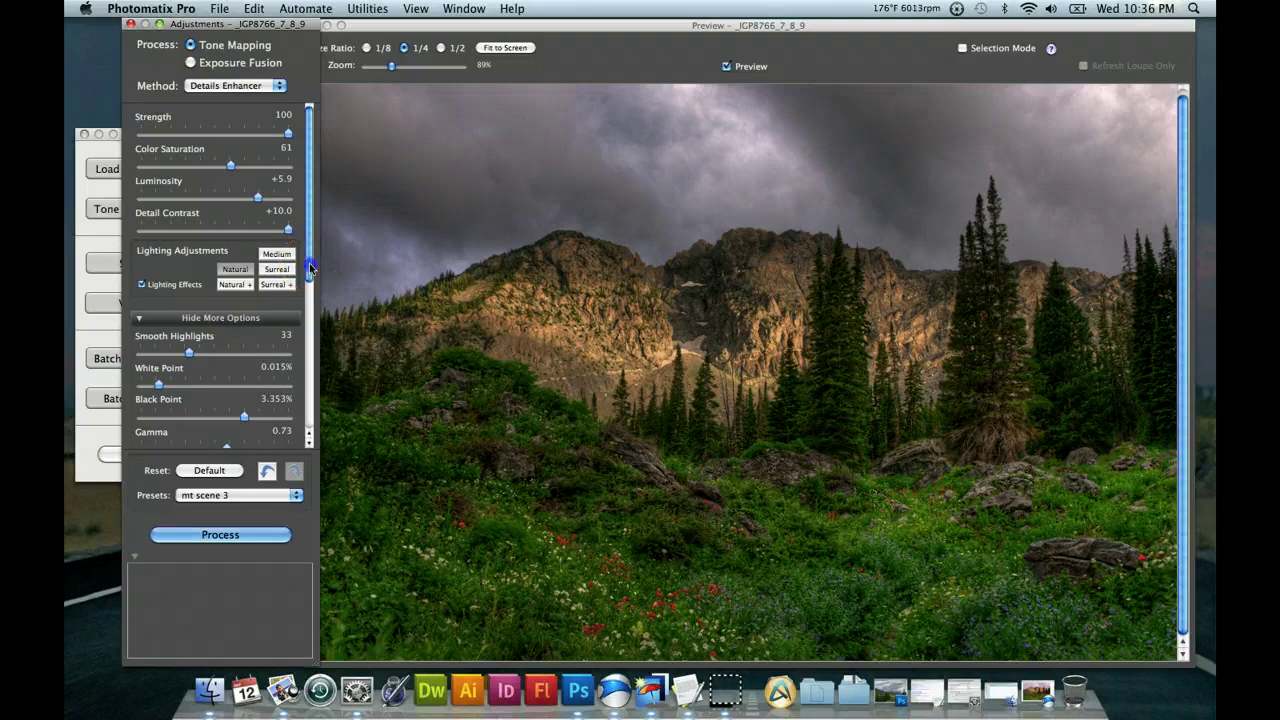
click(143, 286)
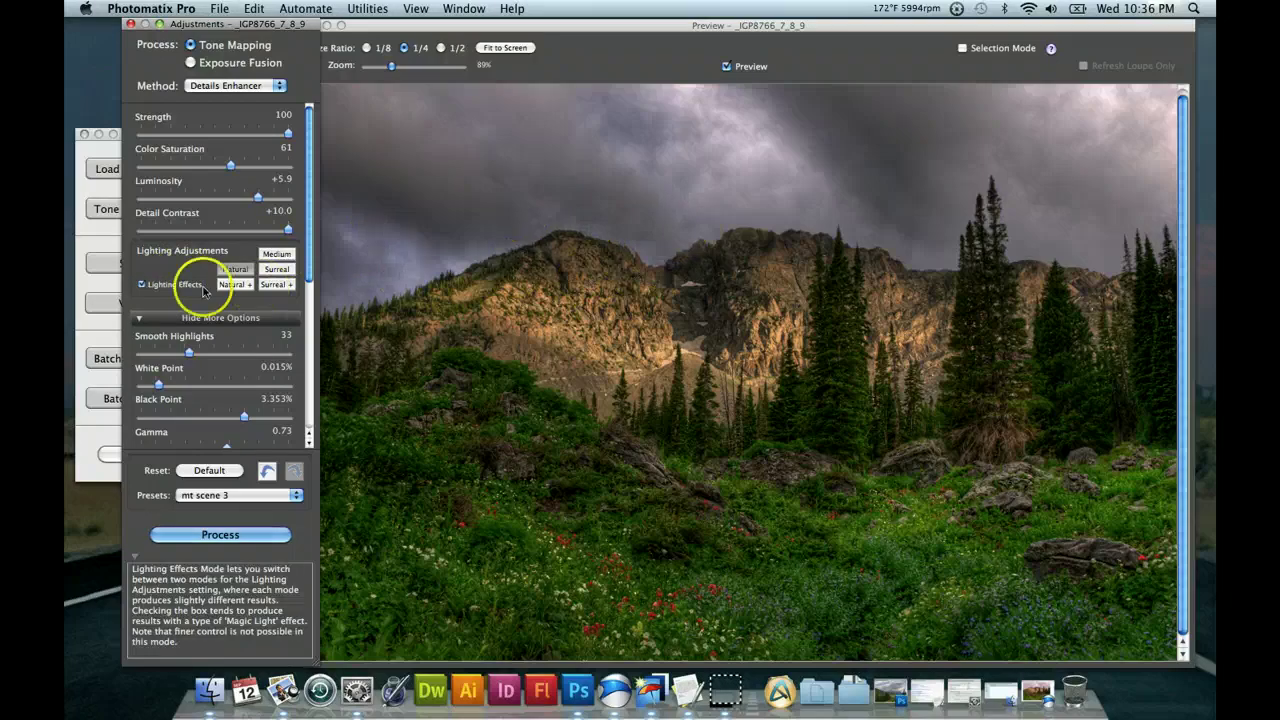
click(139, 287)
click(141, 287)
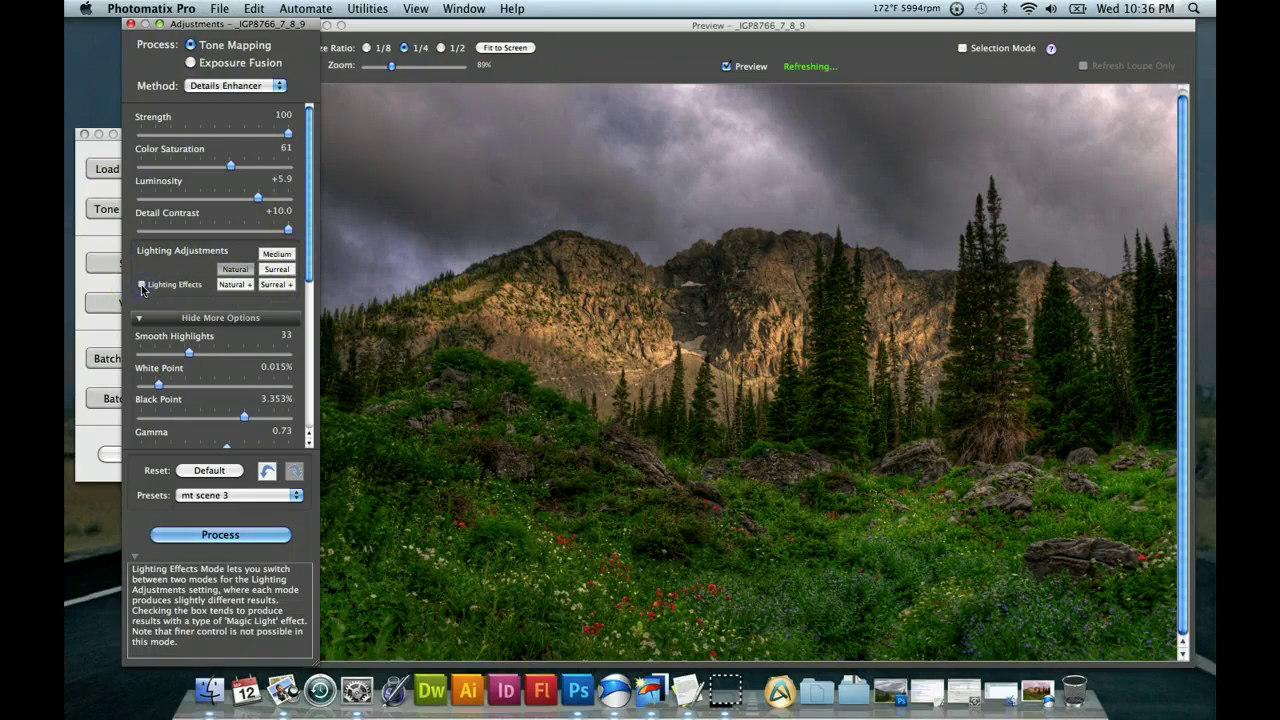
click(142, 286)
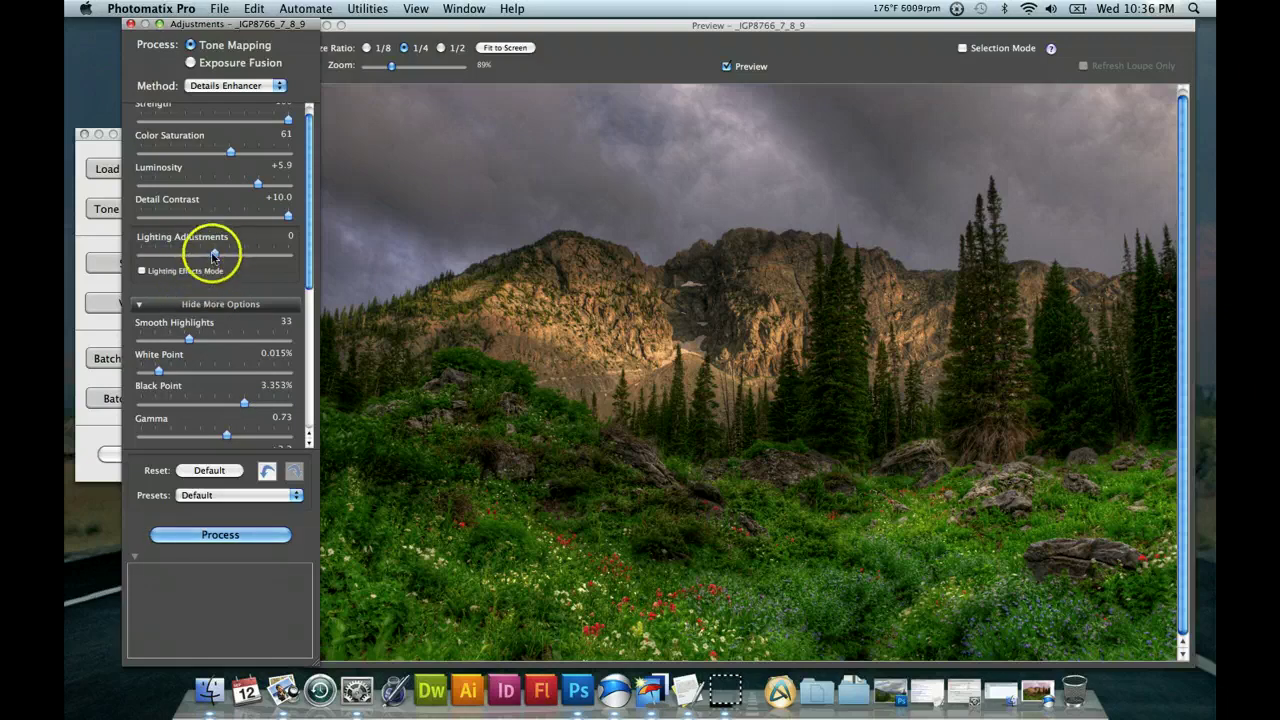
Read the Lighting Adjustments description and look over the basic tone mapping settings around it
mouse_move(214, 248)
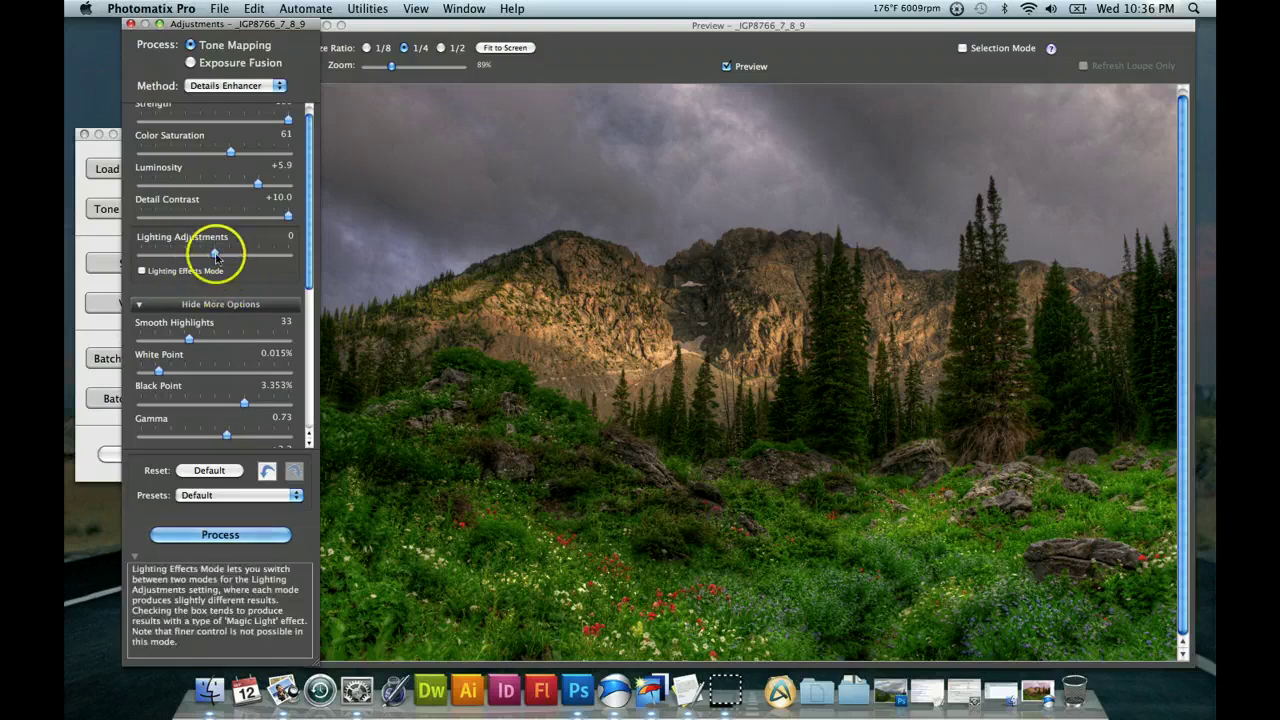
click(213, 247)
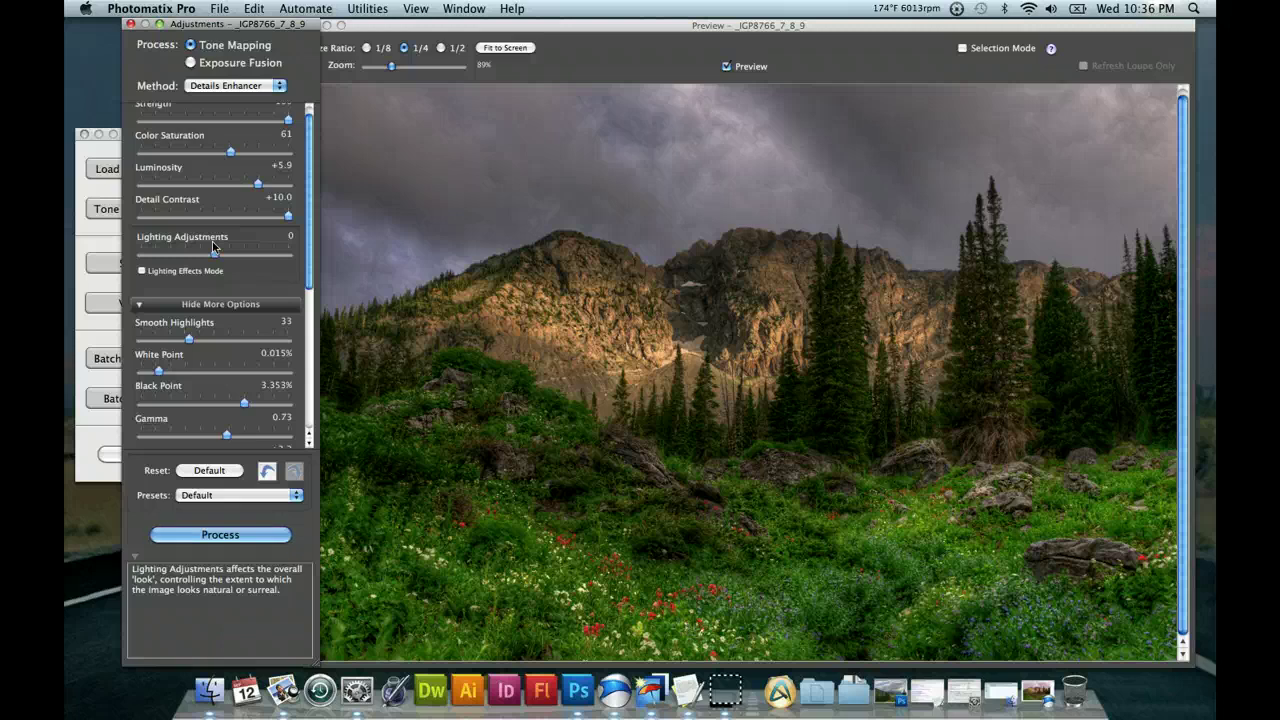
drag(186, 215, 309, 223)
scroll(310, 260, down, 5)
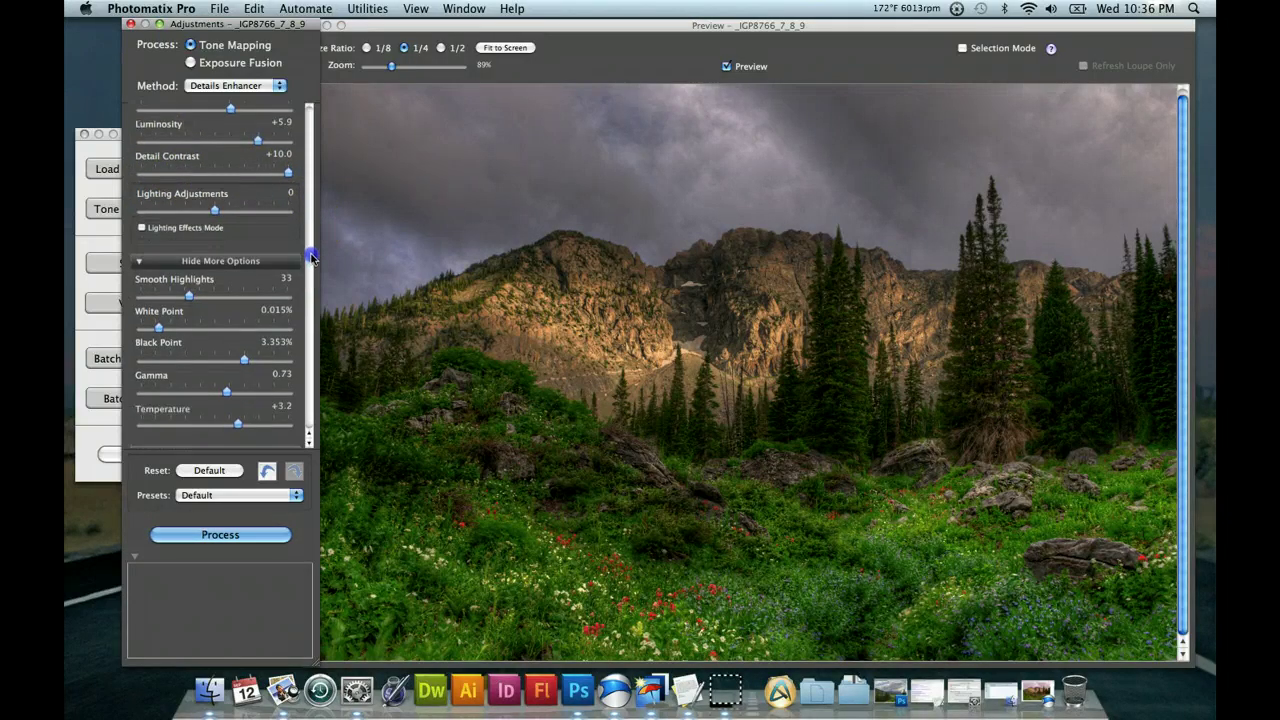
drag(310, 272, 293, 150)
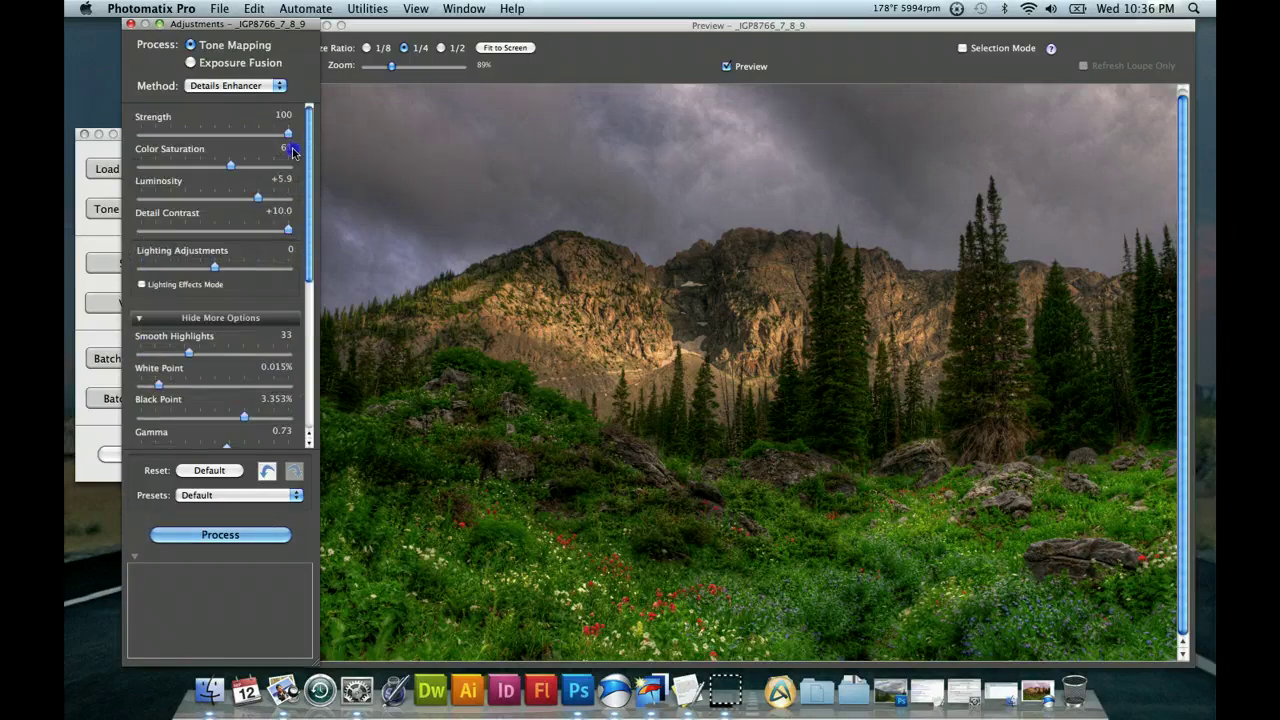
mouse_move(191, 223)
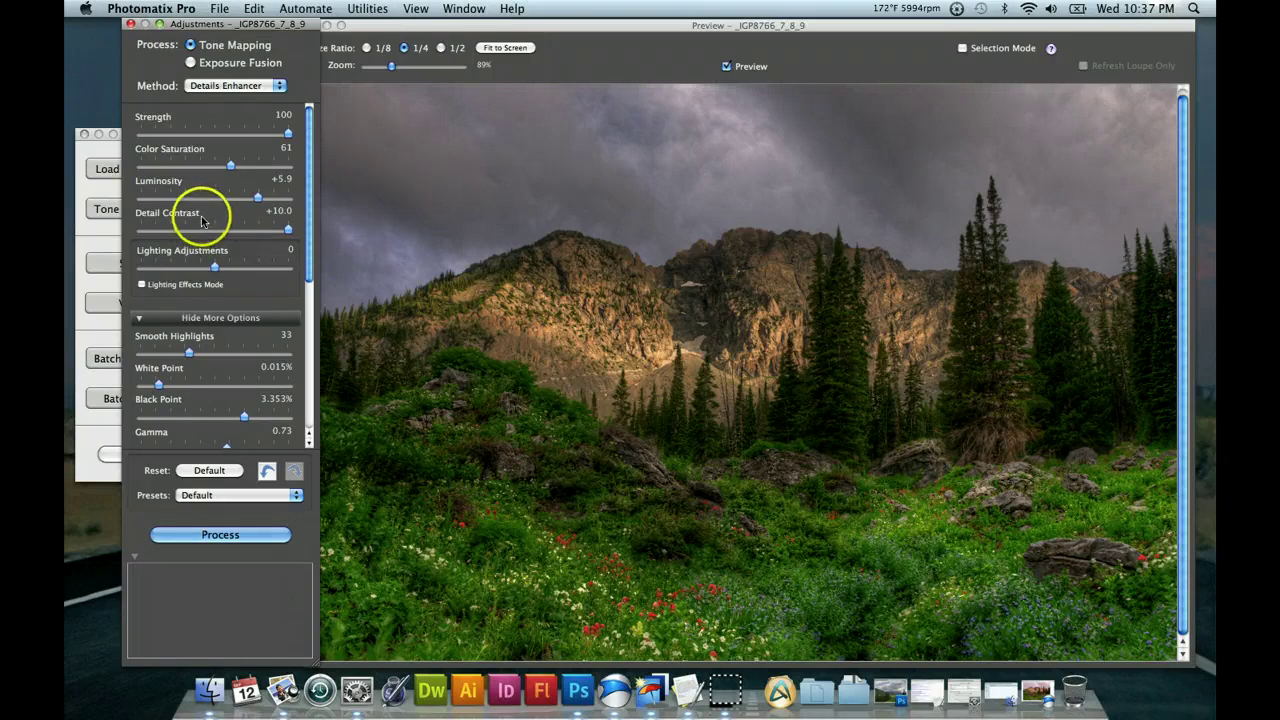
Compare Luminosity at -10.0 and +10.0 in the preview and settle it at +1.7
mouse_move(212, 196)
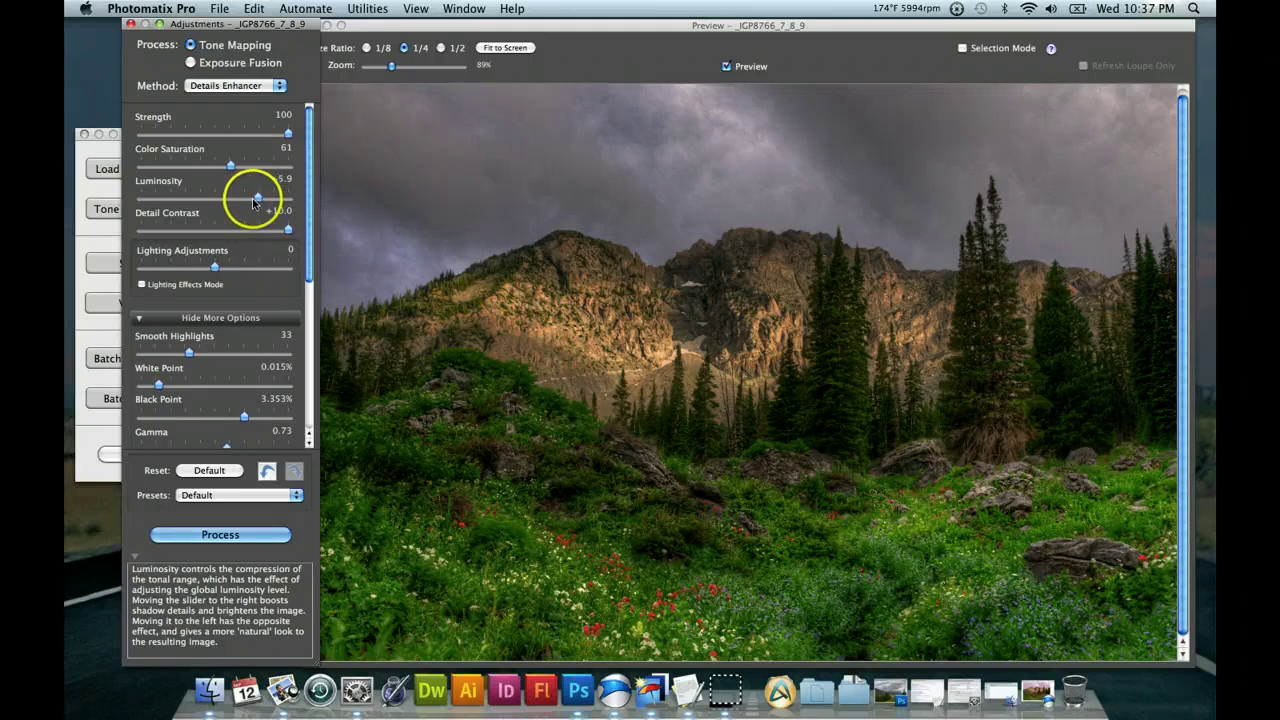
drag(257, 199, 147, 199)
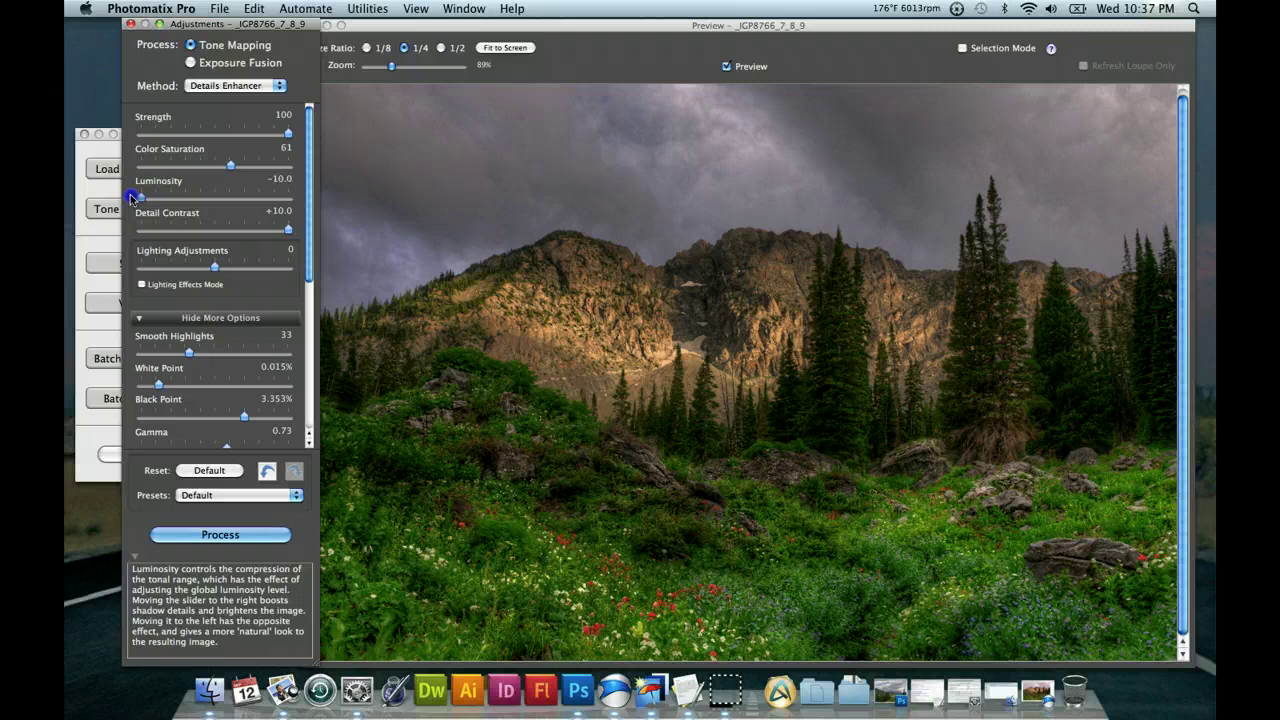
click(214, 210)
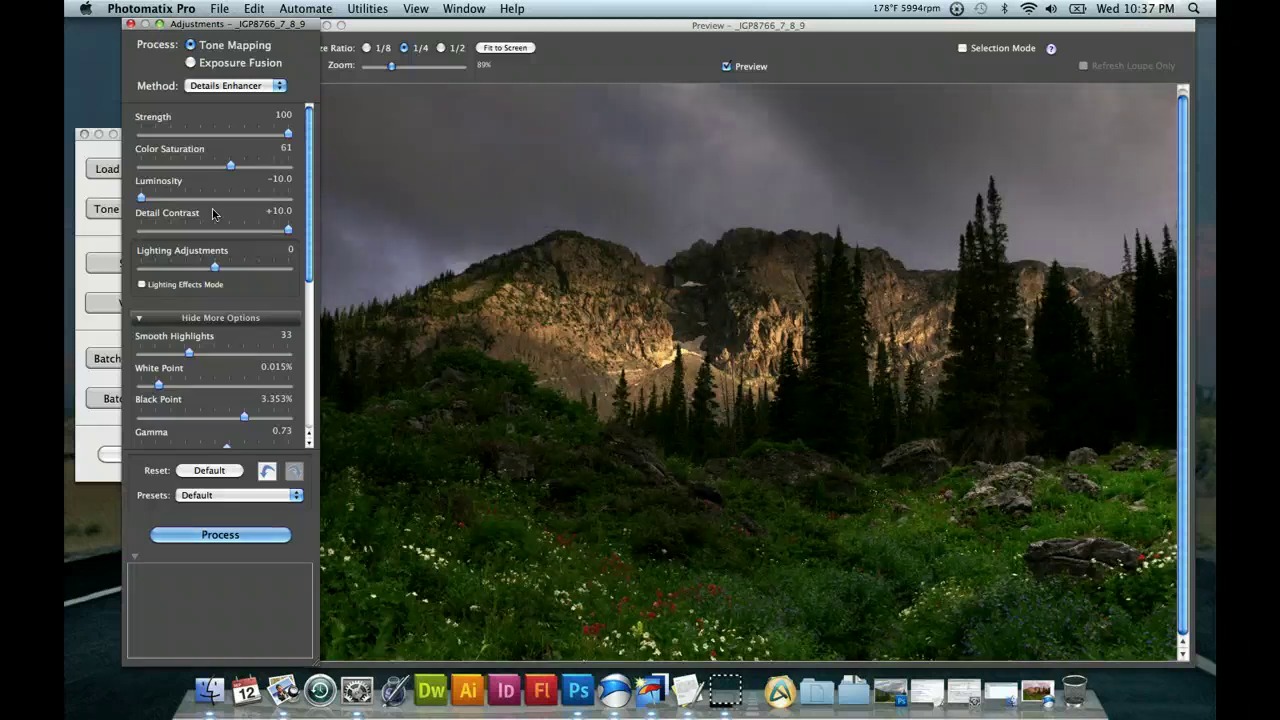
mouse_move(217, 200)
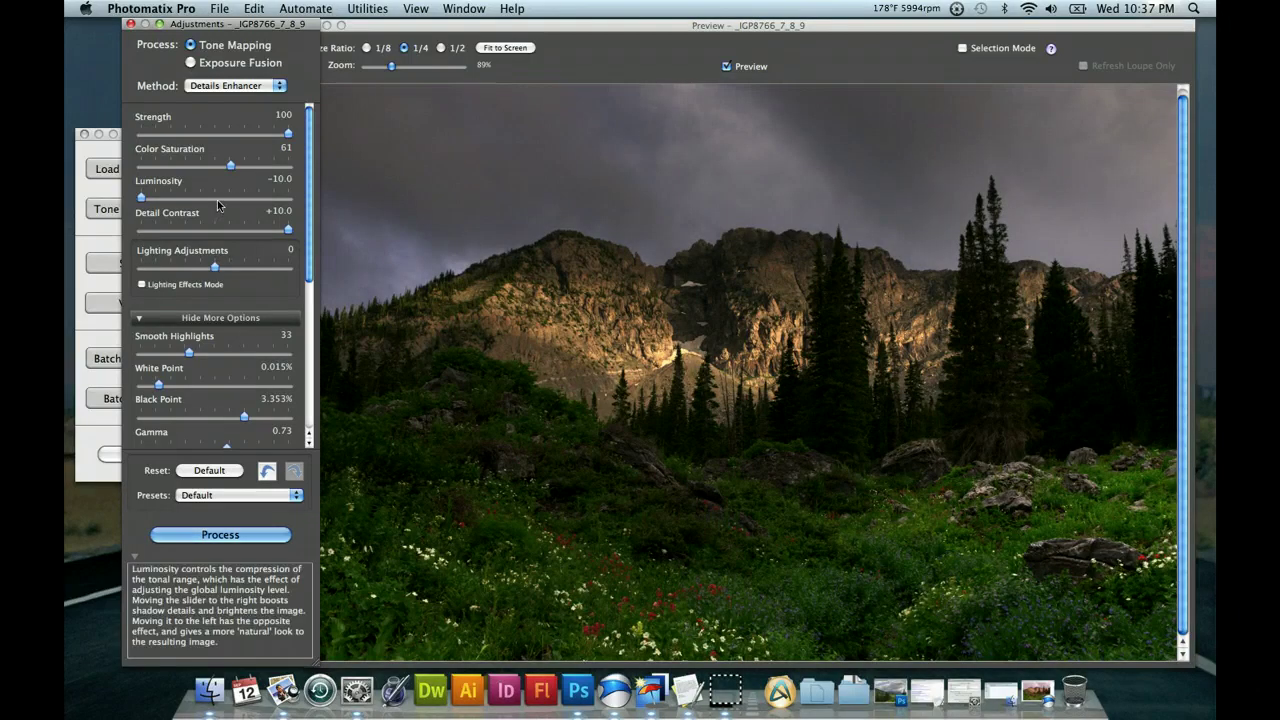
click(290, 200)
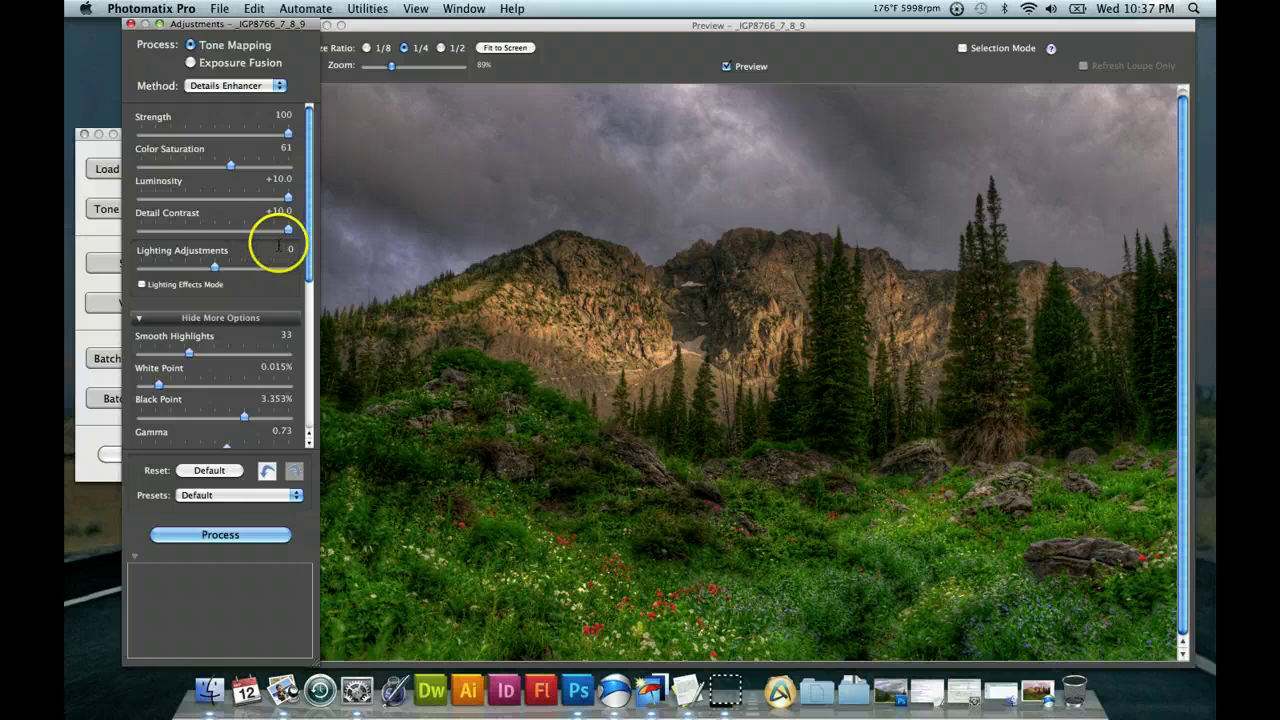
click(227, 203)
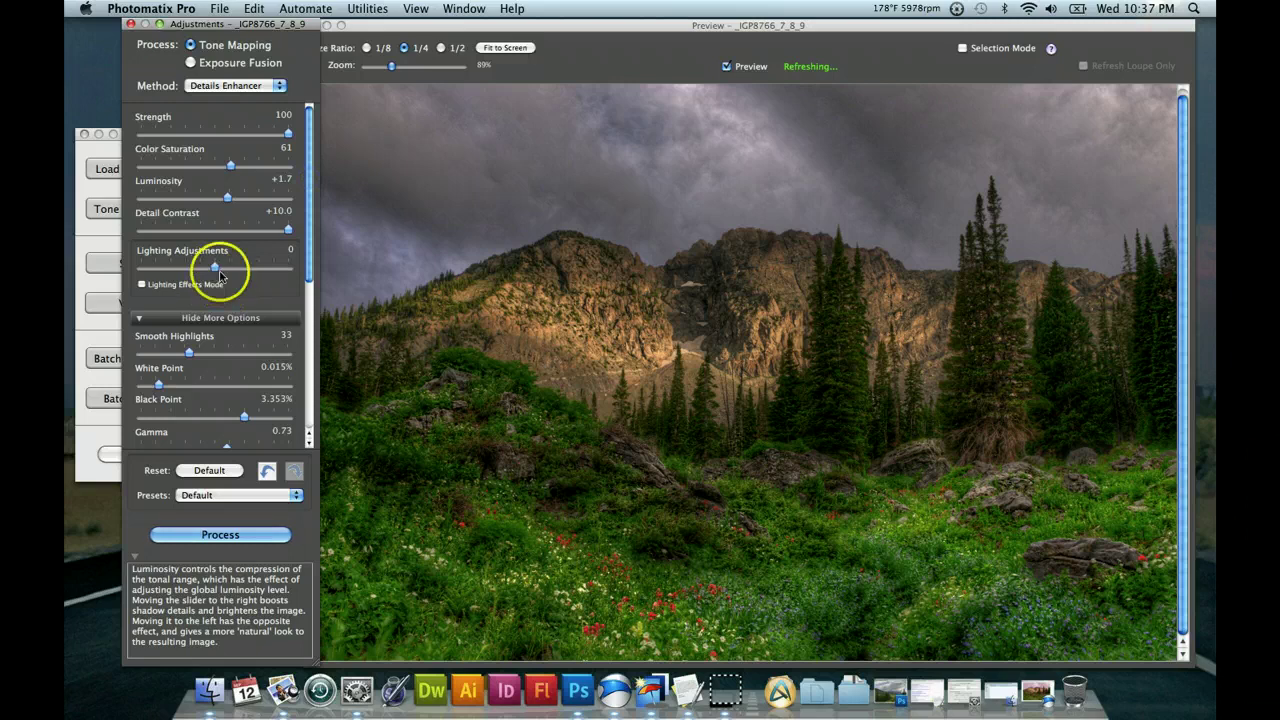
Examine the advanced tone mapping options and the descriptions of Saturation Highlights, Detail Contrast and Lighting Adjustments
scroll(222, 270, down, 2)
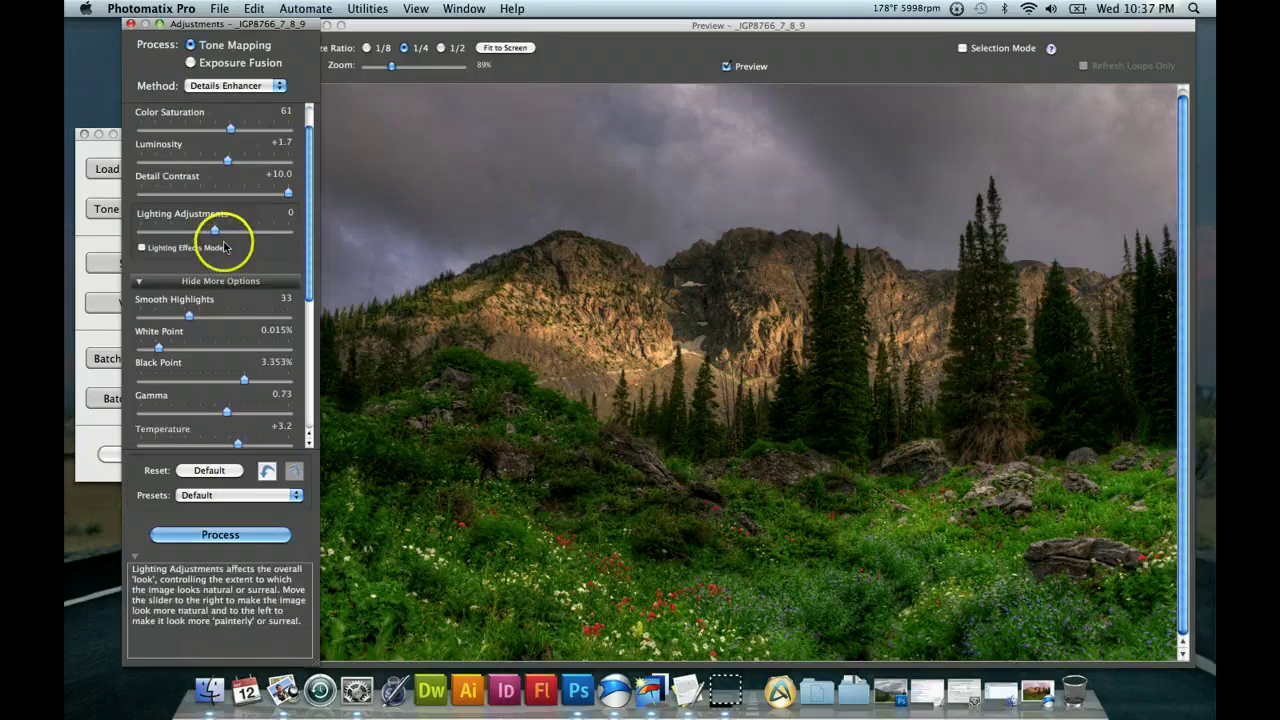
mouse_move(222, 238)
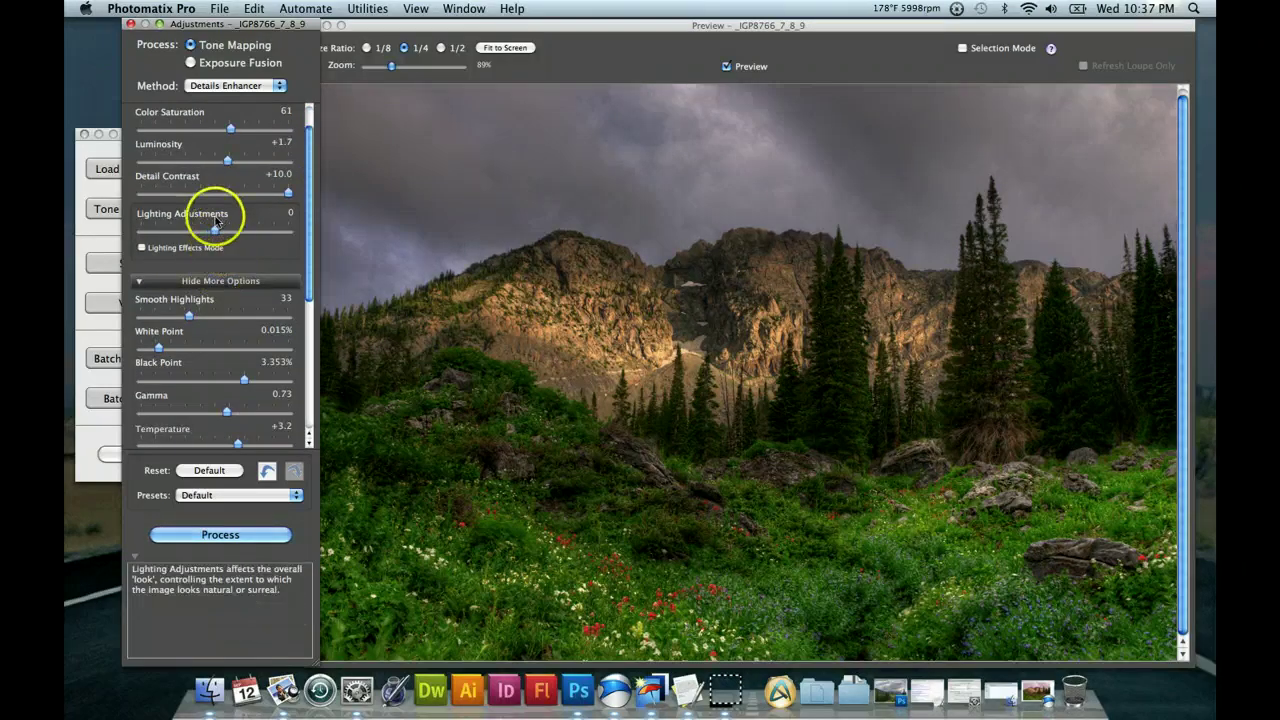
drag(309, 197, 302, 308)
drag(303, 342, 309, 142)
drag(303, 187, 301, 343)
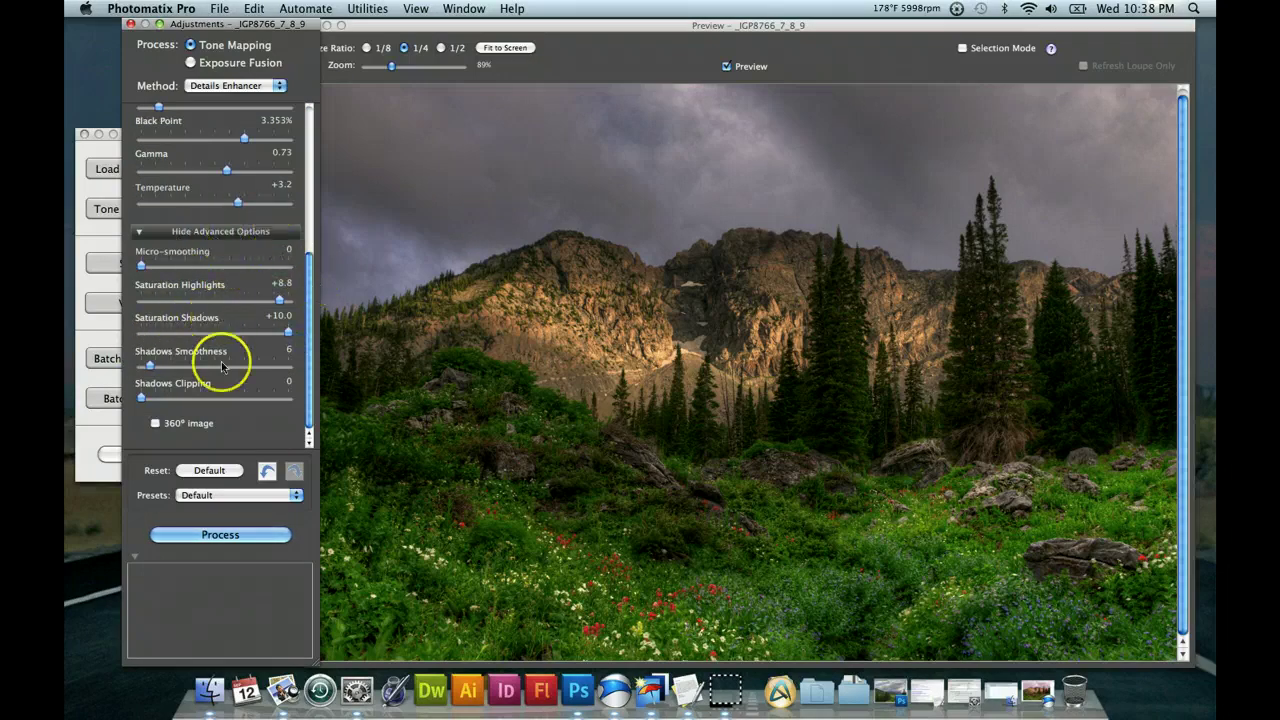
mouse_move(227, 368)
mouse_move(209, 307)
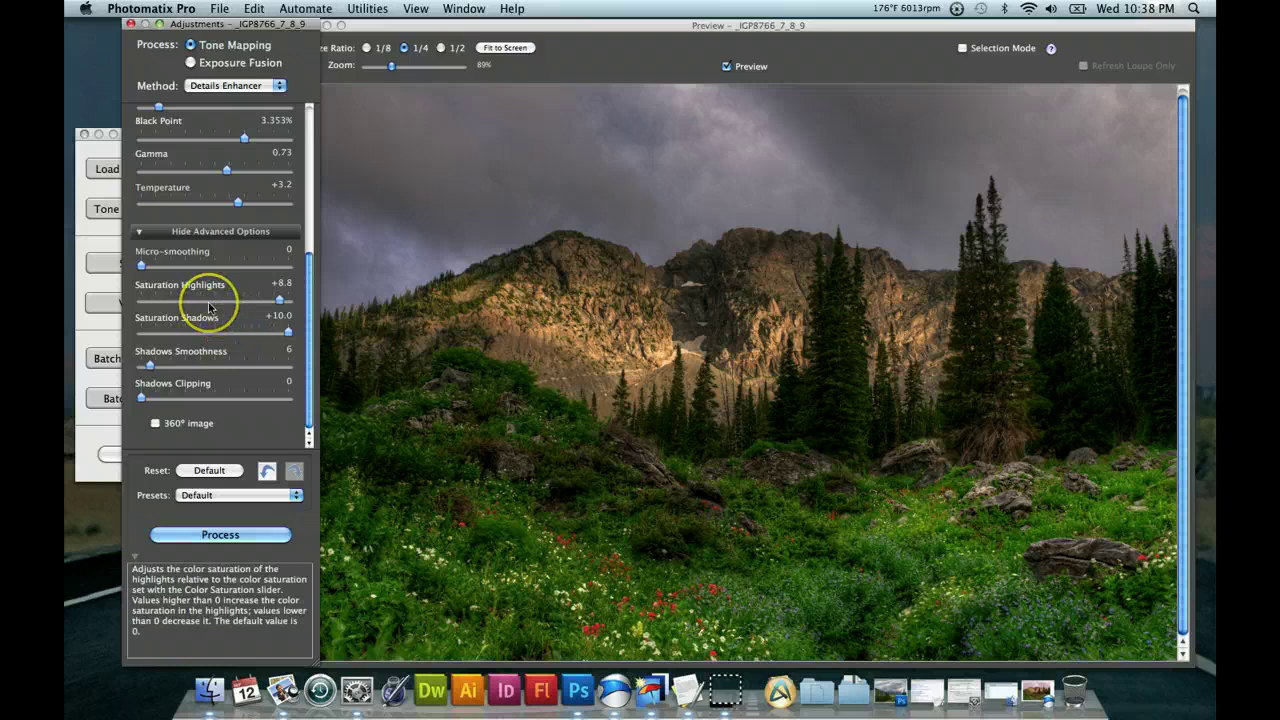
drag(313, 262, 324, 150)
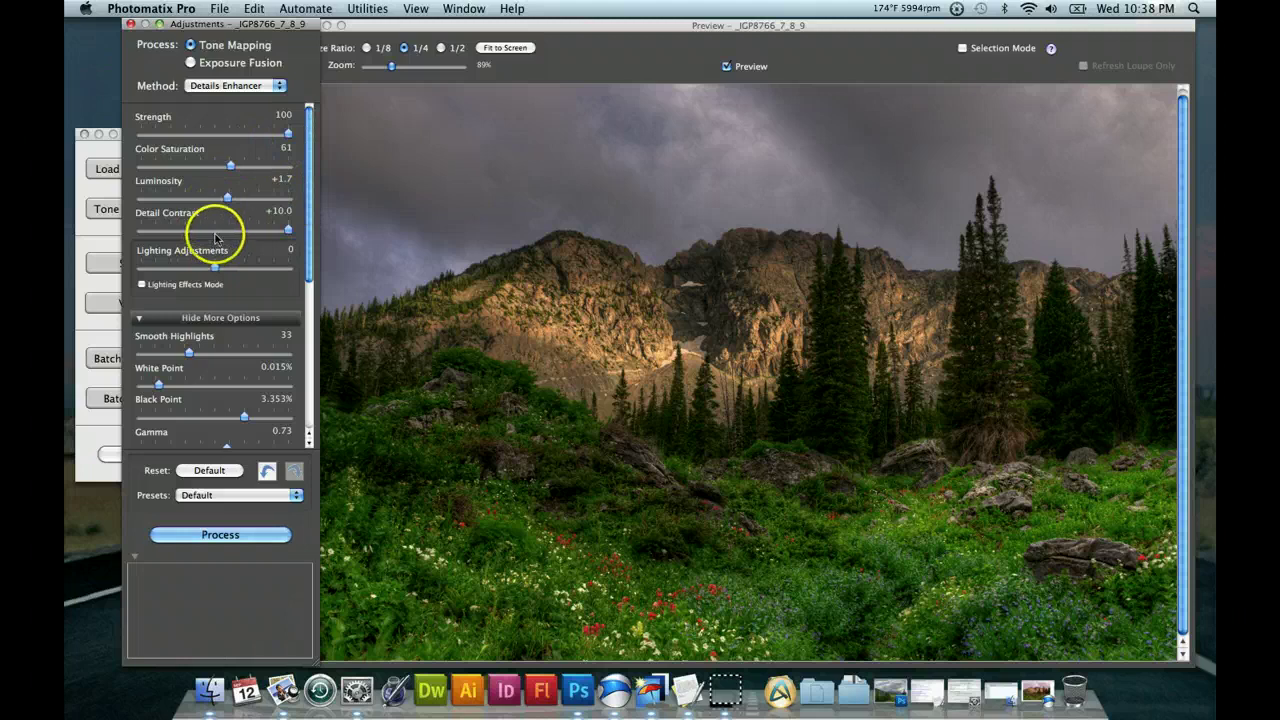
mouse_move(218, 230)
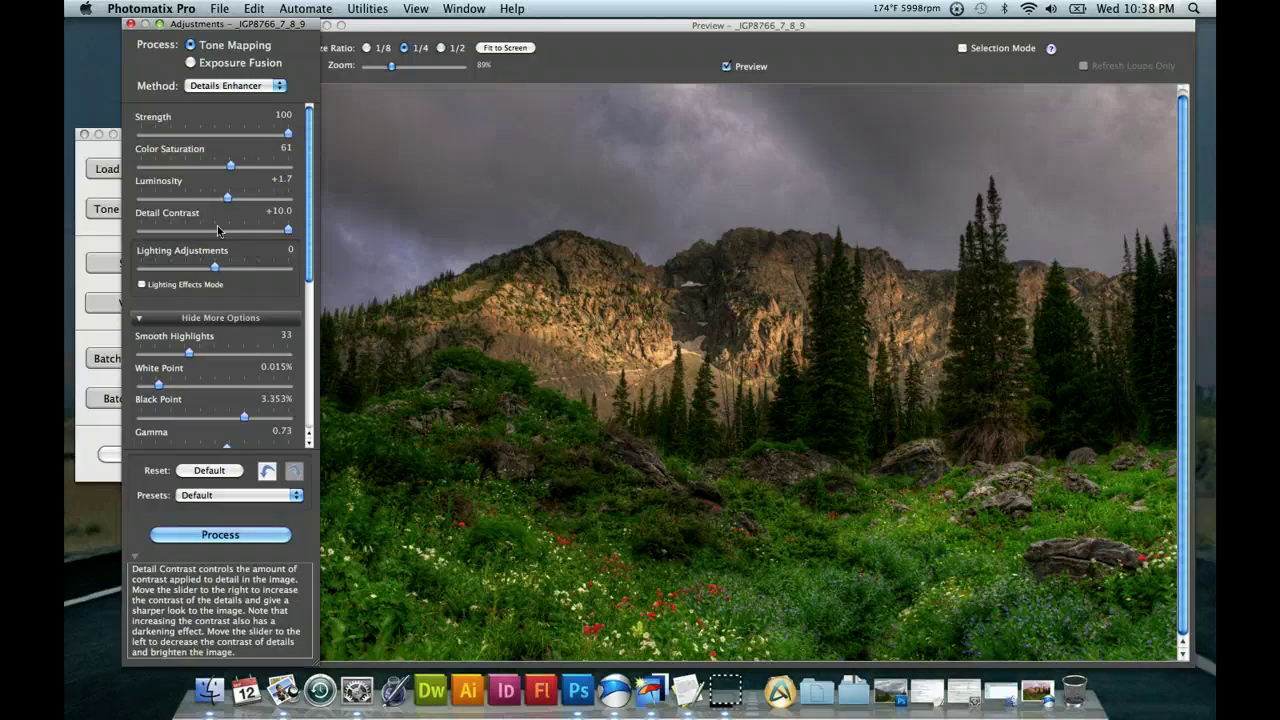
click(213, 266)
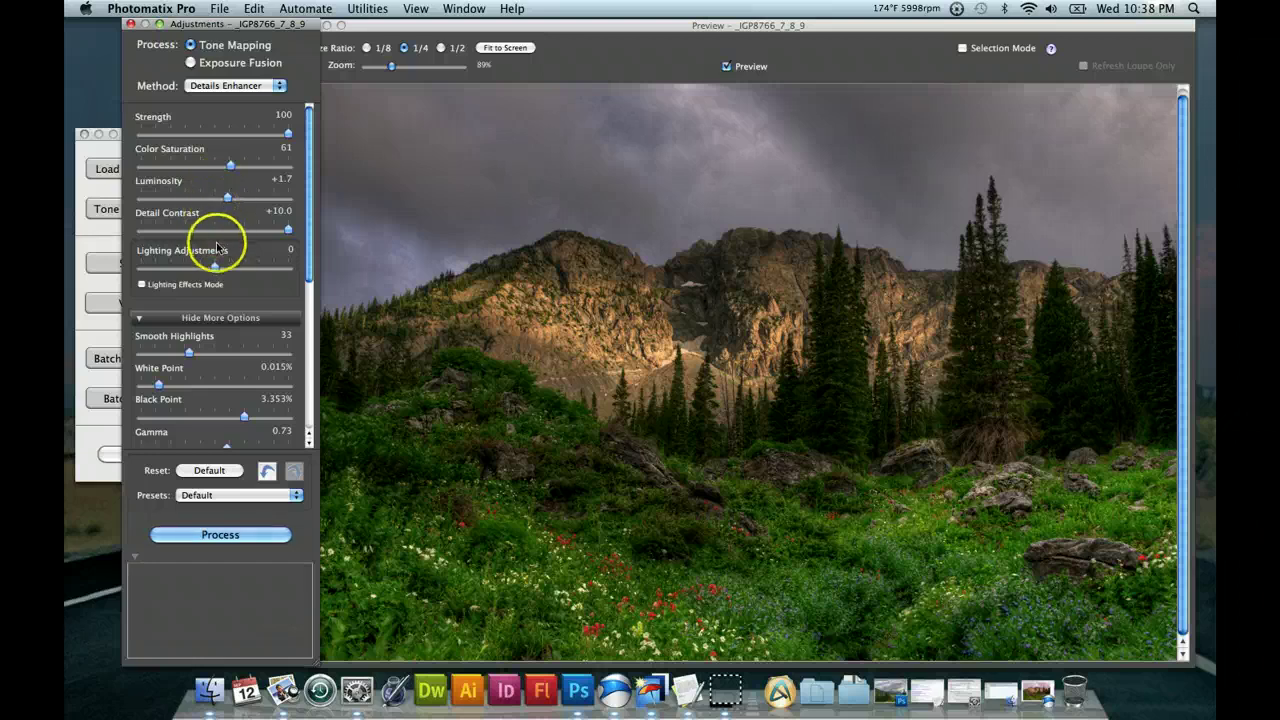
click(226, 221)
click(221, 263)
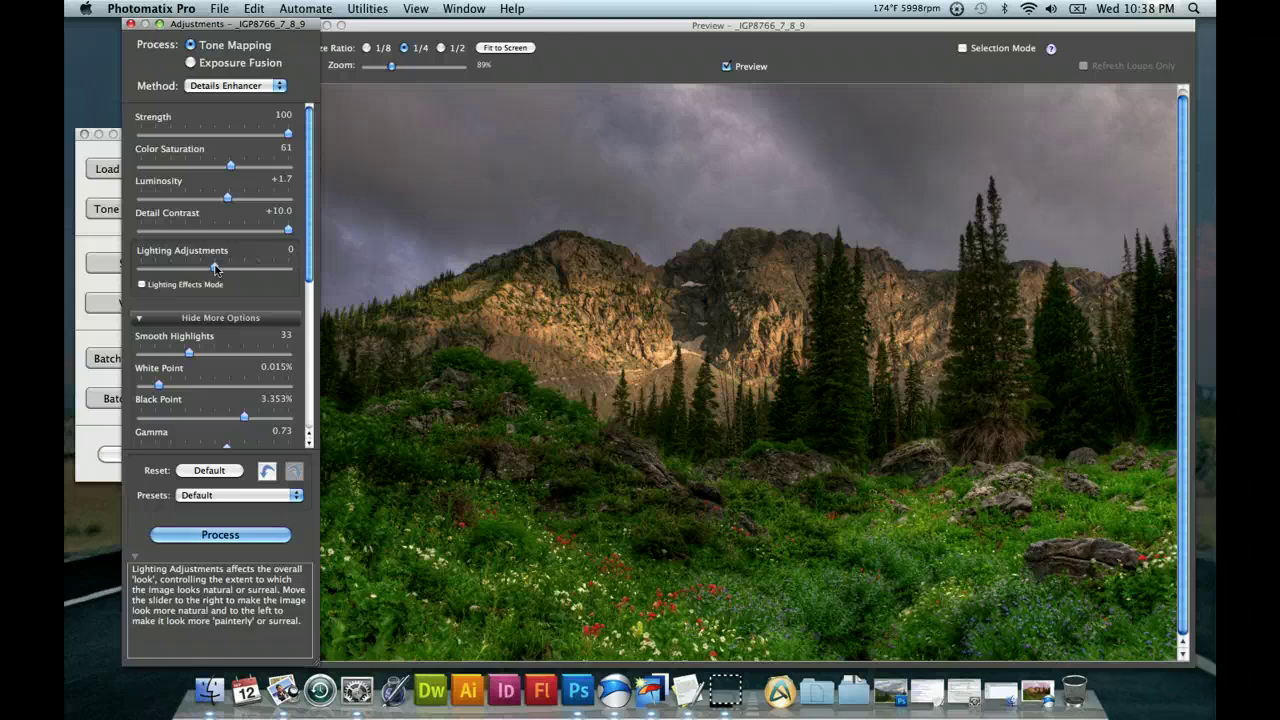
Compare Lighting Adjustments at -10.0 and +10.0 in the preview and settle it at -0.6
mouse_move(306, 237)
mouse_down()
mouse_move(303, 262)
mouse_move(303, 238)
mouse_up()
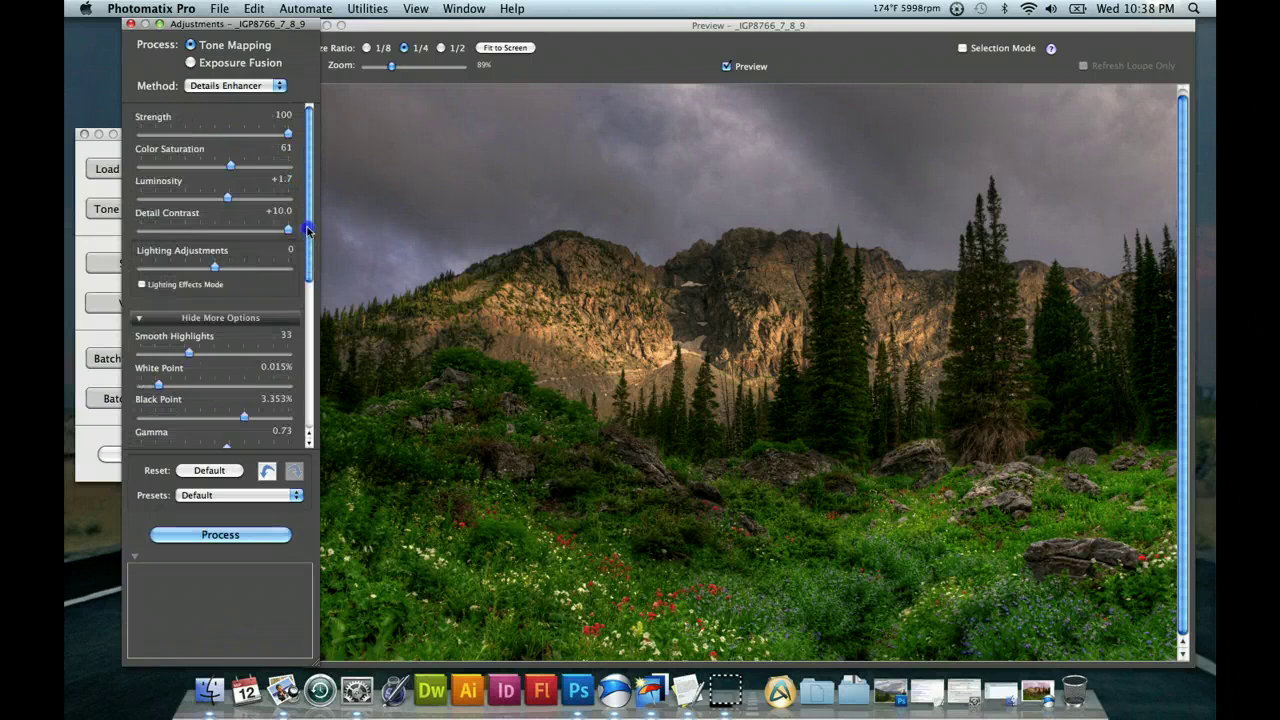
click(146, 270)
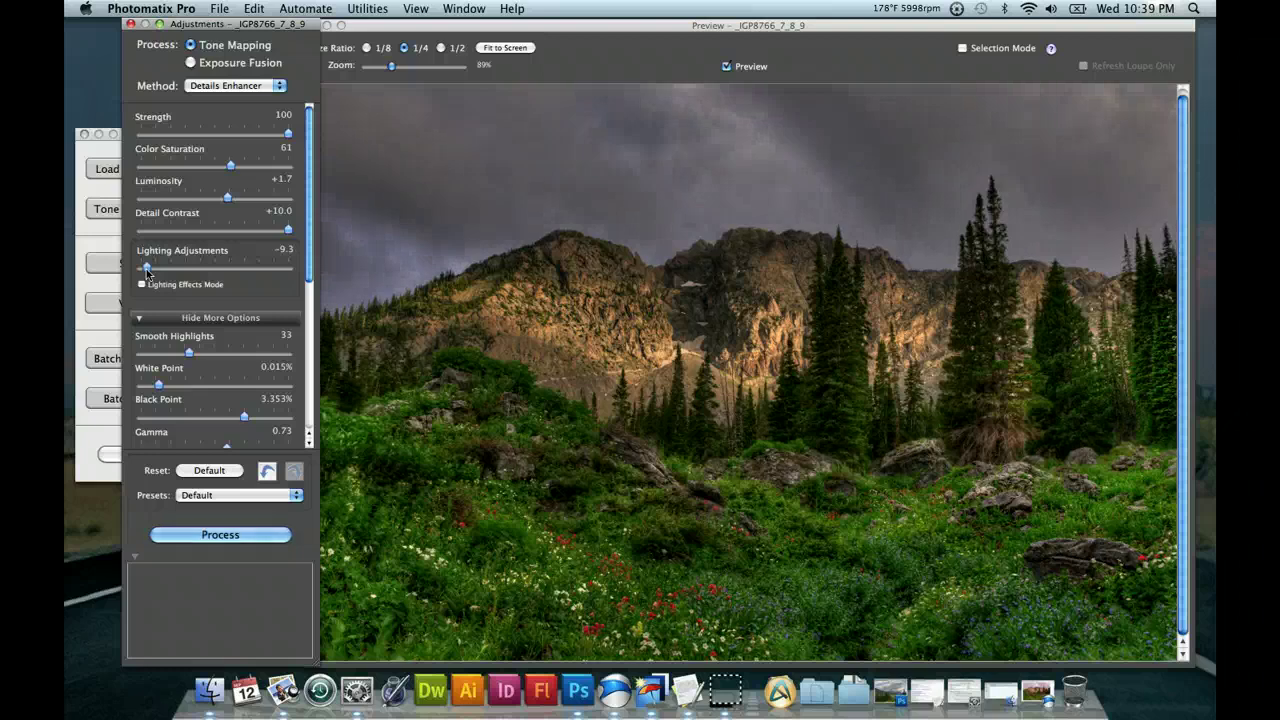
drag(147, 270, 140, 270)
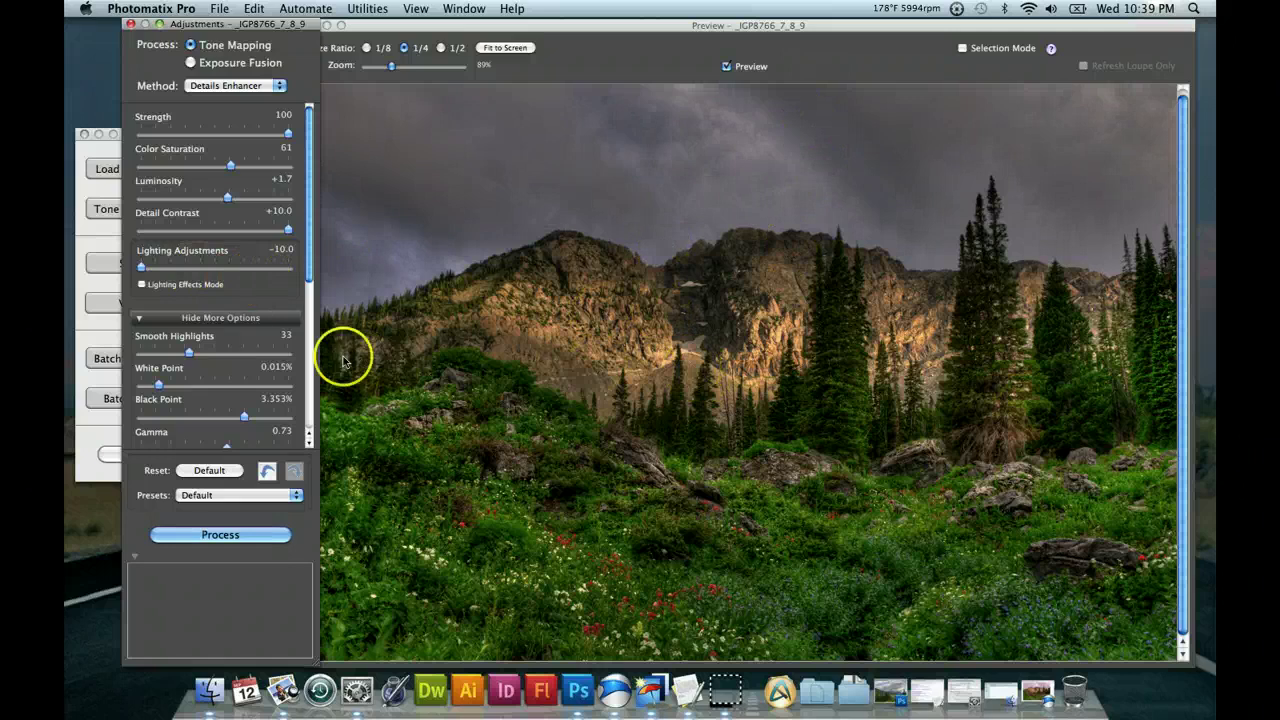
click(290, 268)
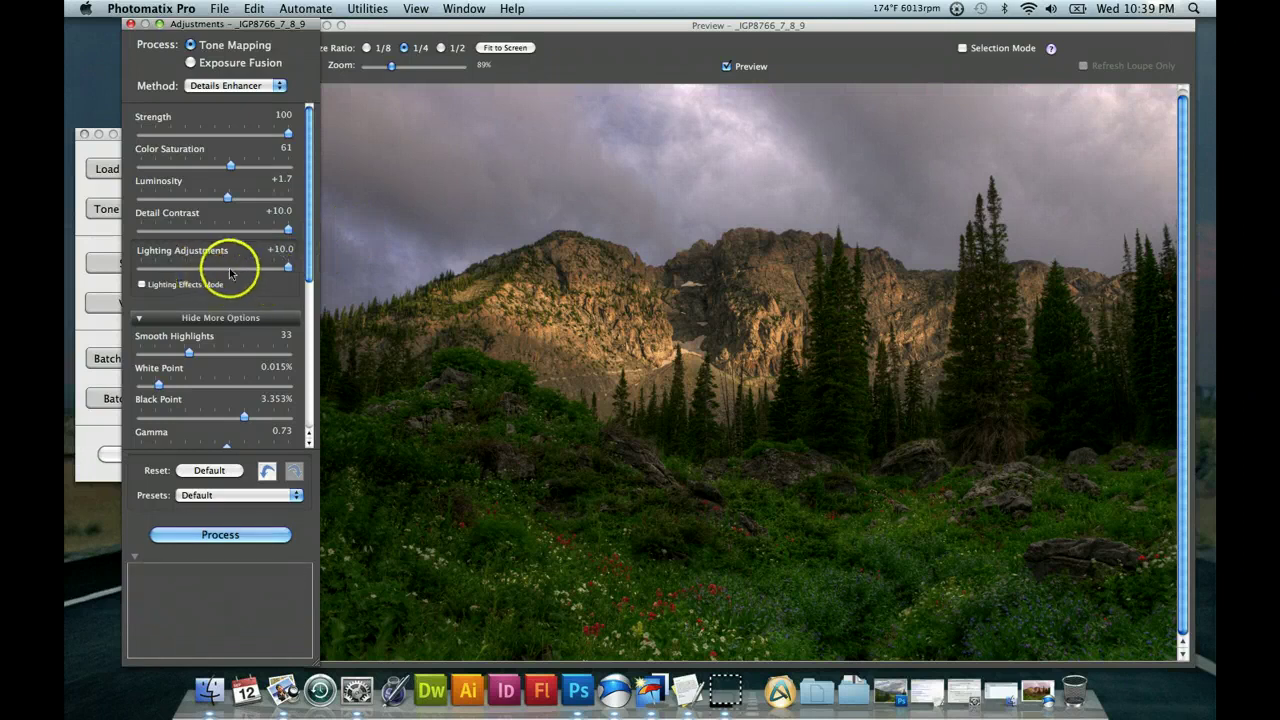
mouse_move(215, 270)
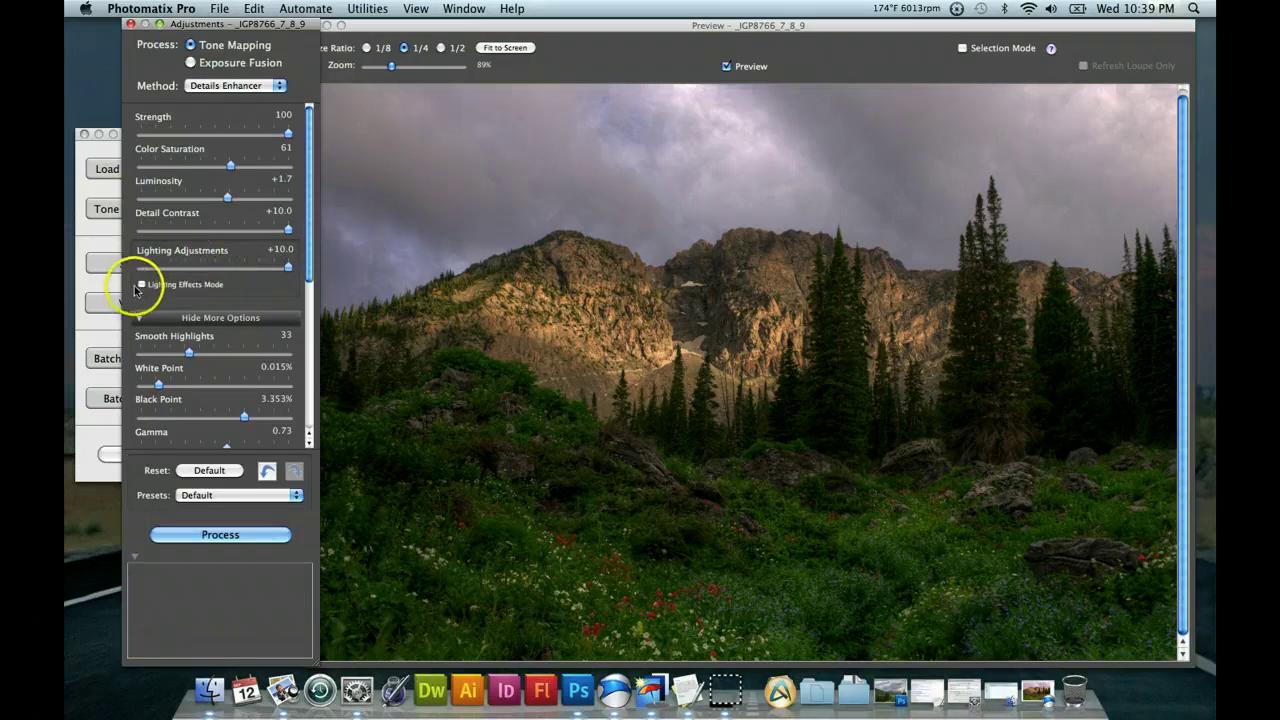
click(210, 268)
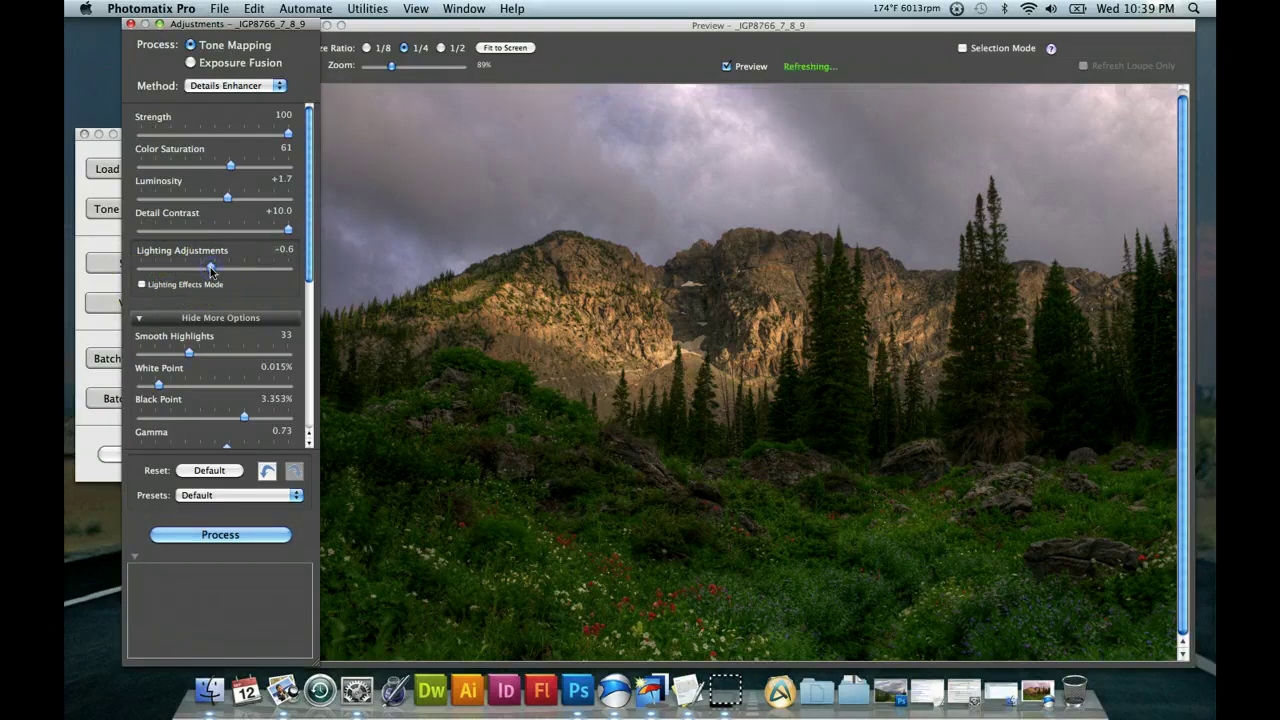
click(292, 260)
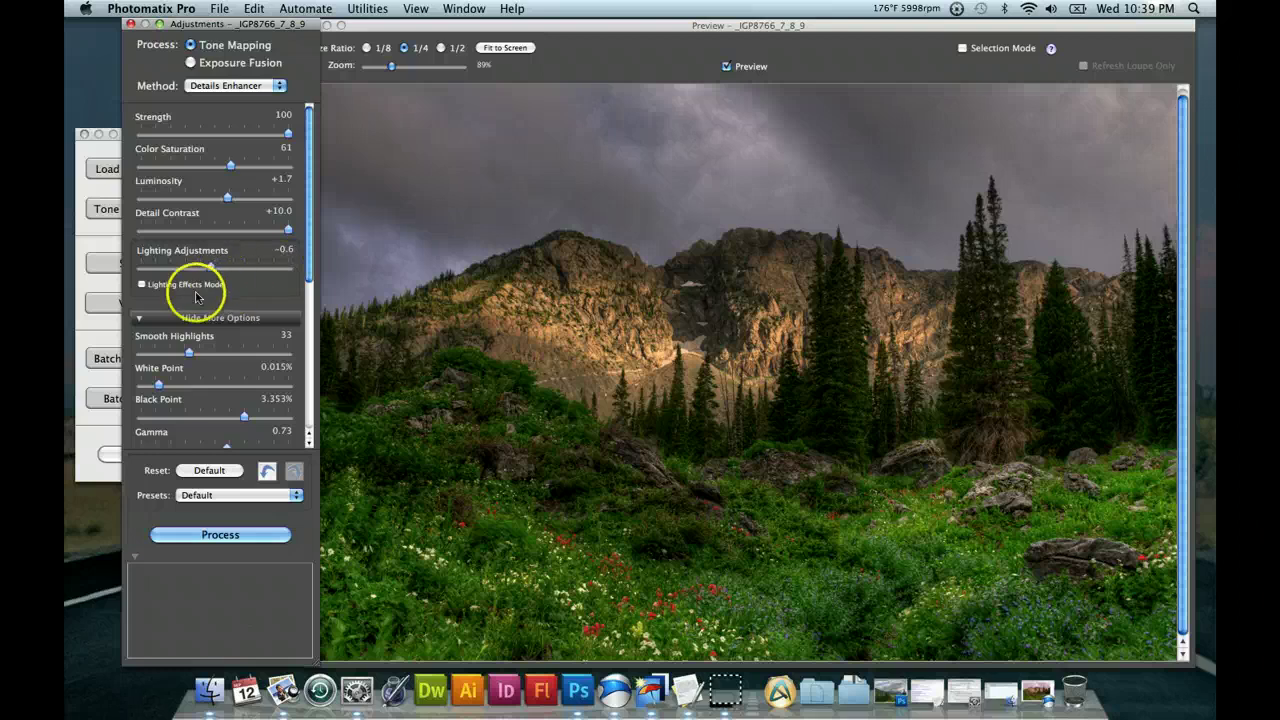
Turn on the Lighting Effects mode and compare its Natural and Natural + looks in the preview
click(142, 286)
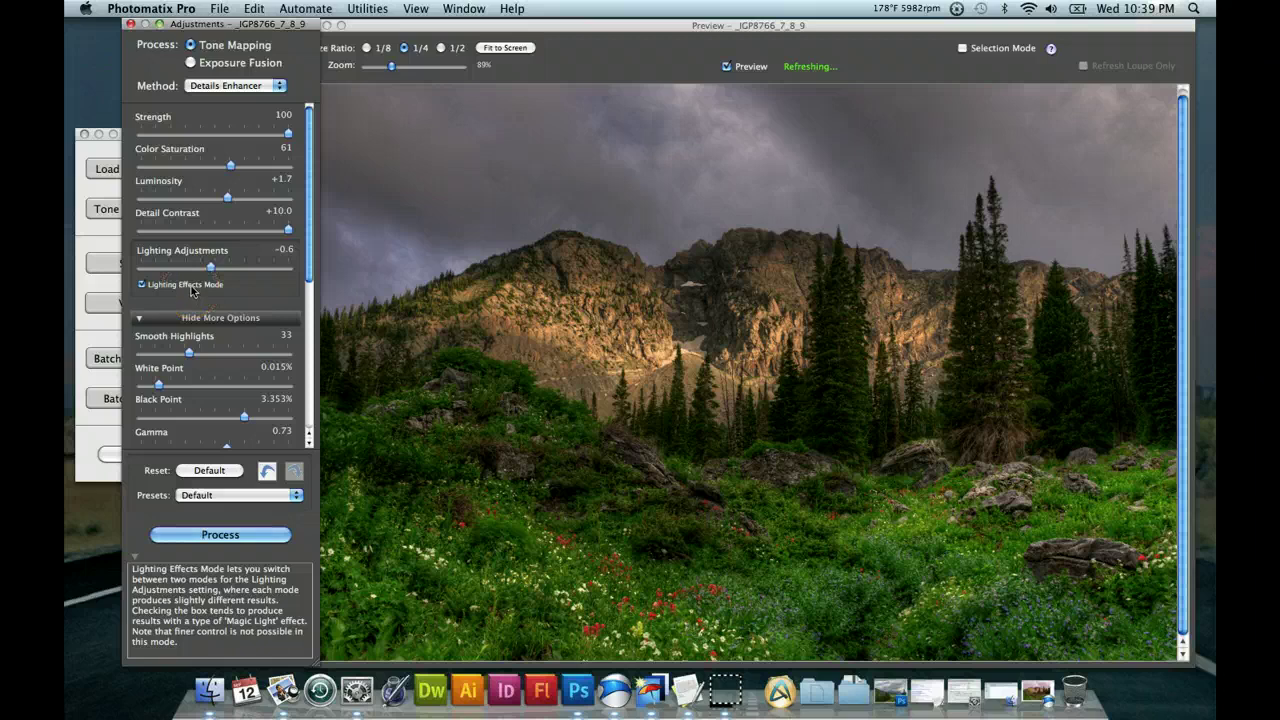
click(142, 286)
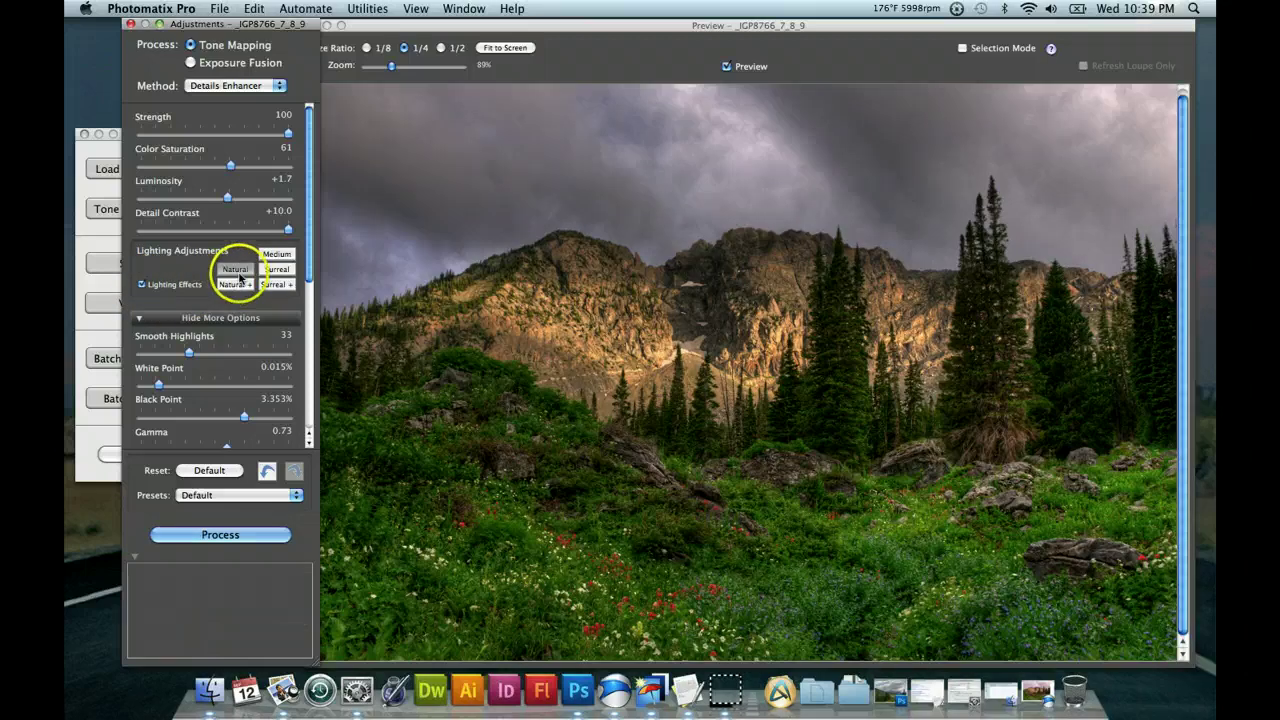
click(241, 270)
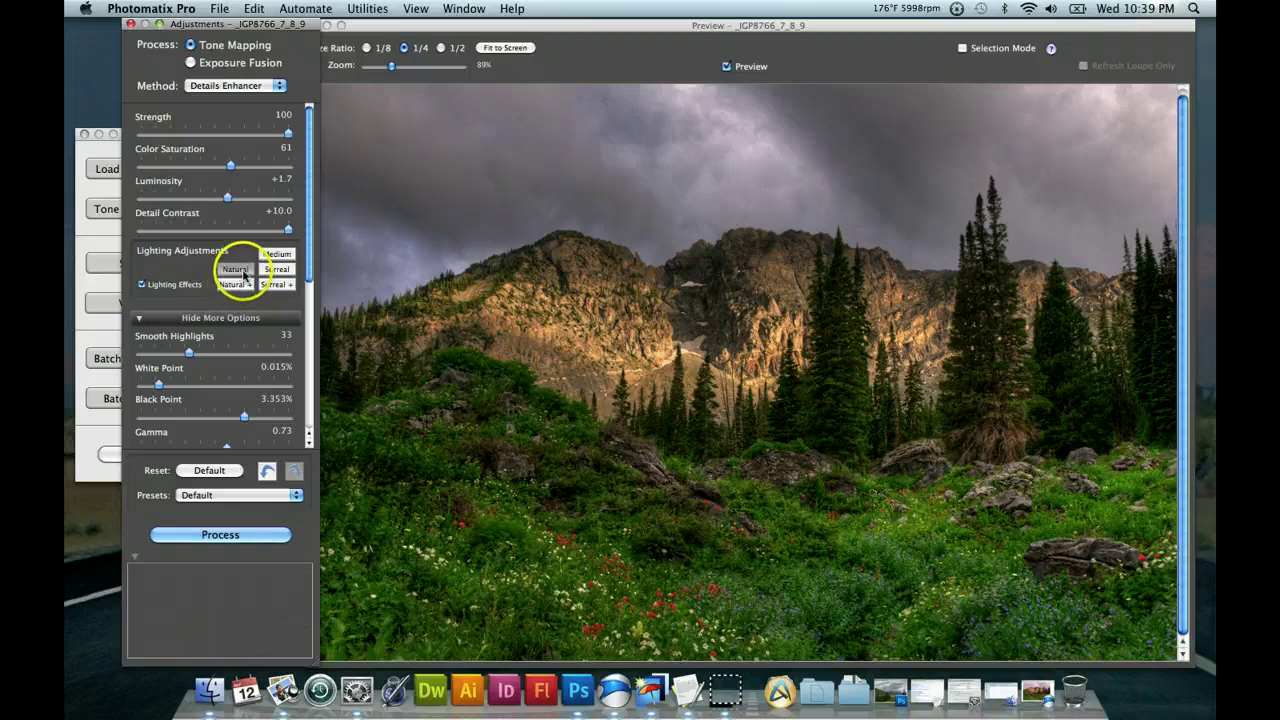
click(237, 286)
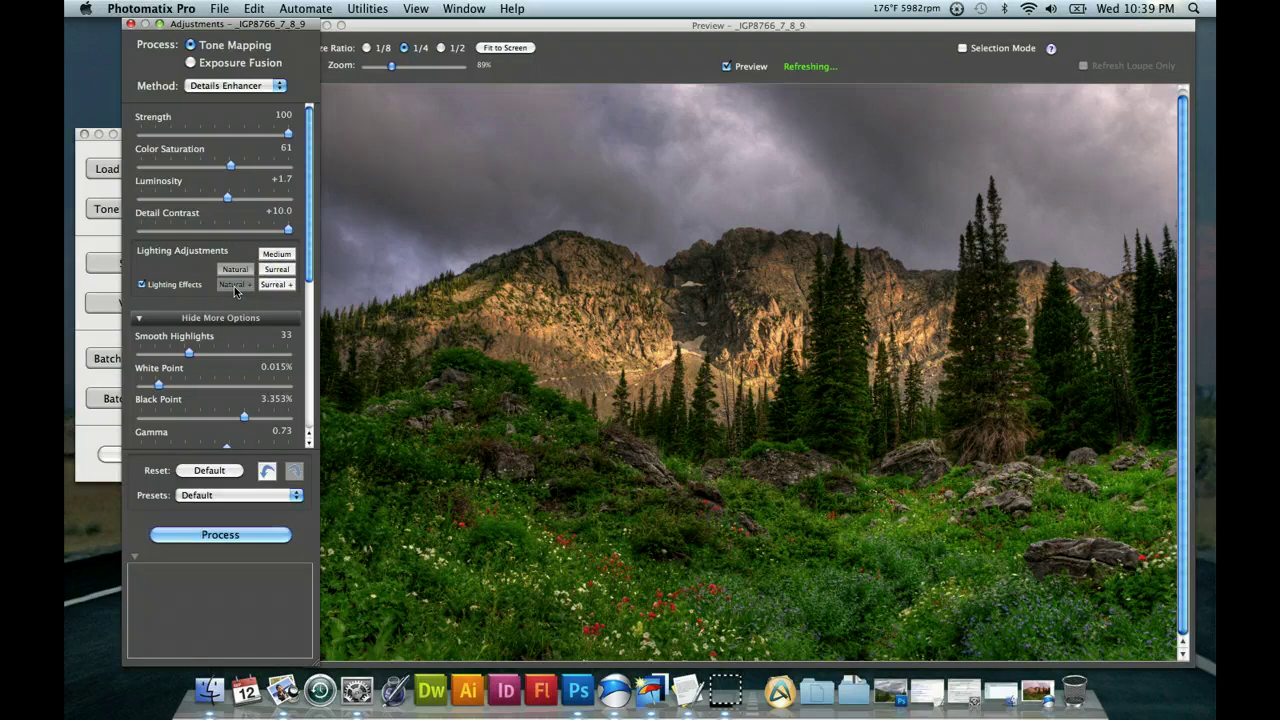
click(233, 289)
click(240, 291)
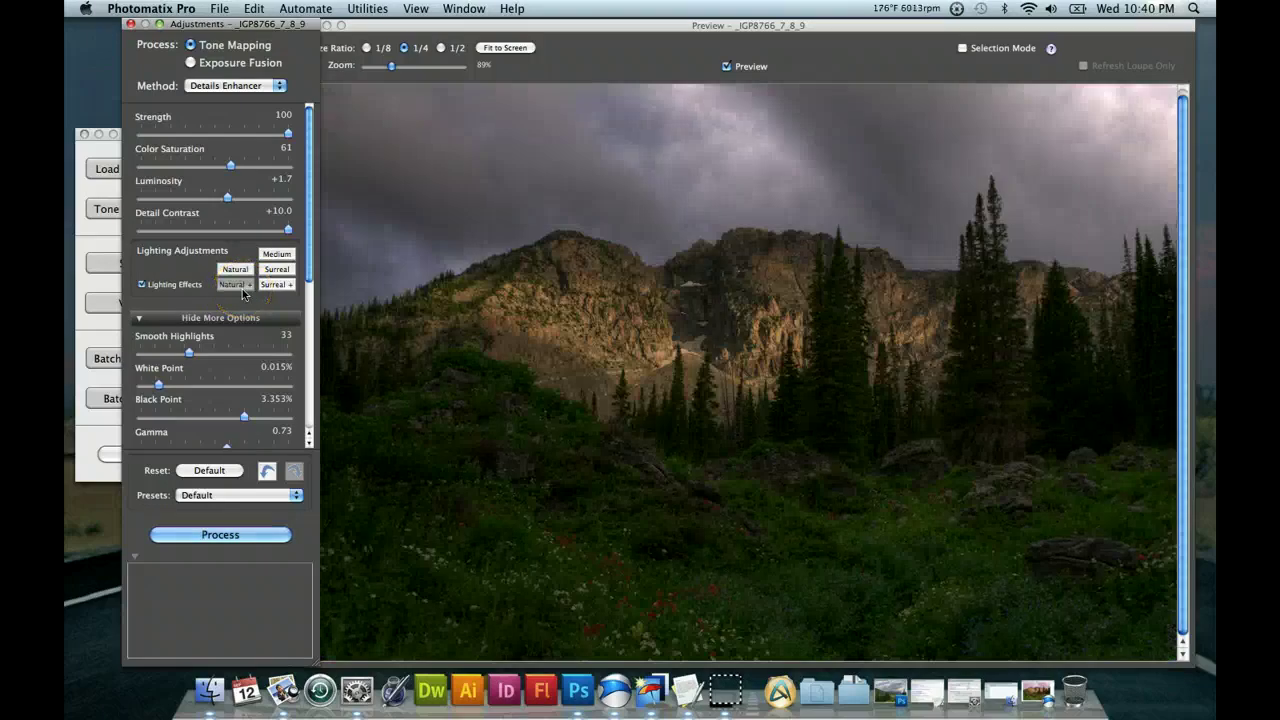
Try the Surreal + and Surreal lighting looks on the mountain photo
click(278, 270)
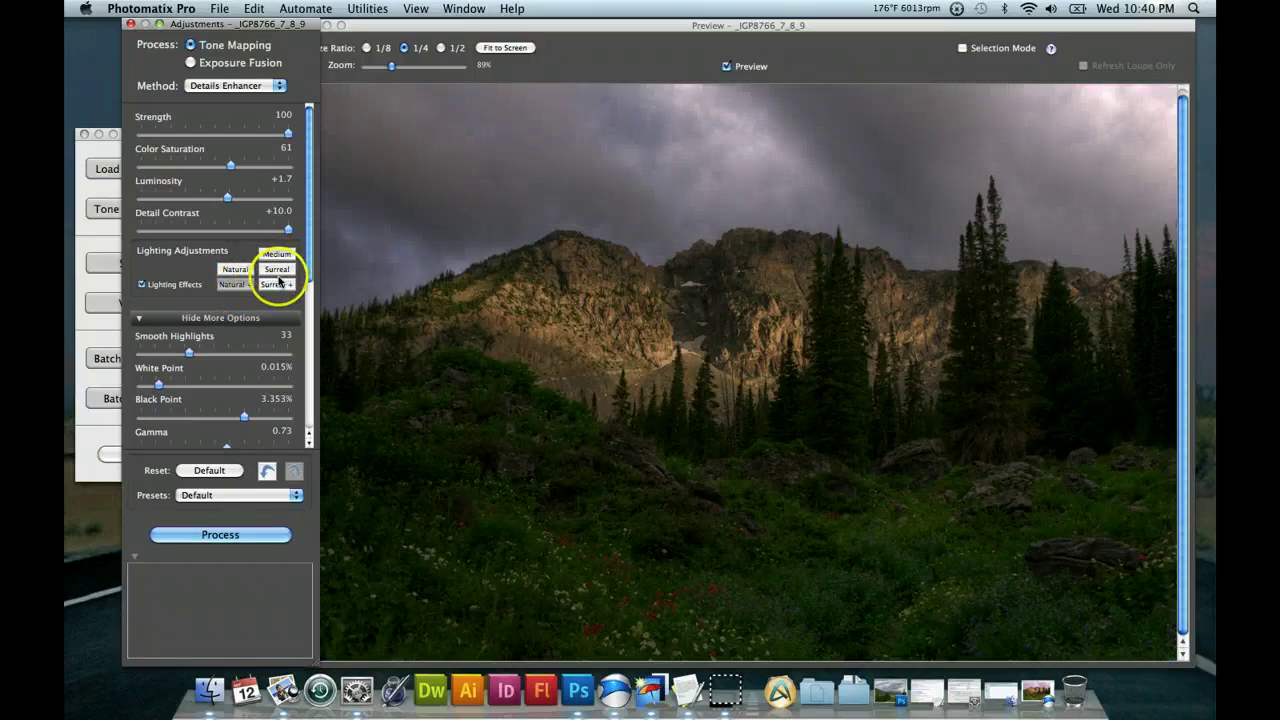
click(280, 286)
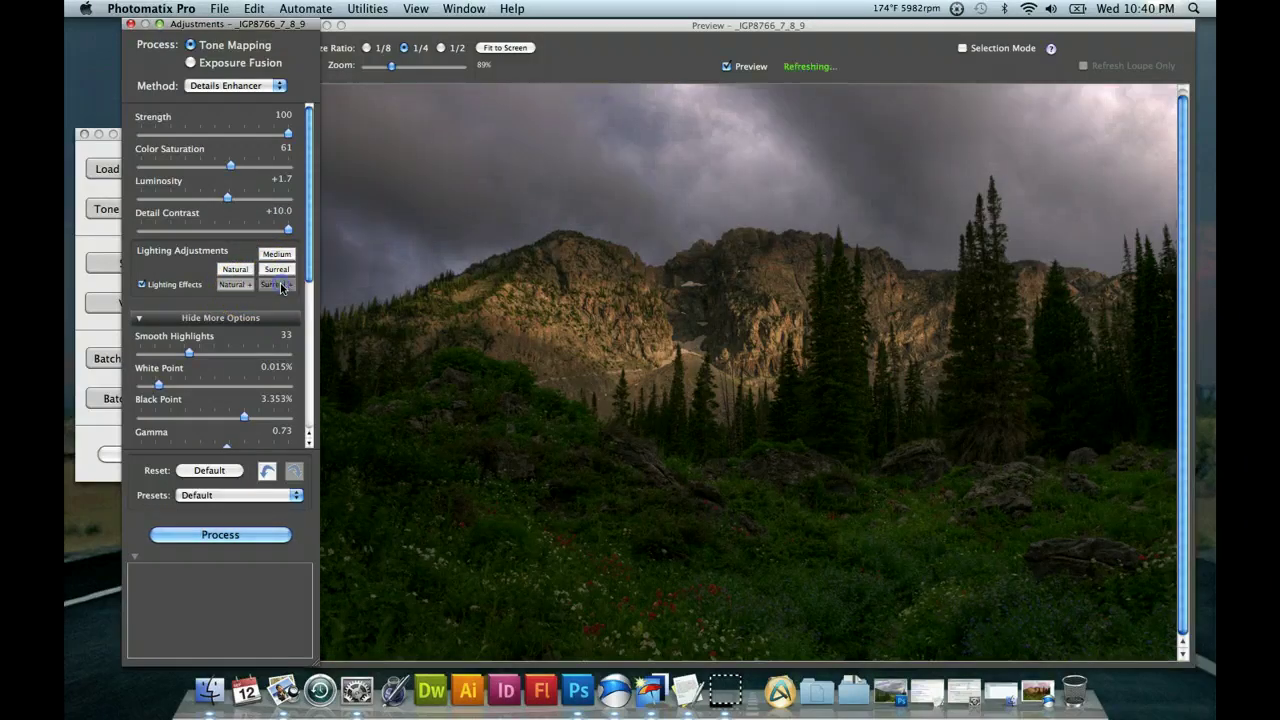
click(235, 270)
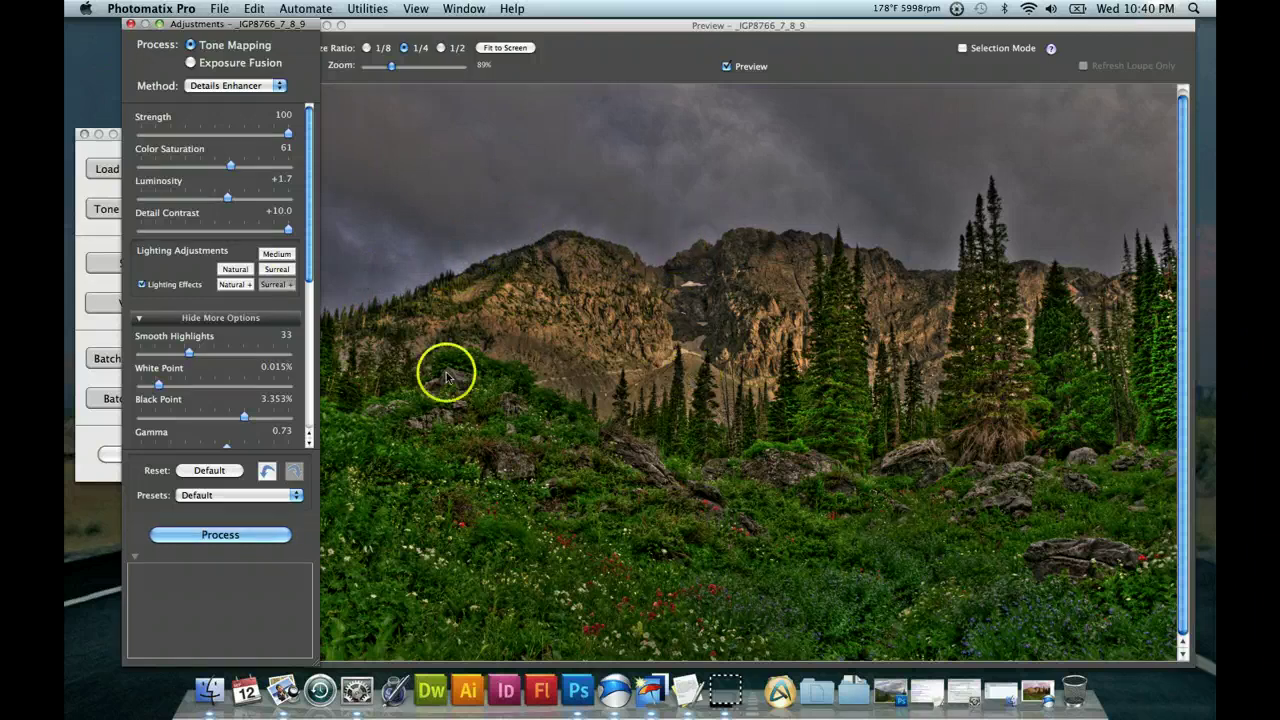
click(274, 270)
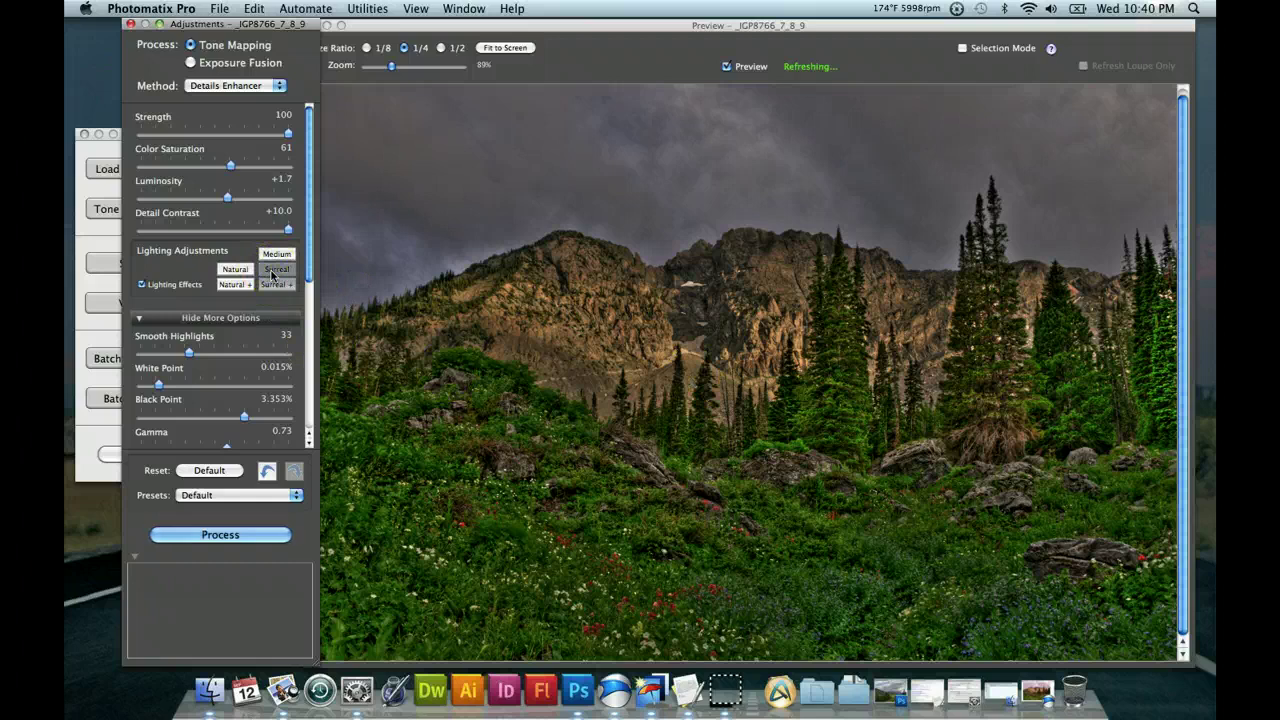
right_click(727, 680)
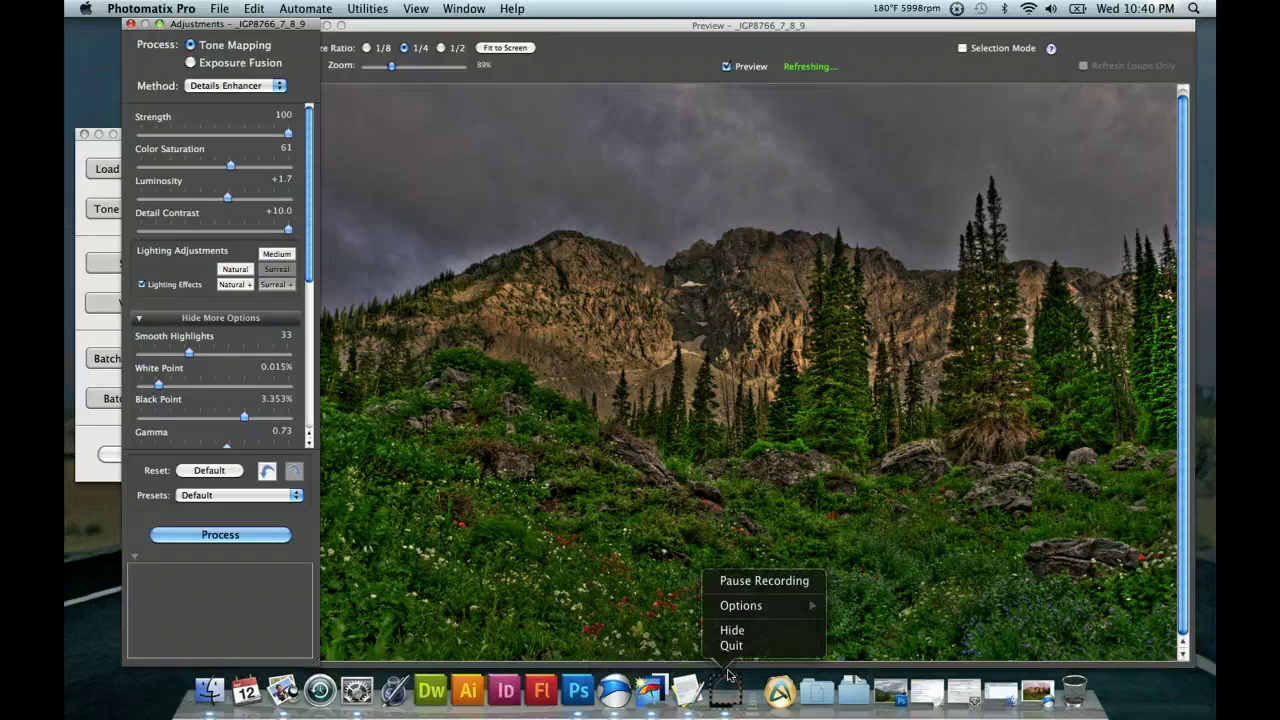
click(749, 581)
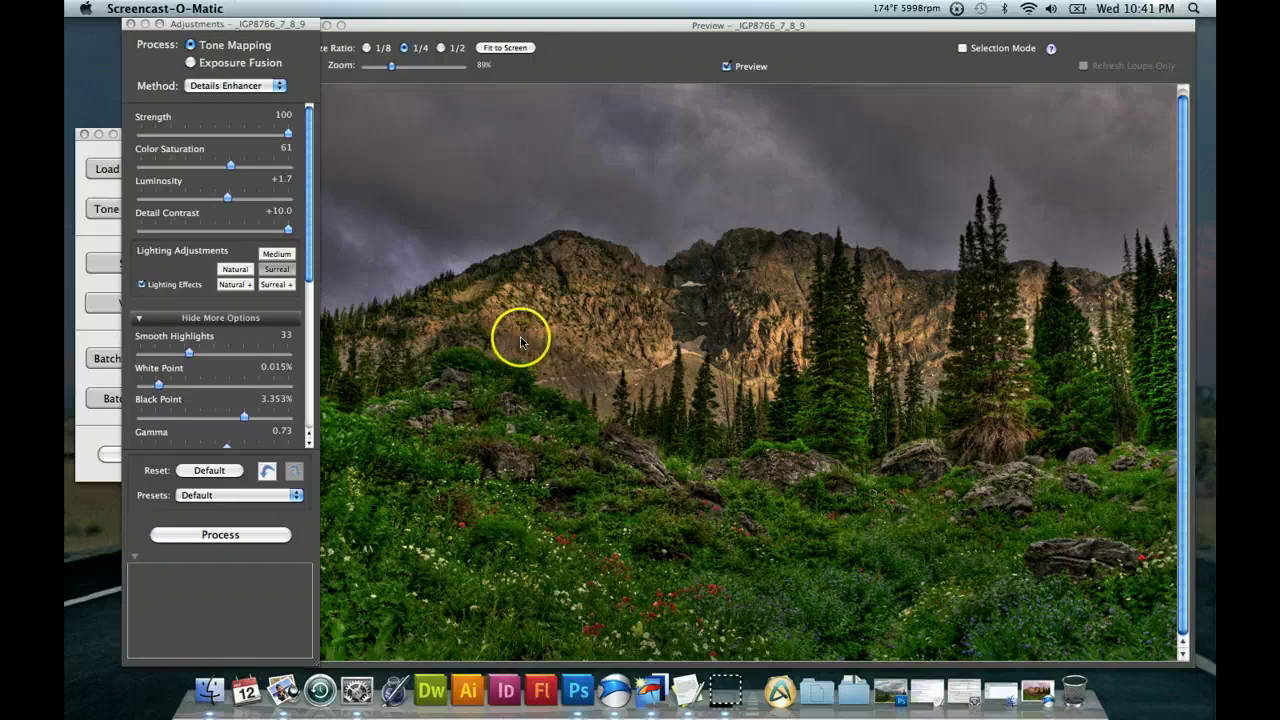
Set the lighting look back to Natural and raise the Luminosity moderately
click(237, 269)
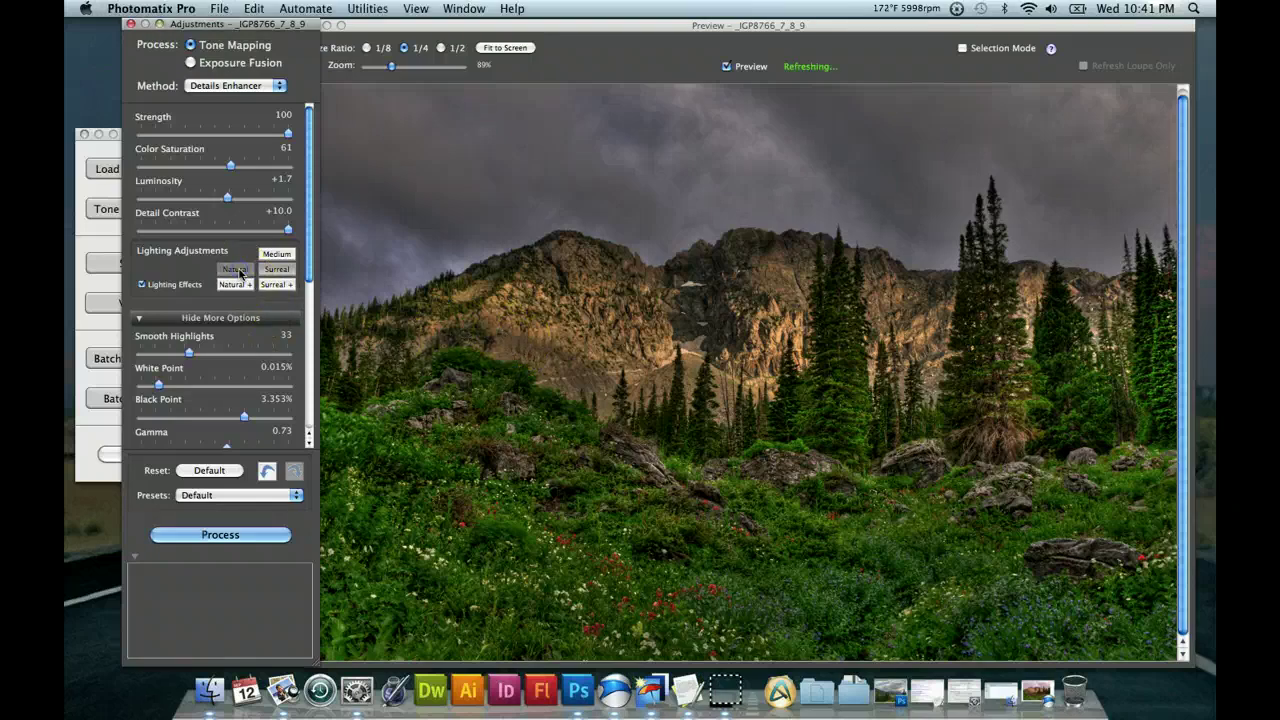
click(295, 308)
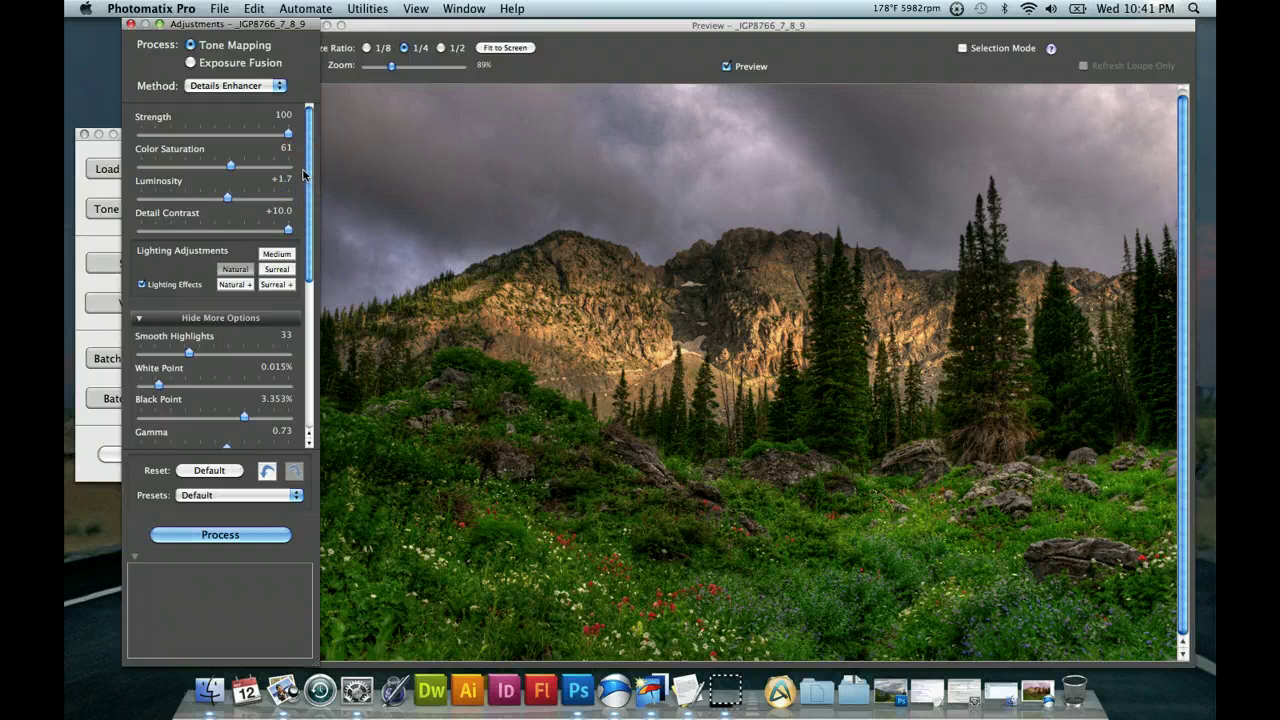
click(250, 198)
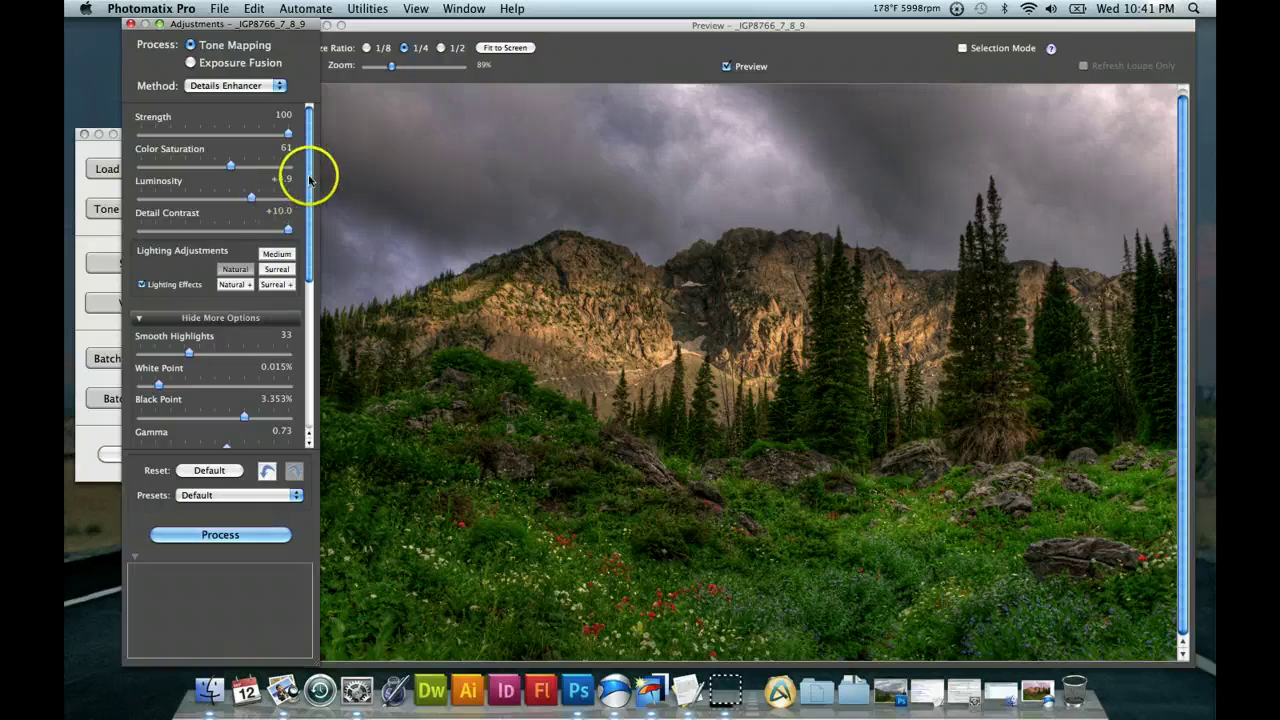
Try White Point values of 0.084% and 1.271% and settle it at 0.753%
drag(308, 170, 313, 243)
drag(158, 267, 173, 268)
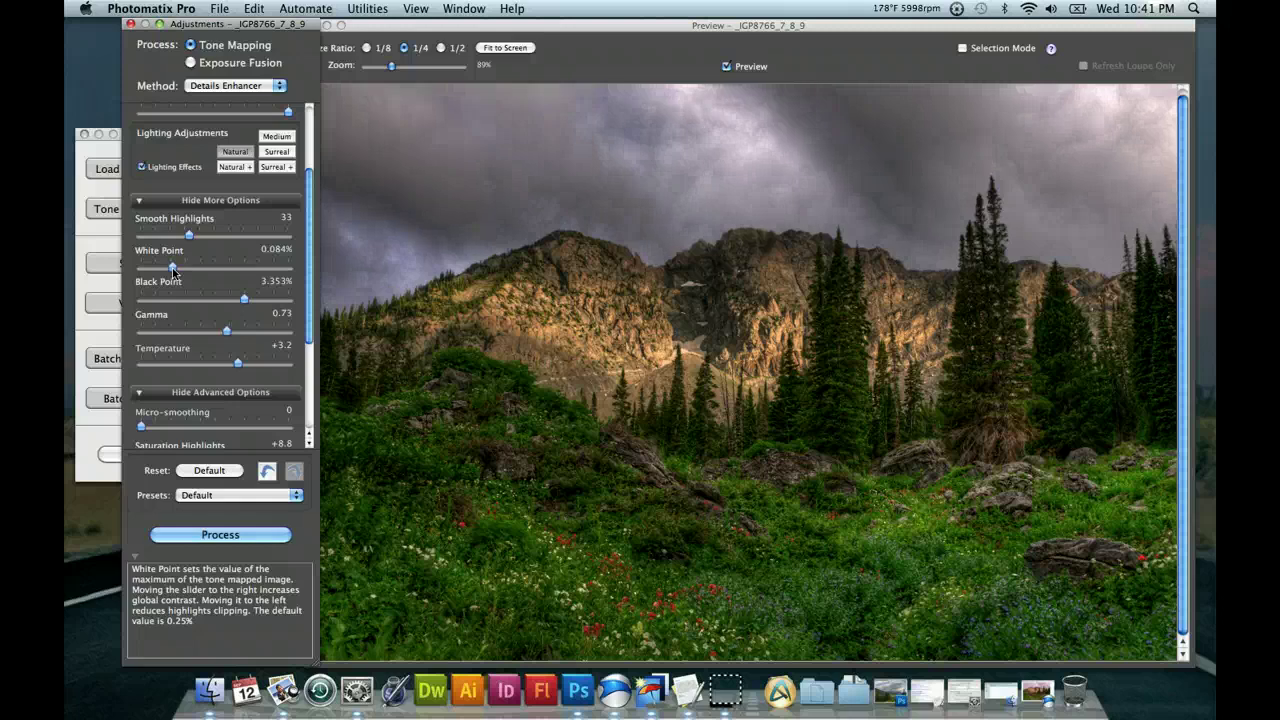
drag(173, 268, 217, 270)
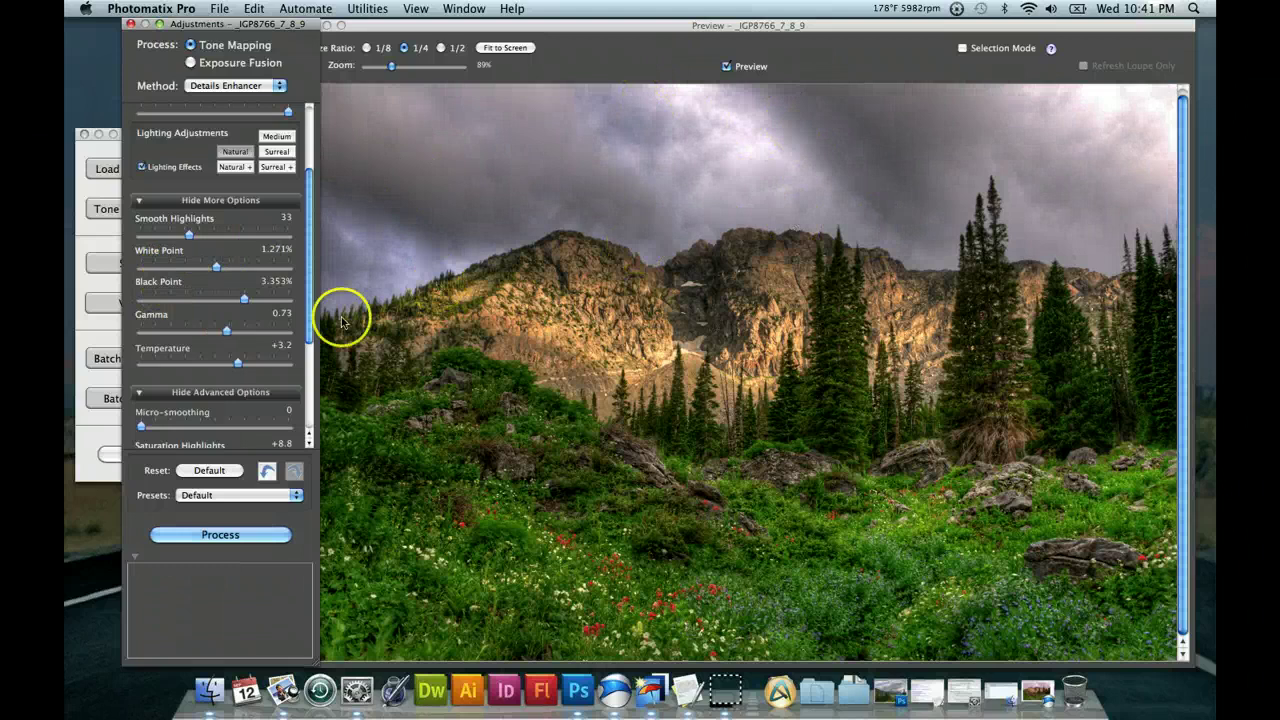
click(205, 268)
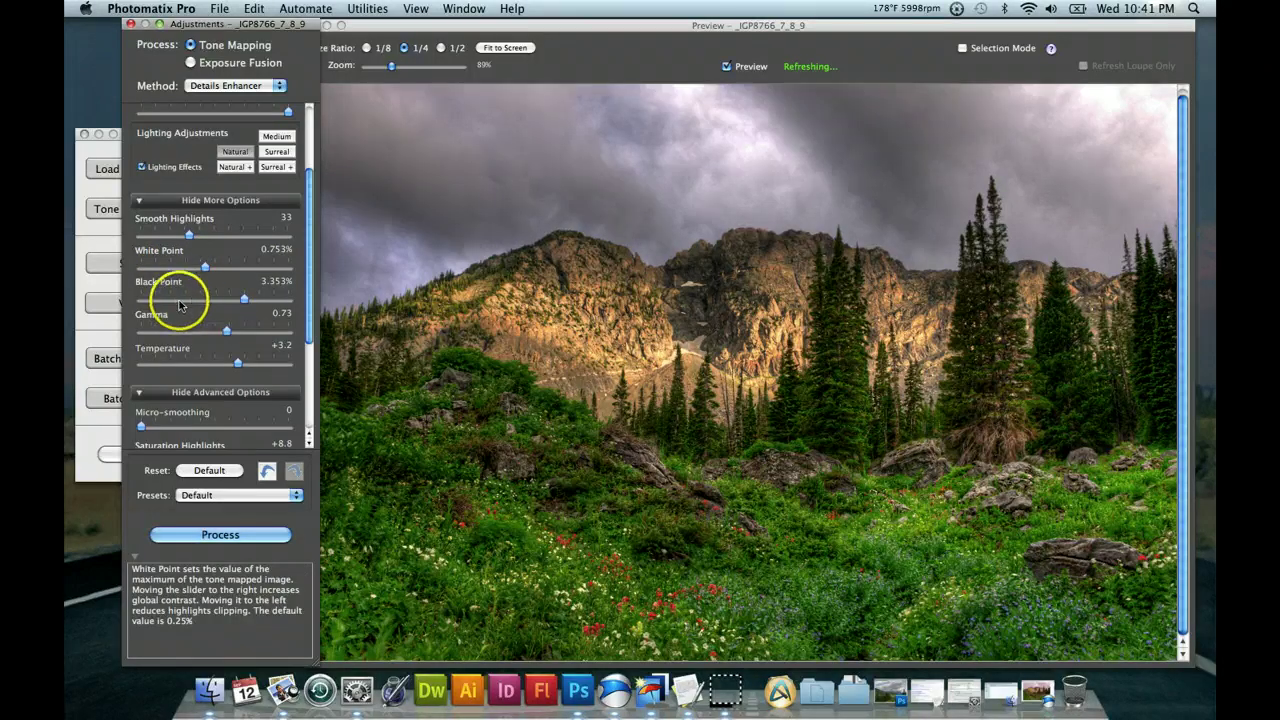
Try the Black Point at 0.250% and 0.989% and settle it at 1.601%
drag(241, 298, 186, 301)
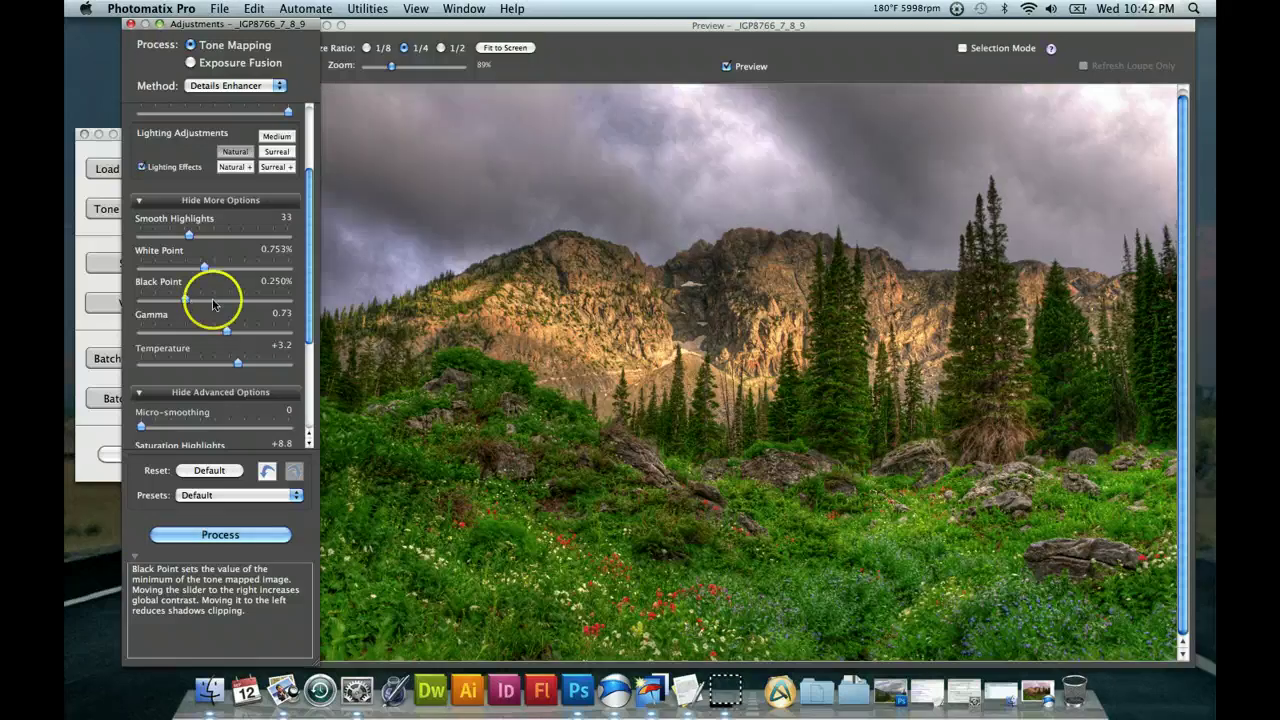
click(211, 300)
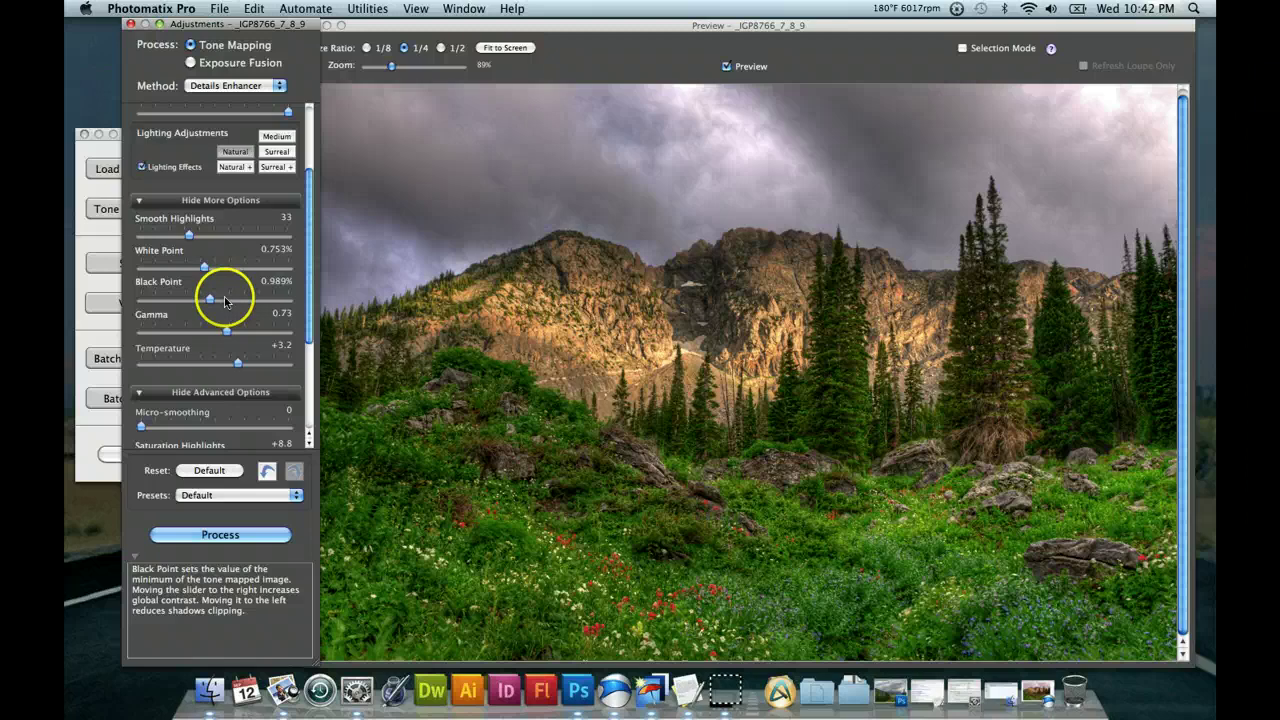
click(223, 300)
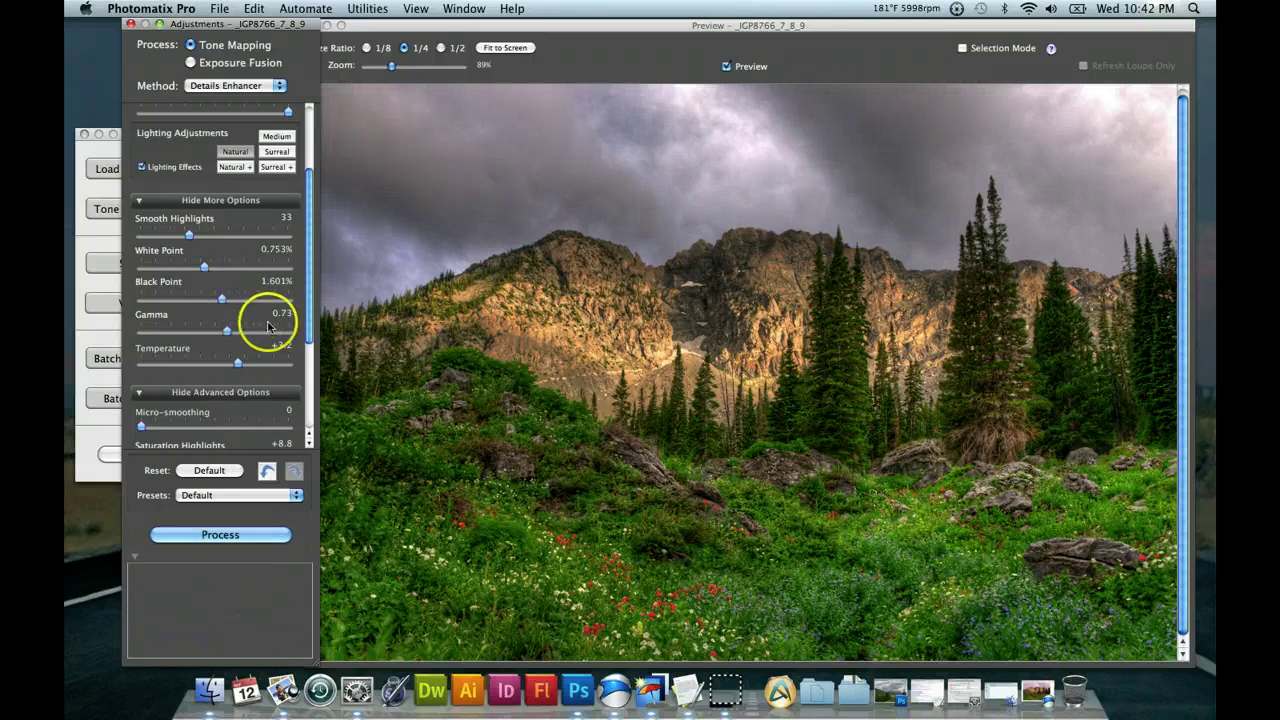
Read the Temperature description and look over the advanced micro-smoothing, saturation and shadows settings
drag(308, 282, 305, 319)
click(238, 300)
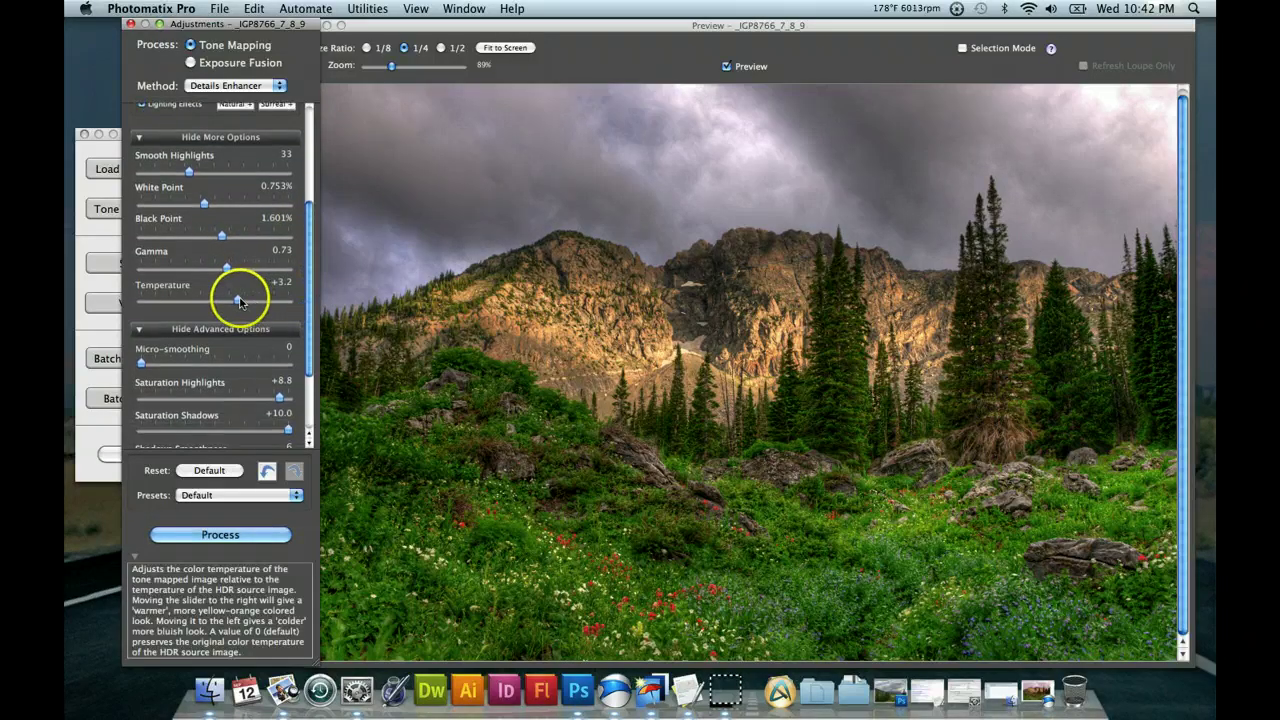
click(239, 300)
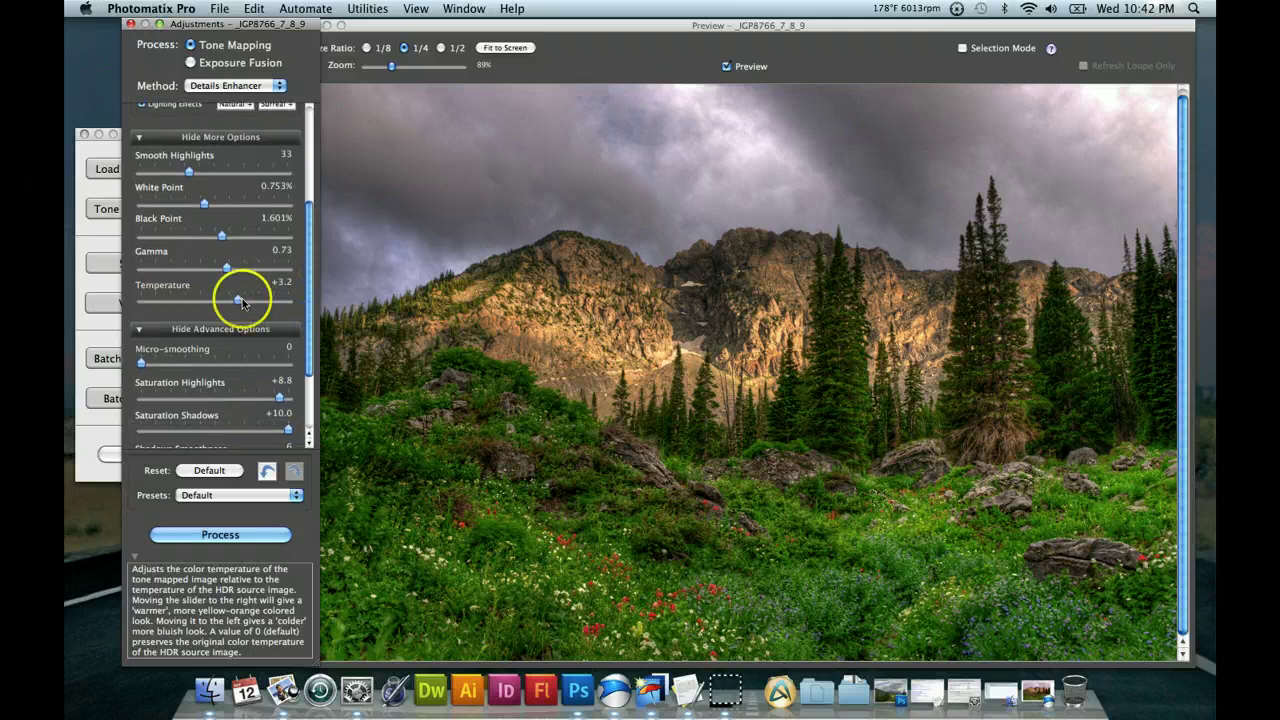
click(306, 287)
drag(306, 287, 306, 335)
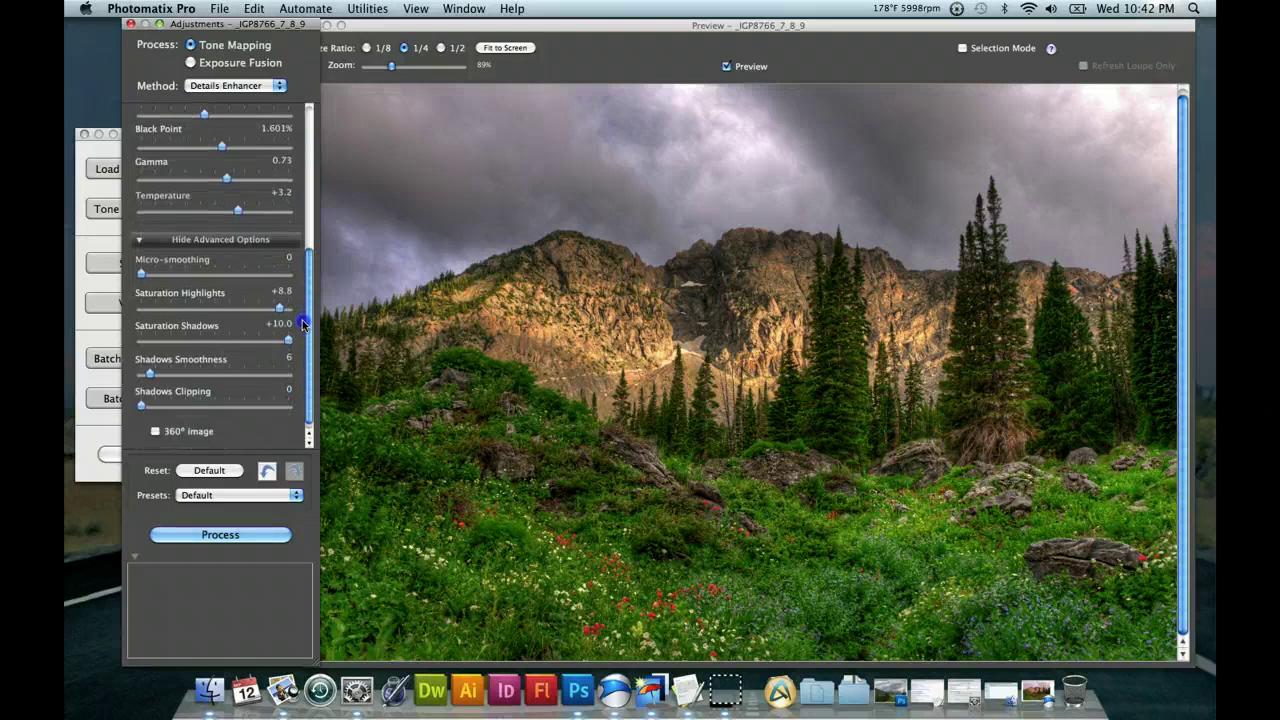
click(180, 290)
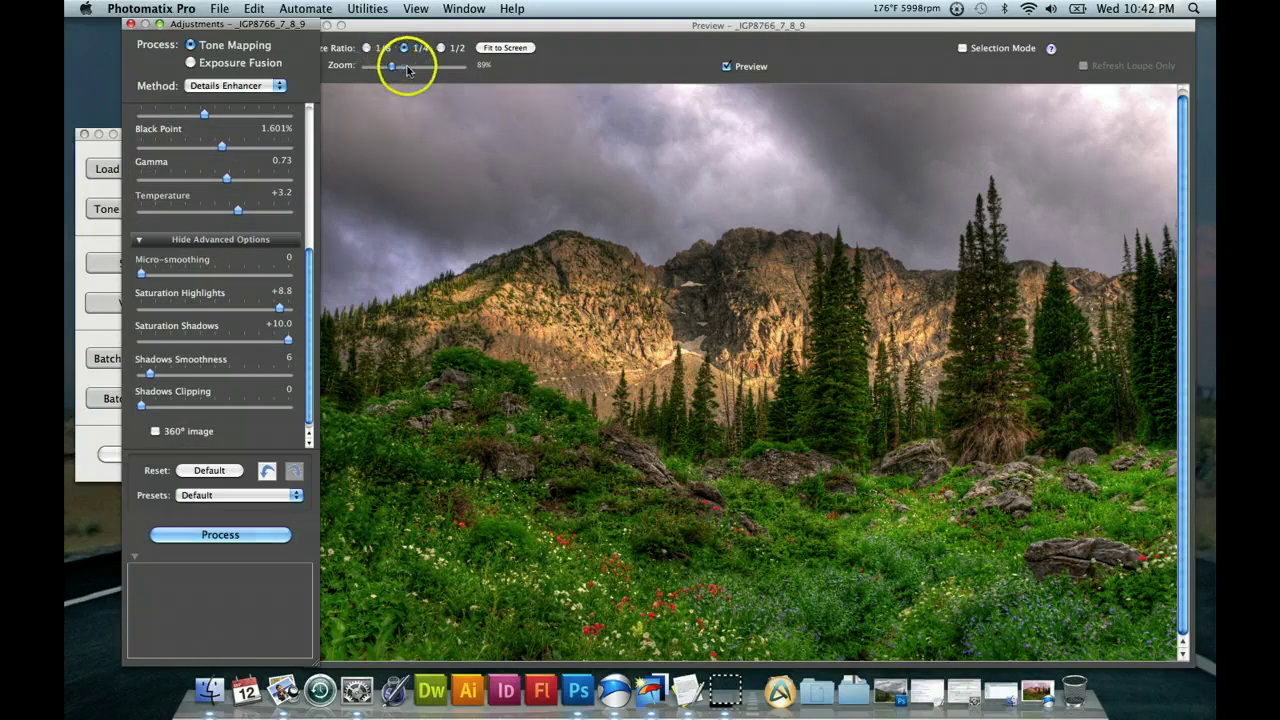
Enlarge the preview to 137% and inspect the hillside and the cloudy sky up close
drag(393, 70, 418, 70)
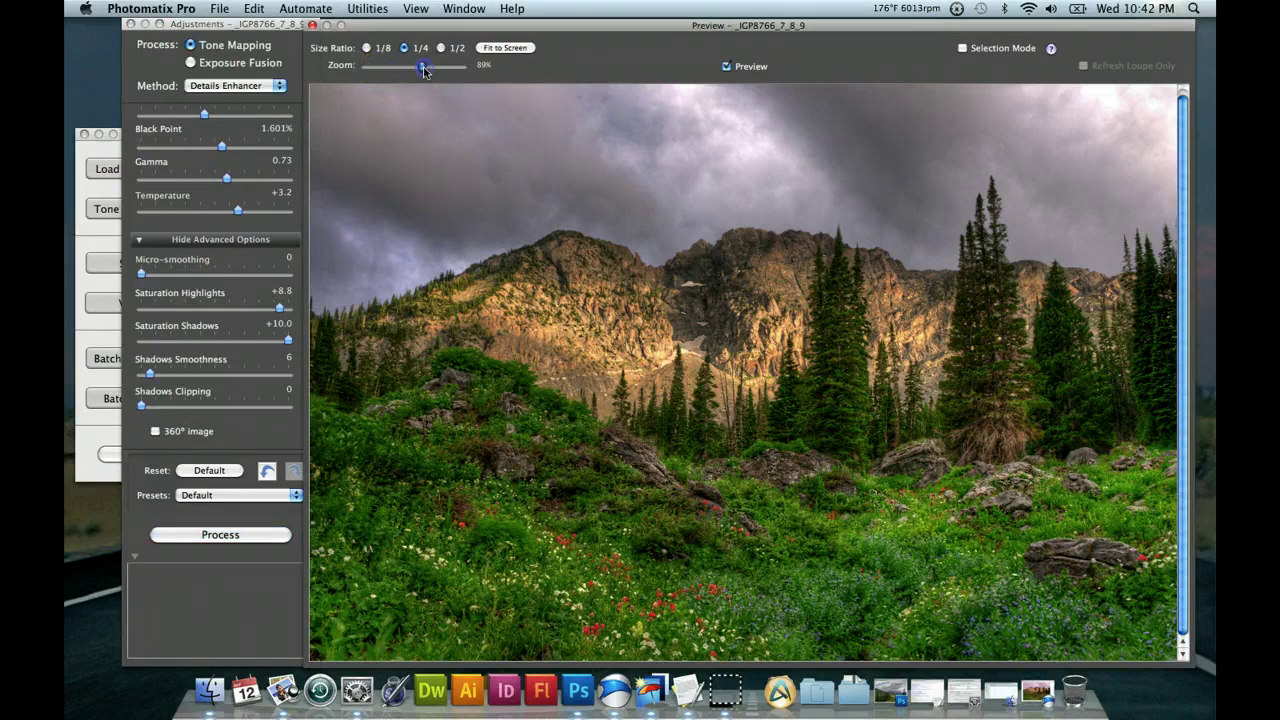
drag(577, 177, 541, 265)
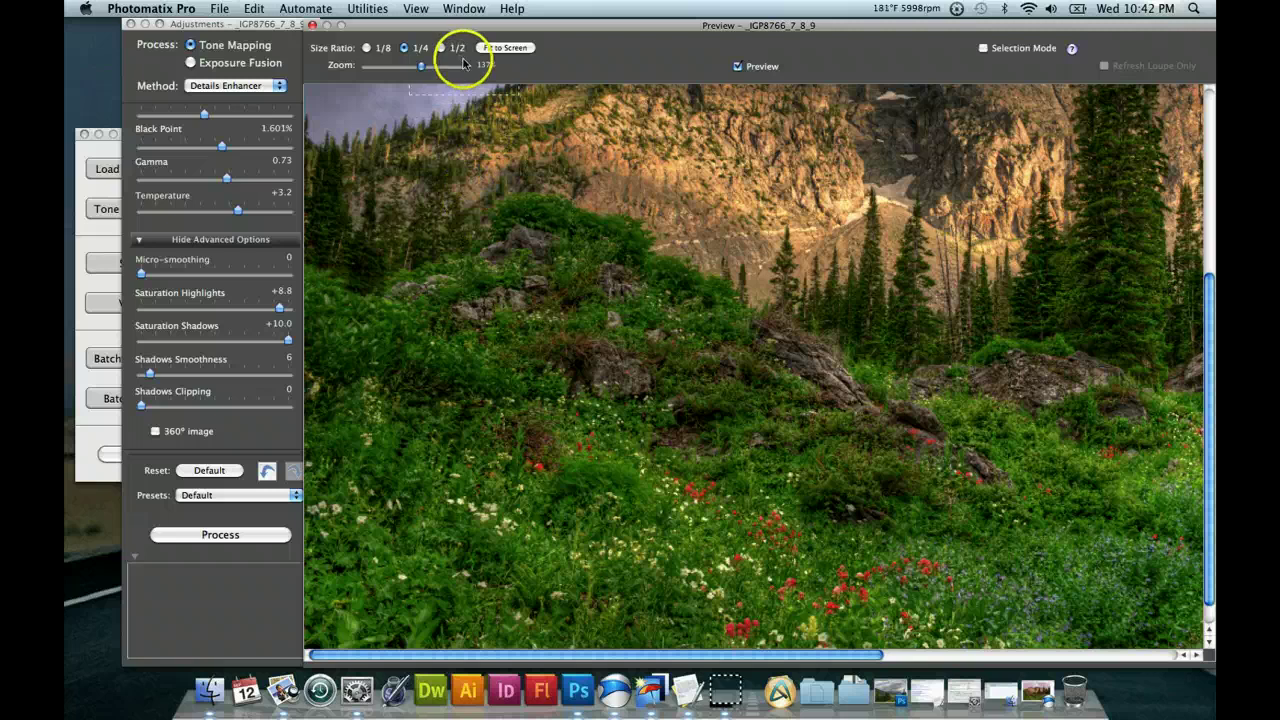
scroll(508, 131, up, 2)
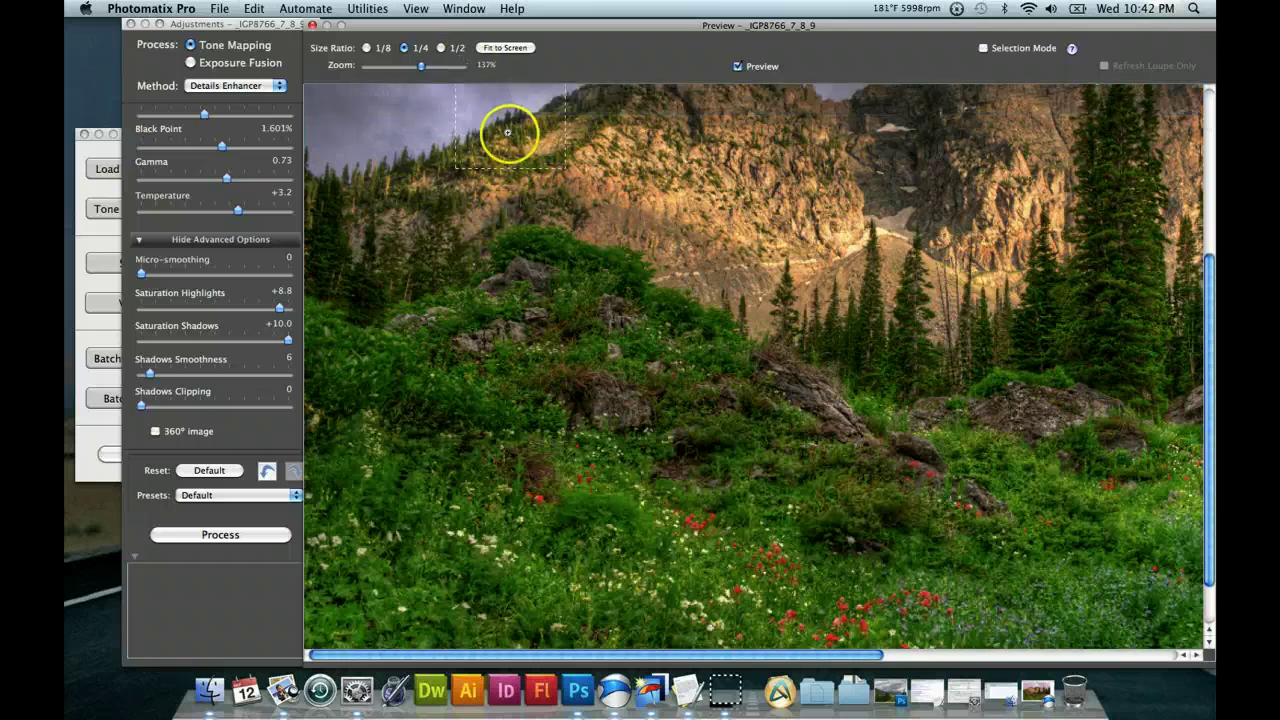
scroll(508, 131, up, 10)
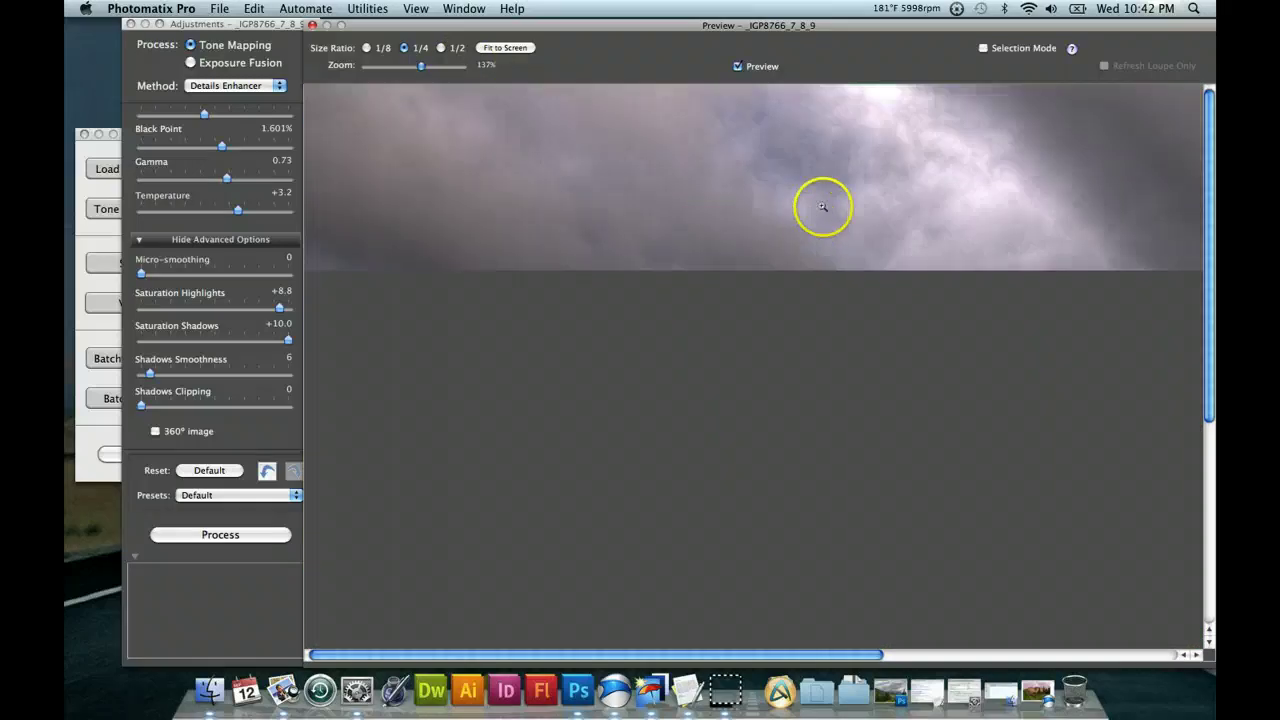
Inspect the bright clouds with the loupe while trying Micro-smoothing values of 5.3, 25.8 and 5.0
click(822, 206)
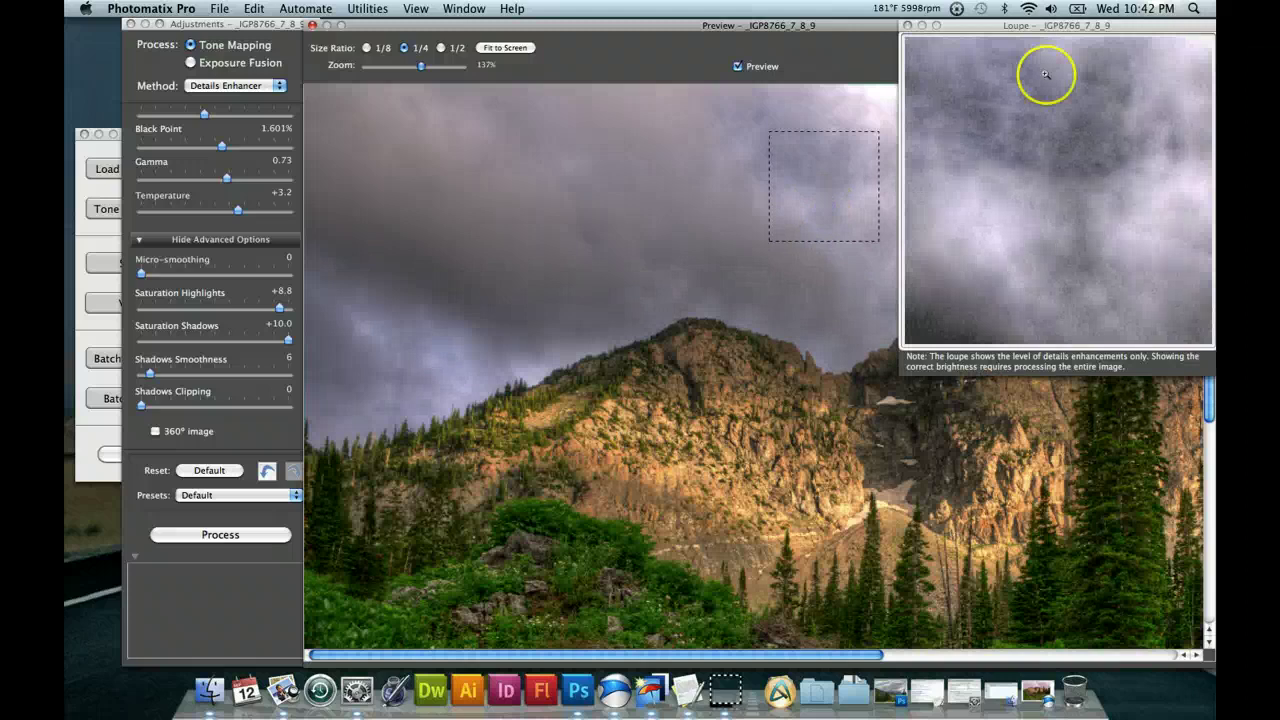
drag(1061, 26, 949, 45)
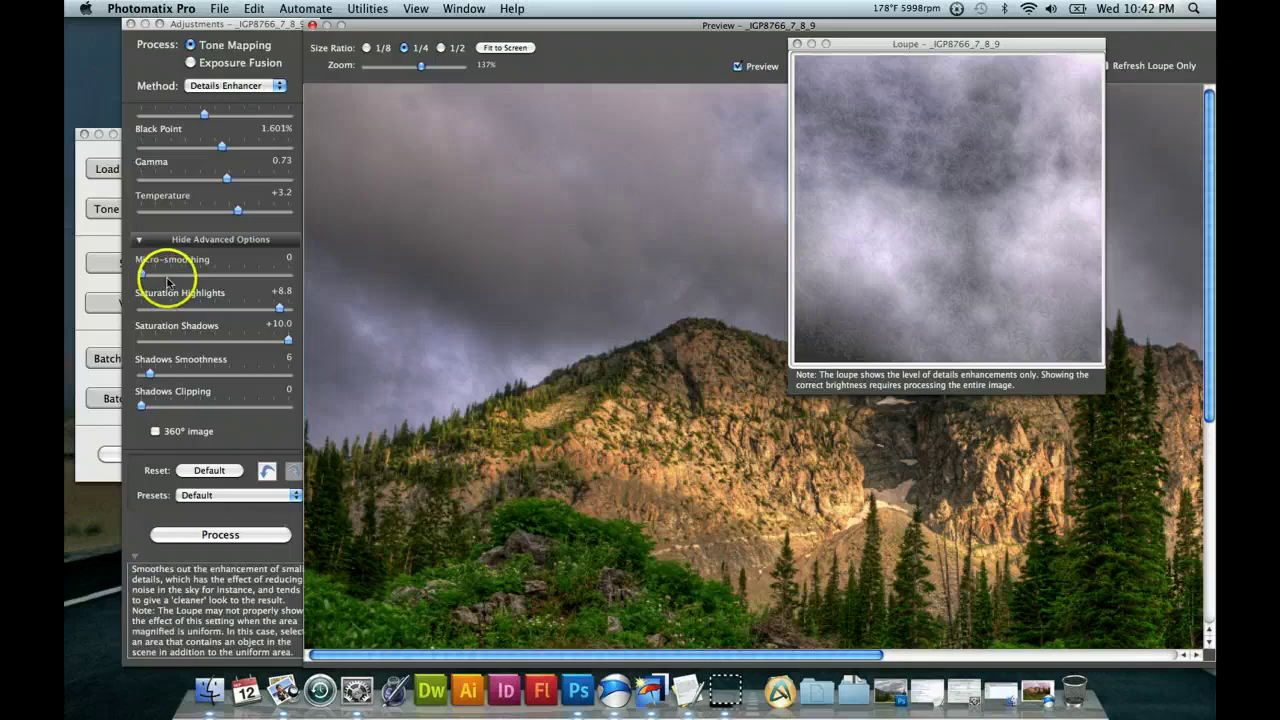
click(167, 276)
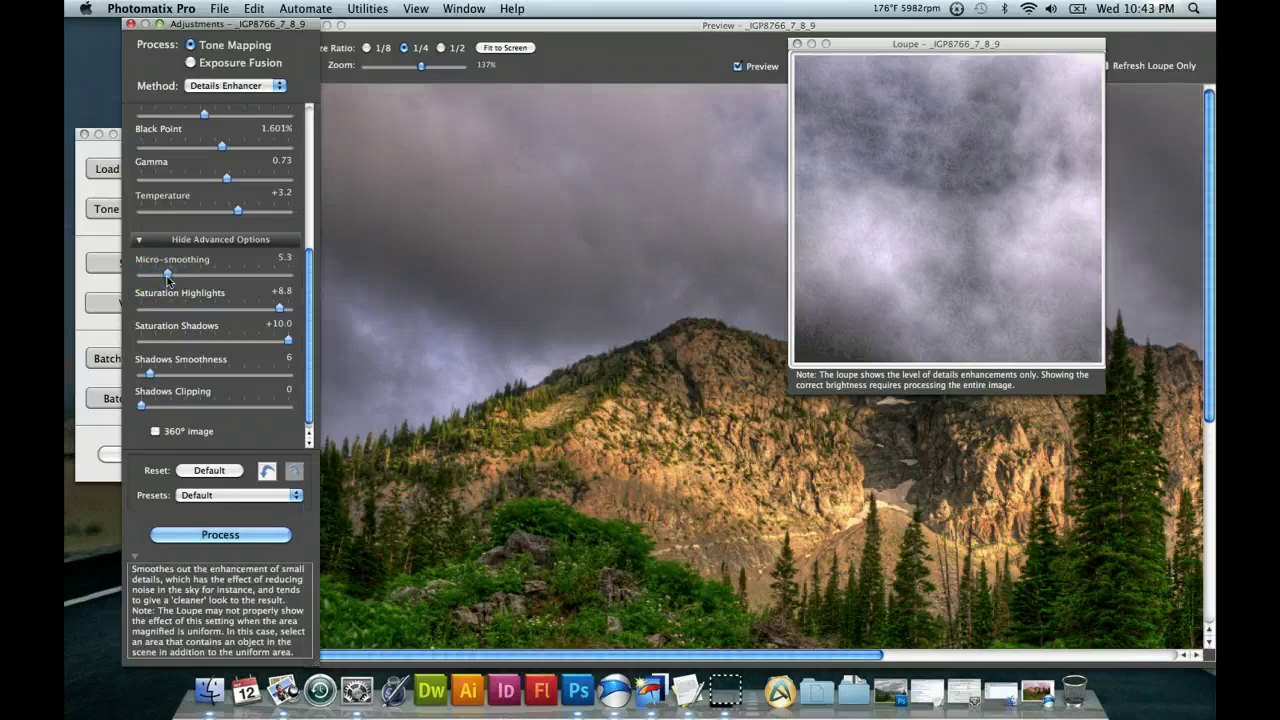
click(268, 278)
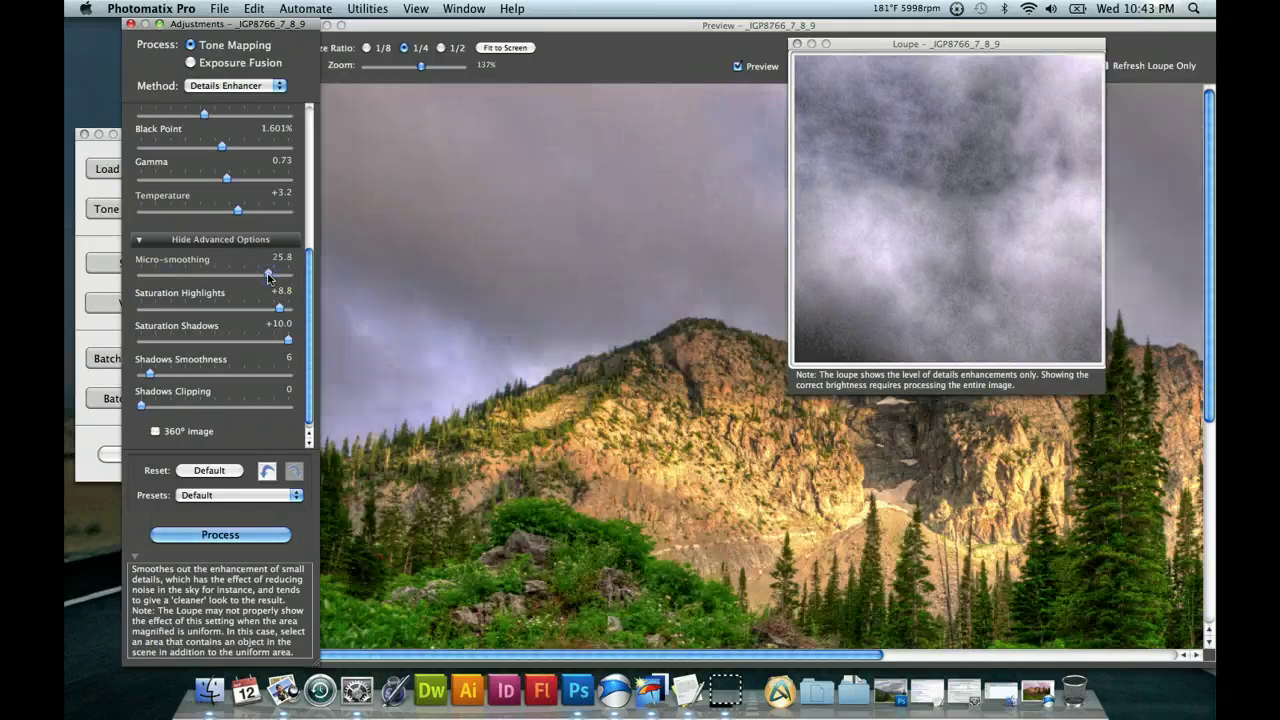
click(954, 92)
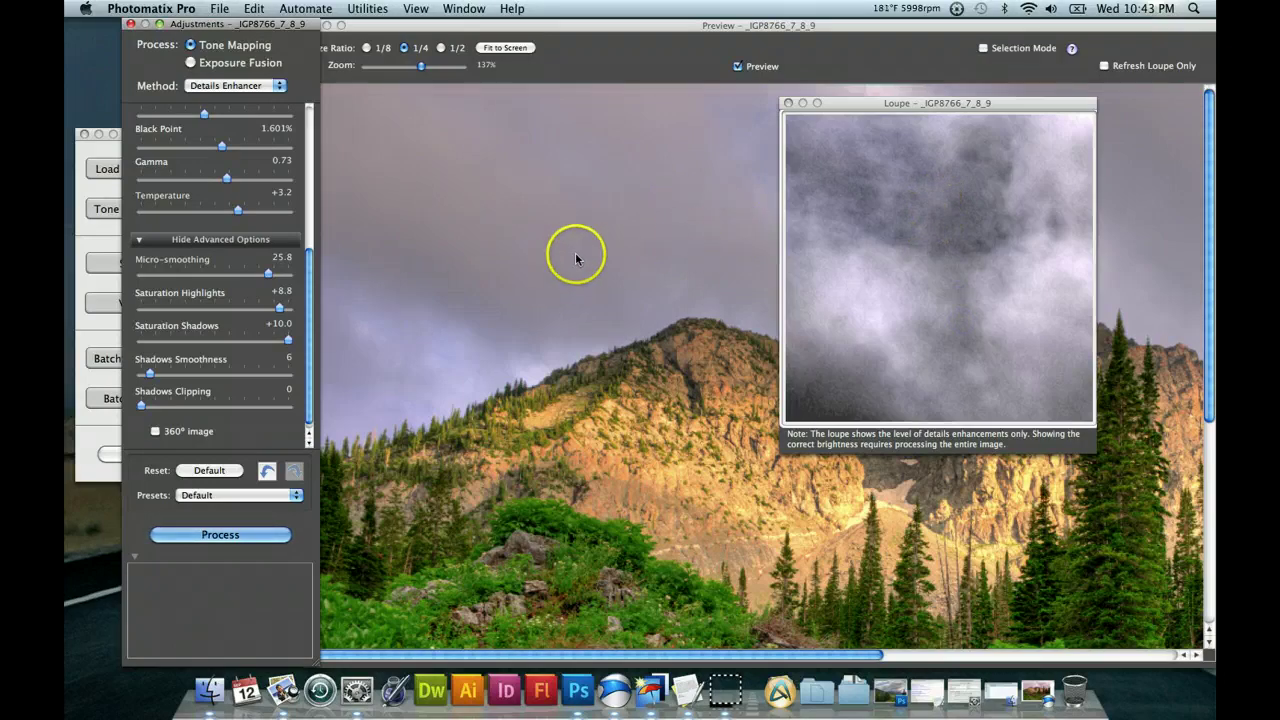
click(167, 274)
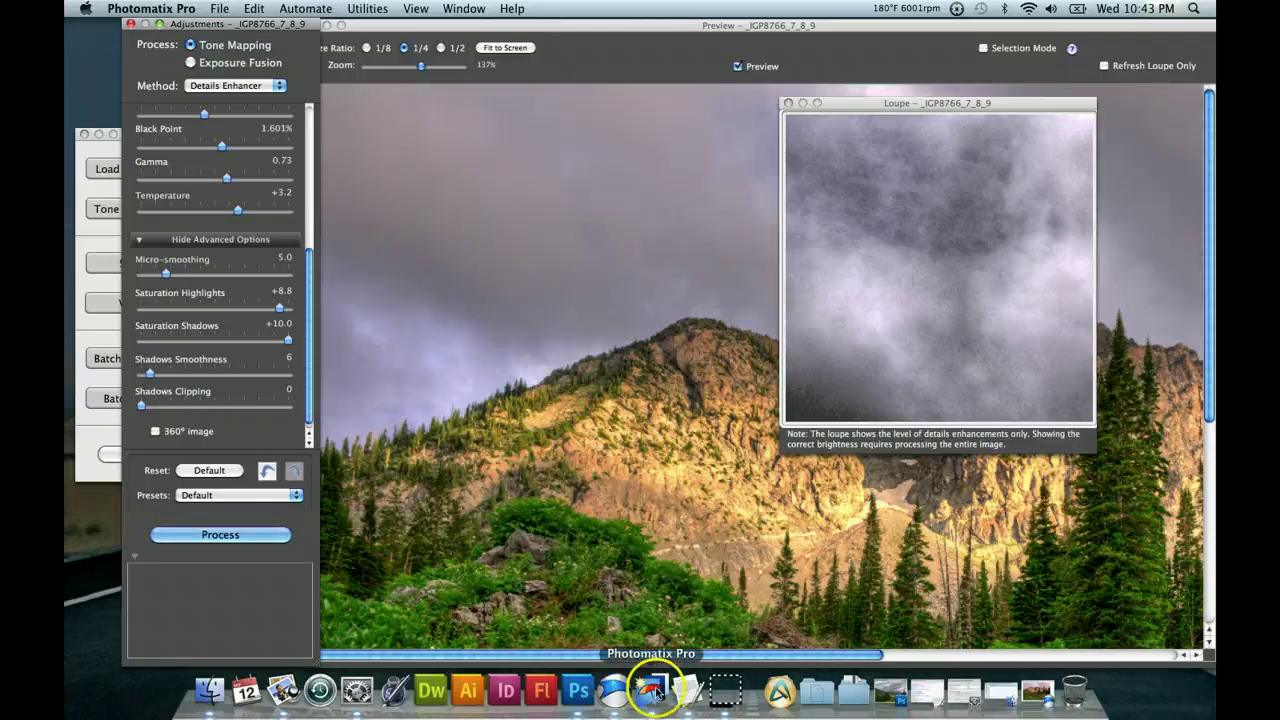
right_click(727, 690)
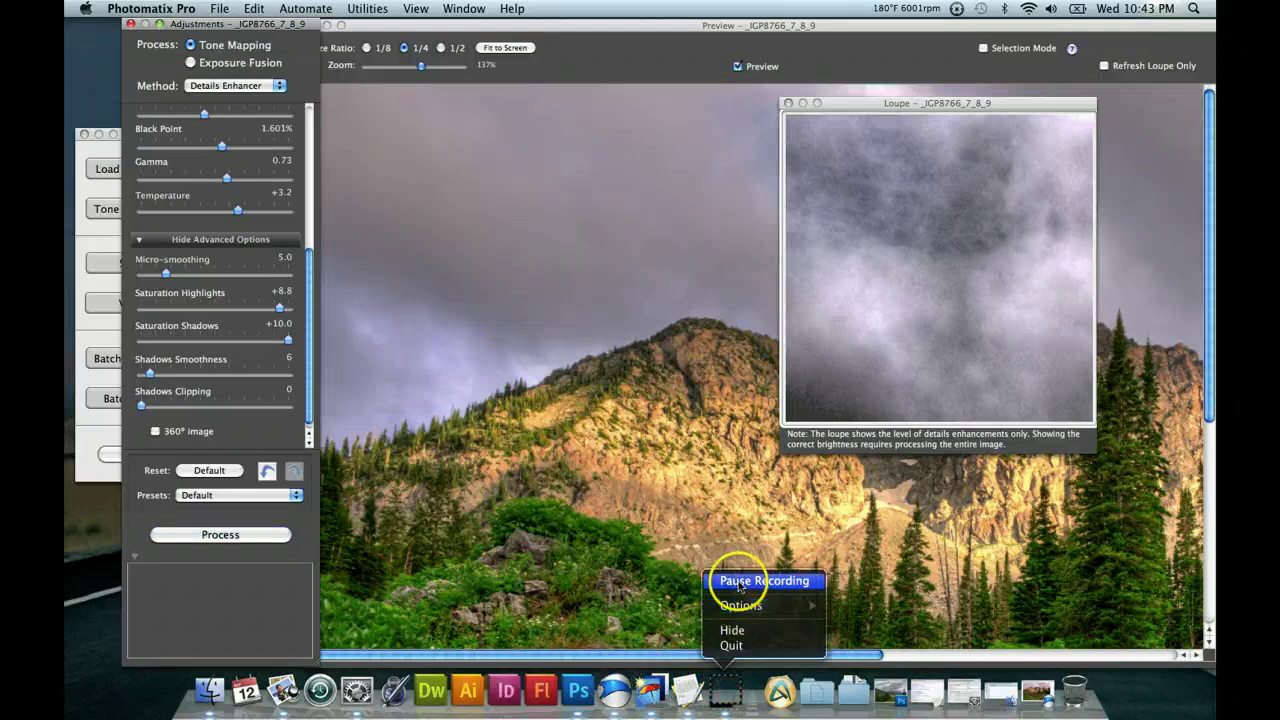
click(763, 580)
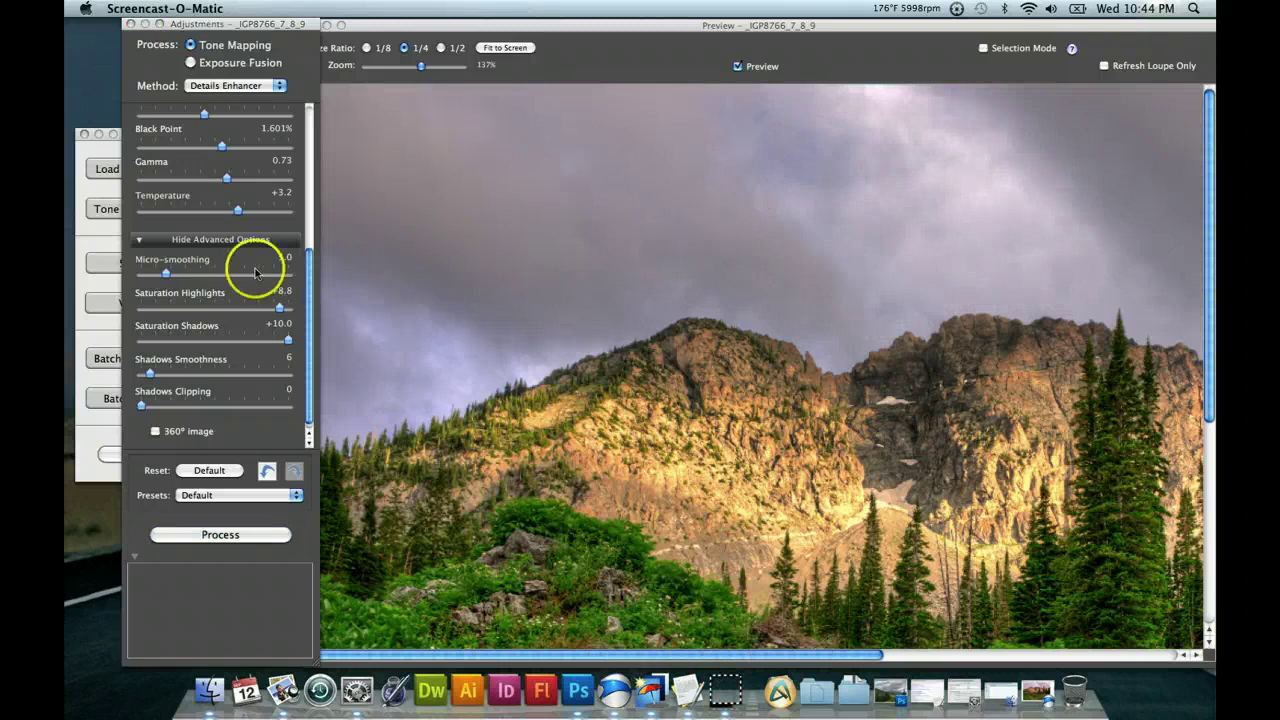
Set Micro-smoothing back to 0 and close the loupe over the sky
click(166, 275)
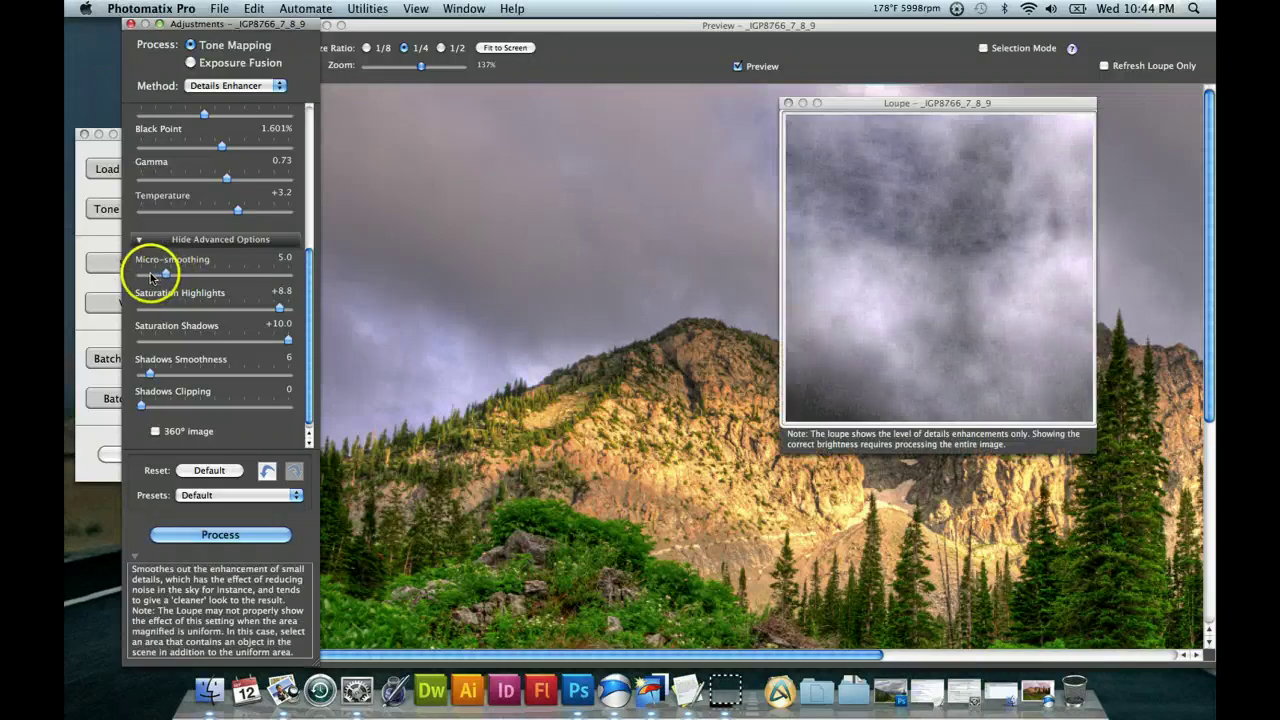
click(141, 276)
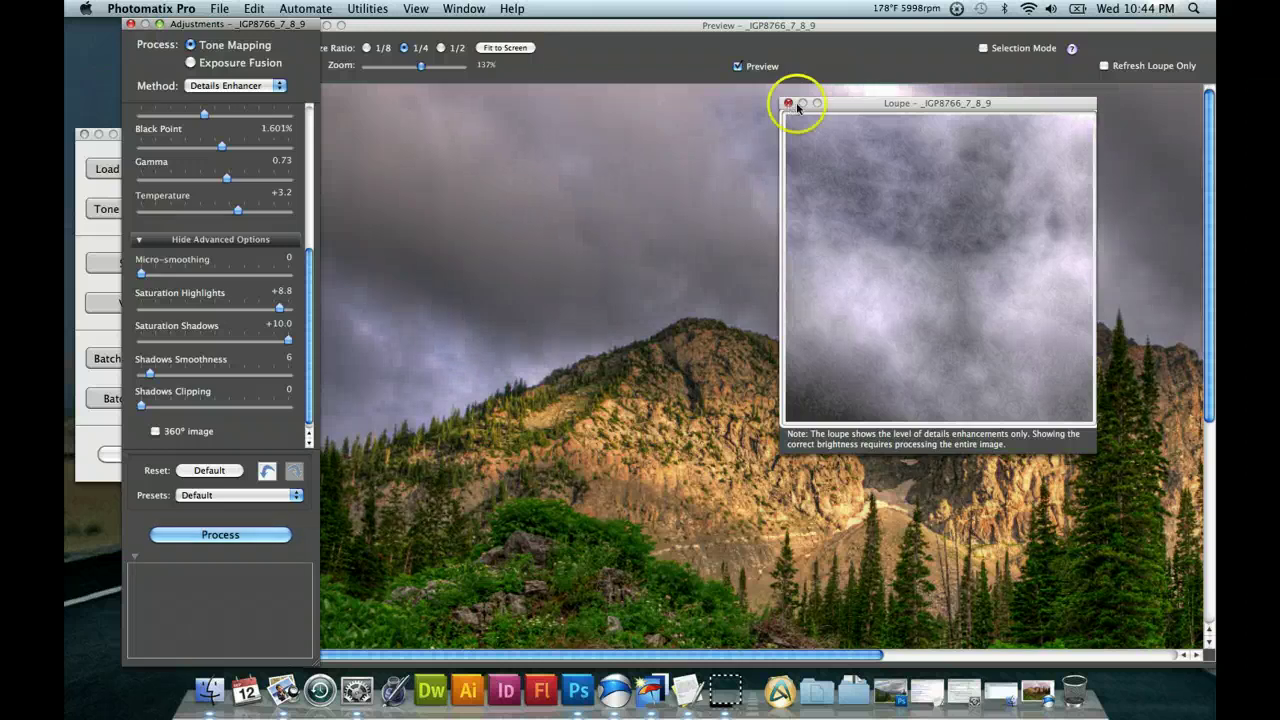
drag(886, 104, 735, 211)
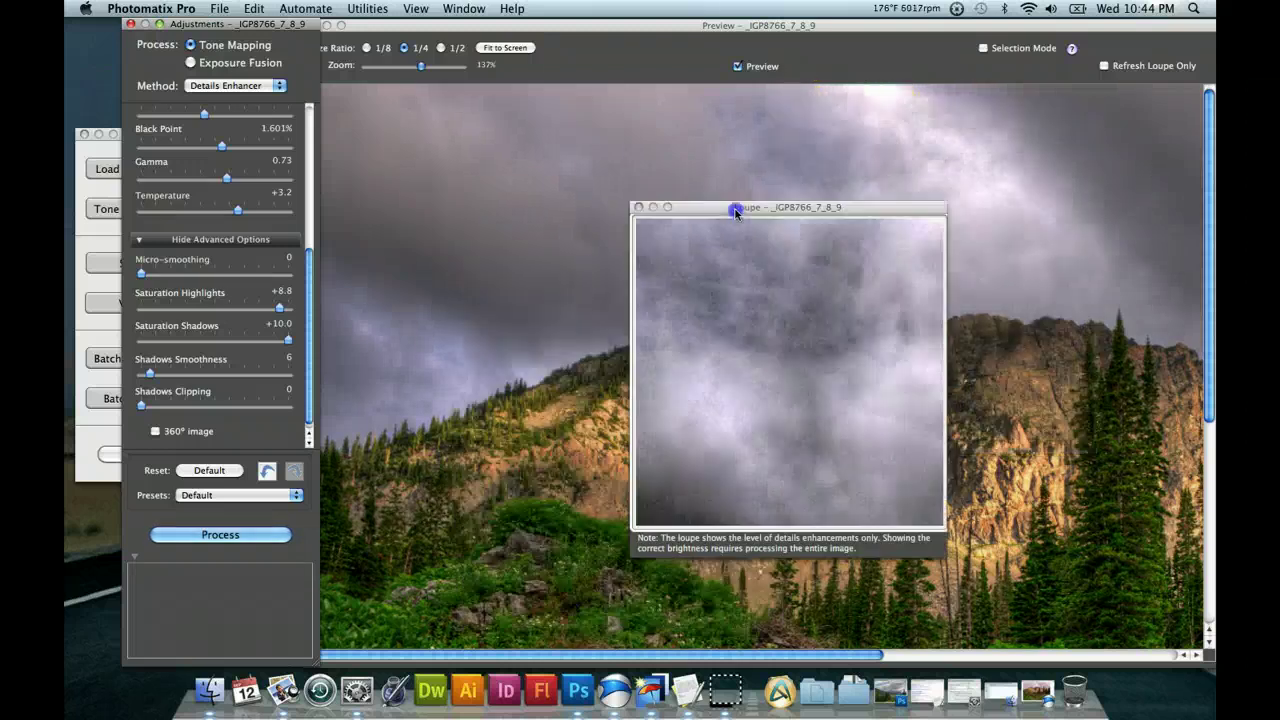
click(638, 207)
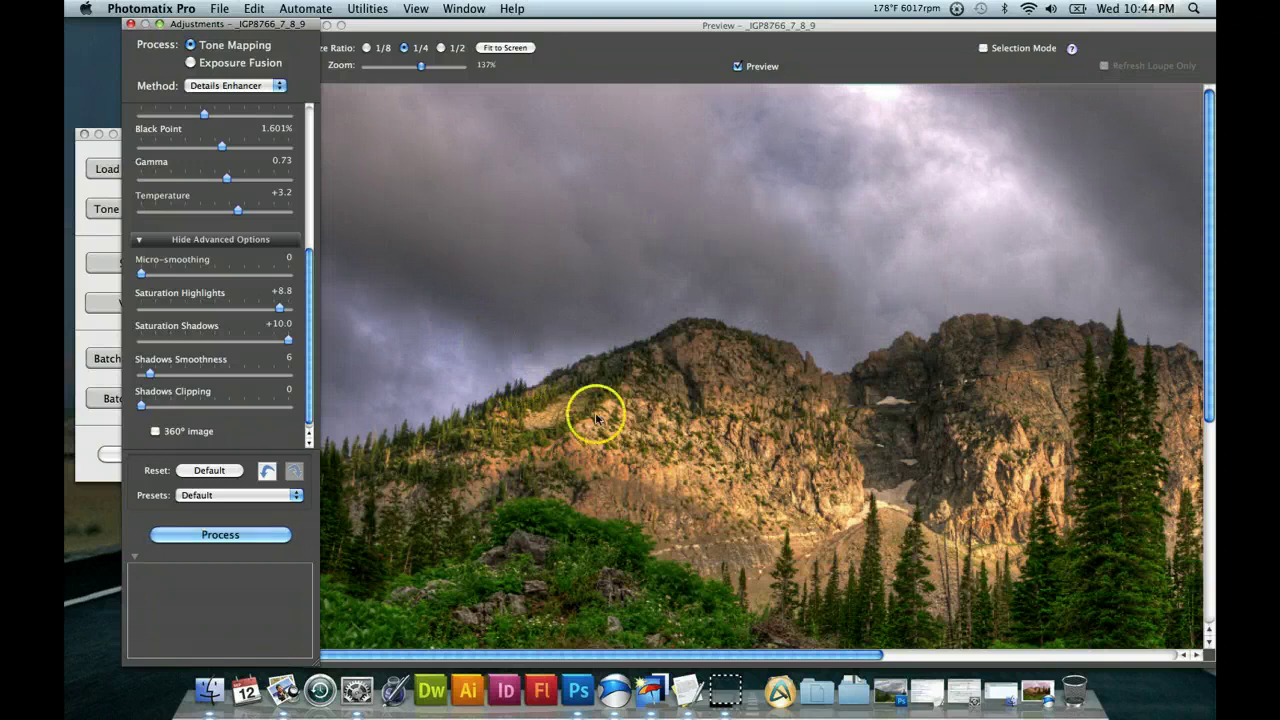
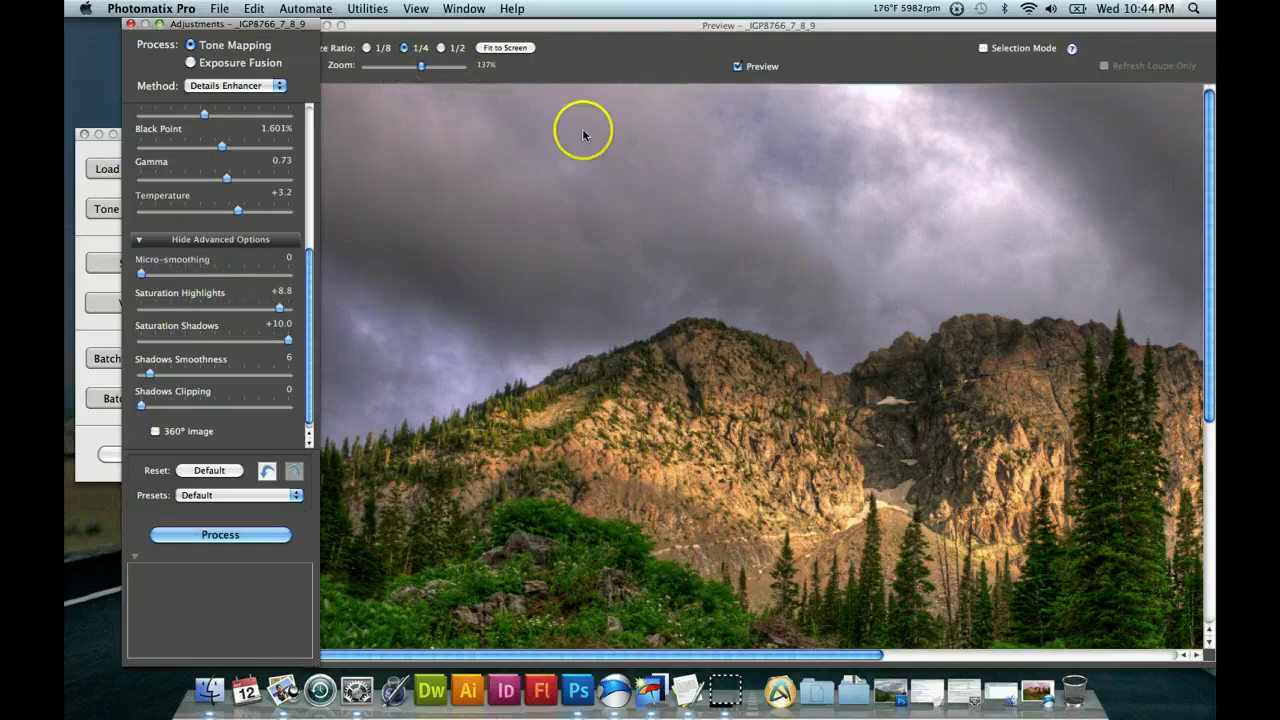
Try Micro-smoothing at 3.0 with the whole photo in view and settle it at 0.9
click(365, 67)
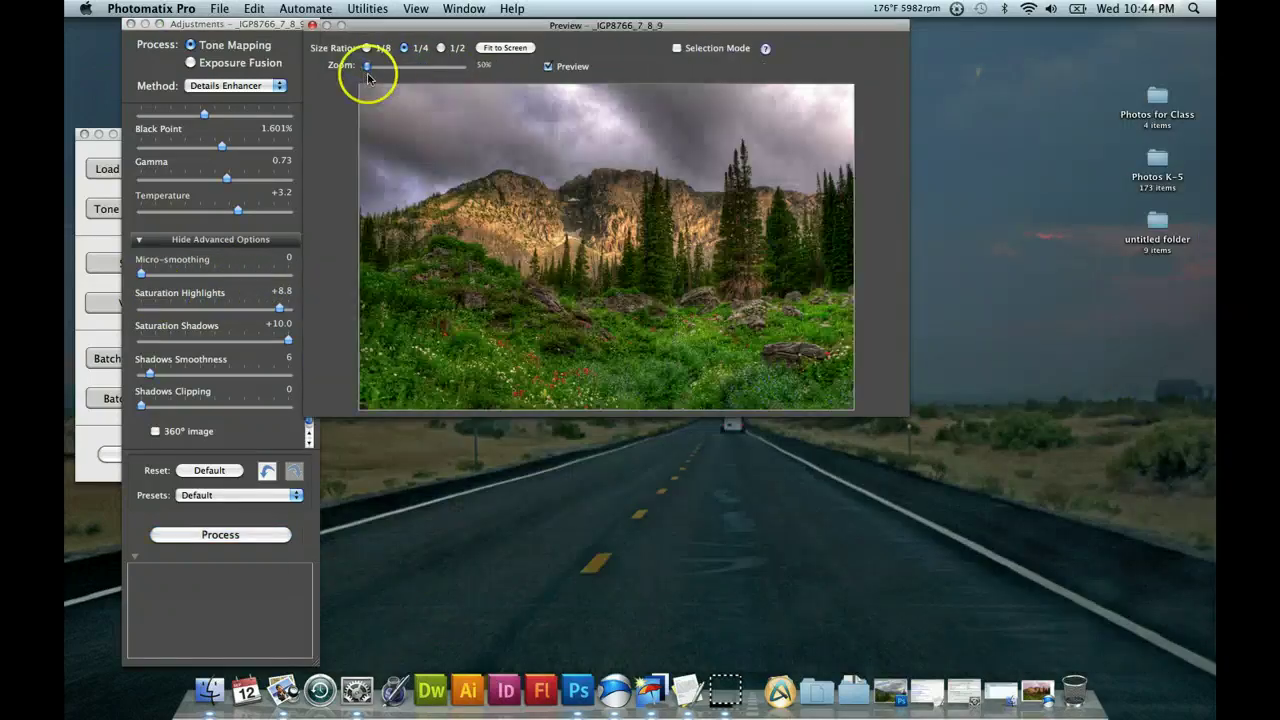
drag(366, 68, 389, 66)
click(405, 168)
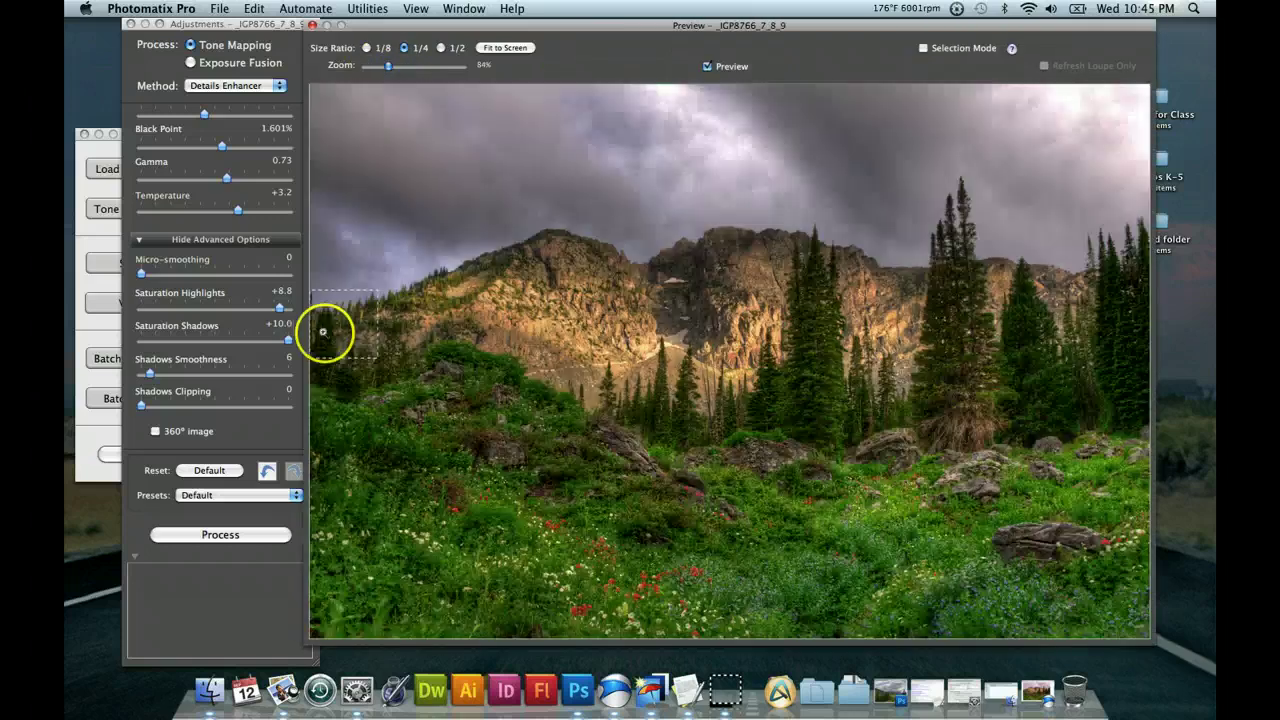
mouse_move(180, 300)
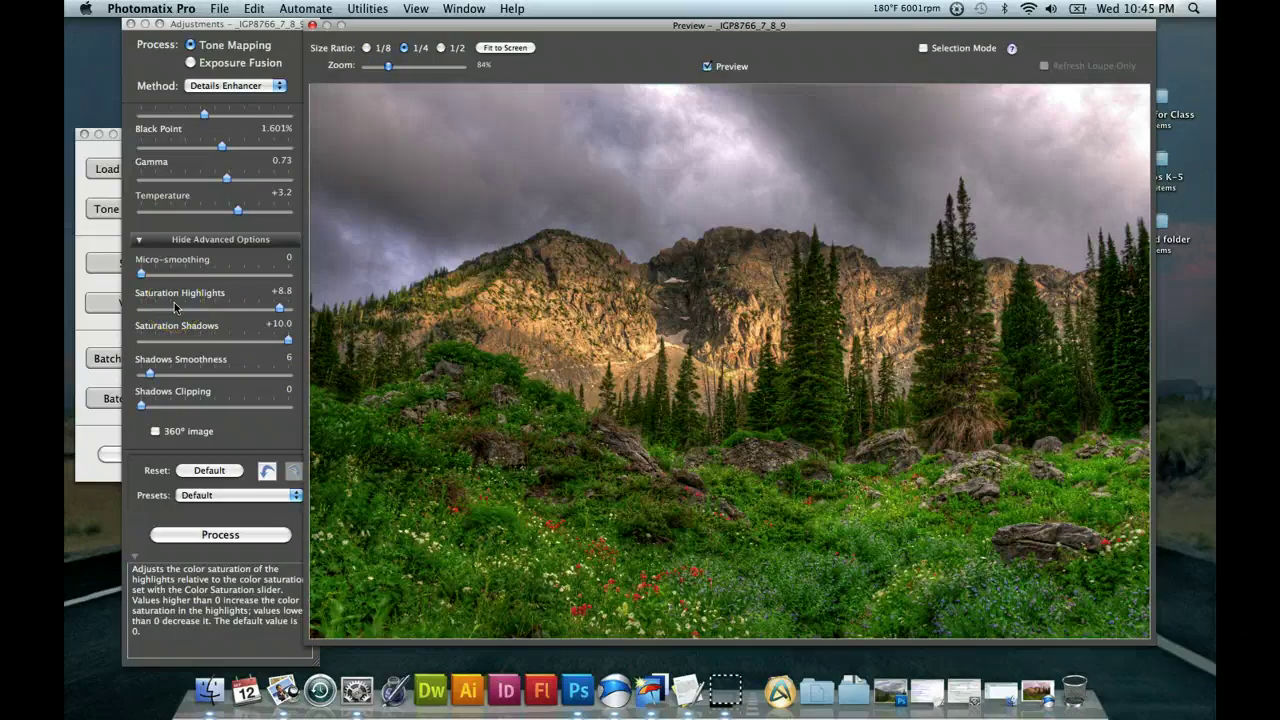
click(156, 273)
click(432, 318)
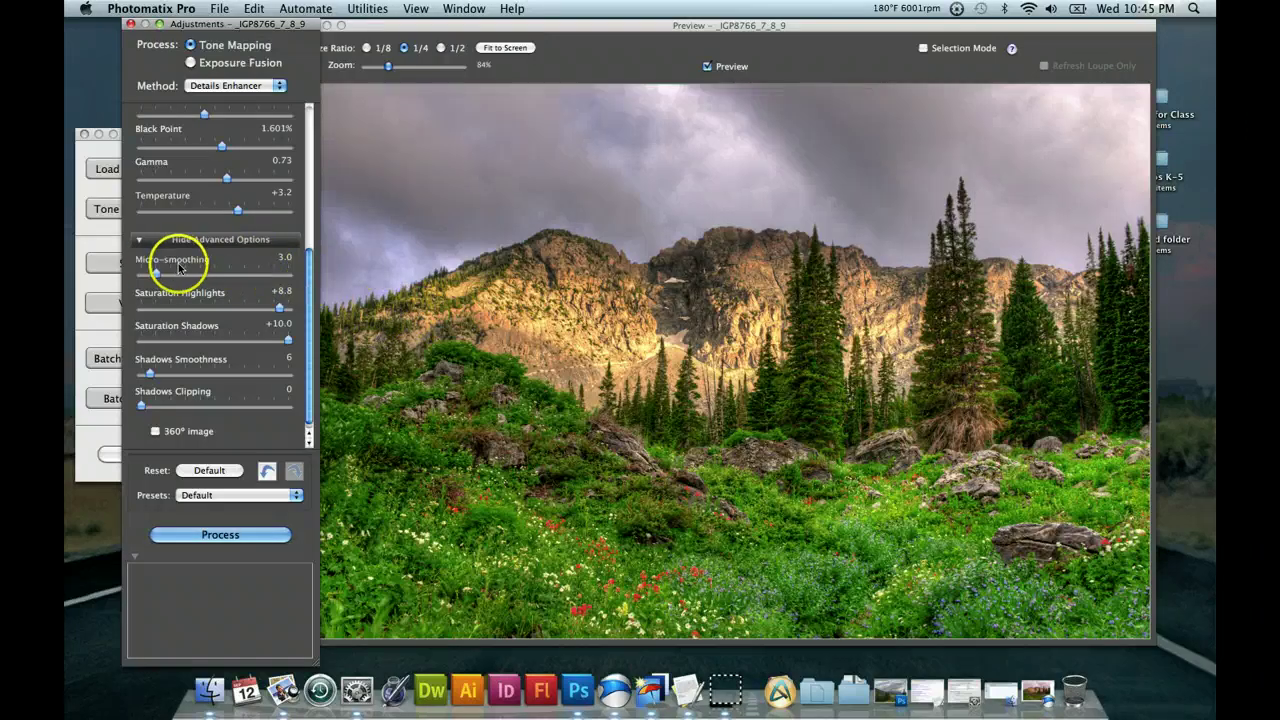
drag(156, 272, 145, 276)
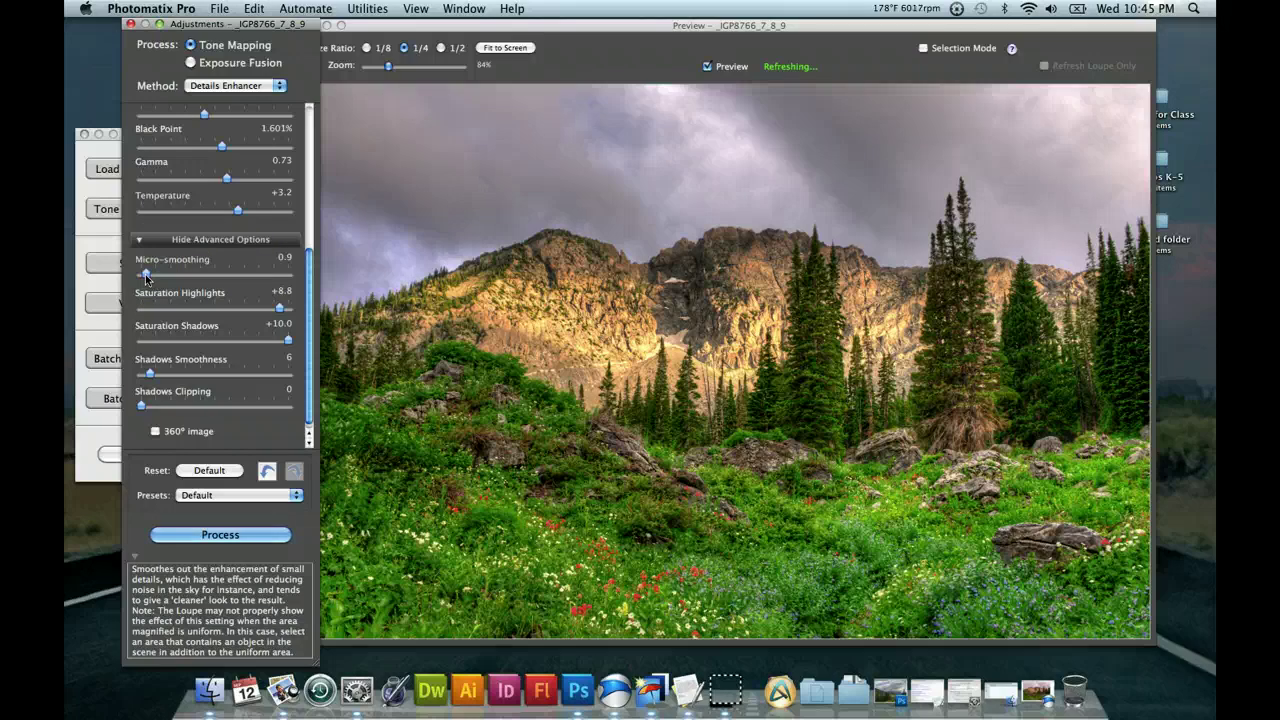
click(151, 275)
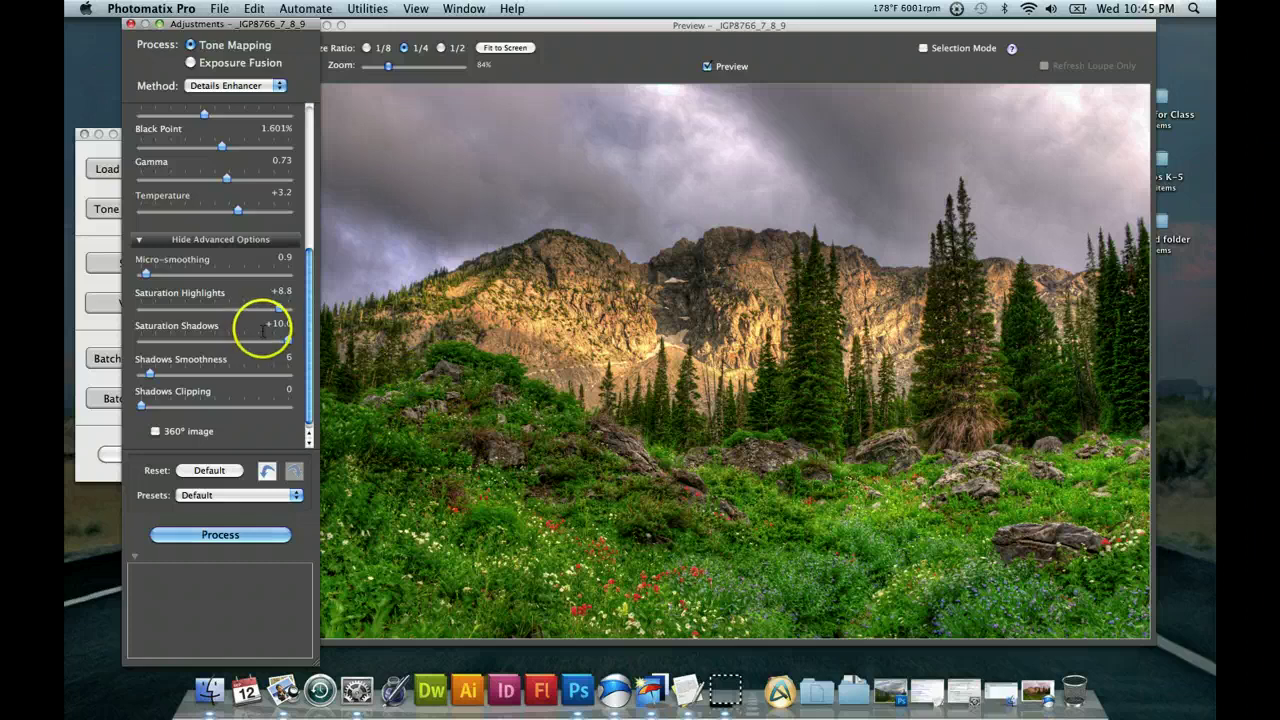
Read the descriptions of the Saturation Shadows and Saturation Highlights settings
mouse_move(249, 337)
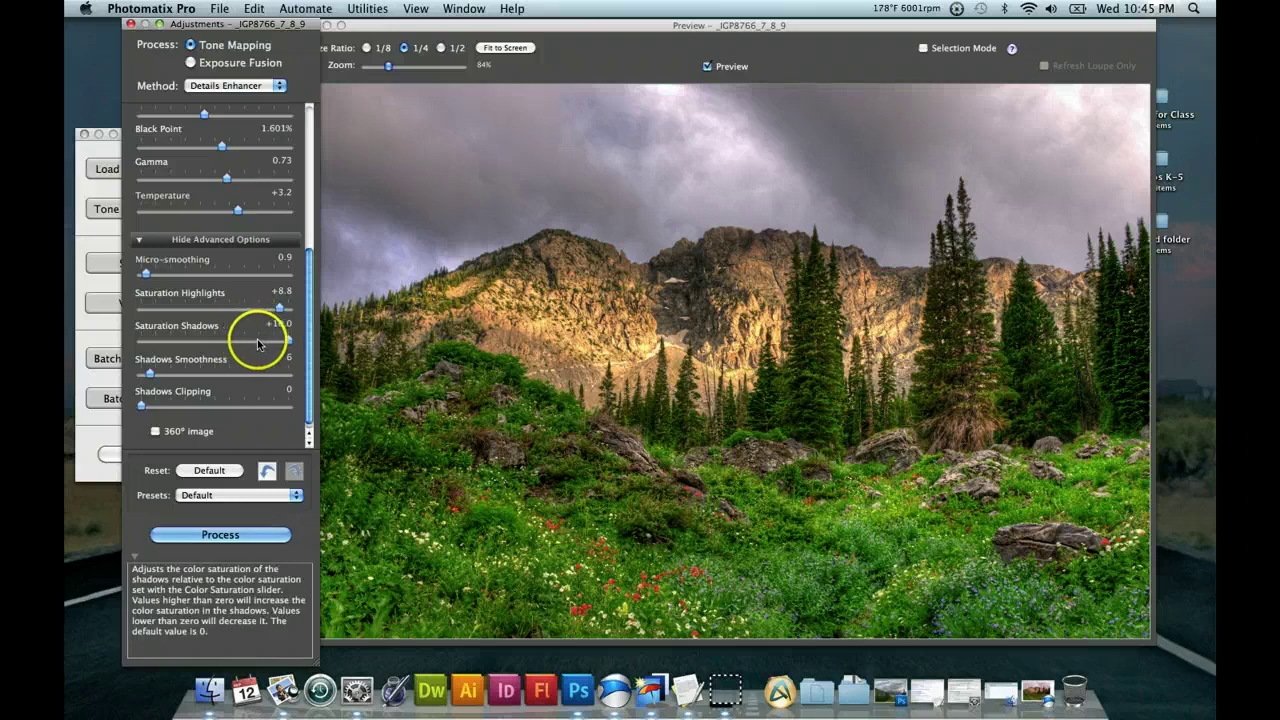
mouse_move(274, 307)
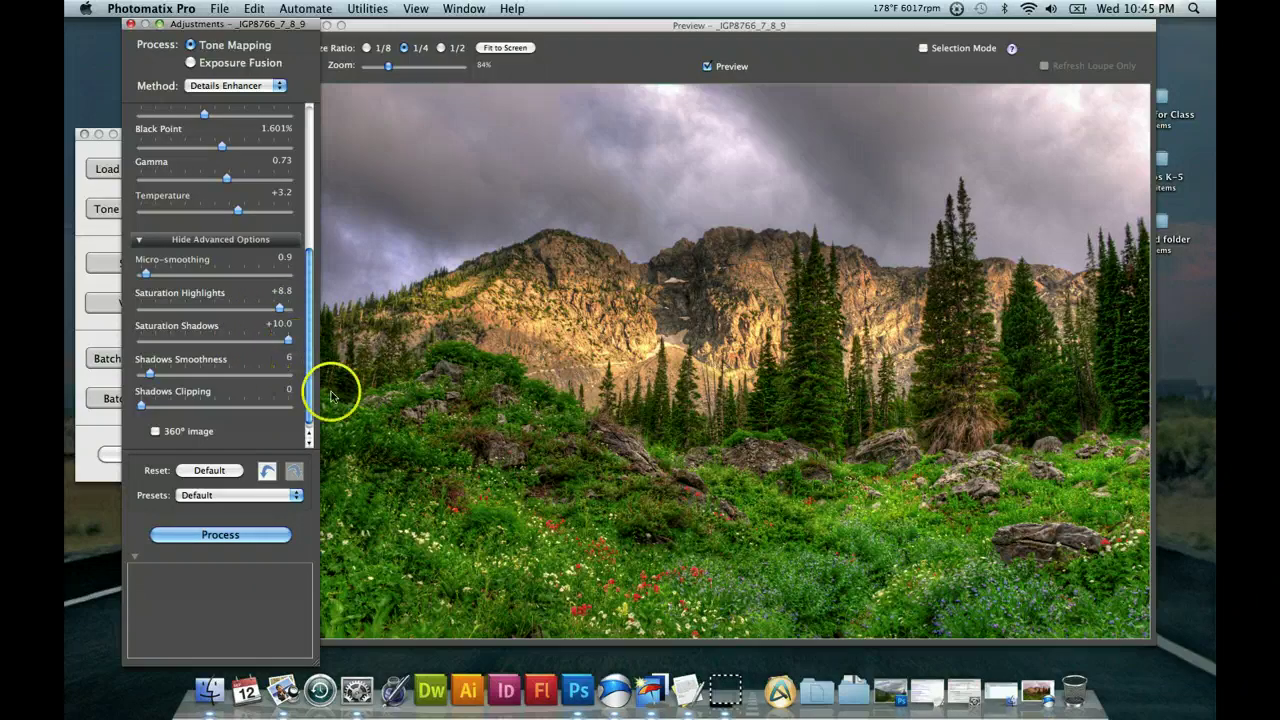
right_click(727, 688)
click(764, 581)
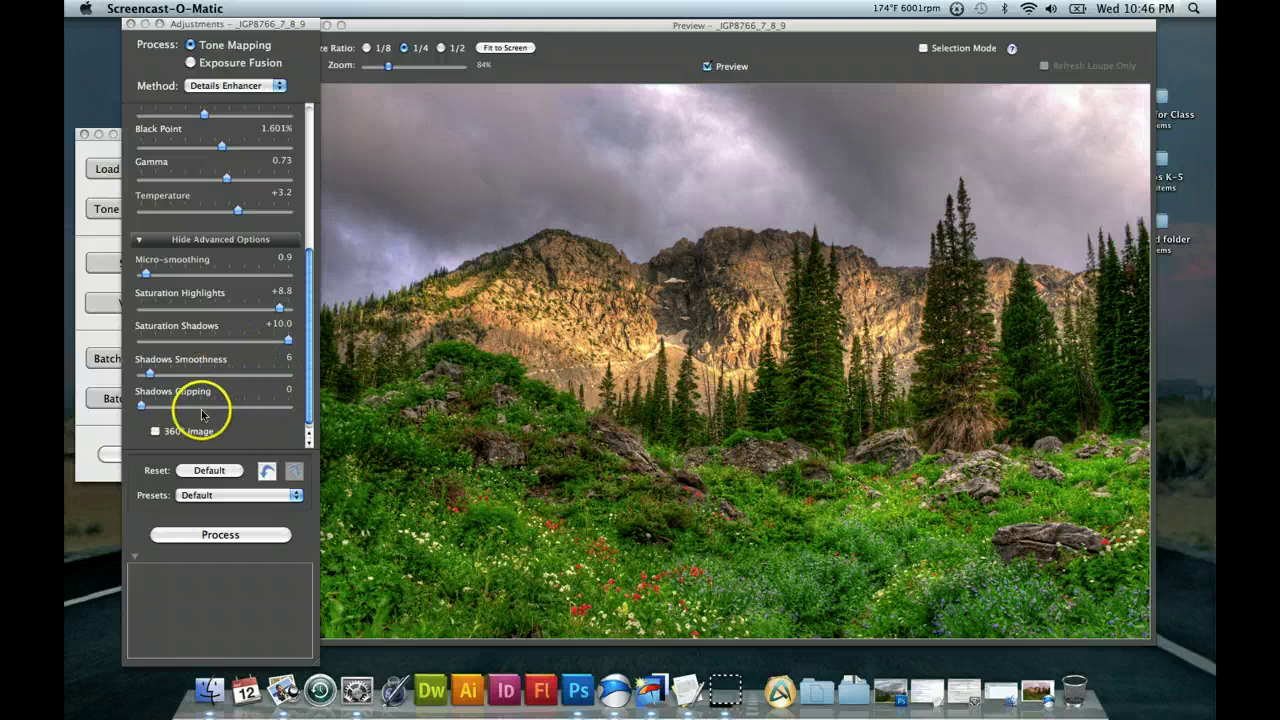
Review the Temperature, Shadows Clipping and Strength descriptions and look at the available tone mapping methods
drag(308, 395, 308, 306)
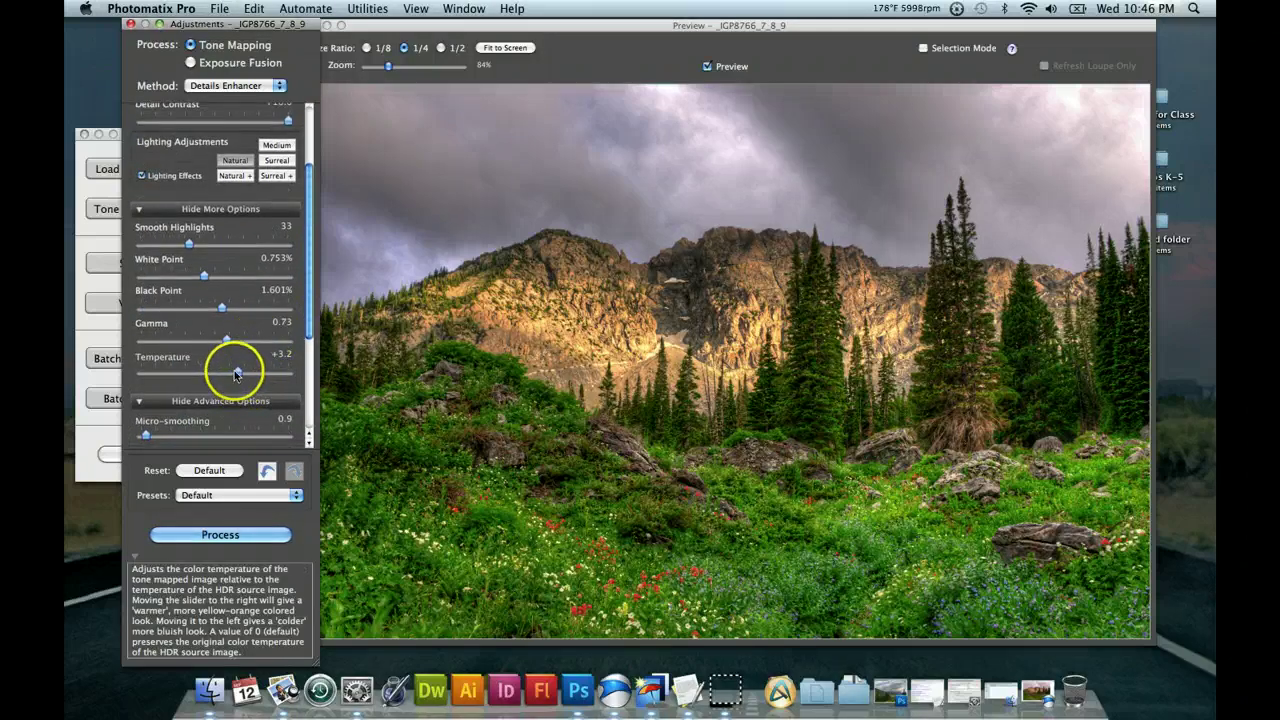
scroll(306, 409, down, 5)
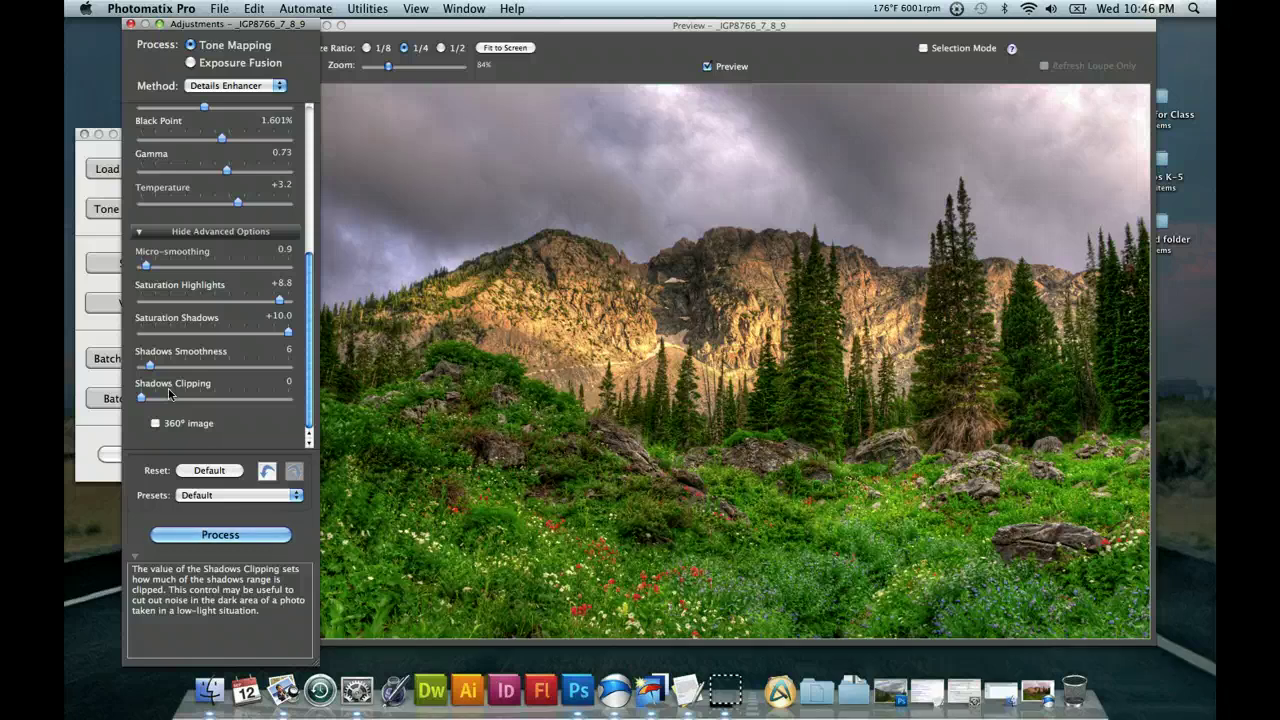
drag(311, 357, 315, 195)
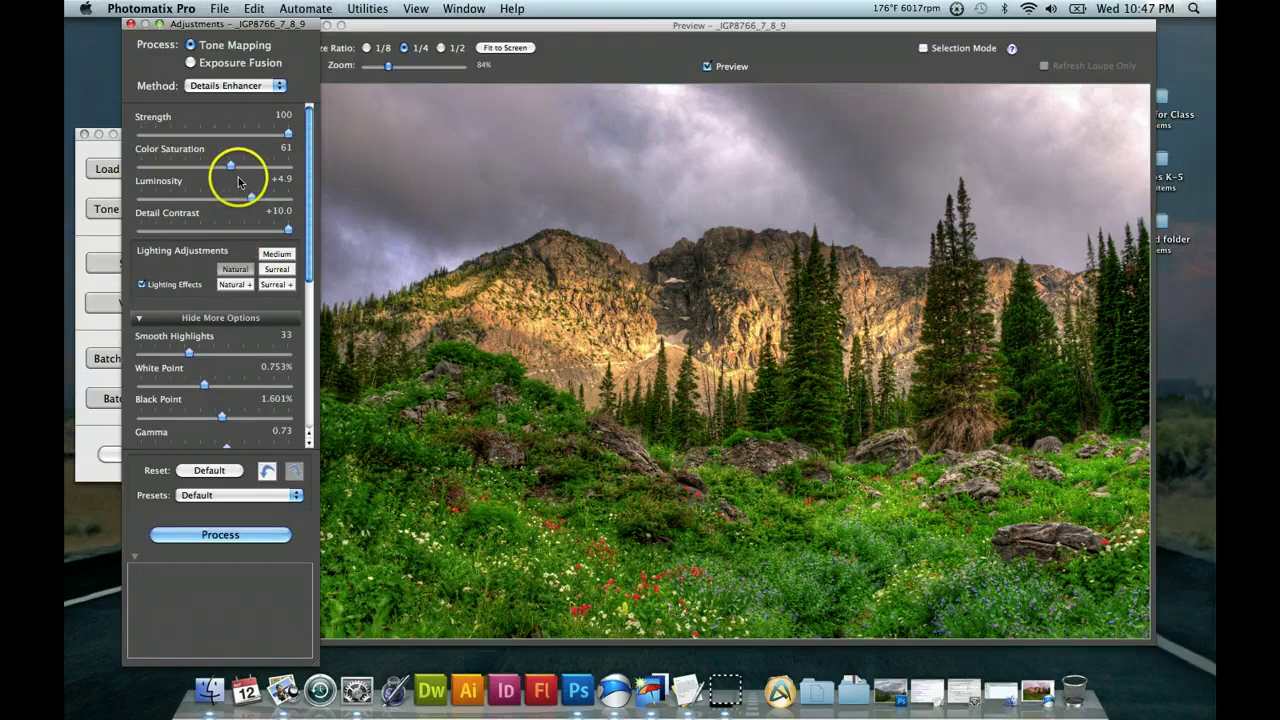
mouse_move(237, 129)
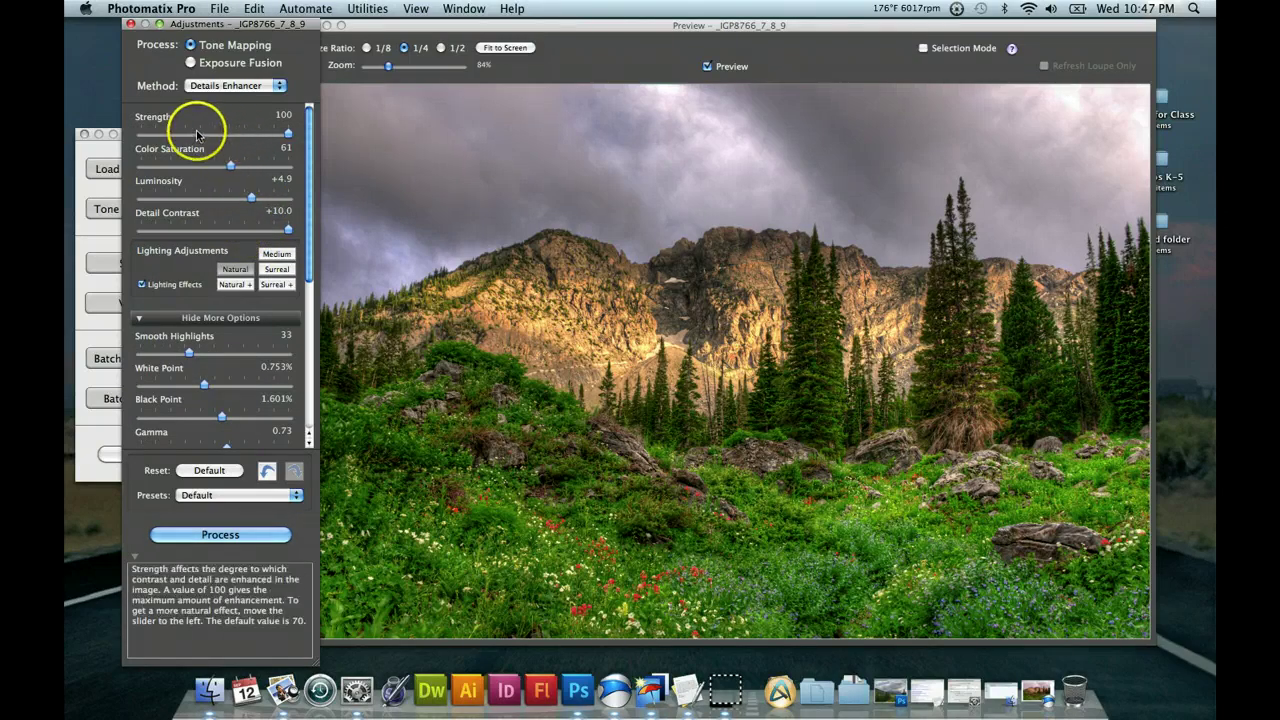
click(284, 89)
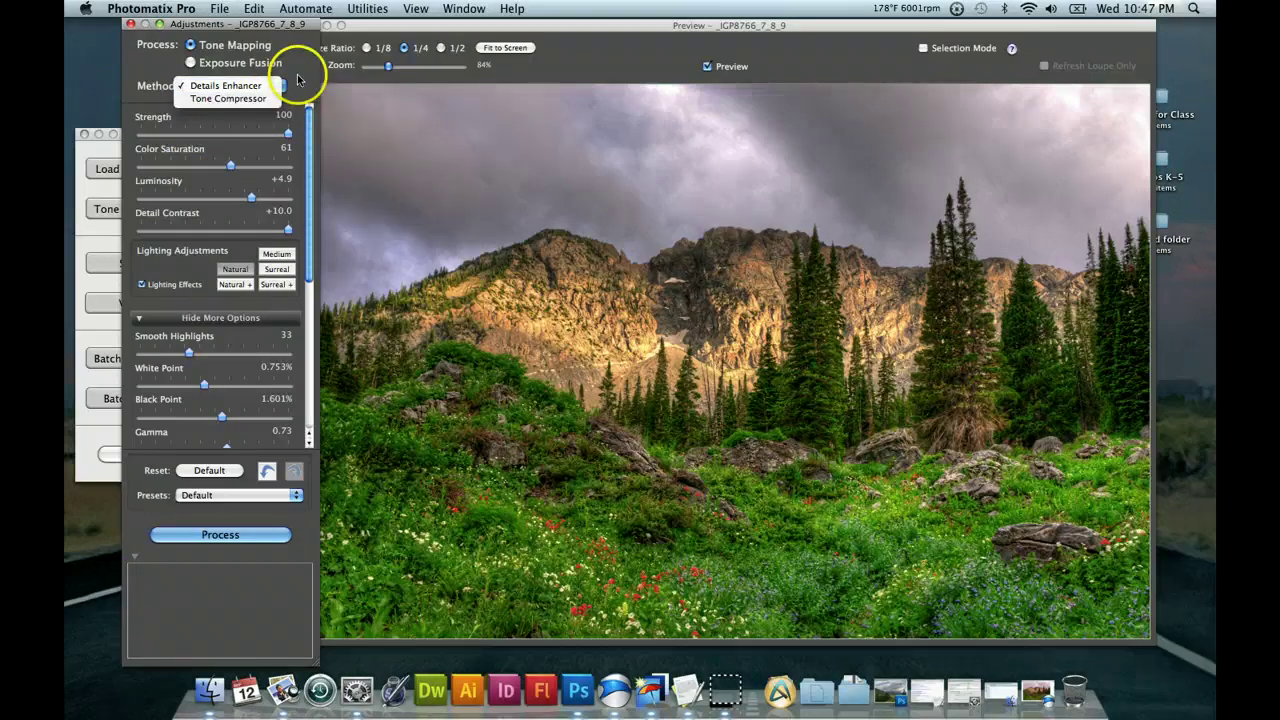
click(297, 79)
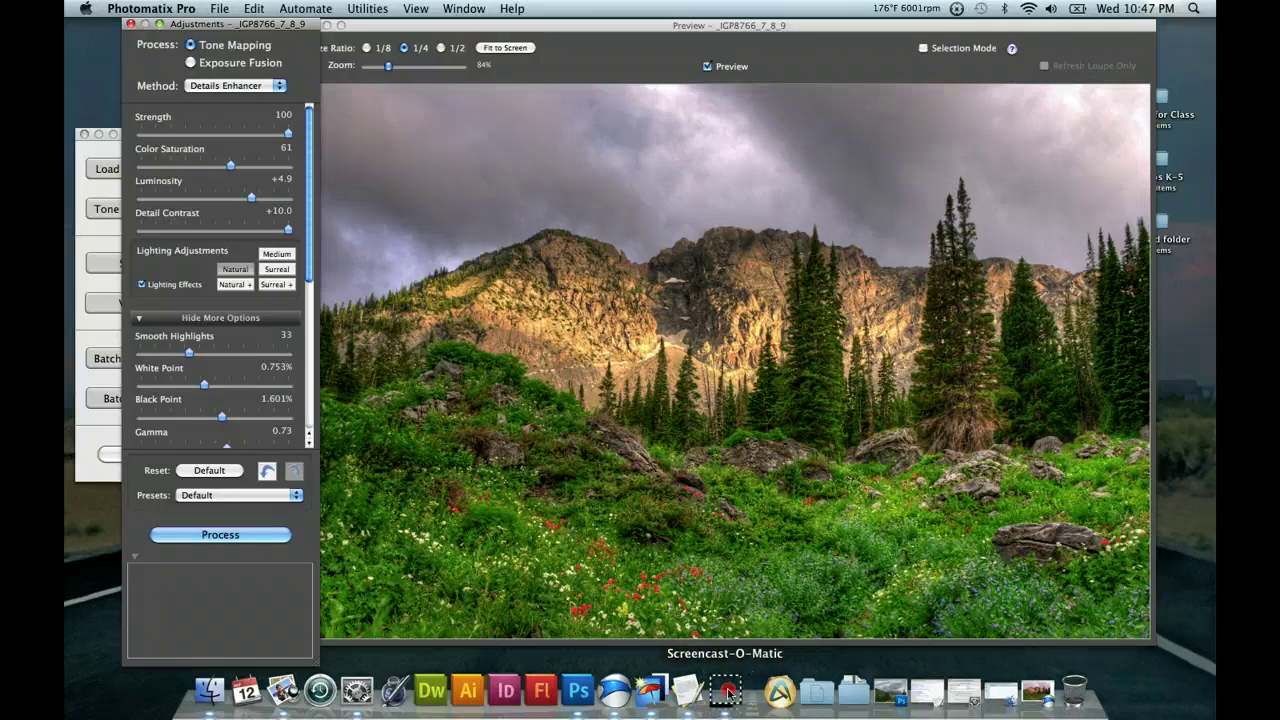
right_click(726, 697)
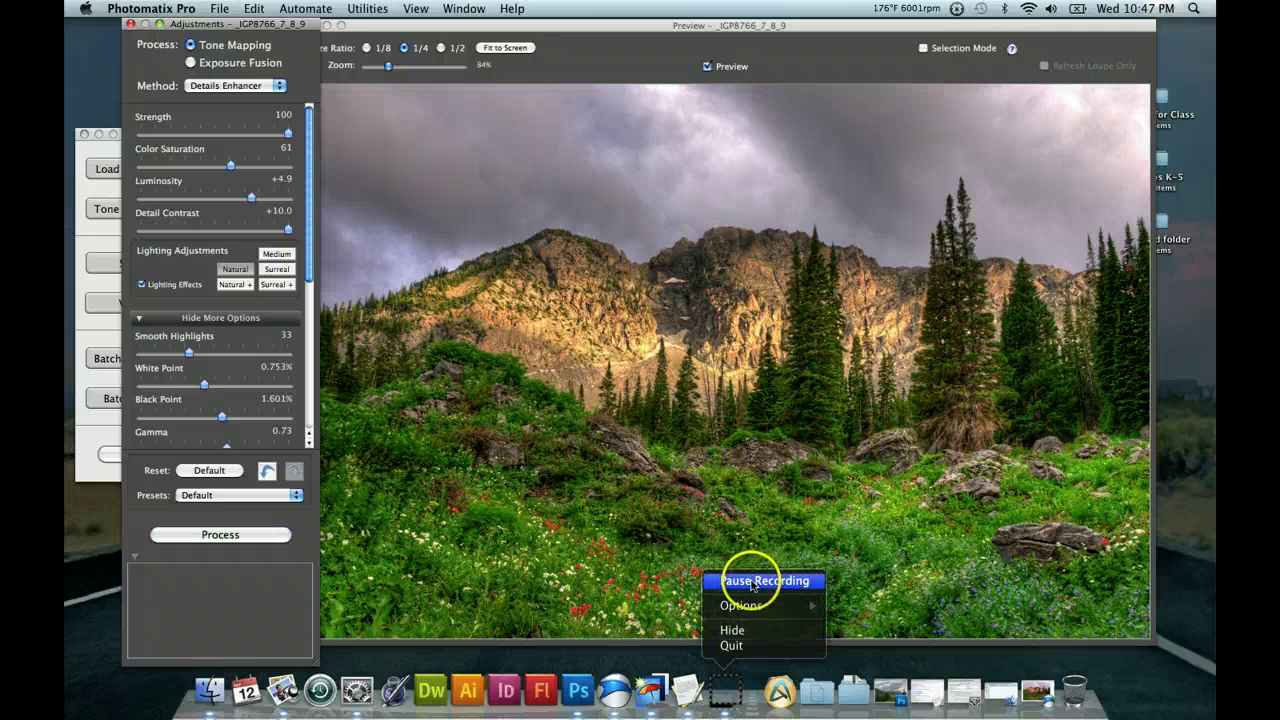